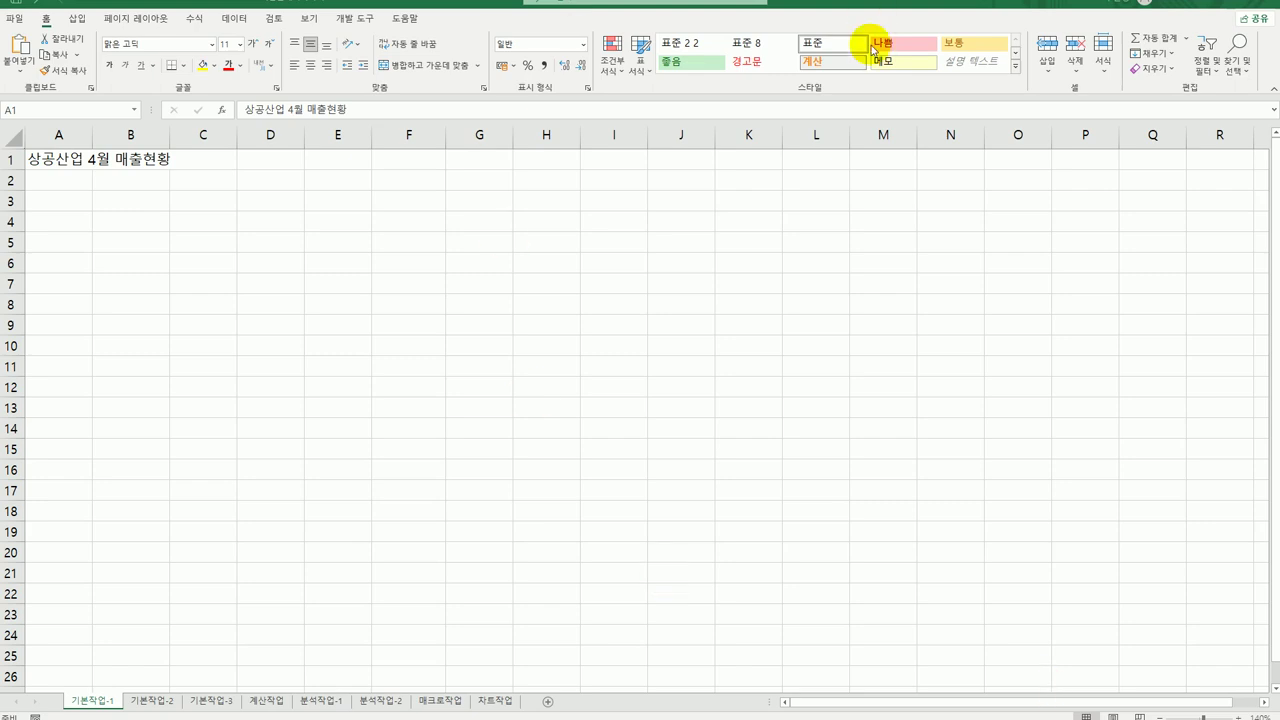
Select the range A3:F13 and advance the active cell down column A to B3 within the selection
{"action": "left_click", "coordinate": [73, 208]}
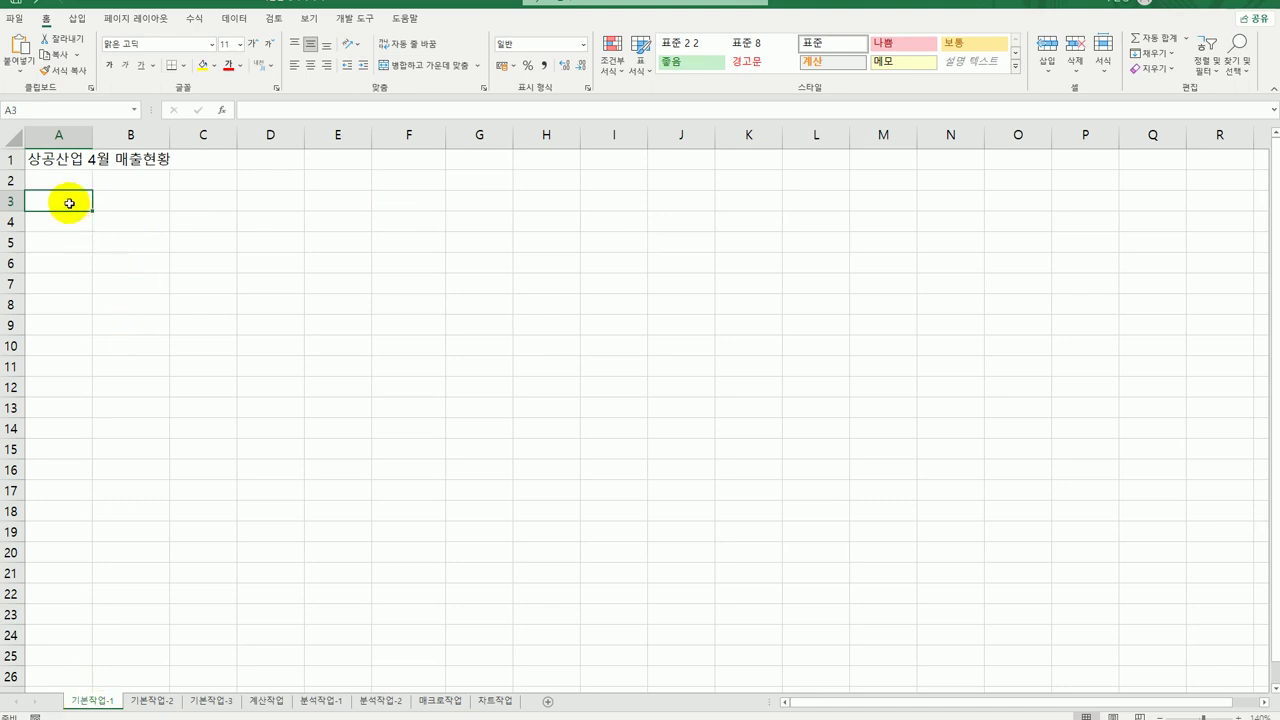
{"action": "mouse_move", "coordinate": [69, 203]}
{"action": "left_mouse_down"}
{"action": "mouse_move", "coordinate": [357, 243]}
{"action": "mouse_move", "coordinate": [403, 351]}
{"action": "mouse_move", "coordinate": [403, 406]}
{"action": "left_mouse_up"}
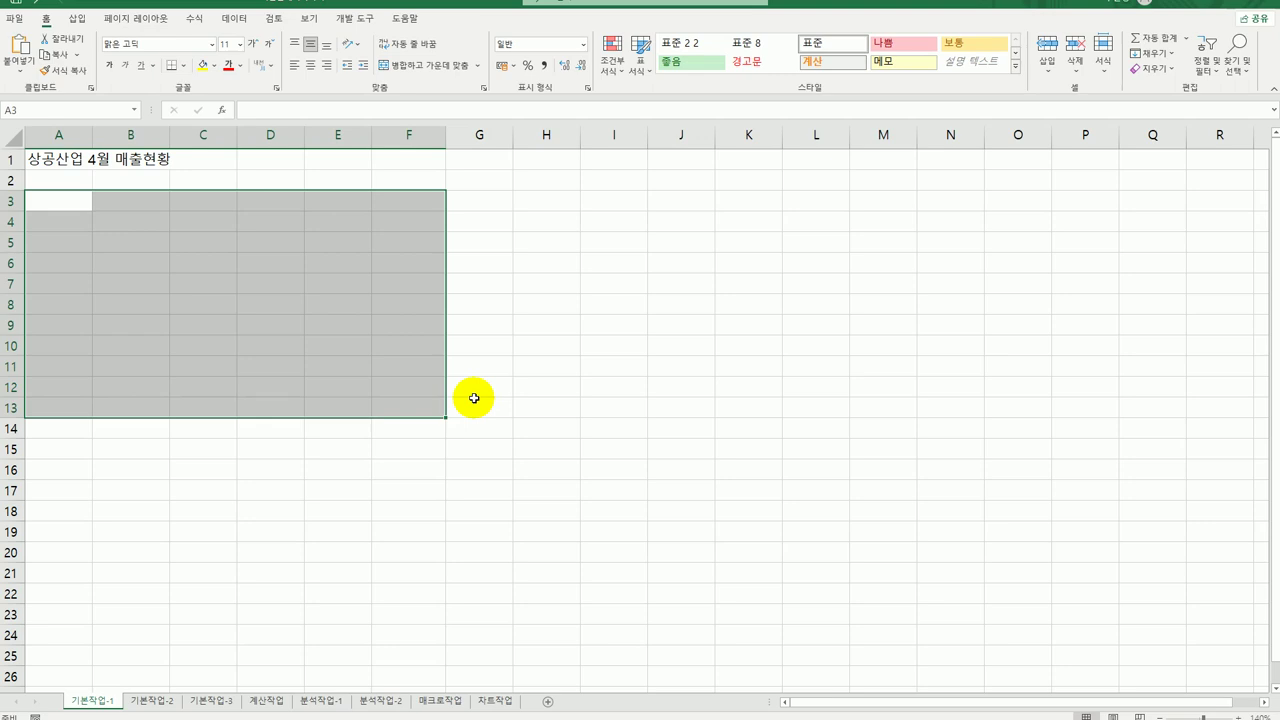
{"action": "key", "text": "Return"}
{"action": "key", "text": "Return"}
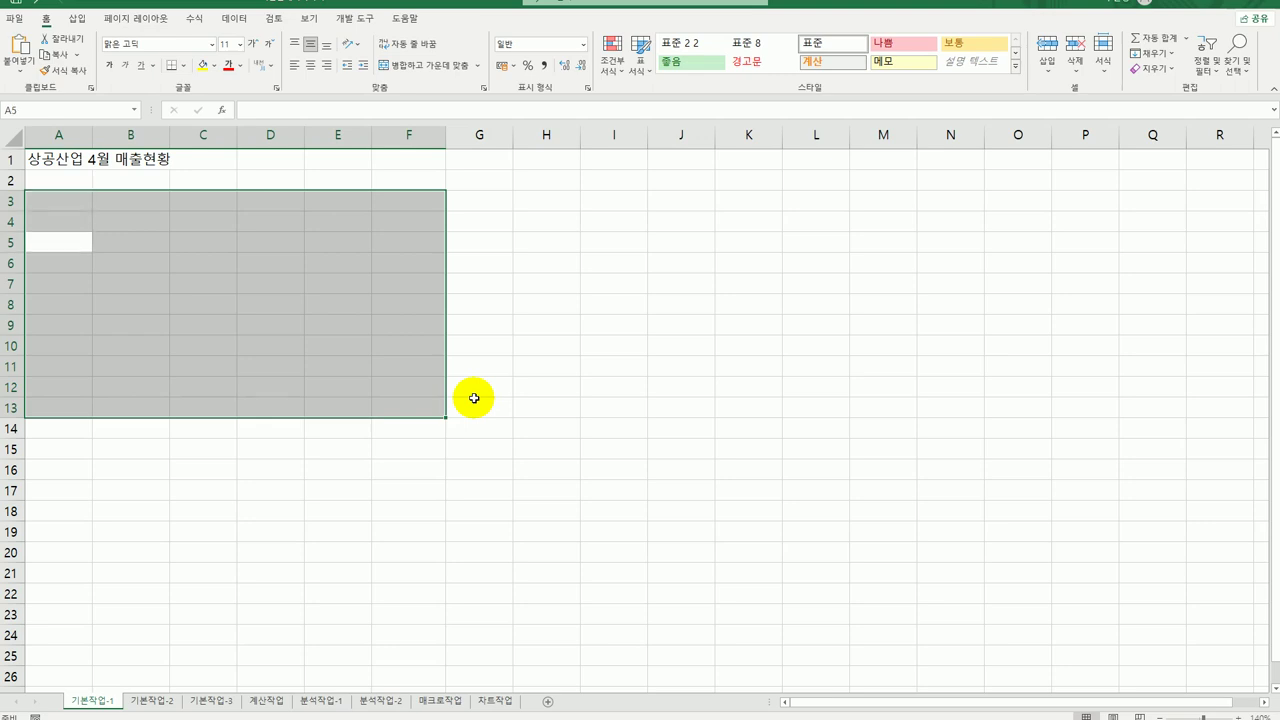
{"action": "key", "text": "Return"}
{"action": "key", "text": "Return"}
{"action": "key", "text": "Return"}
{"action": "key", "text": "Return"}
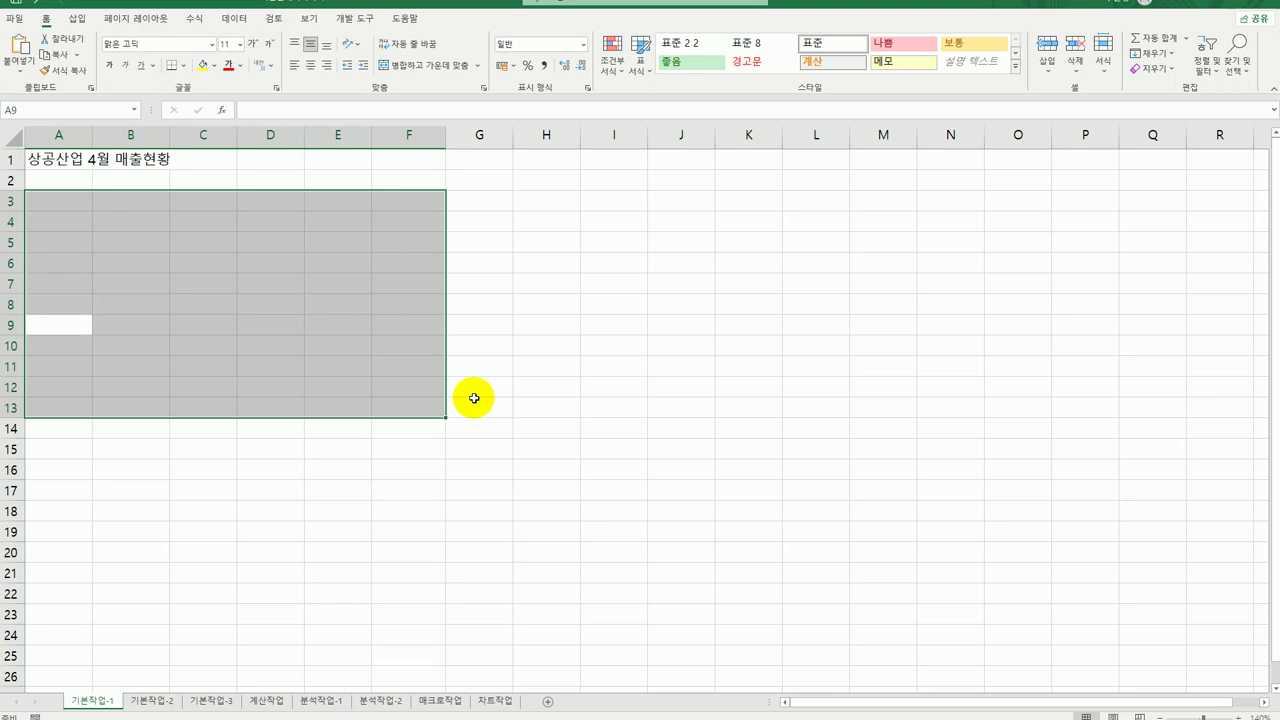
{"action": "key", "text": "Return"}
{"action": "key", "text": "Return"}
{"action": "key", "text": "Return"}
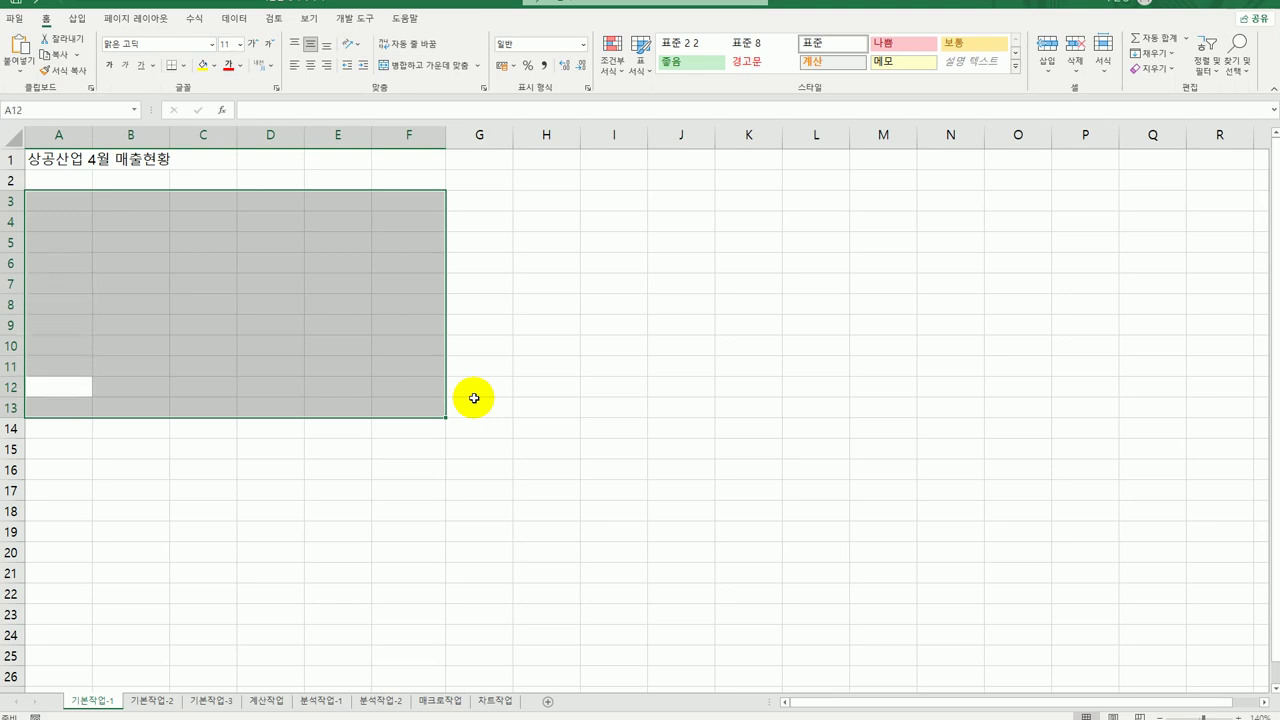
{"action": "key", "text": "Return"}
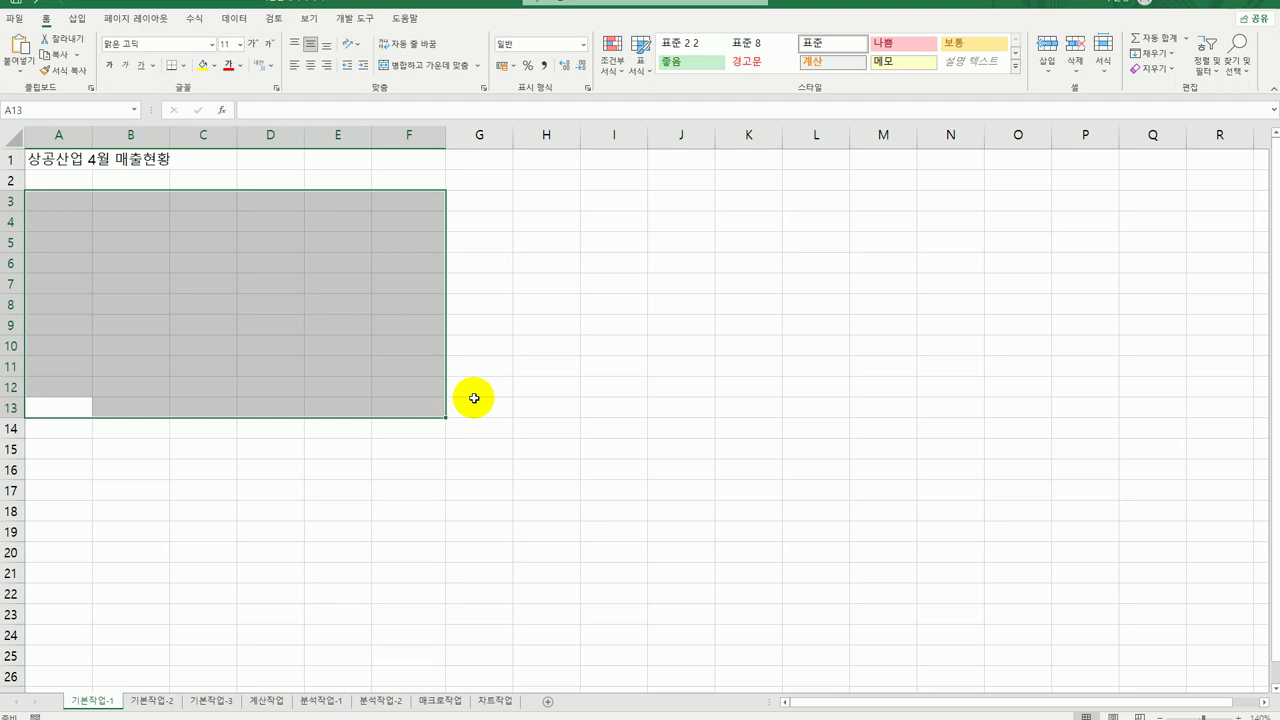
{"action": "key", "text": "Return"}
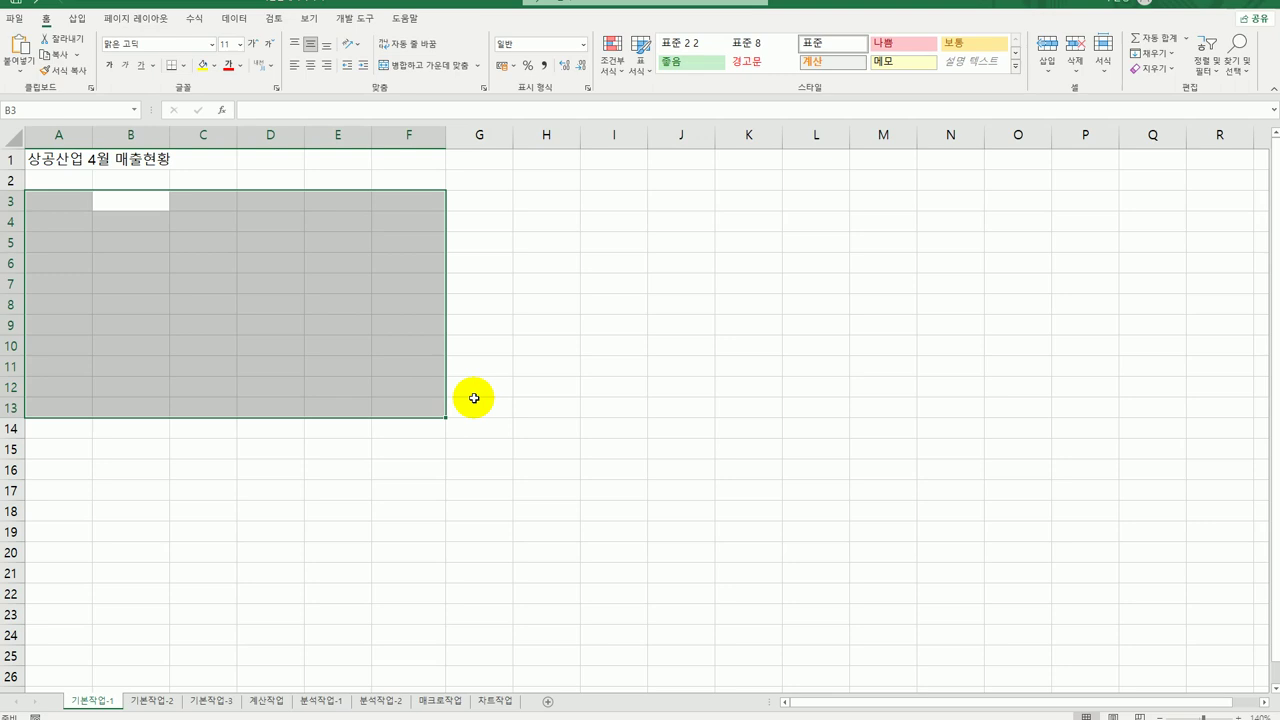
On the 기본작업-2 sheet, merge and center the title across A1:F1 and apply the 제목 1 cell style
{"action": "left_click", "coordinate": [152, 701]}
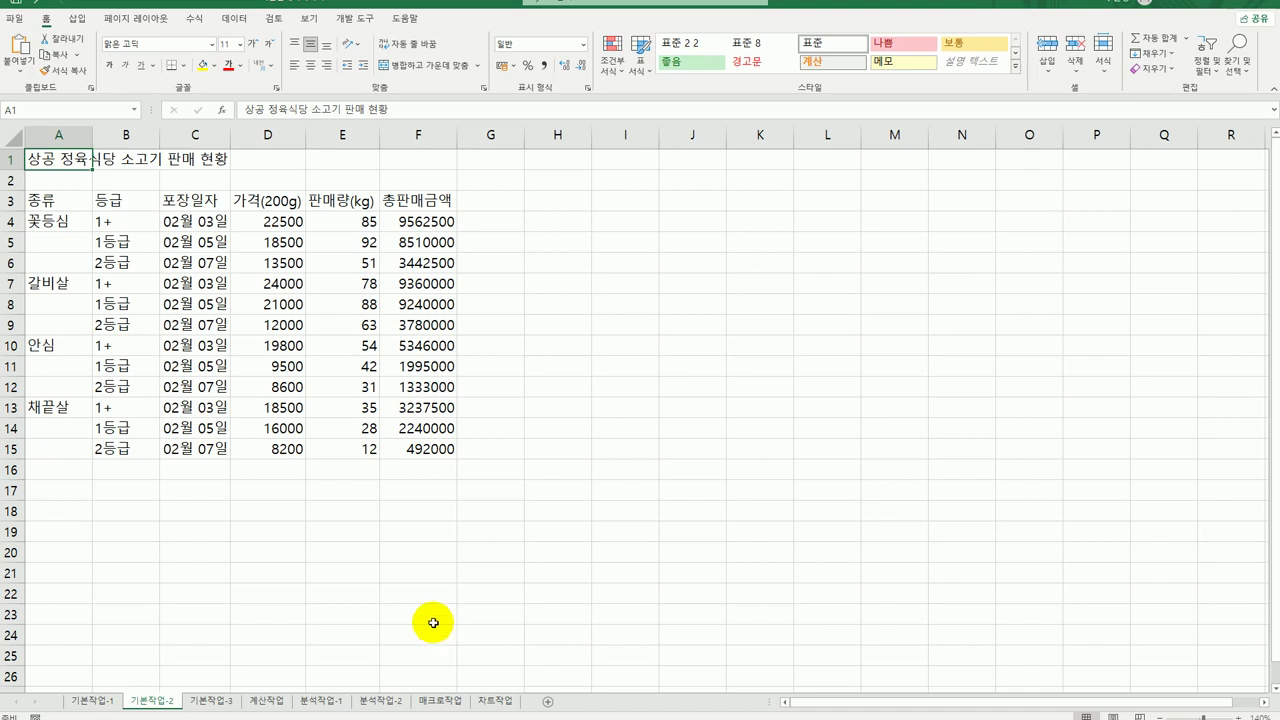
{"action": "left_click_drag", "start_coordinate": [68, 160], "coordinate": [408, 163]}
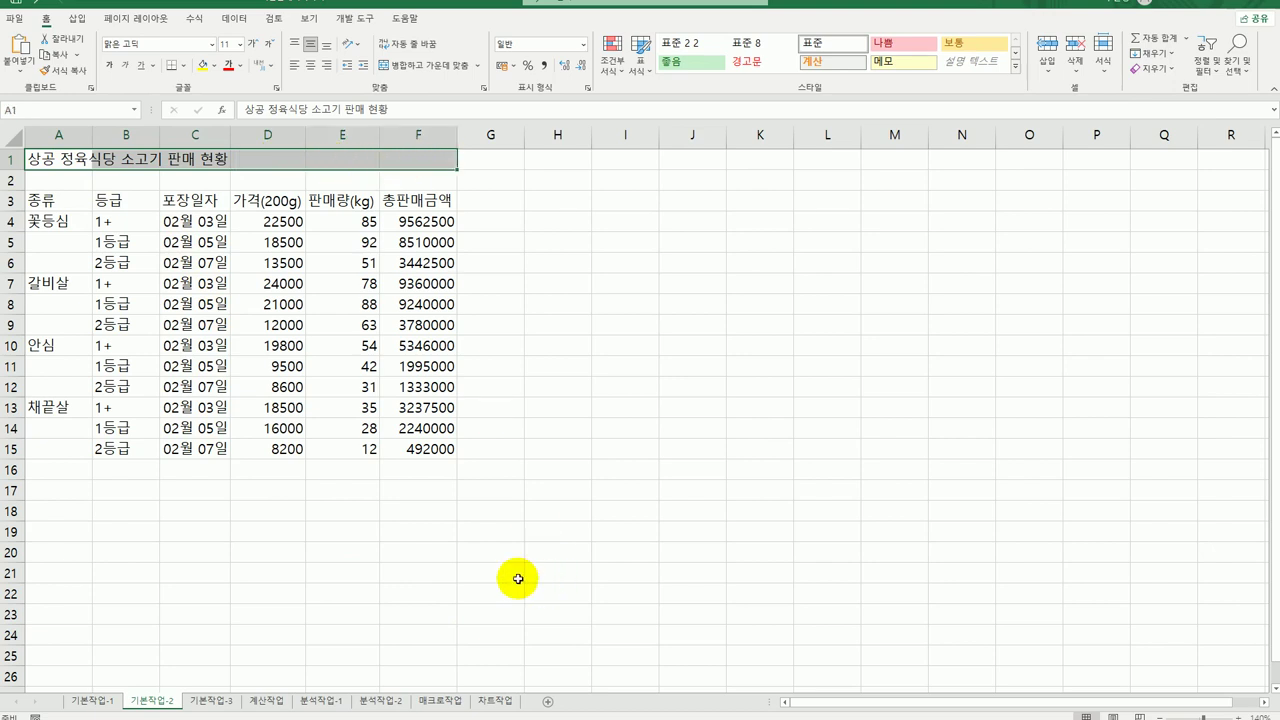
{"action": "left_click", "coordinate": [413, 66]}
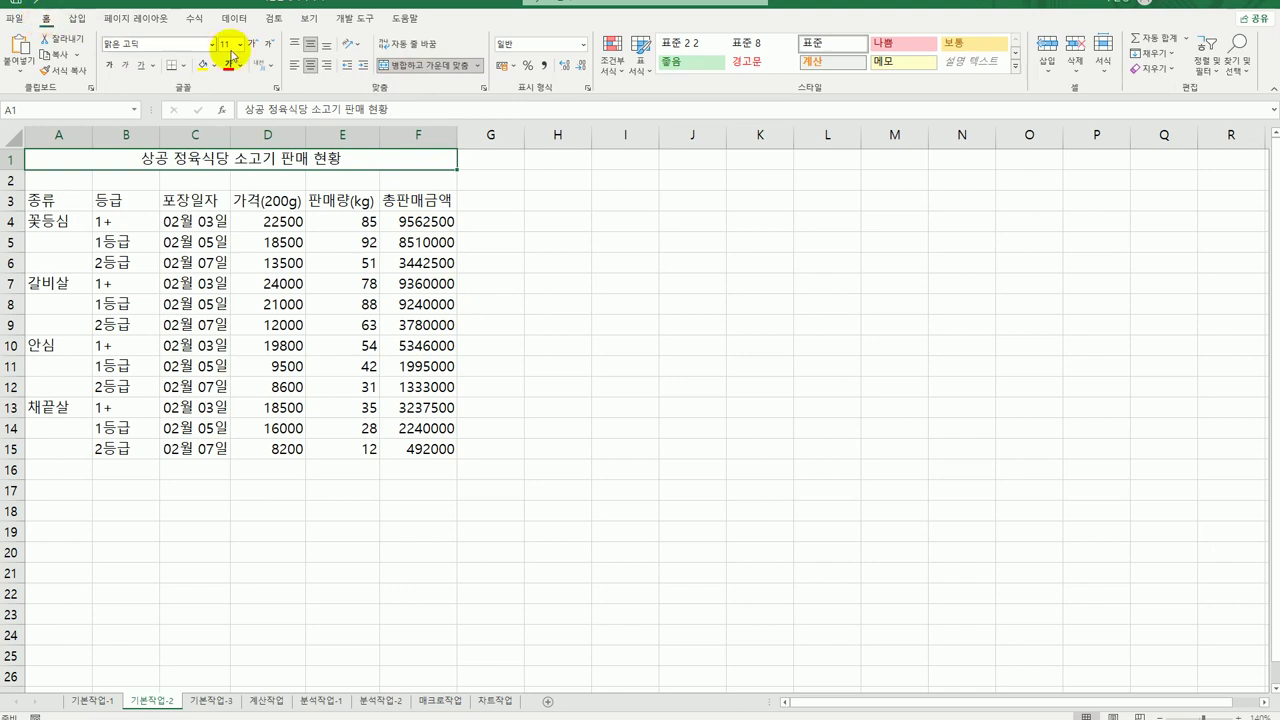
{"action": "left_click", "coordinate": [1016, 66]}
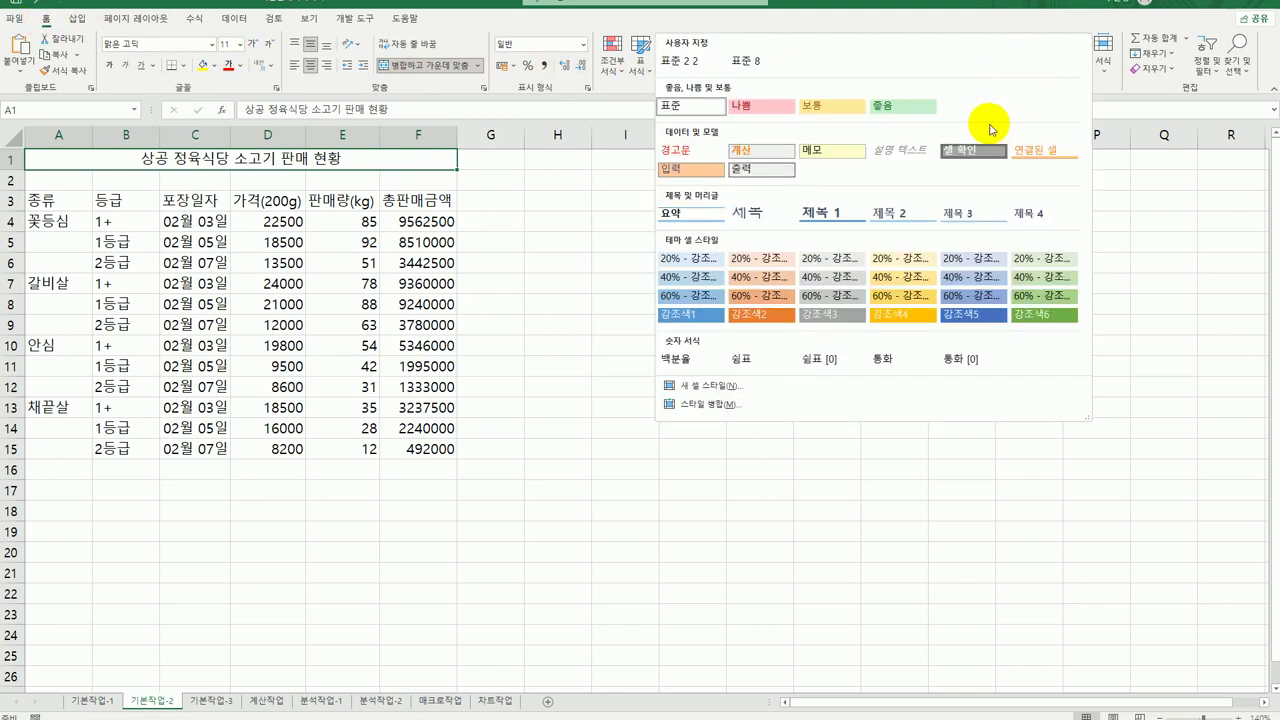
{"action": "left_click", "coordinate": [819, 218]}
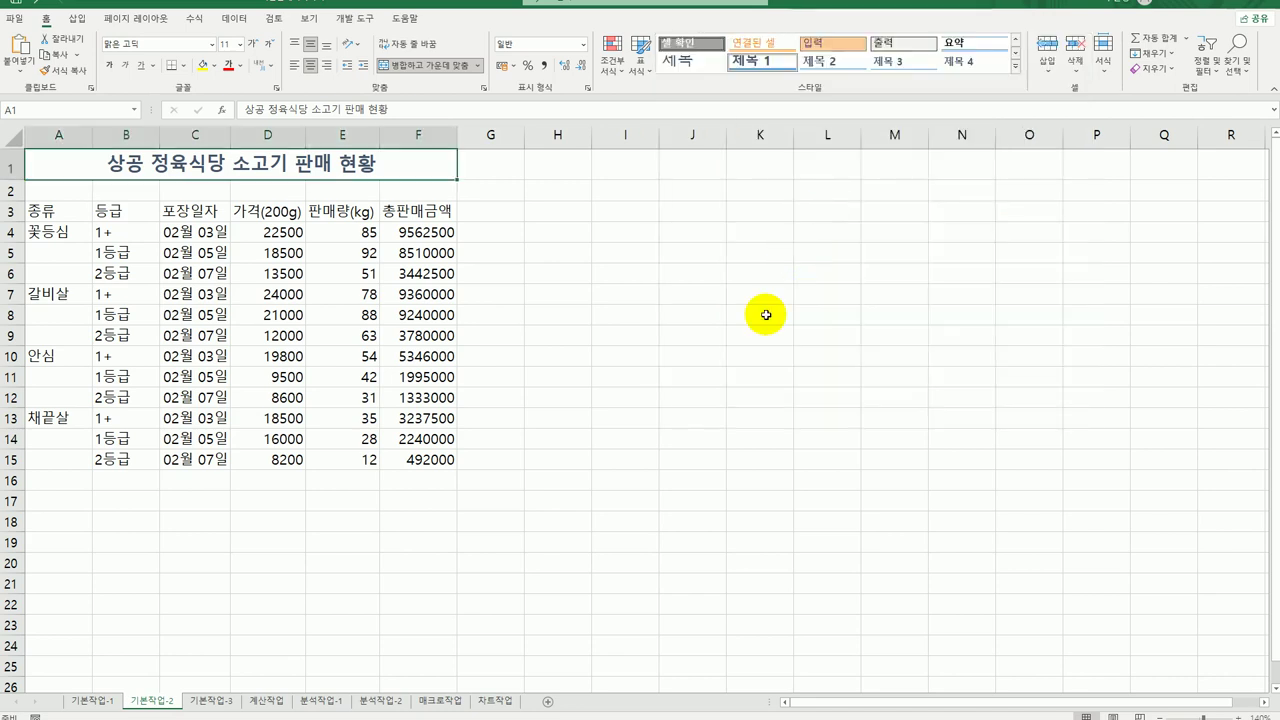
Set the height of row 1 to 32
{"action": "left_click", "coordinate": [12, 165]}
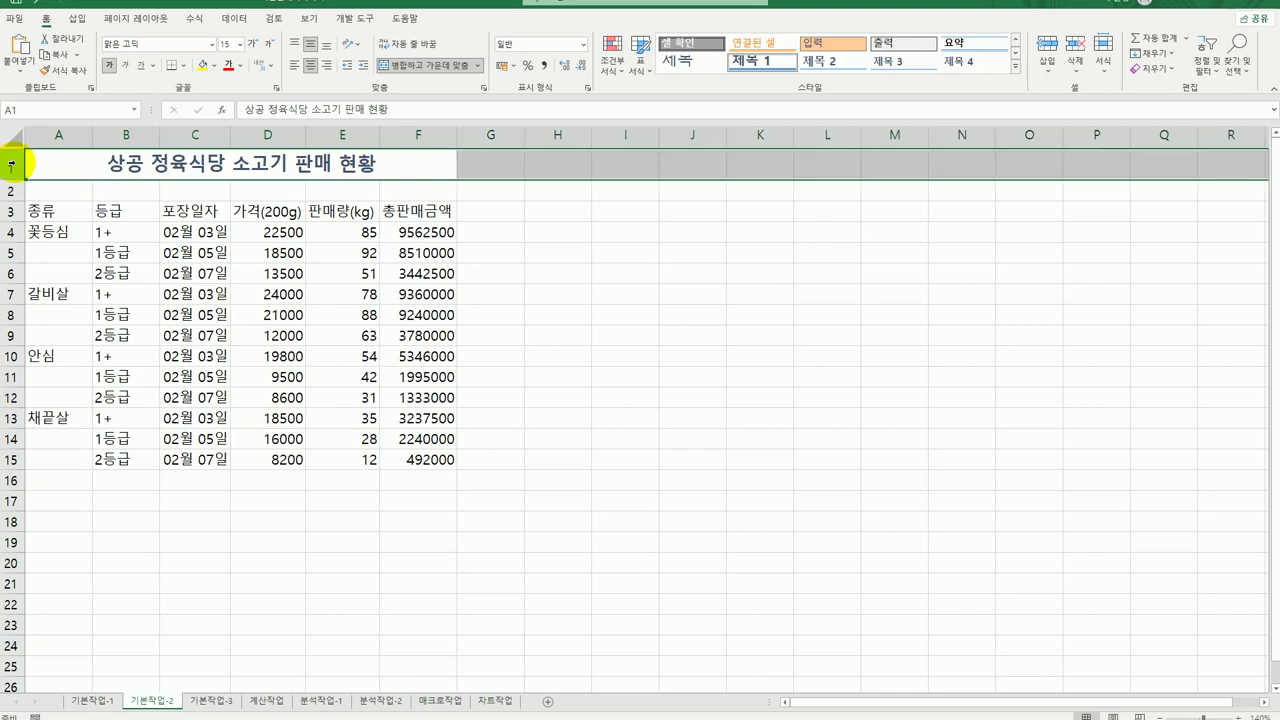
{"action": "right_click", "coordinate": [12, 165]}
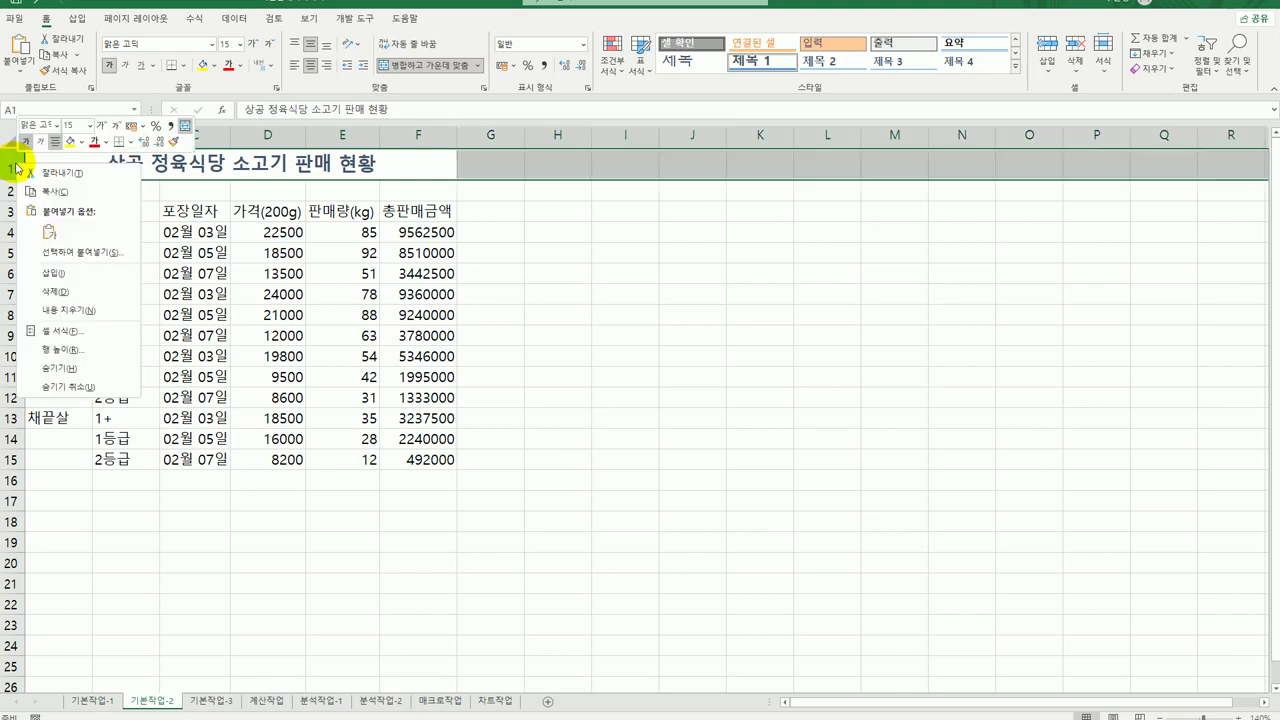
{"action": "left_click", "coordinate": [117, 350]}
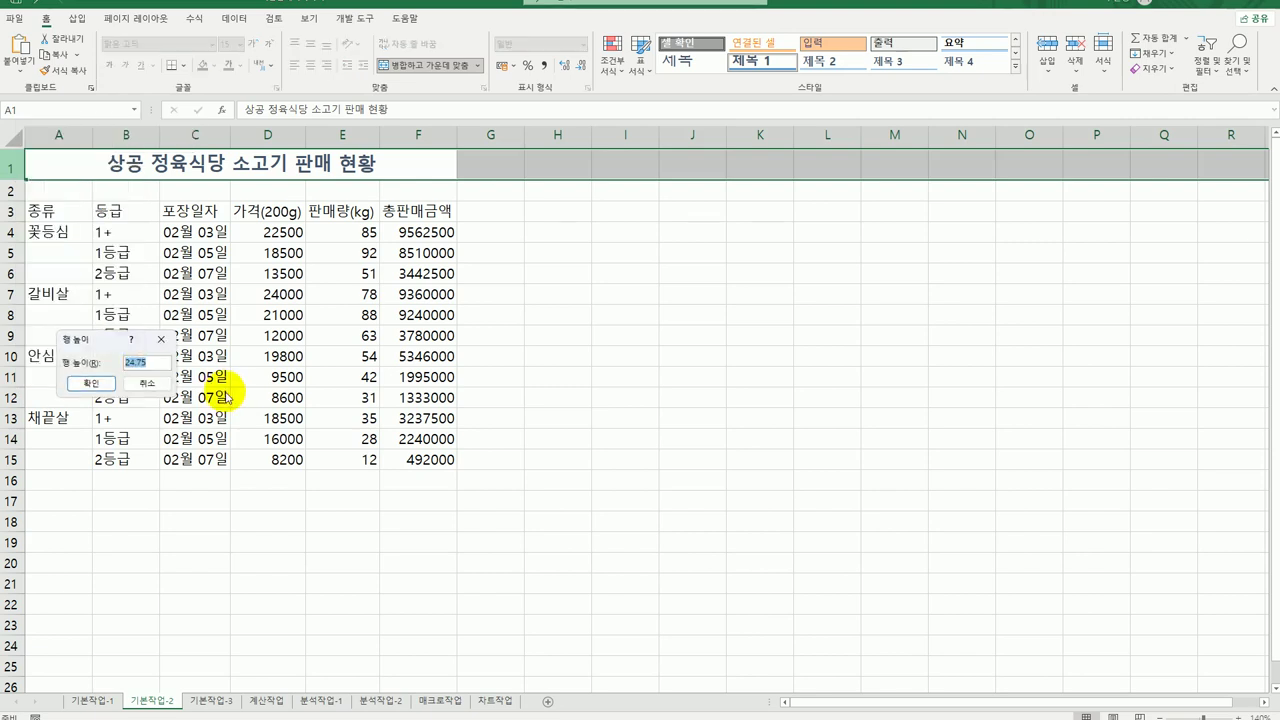
{"action": "left_click_drag", "start_coordinate": [118, 343], "coordinate": [608, 264]}
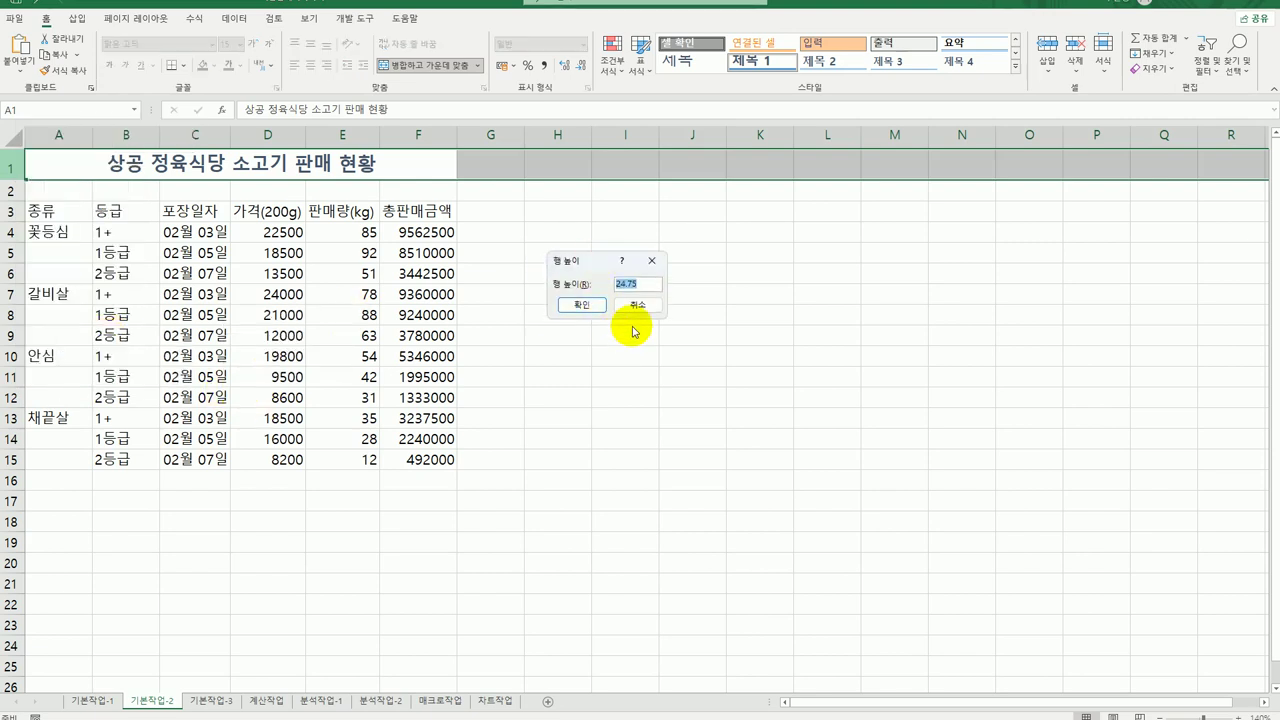
{"action": "type", "text": "32"}
{"action": "left_click", "coordinate": [588, 303]}
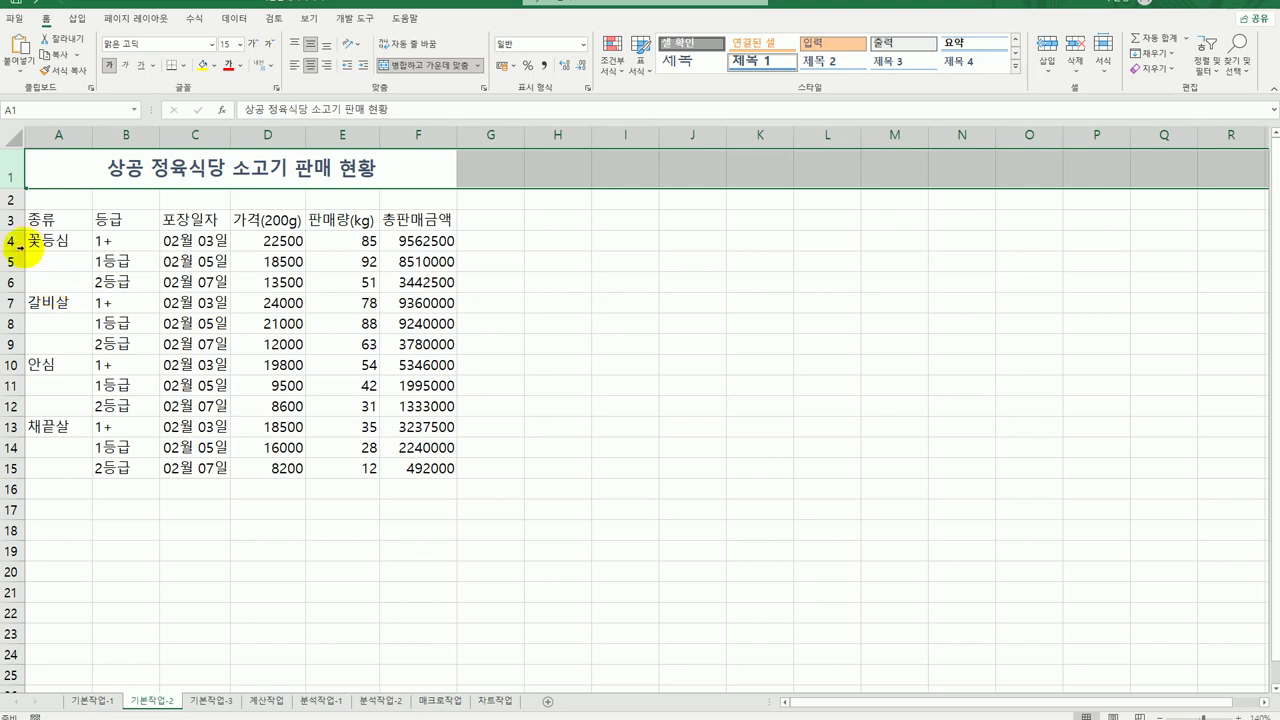
Merge and center each of the ranges A4:A6, A7:A9, A10:A12 and A13:A15
{"action": "left_click_drag", "start_coordinate": [45, 240], "coordinate": [51, 283]}
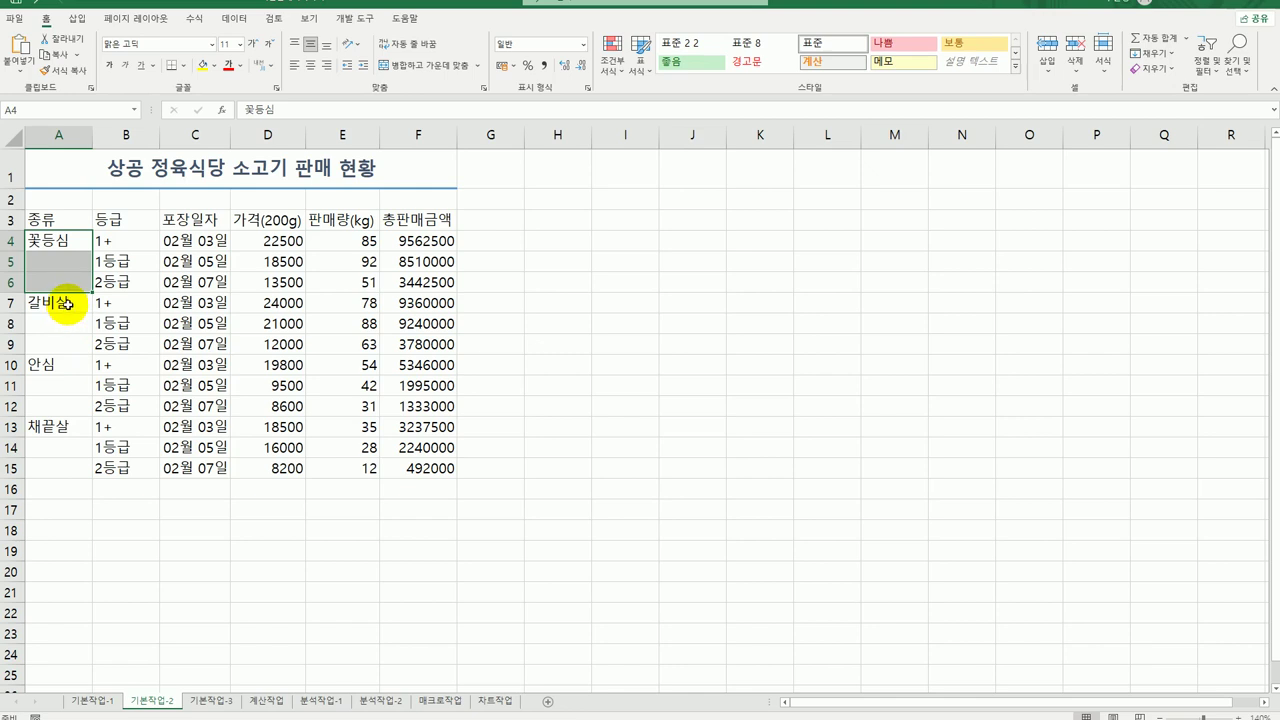
{"action": "left_click_drag", "start_coordinate": [65, 309], "coordinate": [28, 466], "text": "ctrl"}
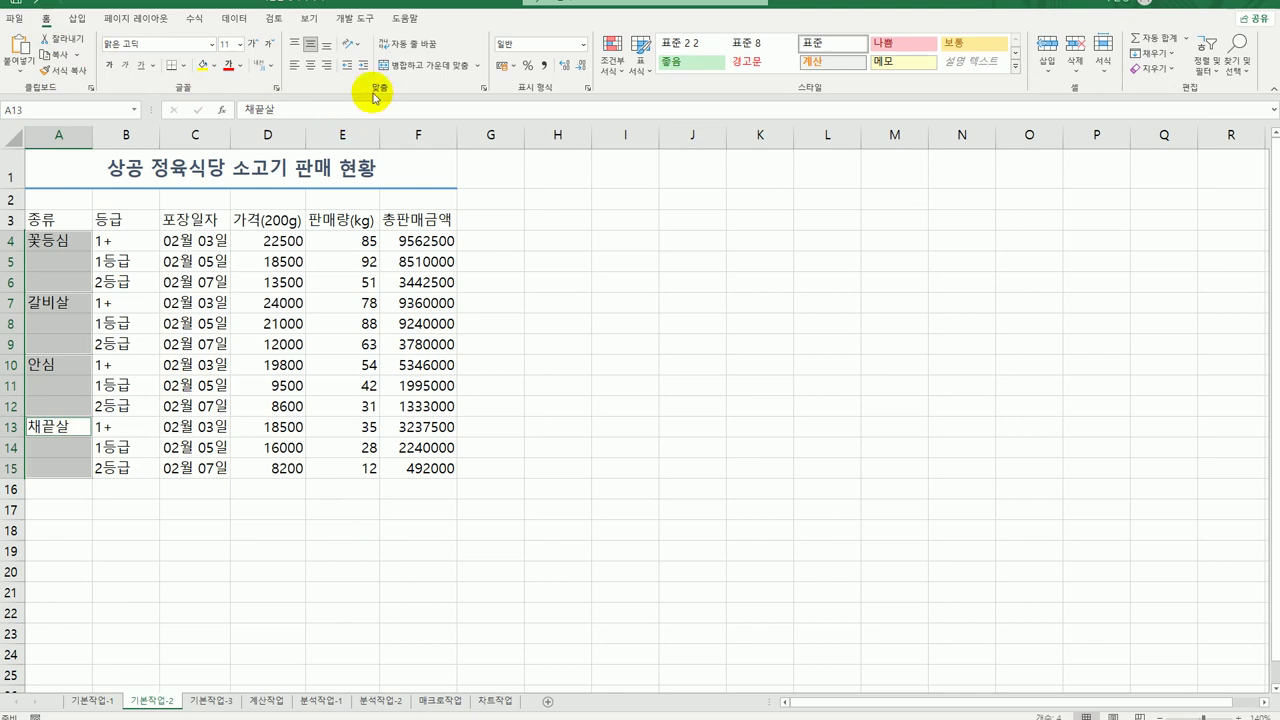
{"action": "left_click", "coordinate": [420, 70]}
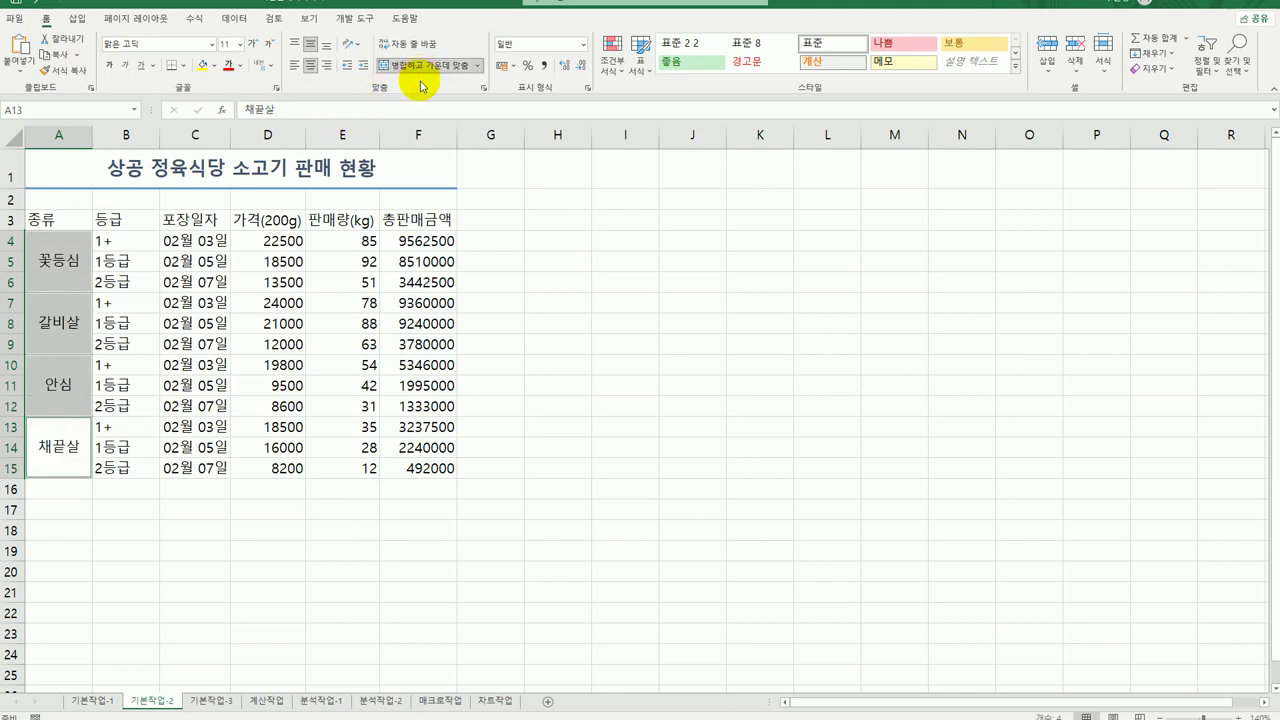
Center the column headings in A3:F3 horizontally
{"action": "left_click_drag", "start_coordinate": [74, 218], "coordinate": [442, 215]}
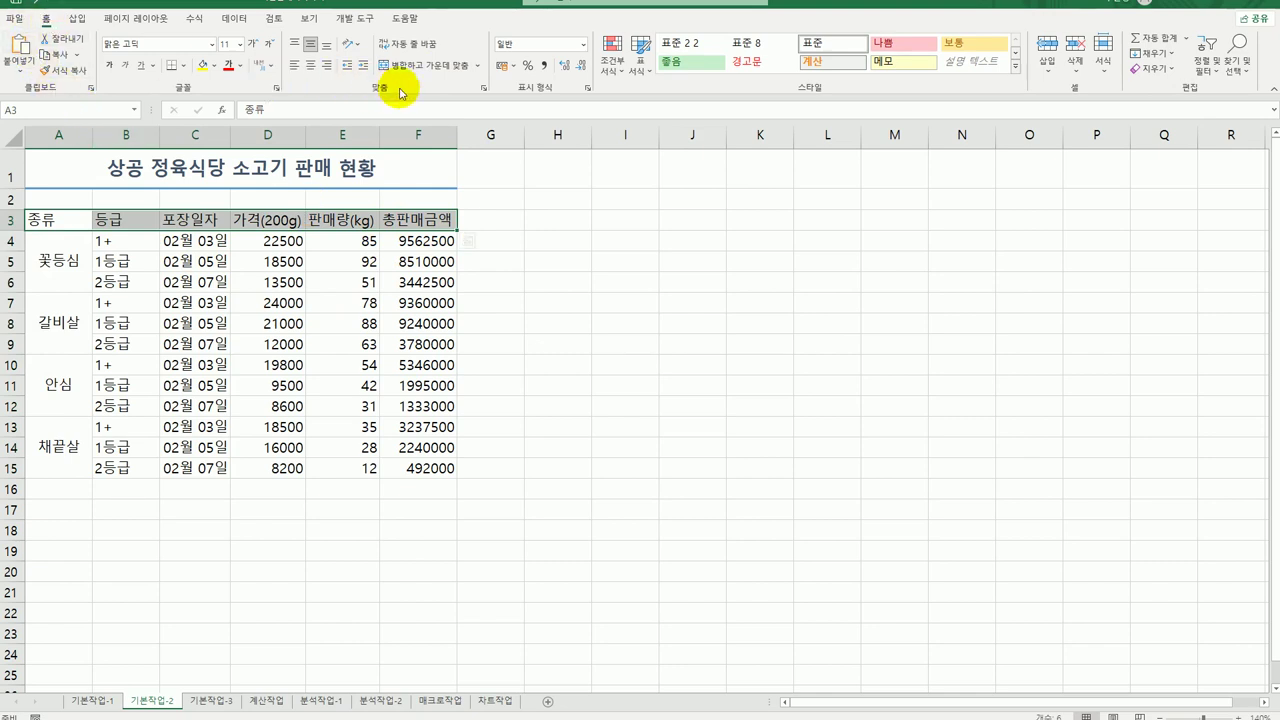
{"action": "left_click", "coordinate": [310, 66]}
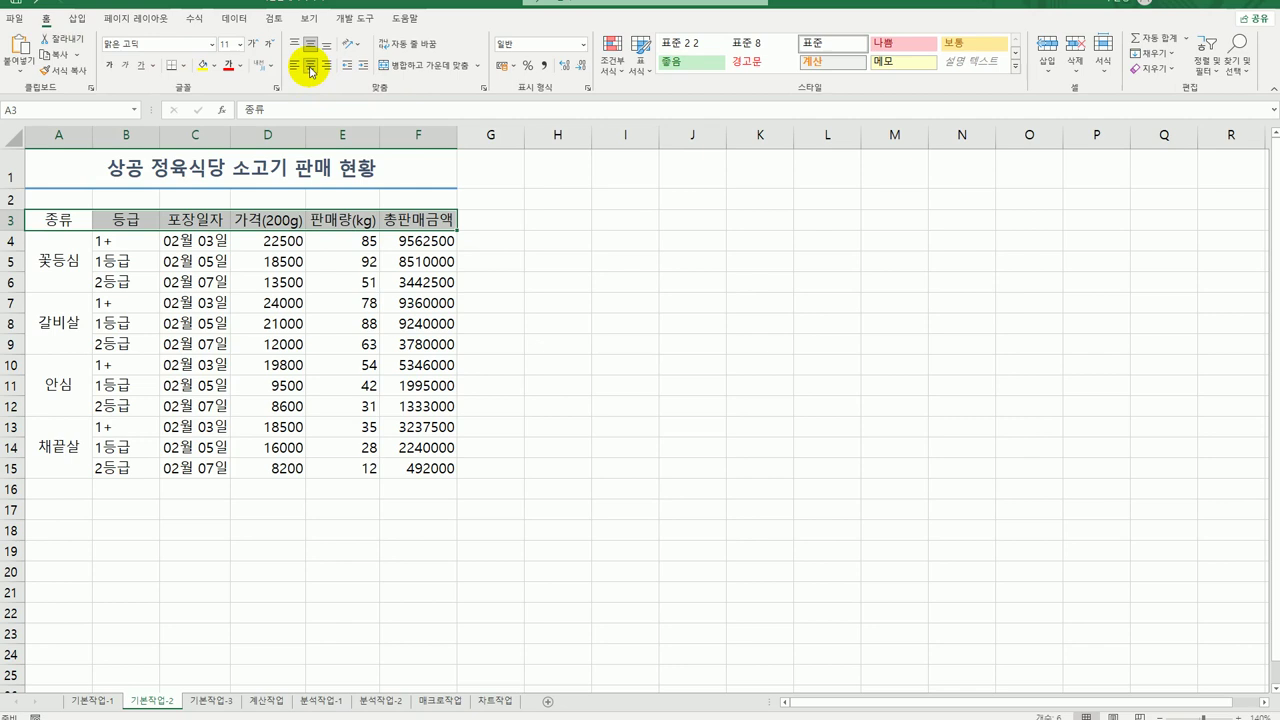
{"action": "left_click", "coordinate": [596, 323]}
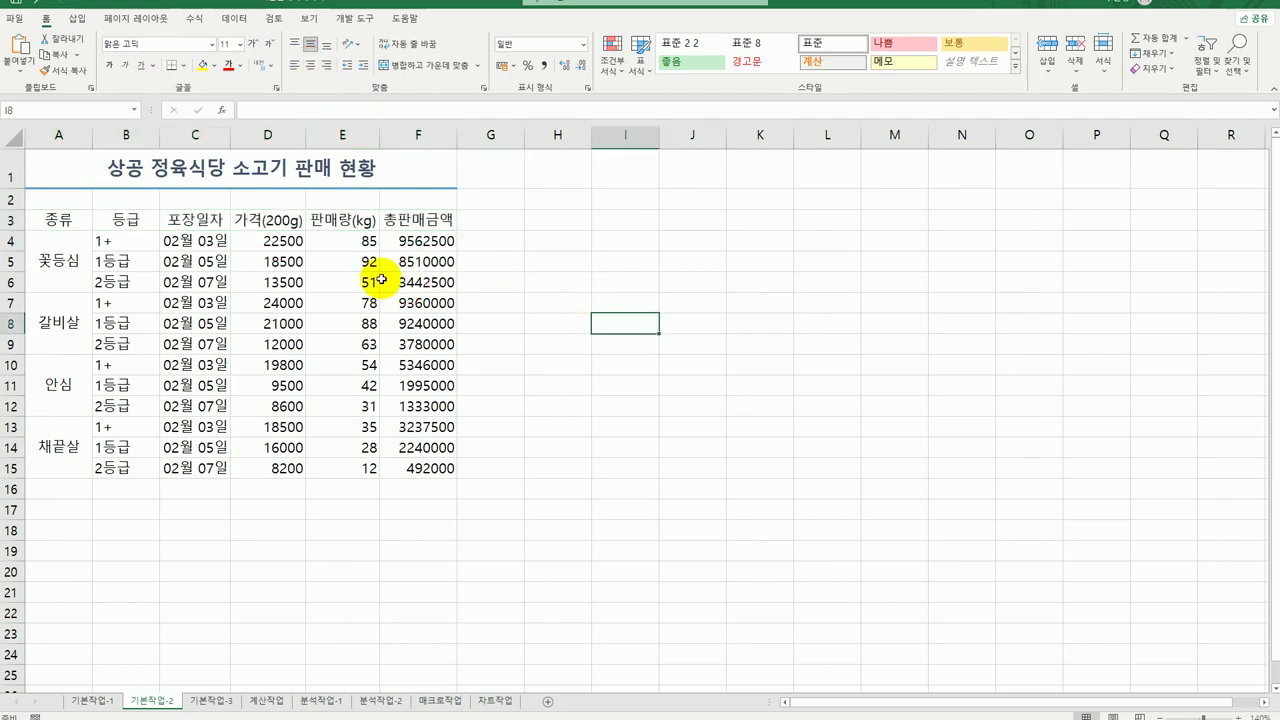
Define the name 가격 for the range D4:D15 and check its reference in the Name Manager
{"action": "left_click", "coordinate": [296, 238]}
{"action": "left_click_drag", "start_coordinate": [296, 238], "coordinate": [294, 474]}
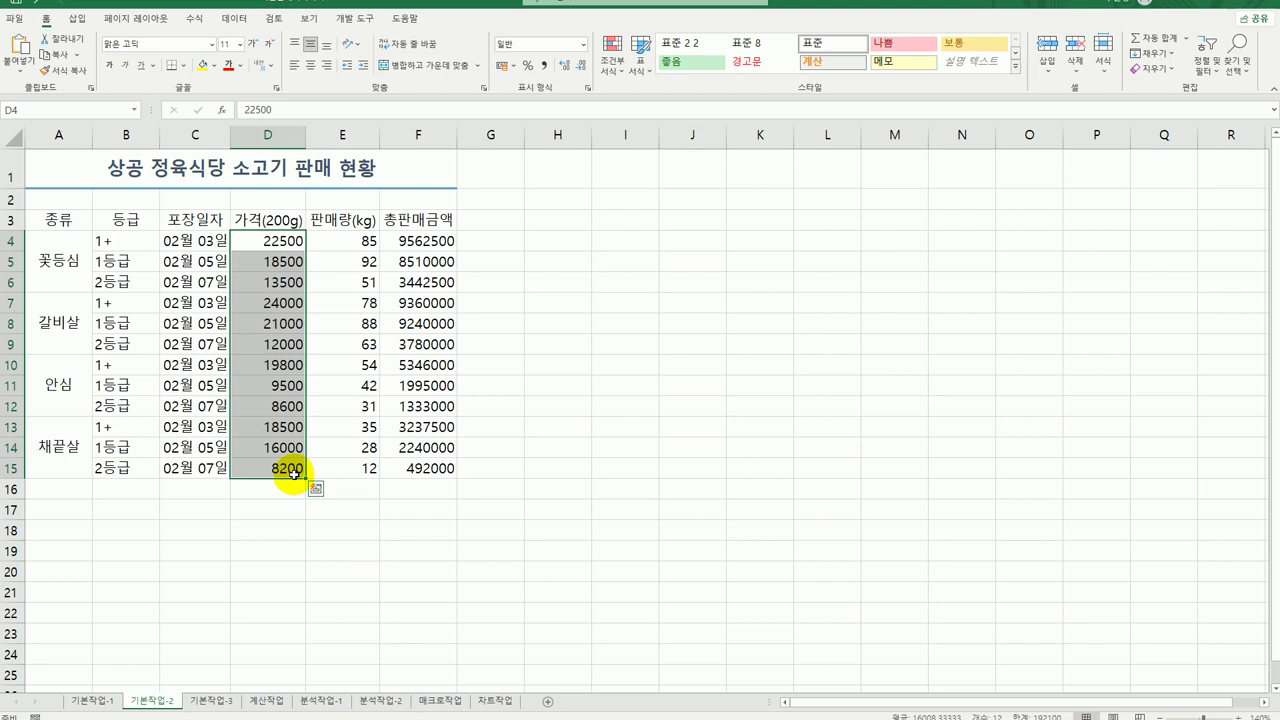
{"action": "left_click", "coordinate": [42, 112]}
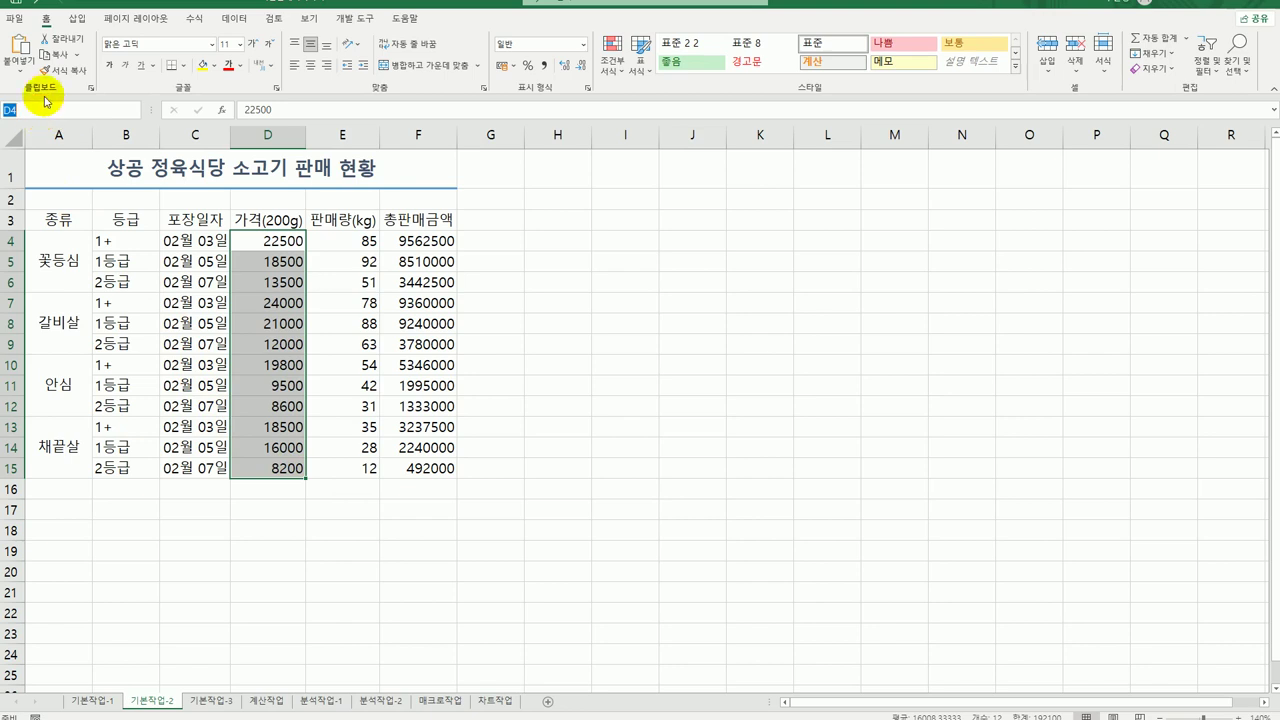
{"action": "type", "text": "가격"}
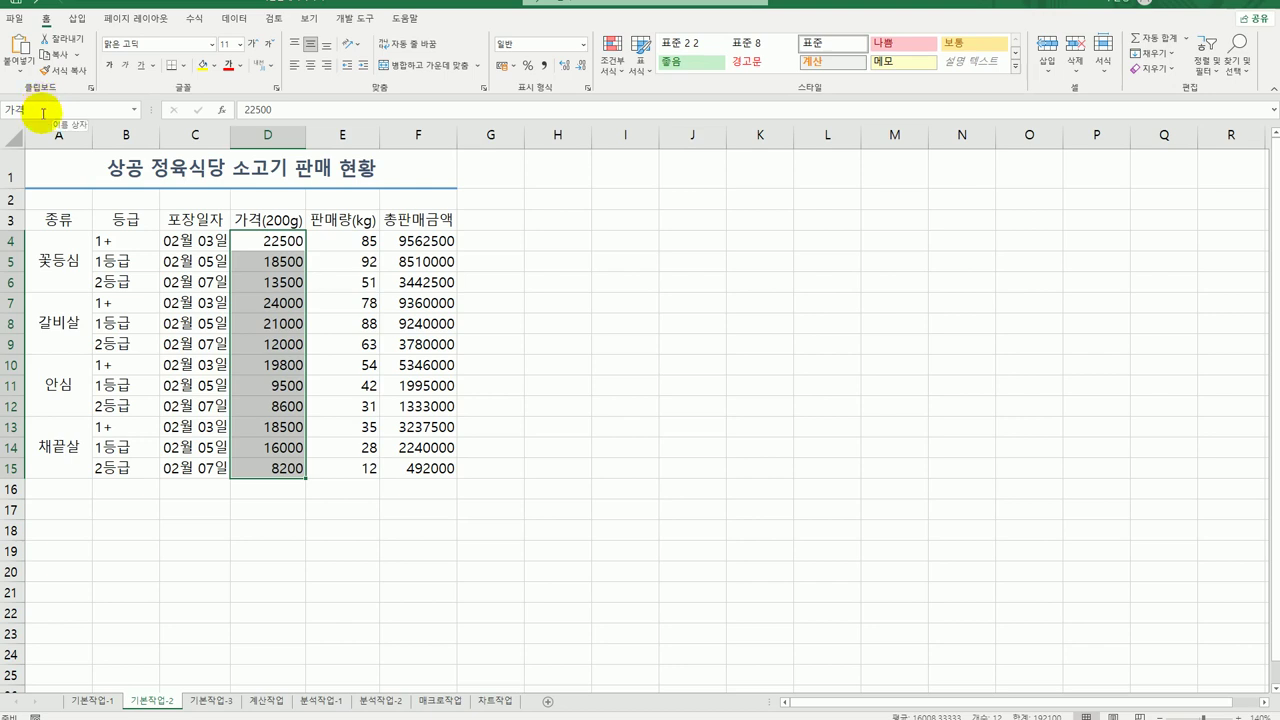
{"action": "left_click", "coordinate": [194, 18]}
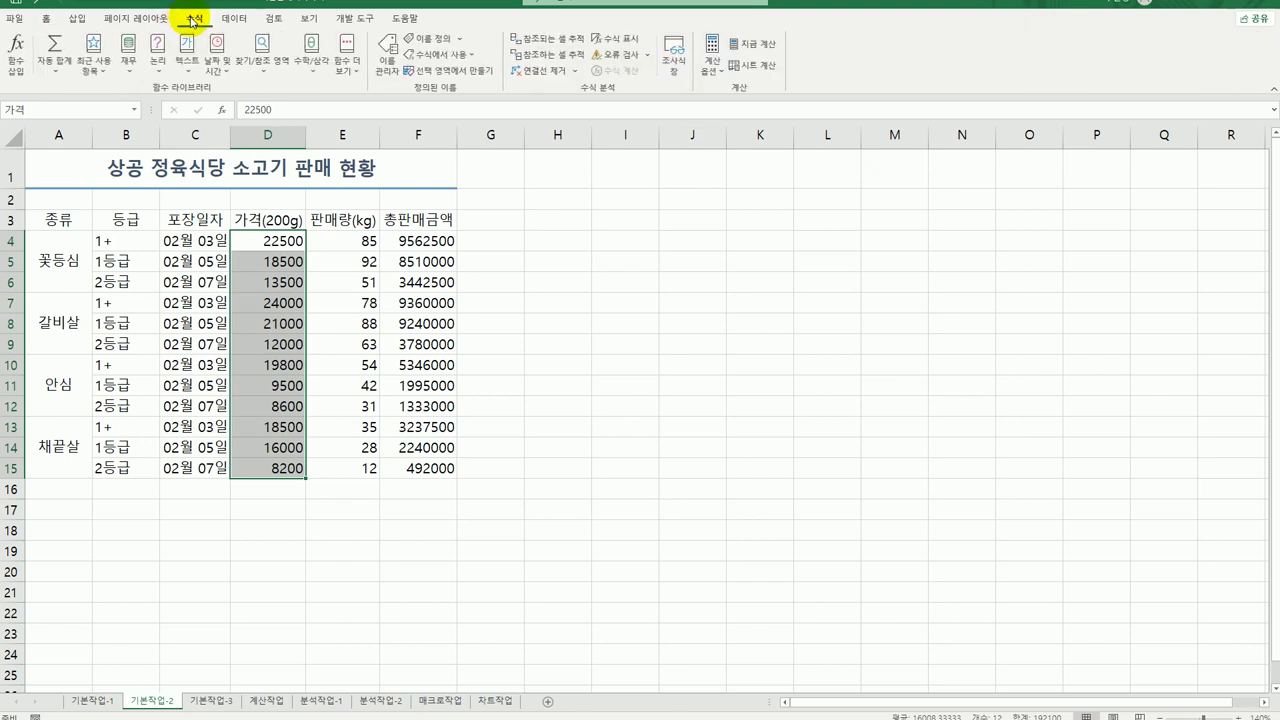
{"action": "left_click", "coordinate": [384, 66]}
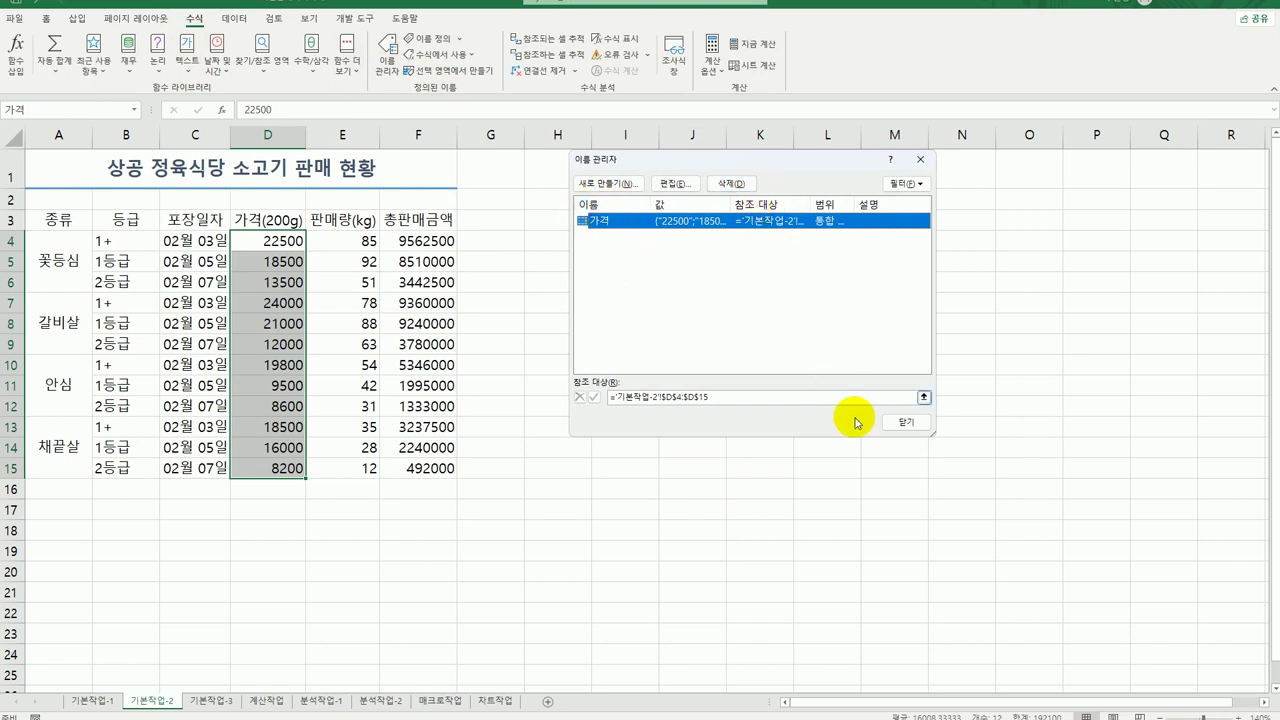
{"action": "left_click", "coordinate": [904, 424]}
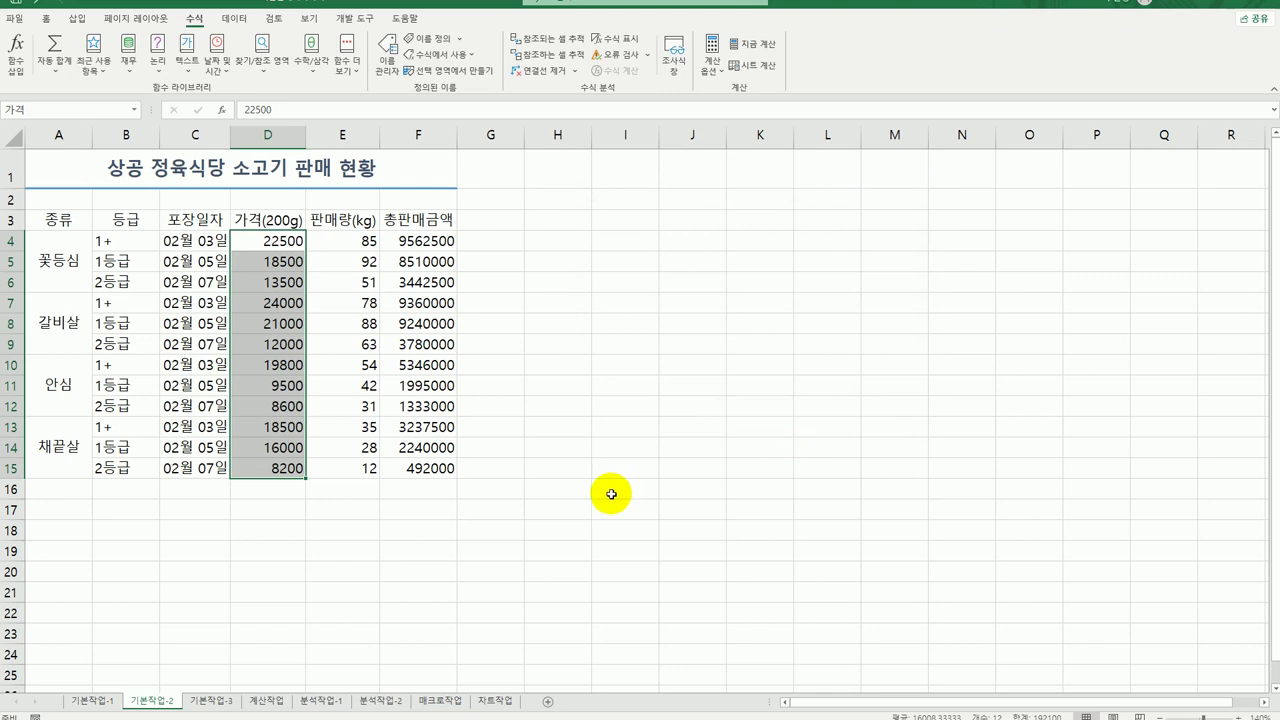
{"action": "left_click", "coordinate": [611, 494]}
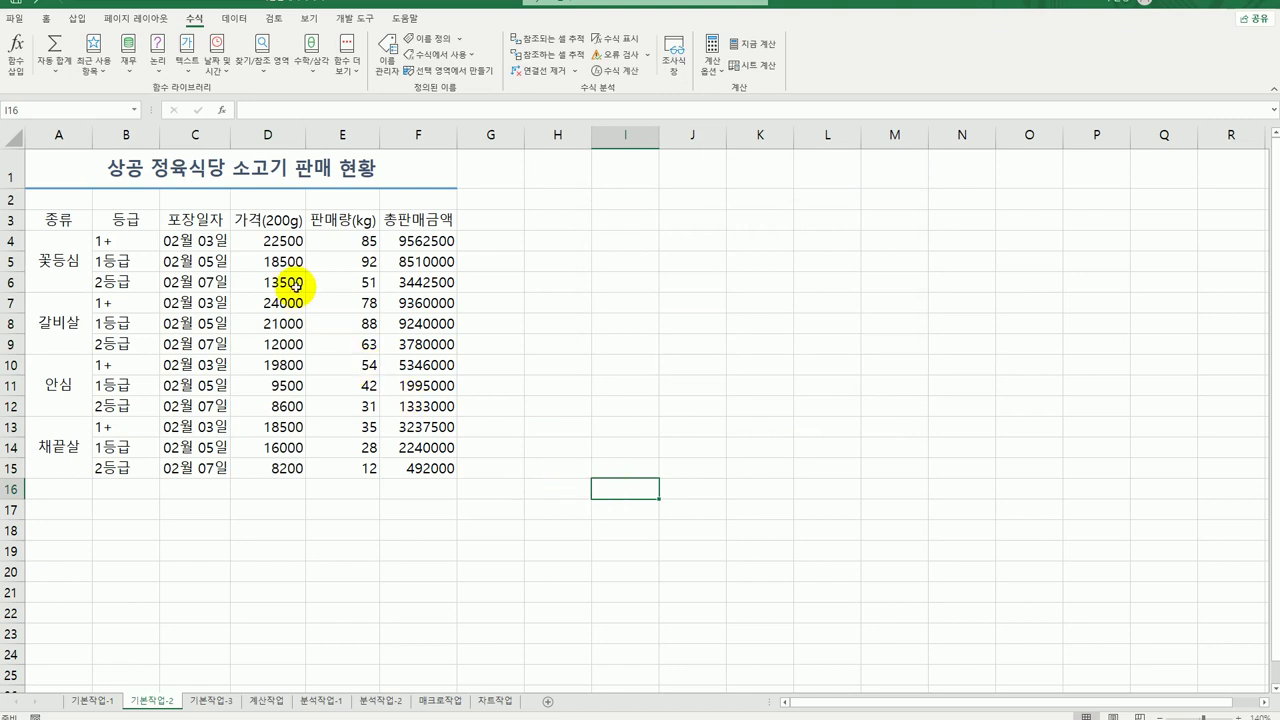
Apply the custom number format #,##0원 to the price cells D4:D15 and the total sales cells F4:F15
{"action": "left_click_drag", "start_coordinate": [280, 242], "coordinate": [280, 258]}
{"action": "left_click_drag", "start_coordinate": [277, 469], "coordinate": [277, 471]}
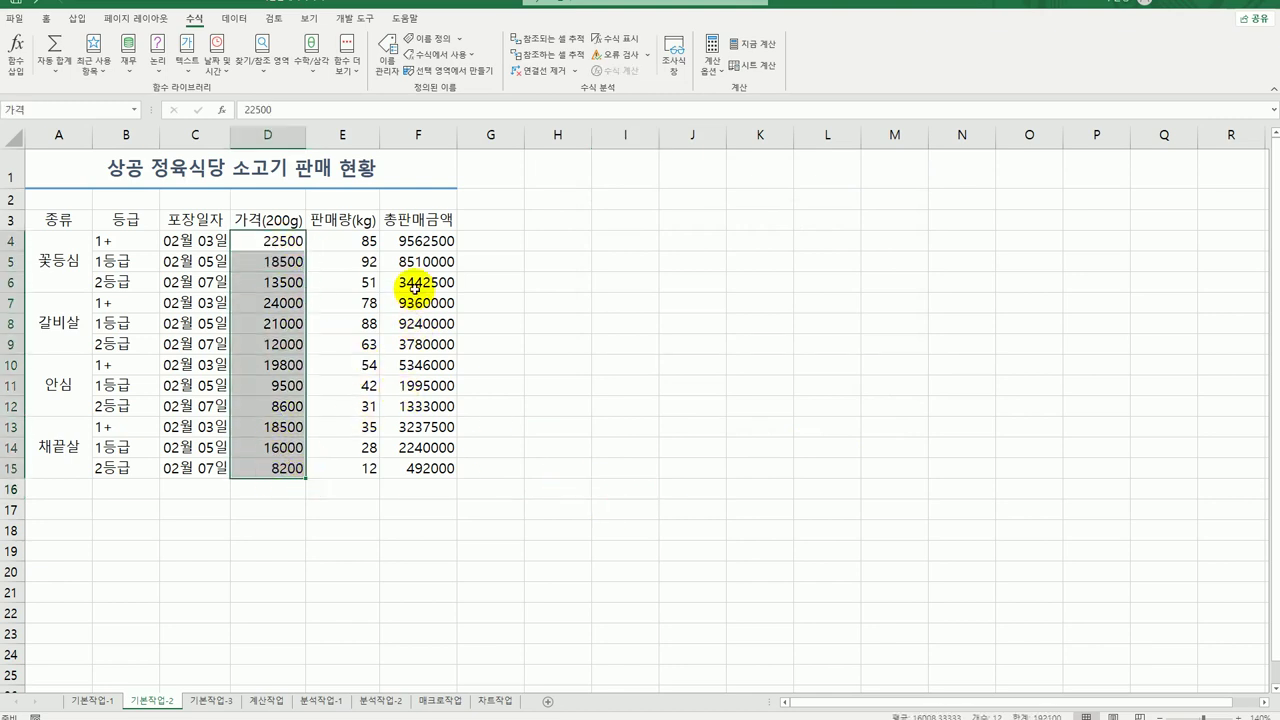
{"action": "left_click_drag", "start_coordinate": [418, 241], "coordinate": [395, 469]}
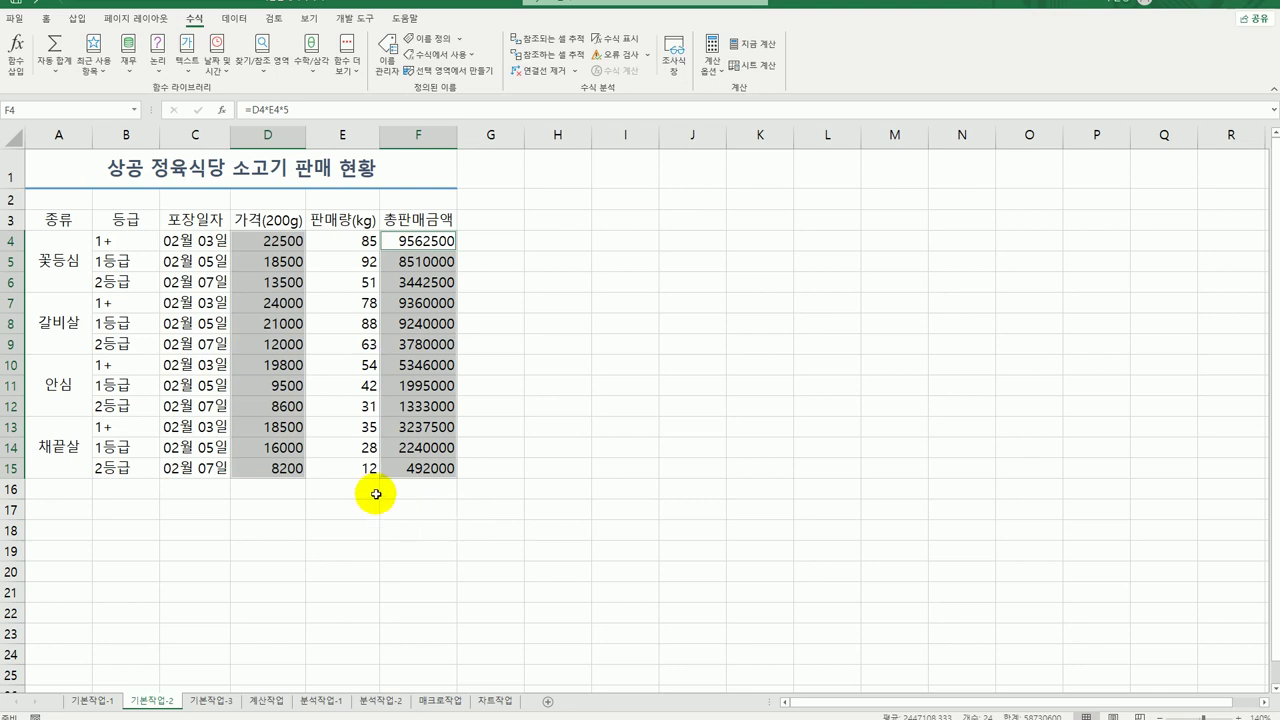
{"action": "right_click", "coordinate": [270, 241]}
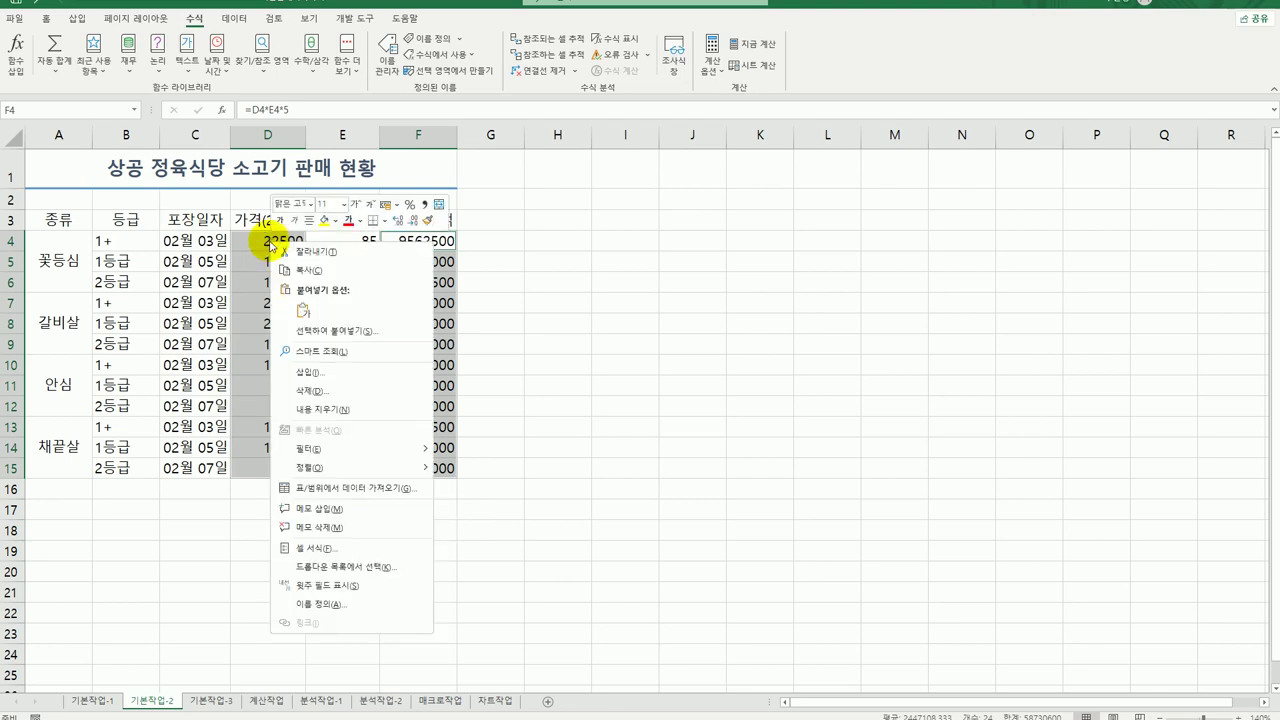
{"action": "left_click", "coordinate": [372, 556]}
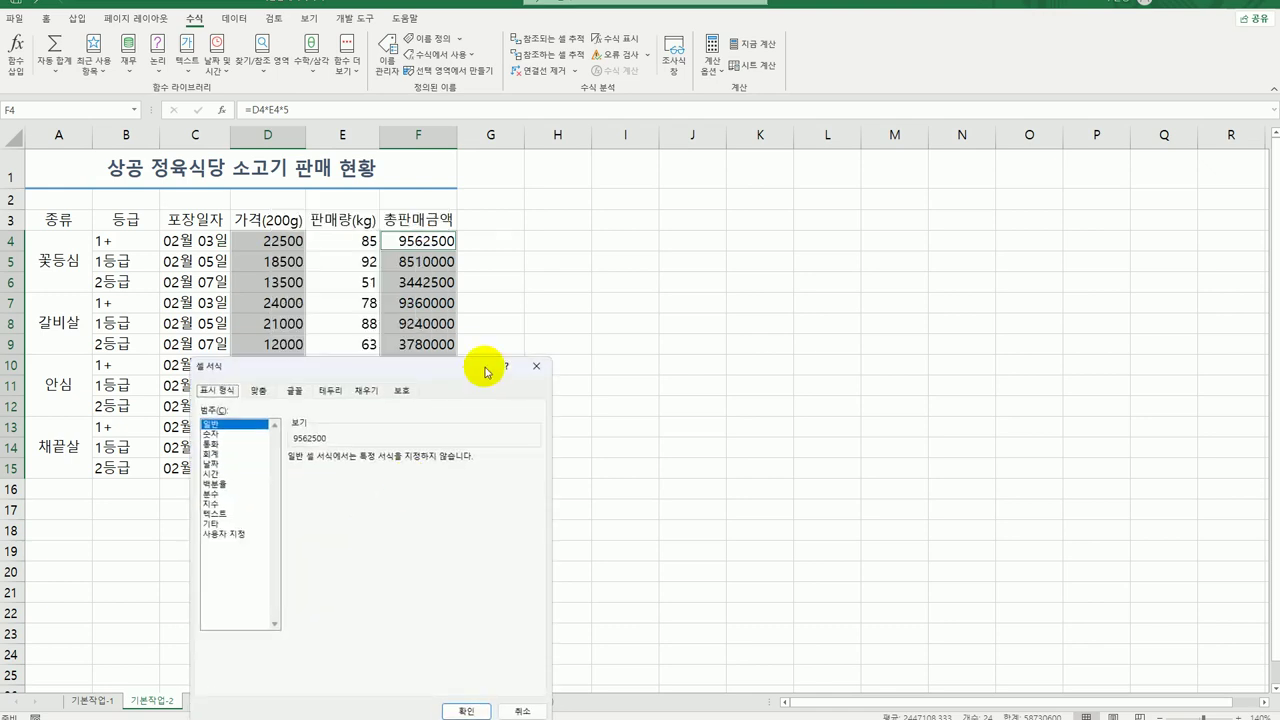
{"action": "left_click_drag", "start_coordinate": [420, 363], "coordinate": [755, 172]}
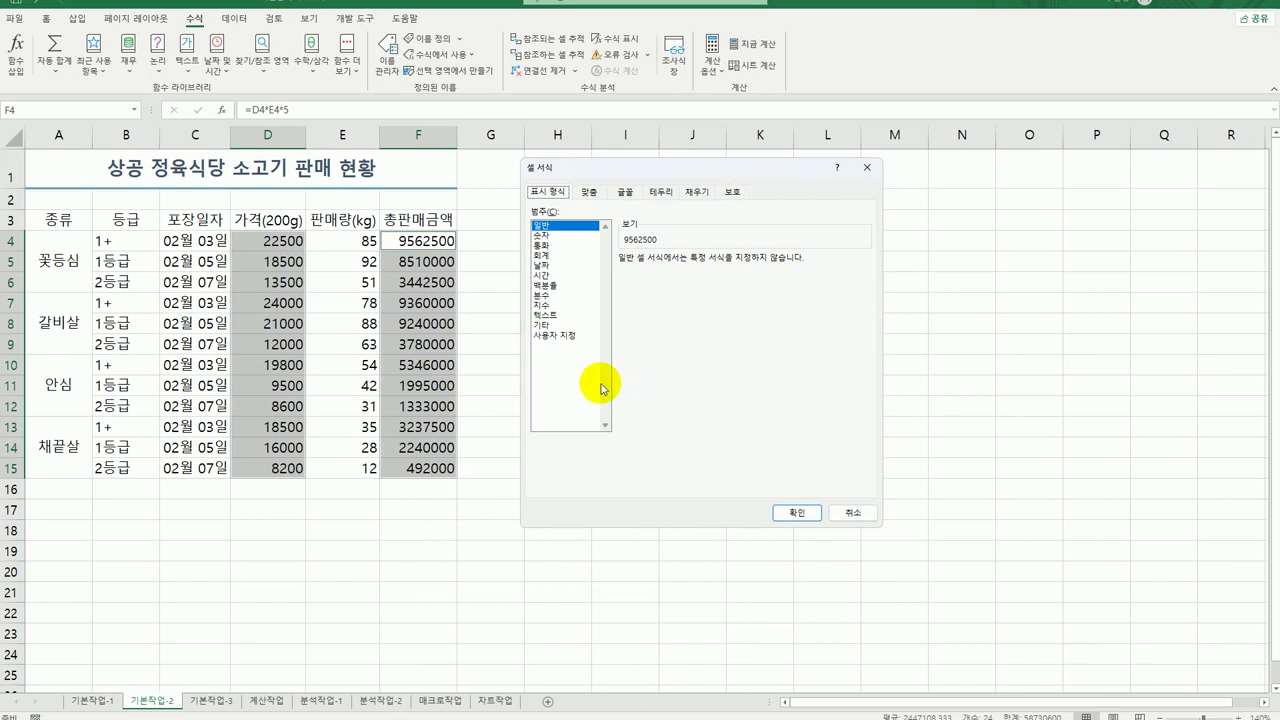
{"action": "left_click", "coordinate": [576, 338]}
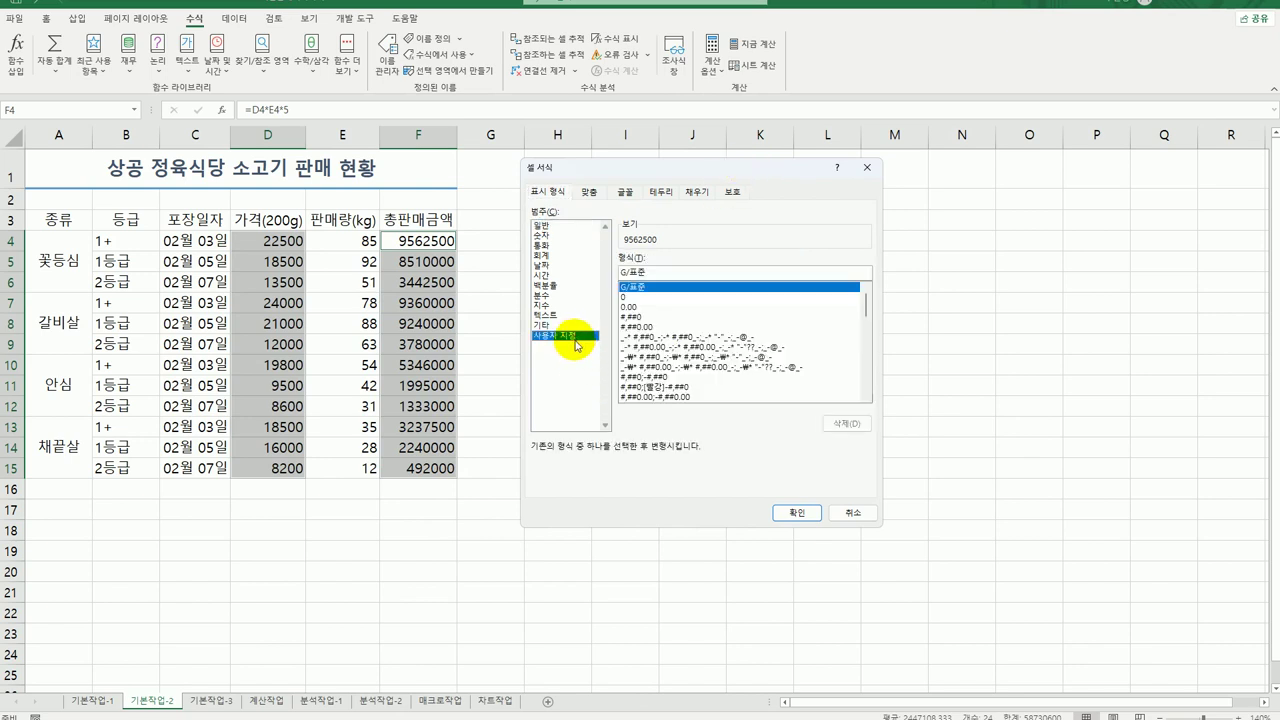
{"action": "left_click_drag", "start_coordinate": [658, 272], "coordinate": [588, 270]}
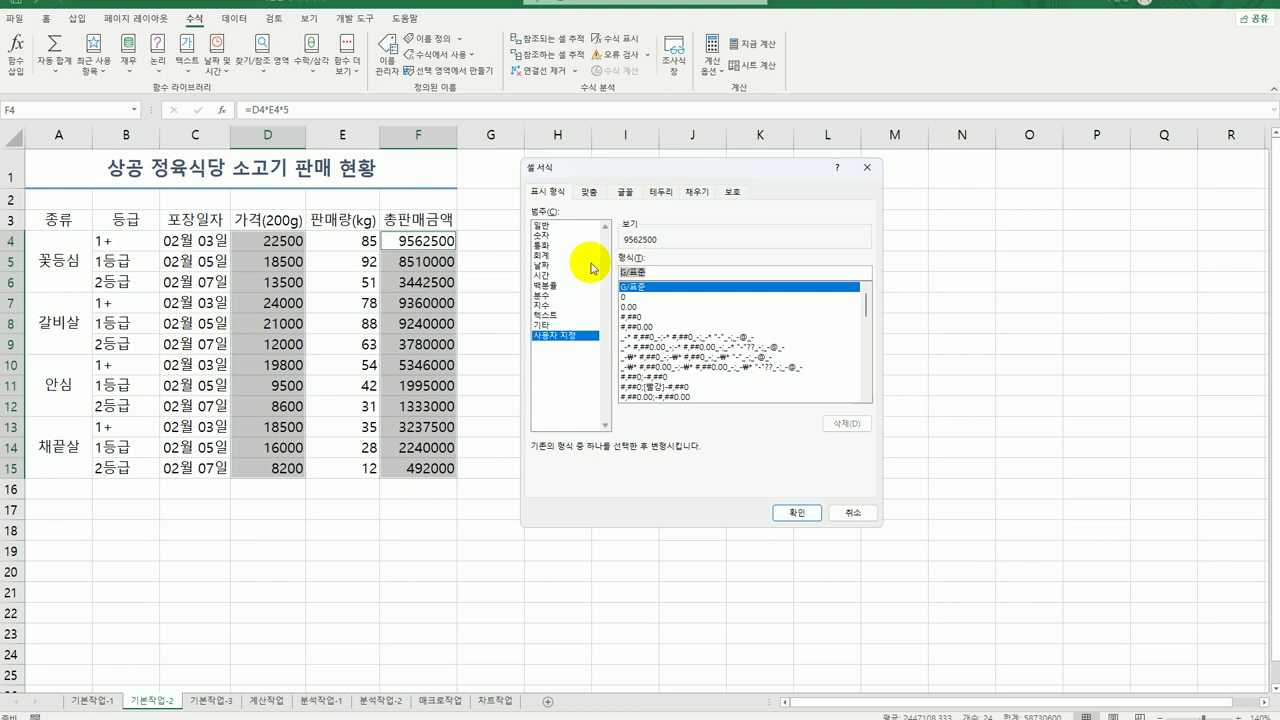
{"action": "type", "text": "#"}
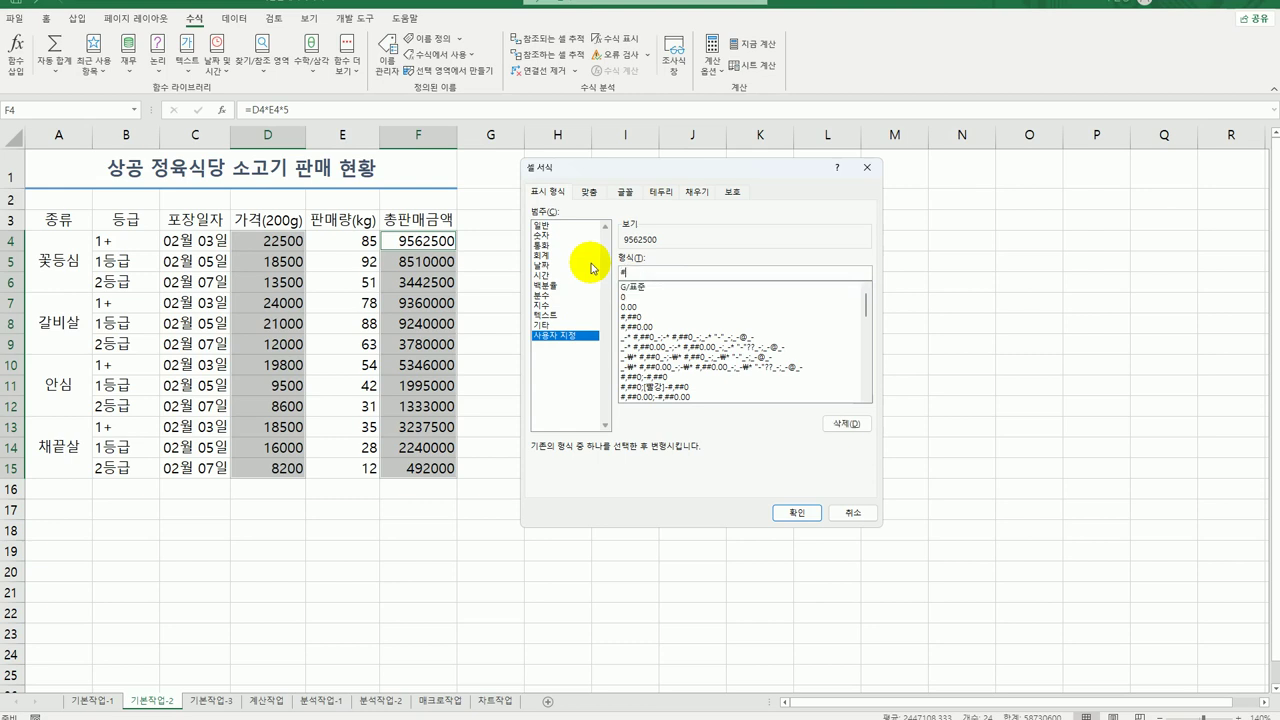
{"action": "type", "text": ","}
{"action": "type", "text": "###"}
{"action": "type", "text": "0"}
{"action": "type", "text": "ㅇㅜㄴ"}
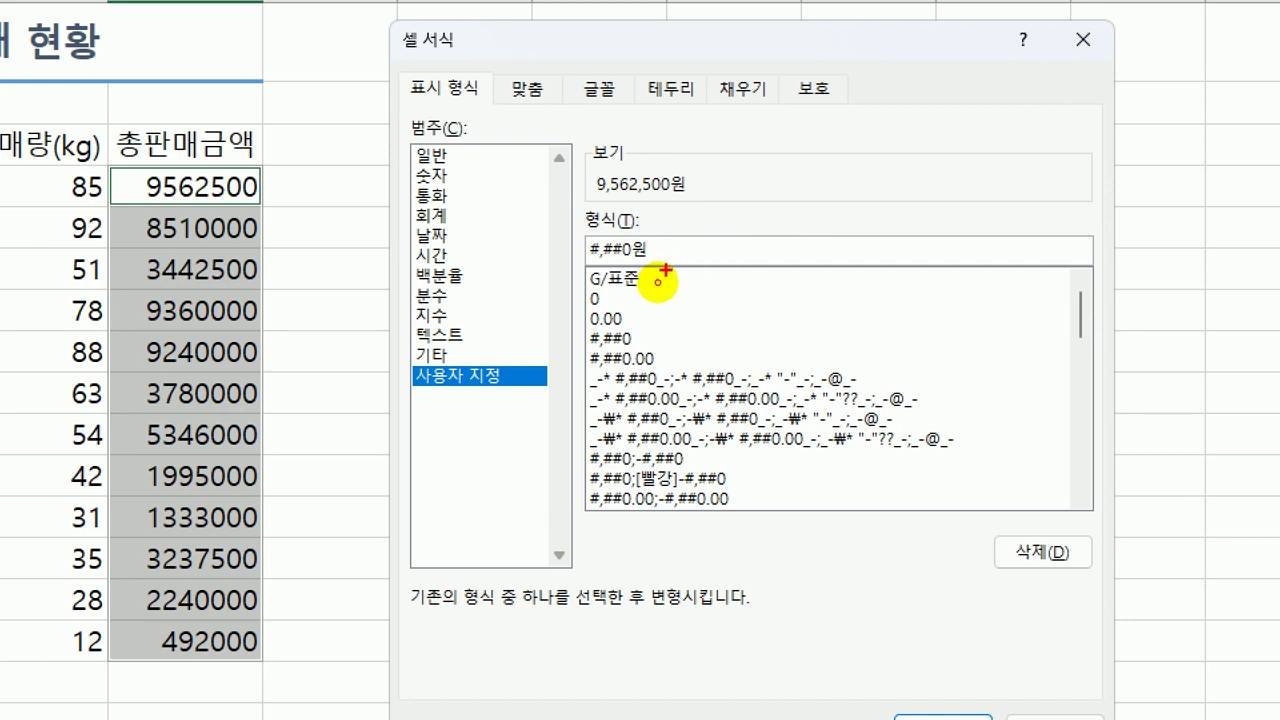
{"action": "mouse_move", "coordinate": [662, 270]}
{"action": "left_mouse_down"}
{"action": "mouse_move", "coordinate": [560, 235]}
{"action": "mouse_move", "coordinate": [645, 265]}
{"action": "left_mouse_up"}
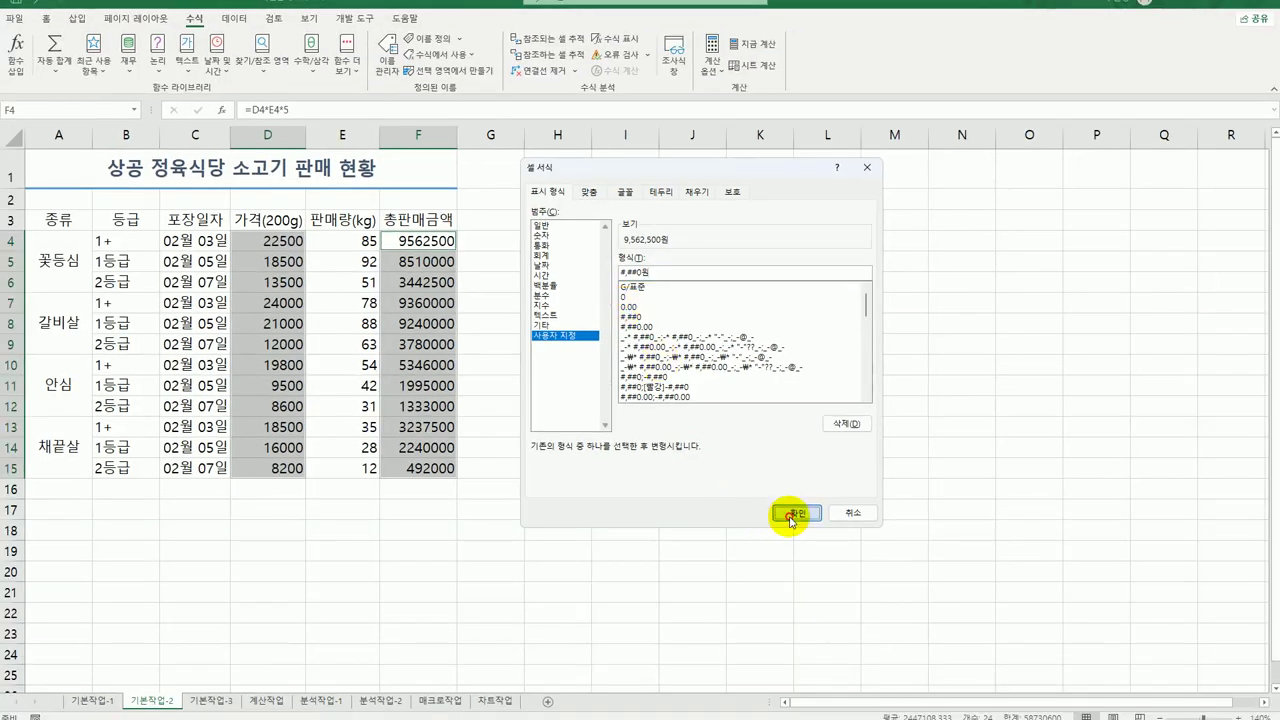
{"action": "left_click", "coordinate": [942, 716]}
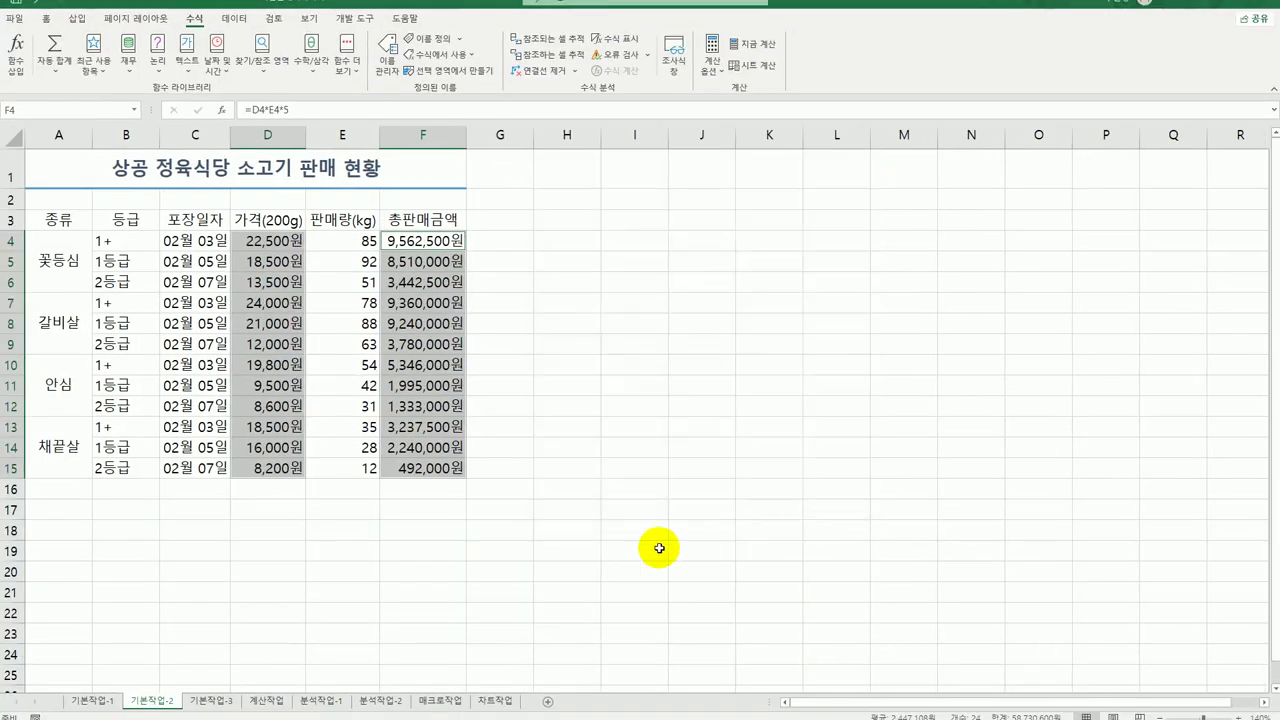
{"action": "left_click", "coordinate": [634, 551]}
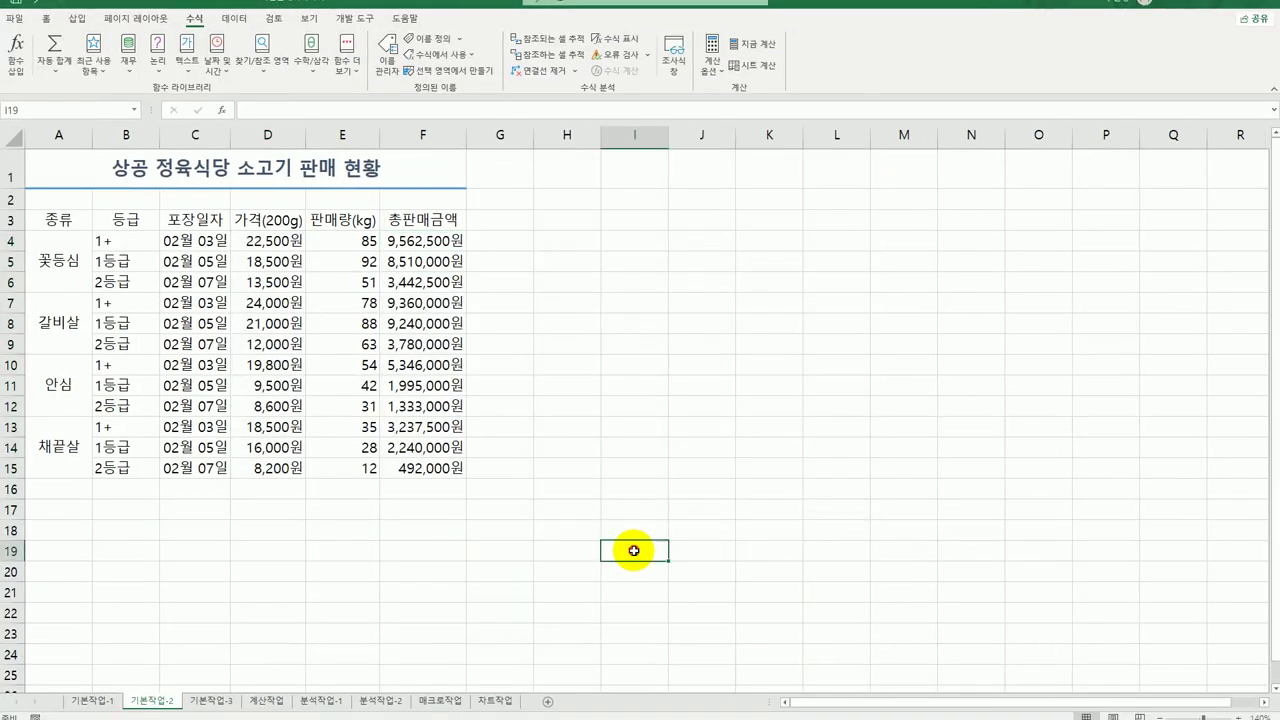
Apply all borders to the table range A3:F15
{"action": "left_click", "coordinate": [55, 220]}
{"action": "left_click_drag", "start_coordinate": [55, 220], "coordinate": [410, 452]}
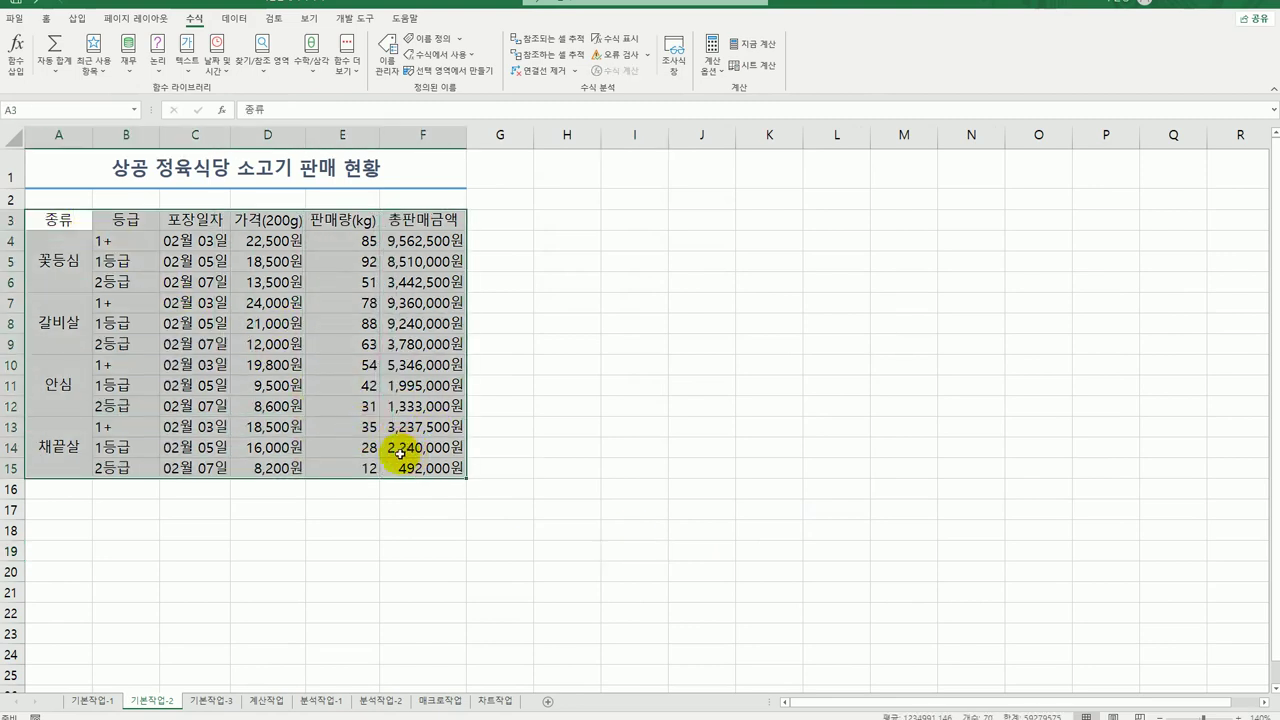
{"action": "left_click", "coordinate": [45, 19]}
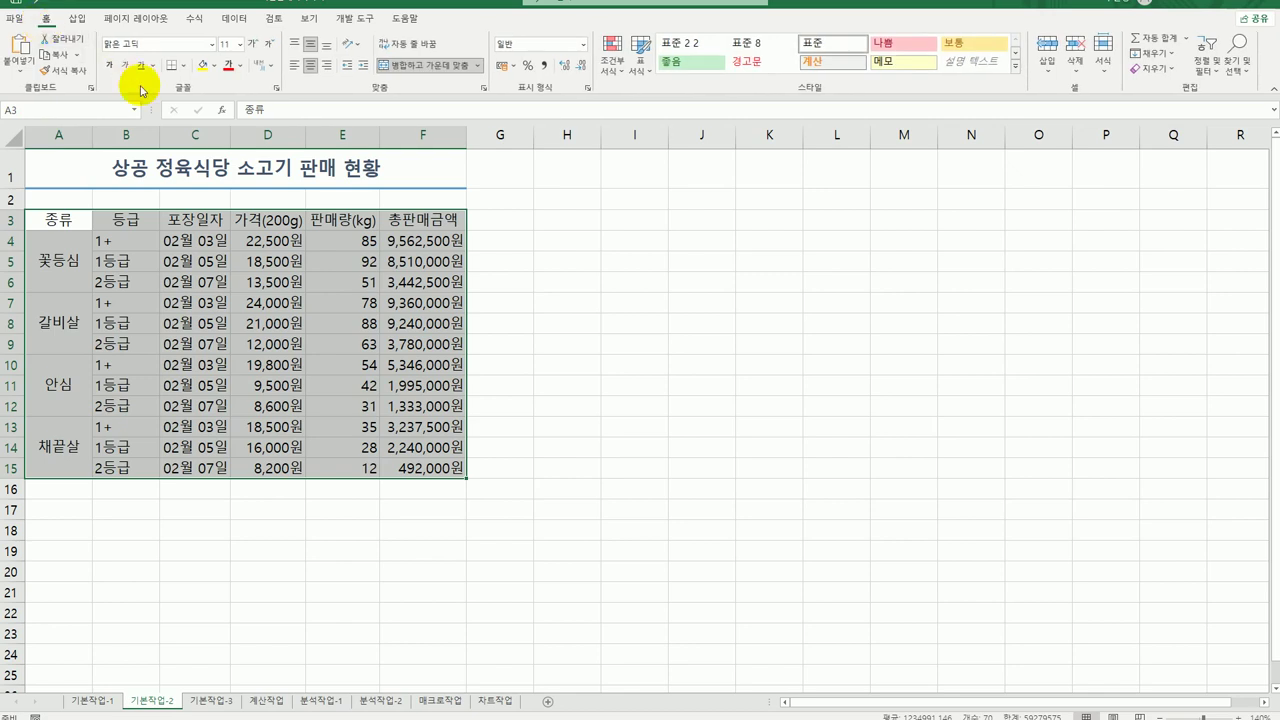
{"action": "left_click", "coordinate": [184, 66]}
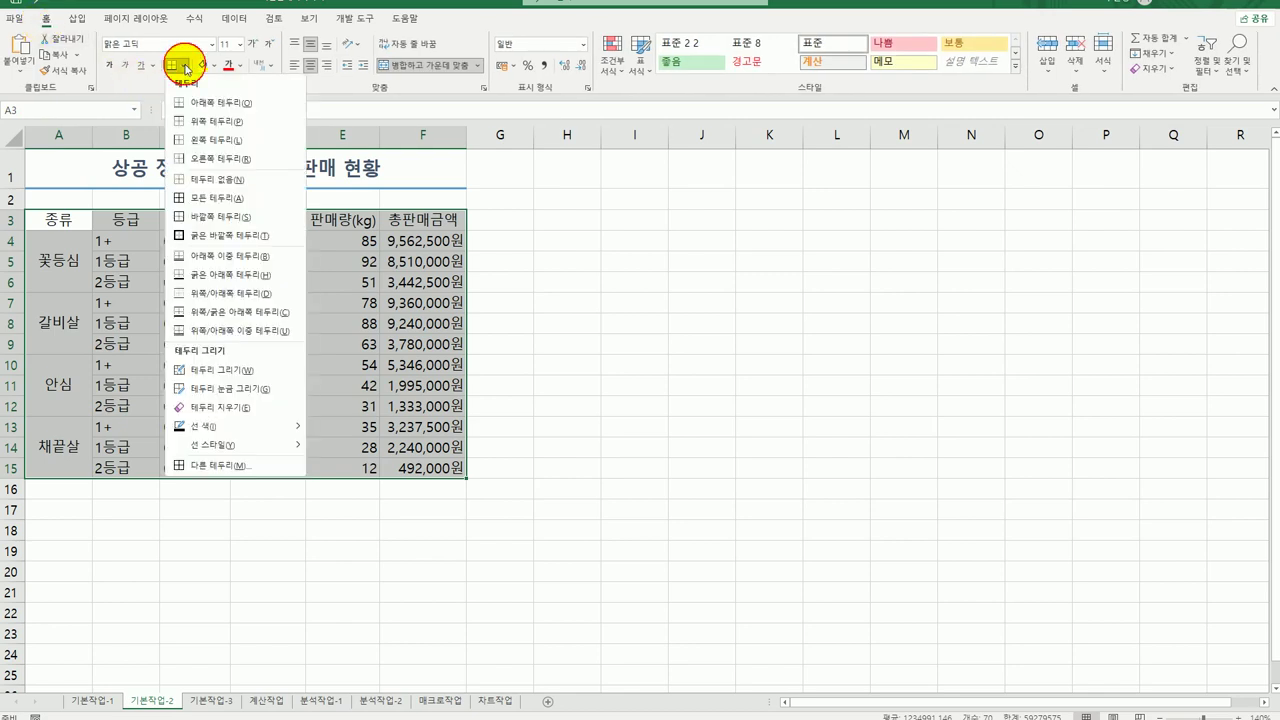
{"action": "left_click", "coordinate": [205, 198]}
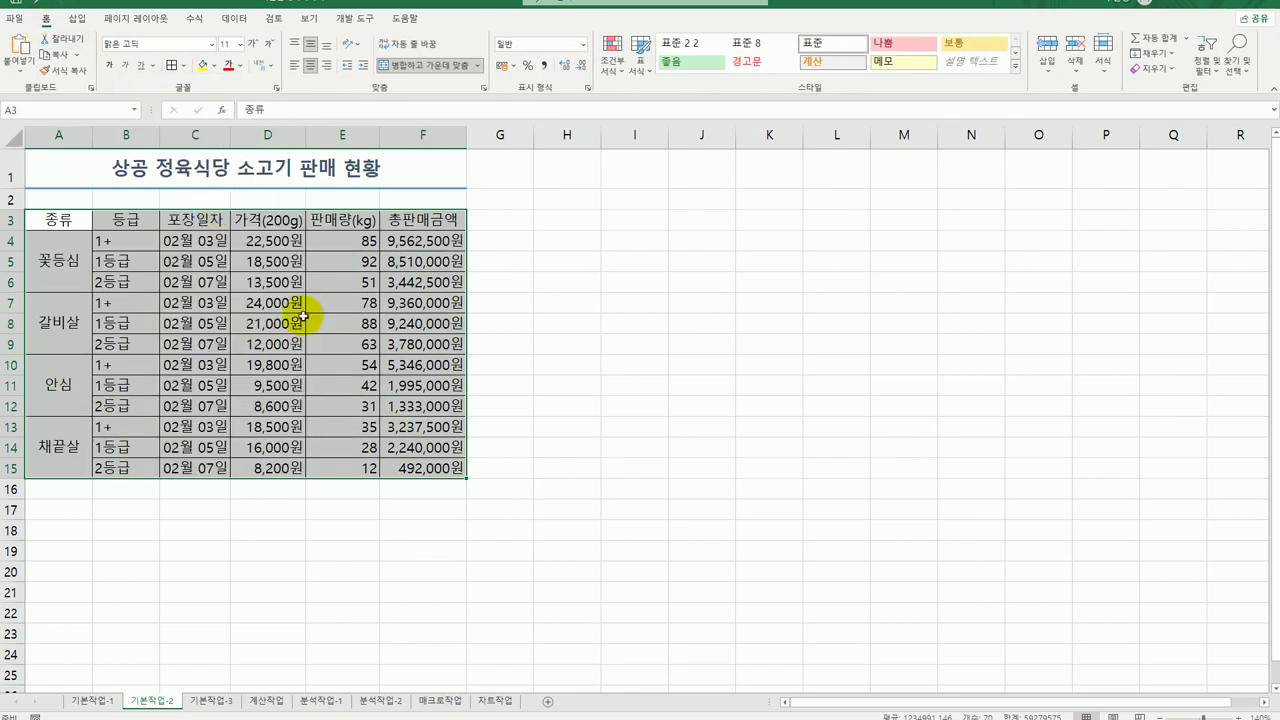
{"action": "left_click", "coordinate": [427, 468]}
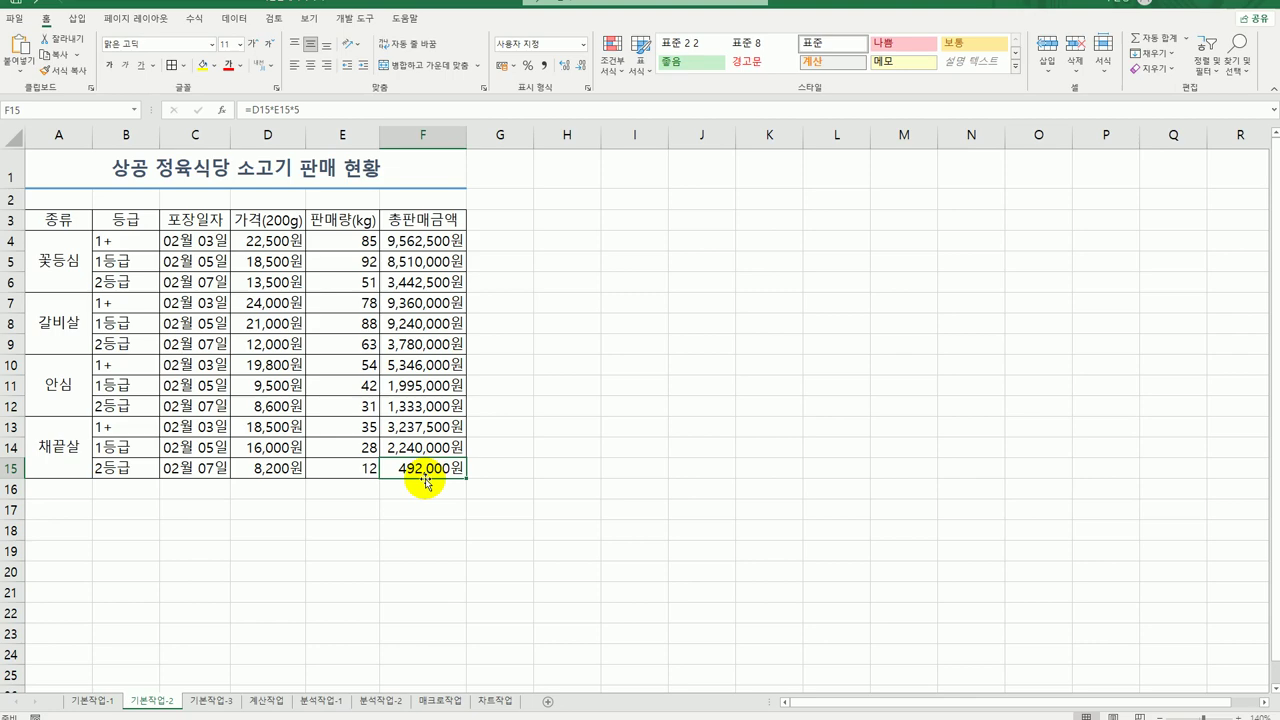
On the 기본작업-3 sheet, copy the 이사량(톤) heading from E3 into A19 as a criteria heading
{"action": "left_click", "coordinate": [212, 699]}
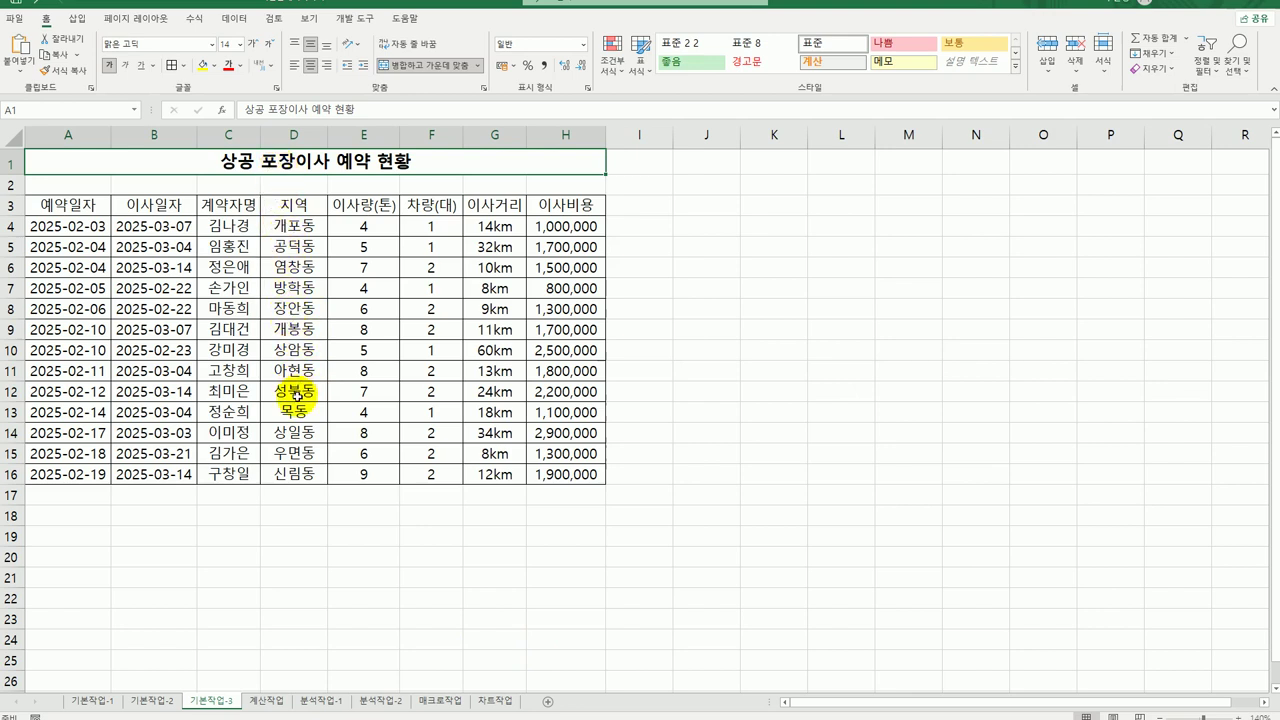
{"action": "left_click", "coordinate": [373, 209]}
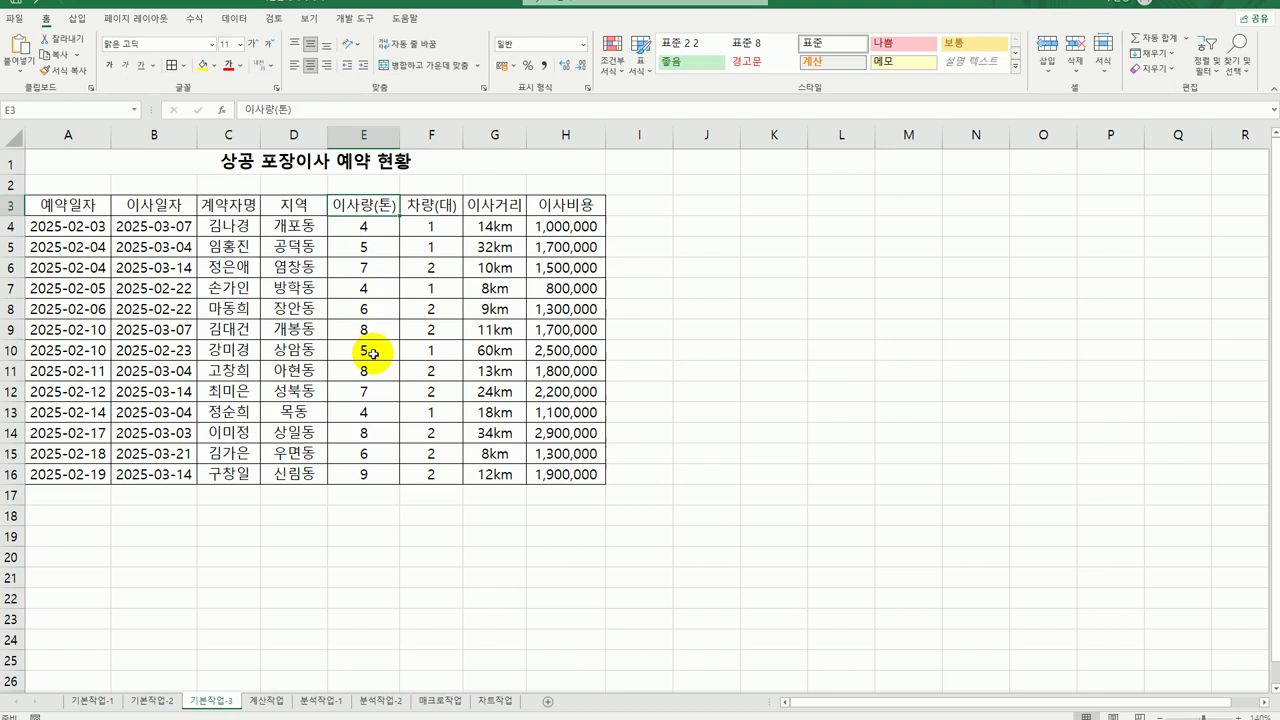
{"action": "left_click", "coordinate": [548, 204]}
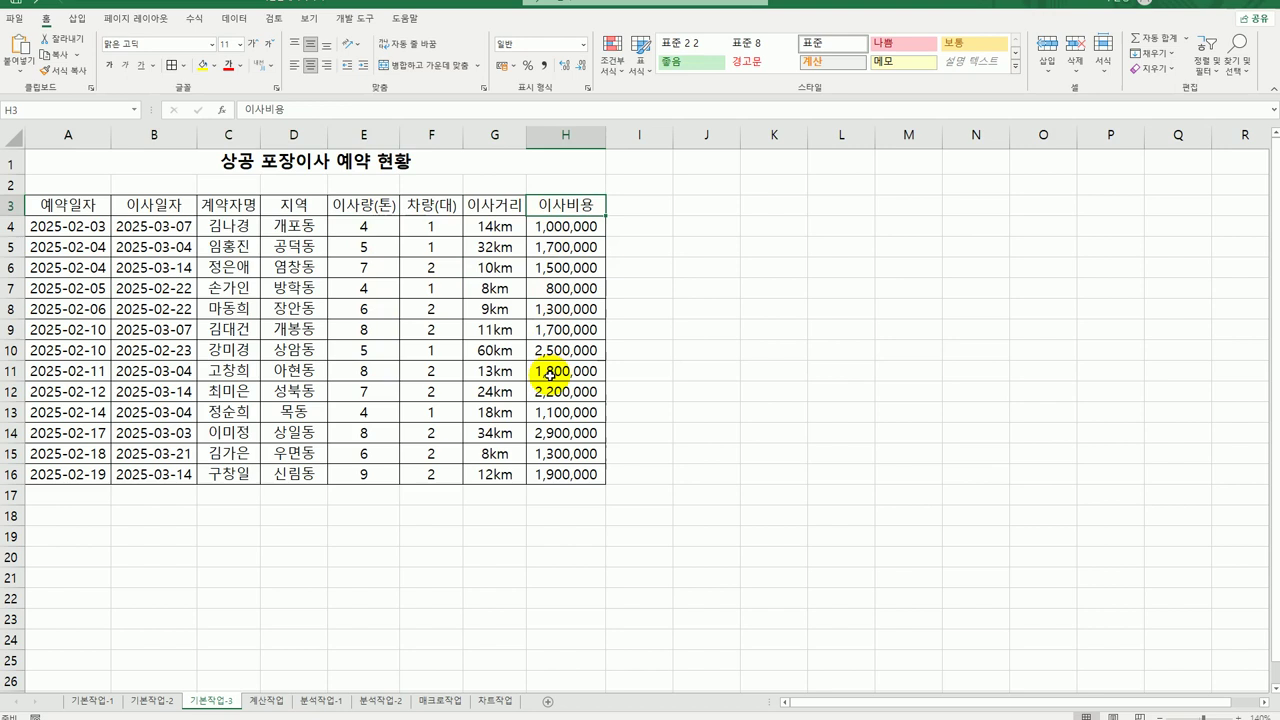
{"action": "left_click", "coordinate": [73, 541]}
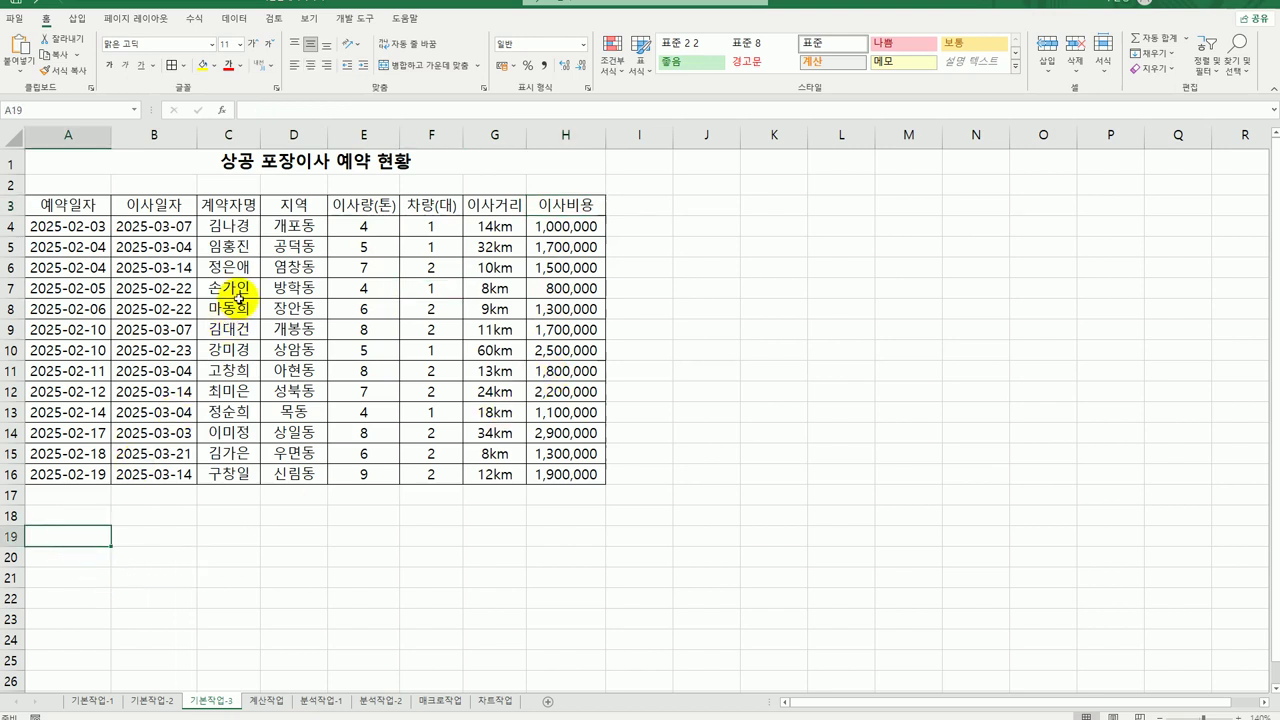
{"action": "left_click", "coordinate": [363, 205]}
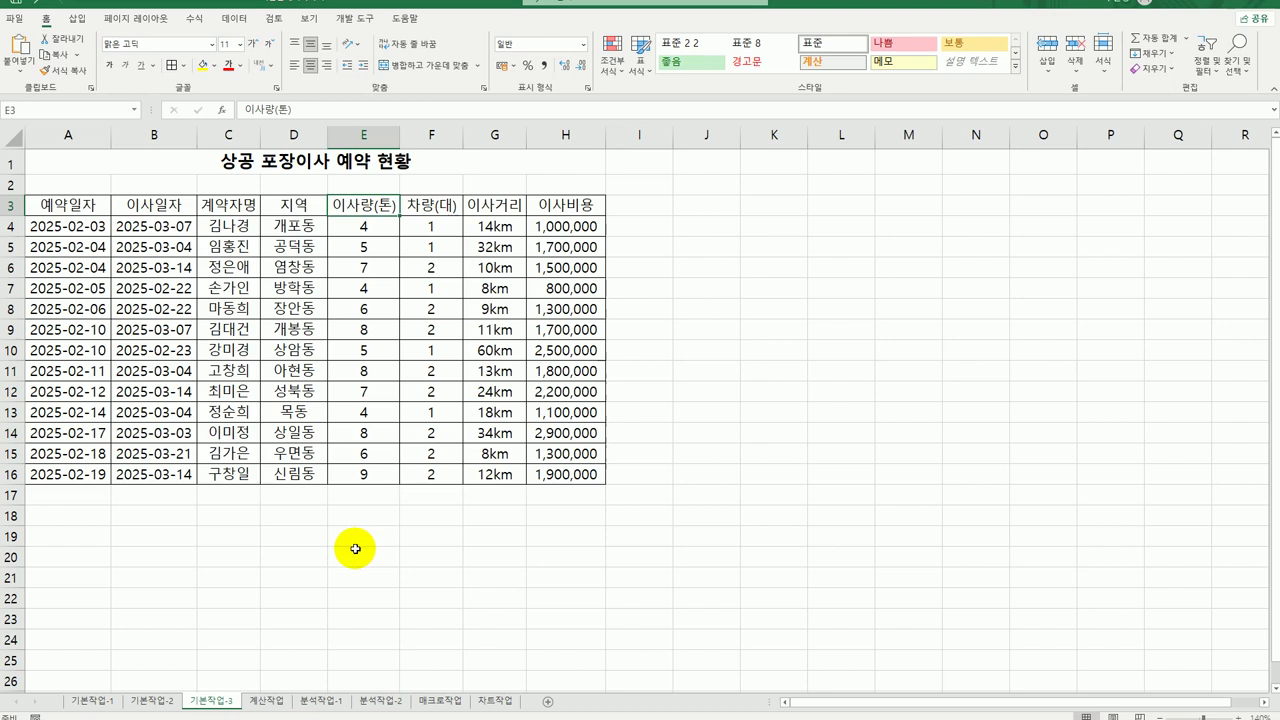
{"action": "key", "text": "ctrl+c"}
{"action": "left_click", "coordinate": [85, 537]}
{"action": "key", "text": "ctrl+v"}
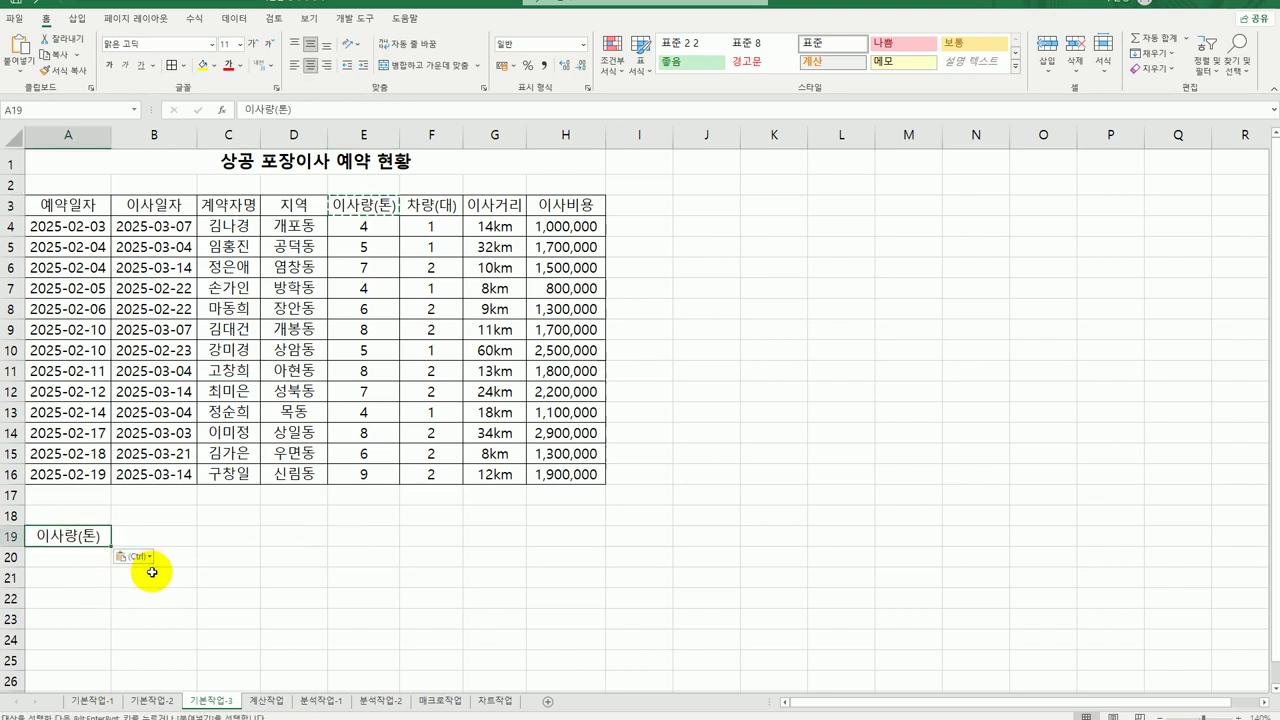
Enter the criterion >=6 in A20 under the 이사량(톤) heading
{"action": "left_click", "coordinate": [90, 562]}
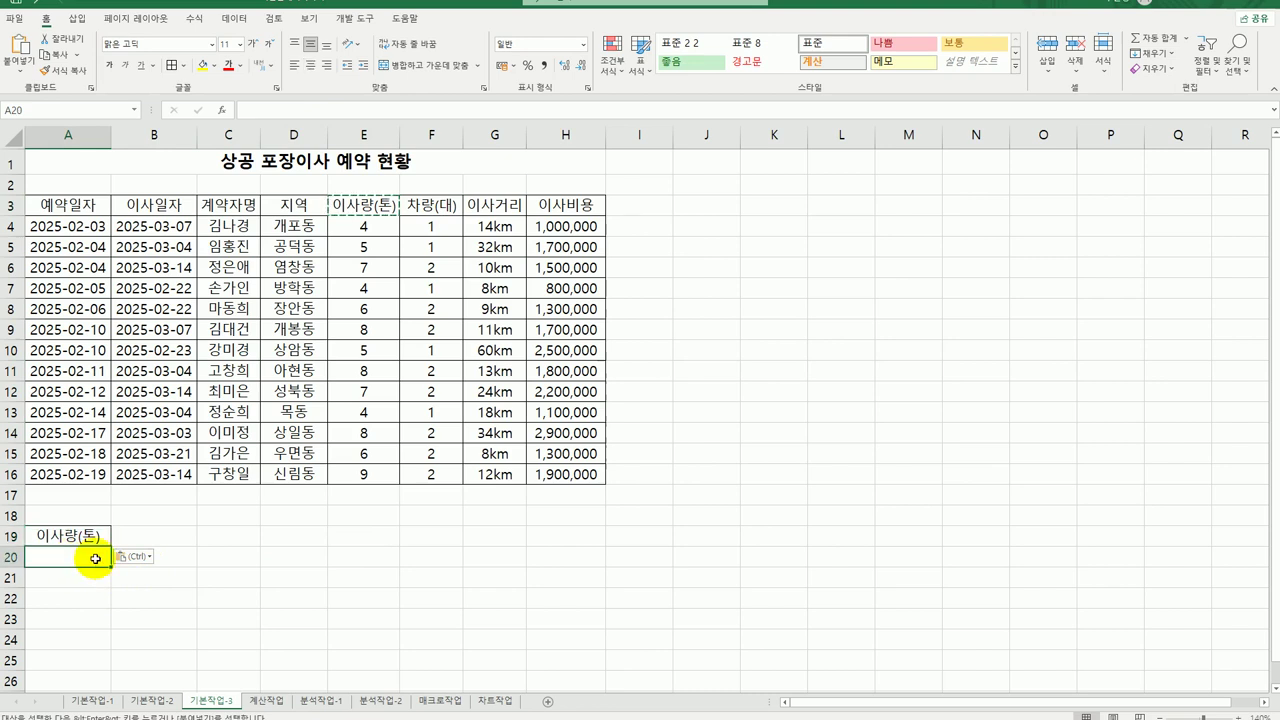
{"action": "type", "text": ">=6"}
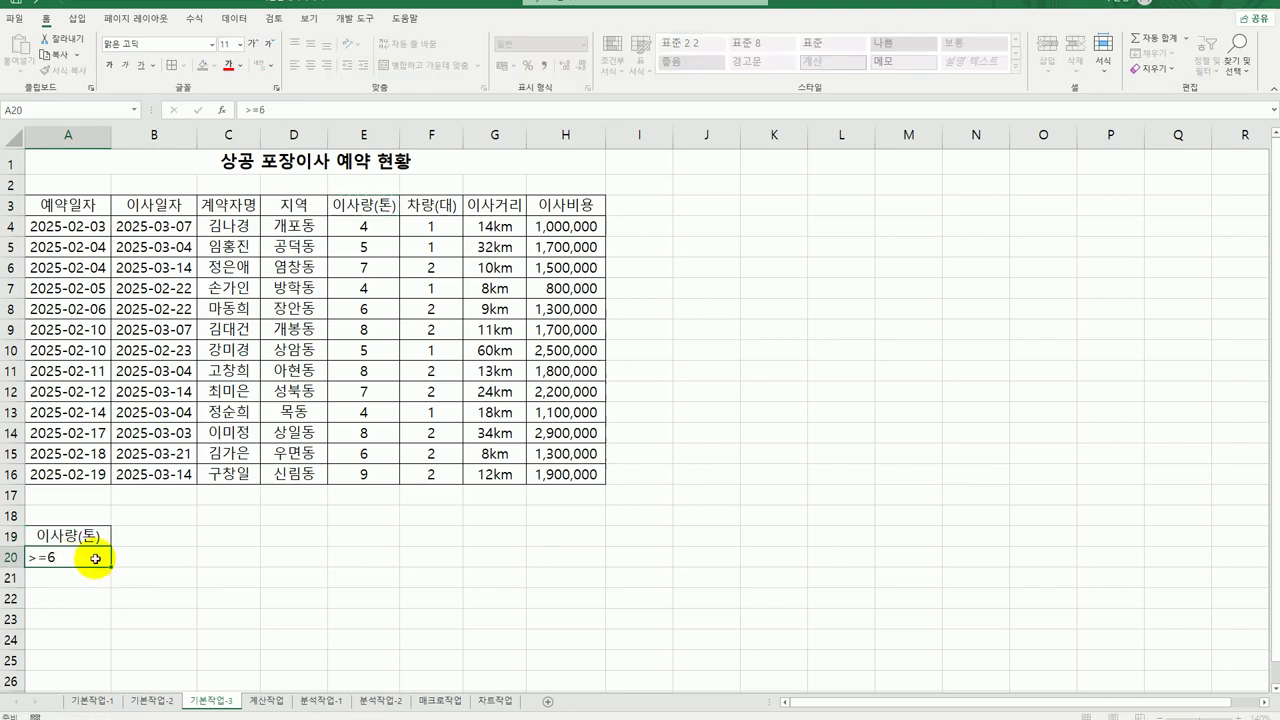
{"action": "key", "text": "Return"}
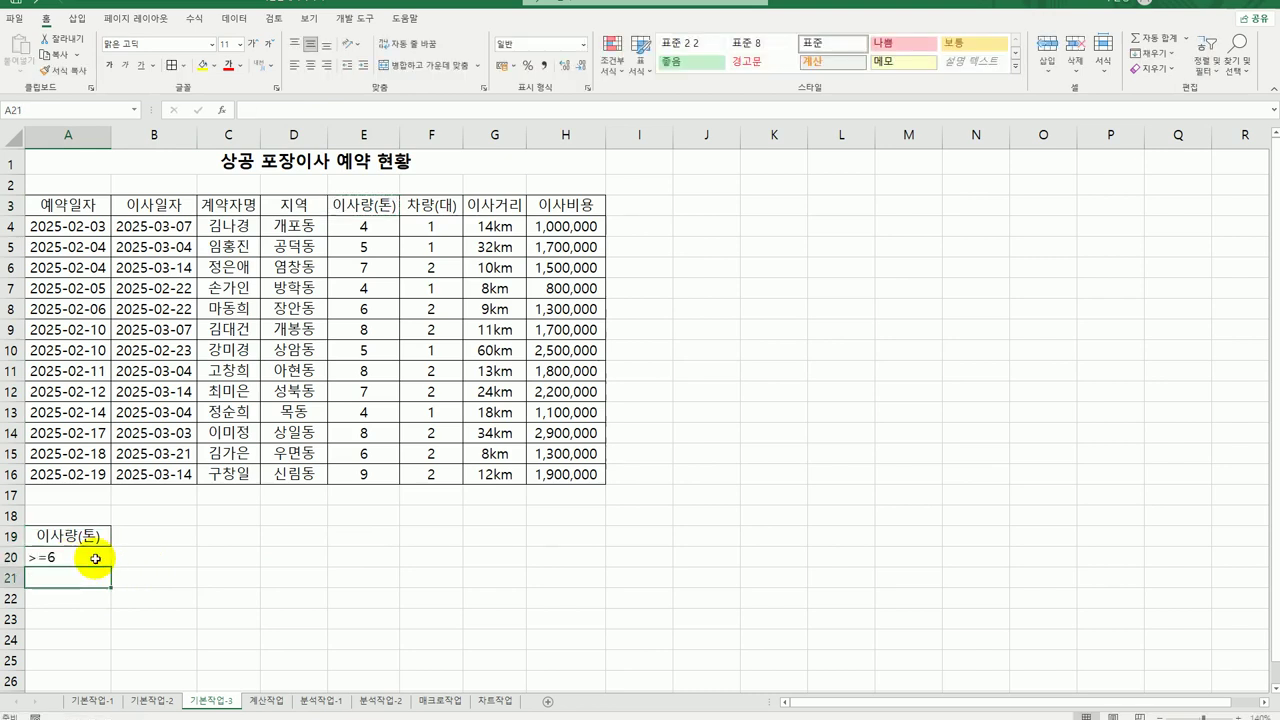
{"action": "left_click", "coordinate": [95, 559]}
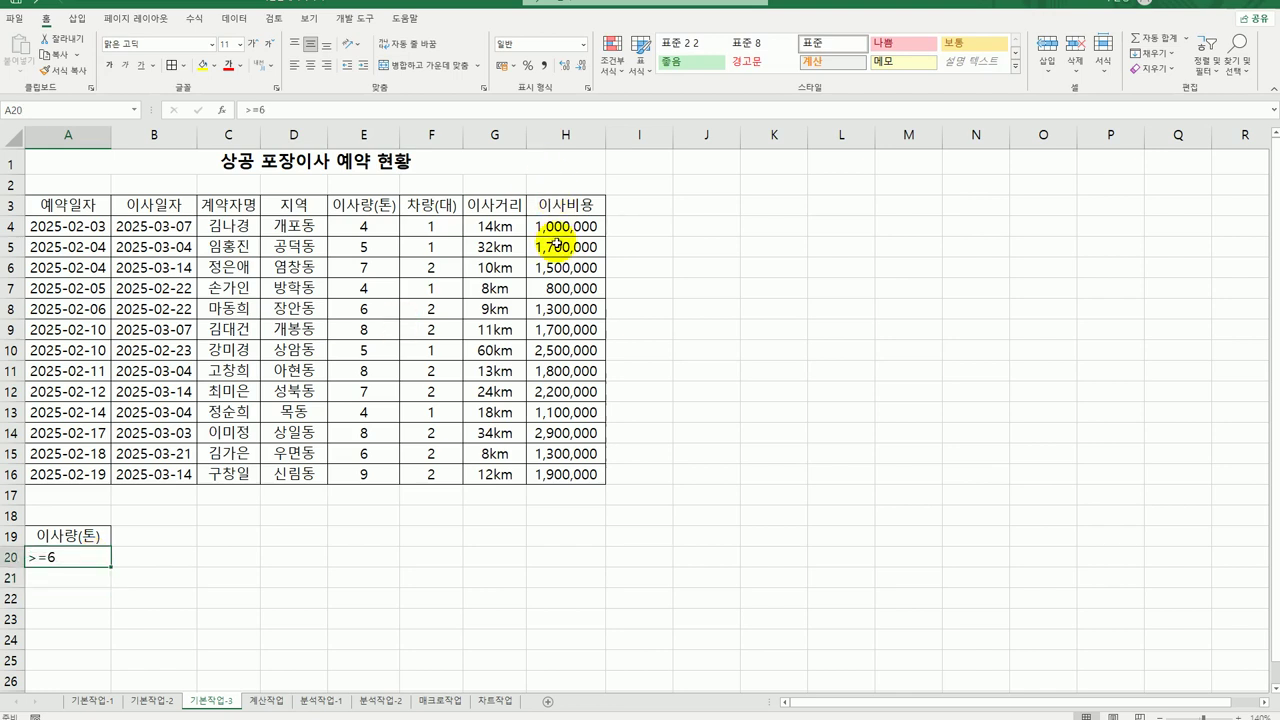
Enter 평균 in B19 as the heading of the second criterion, which concerns the moving cost
{"action": "left_click", "coordinate": [560, 226]}
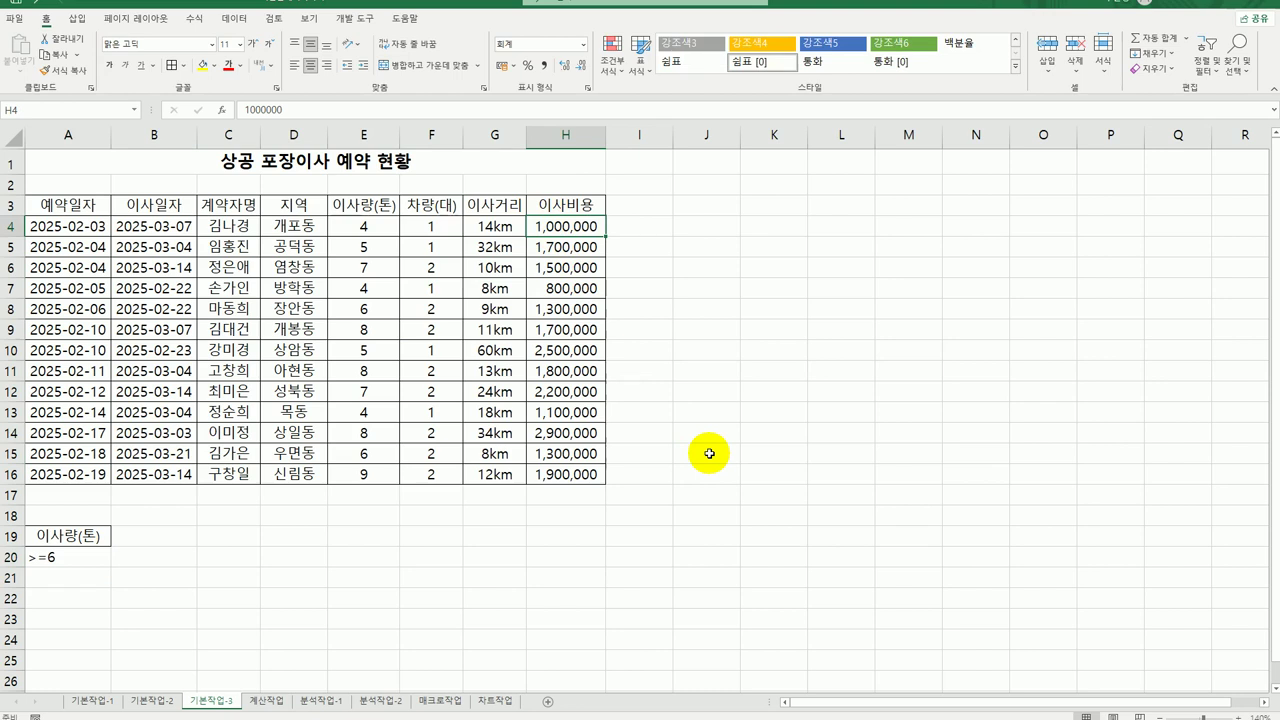
{"action": "left_click", "coordinate": [150, 535]}
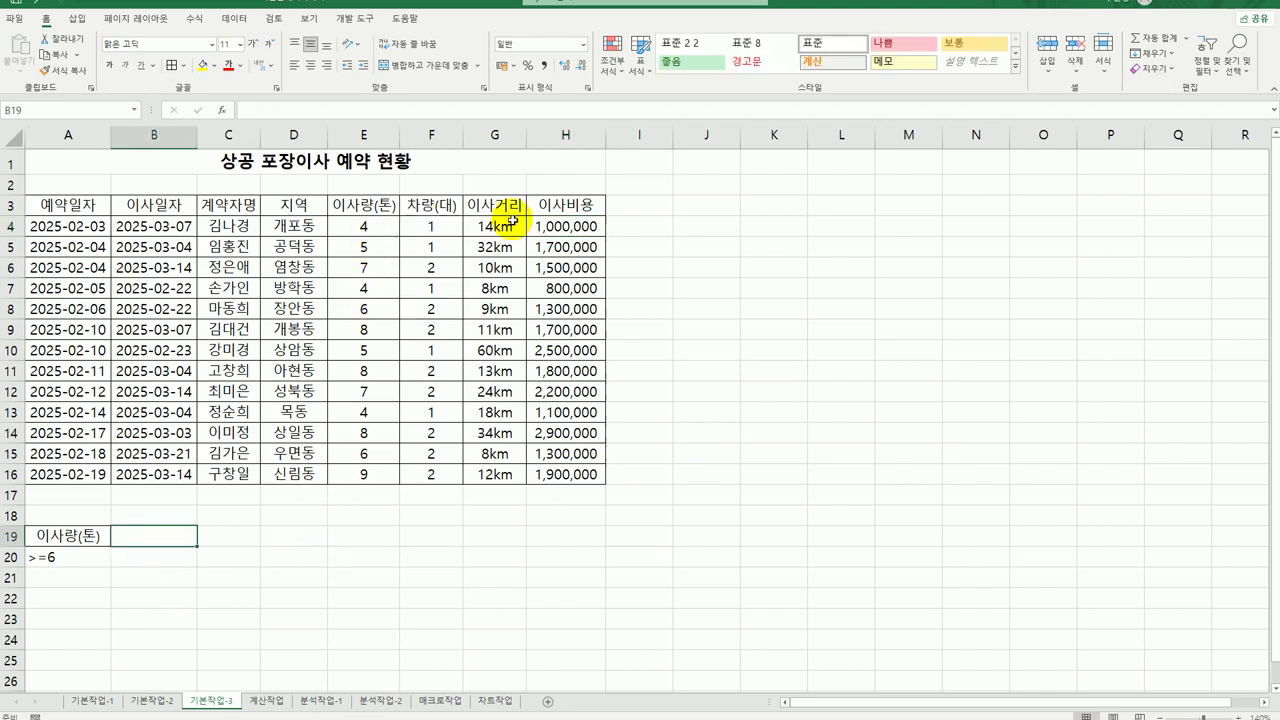
{"action": "left_click", "coordinate": [545, 206]}
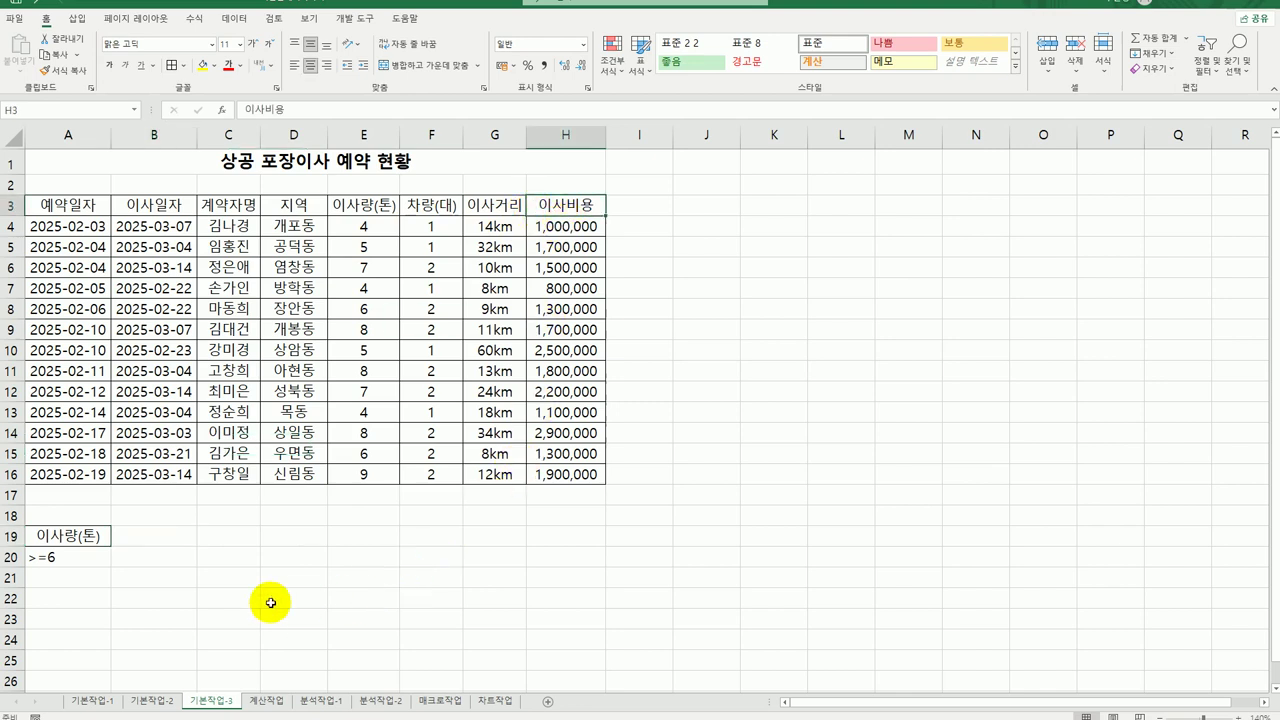
{"action": "left_click", "coordinate": [140, 534]}
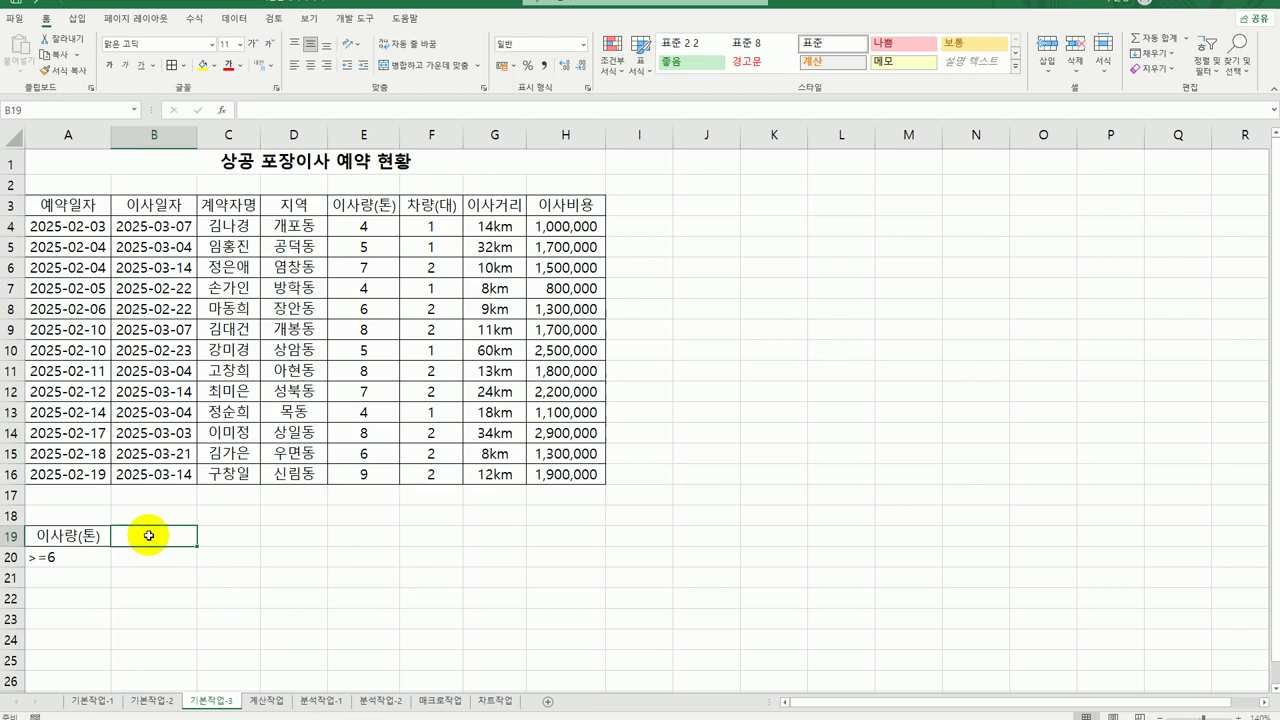
{"action": "type", "text": "조"}
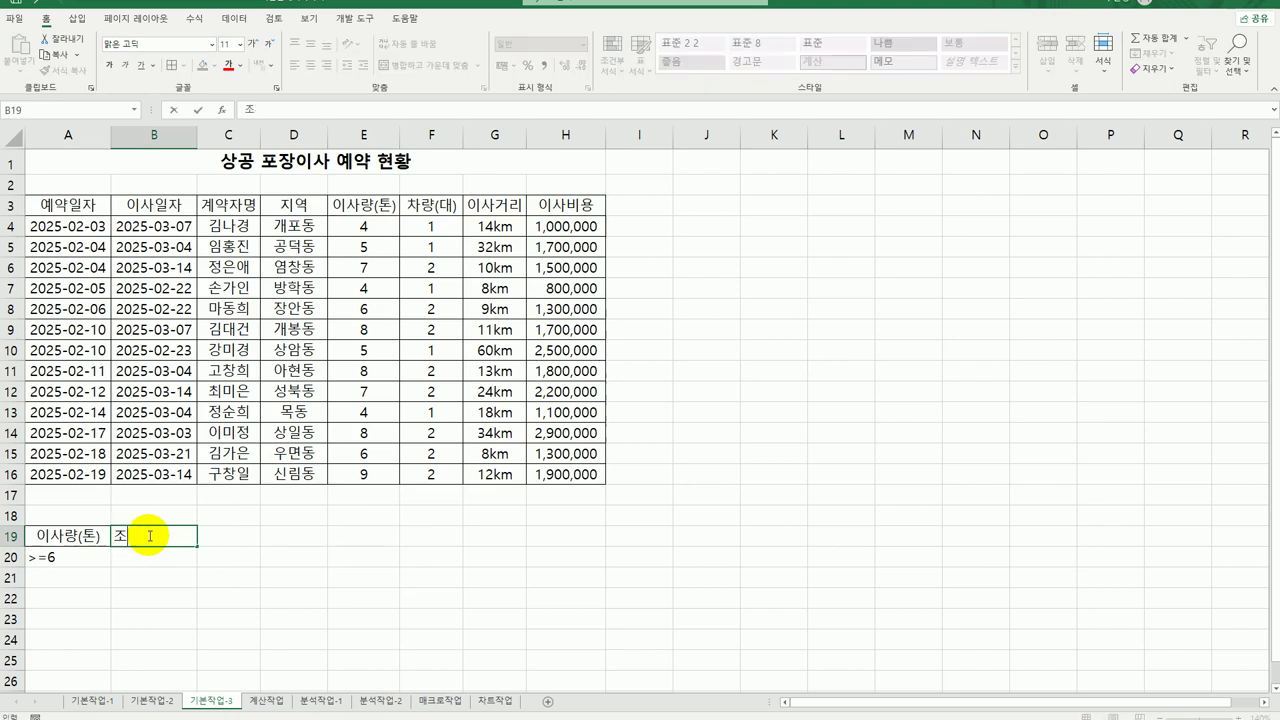
{"action": "key", "text": "BackSpace"}
{"action": "type", "text": "평균"}
{"action": "key", "text": "Return"}
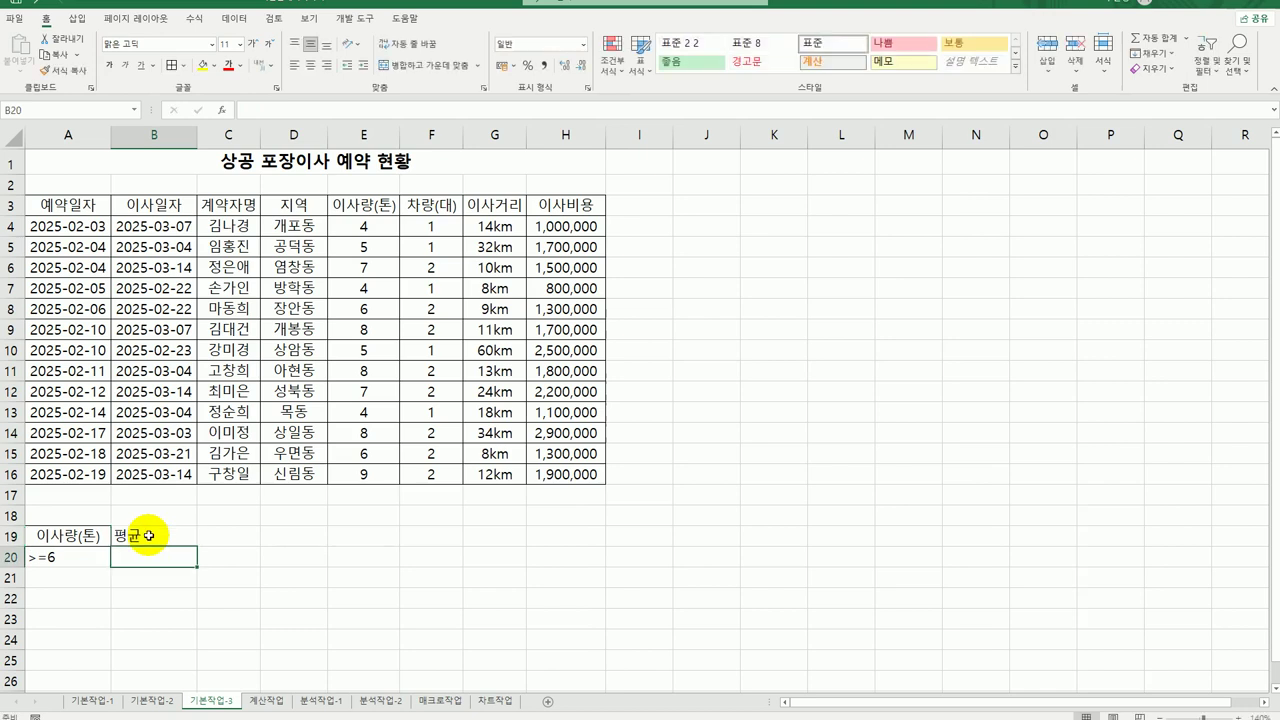
Enter the formula =H4>=AVERAGE($H$4:$H$16) in B20 under the 평균 heading as the moving-cost criterion
{"action": "left_click", "coordinate": [580, 207]}
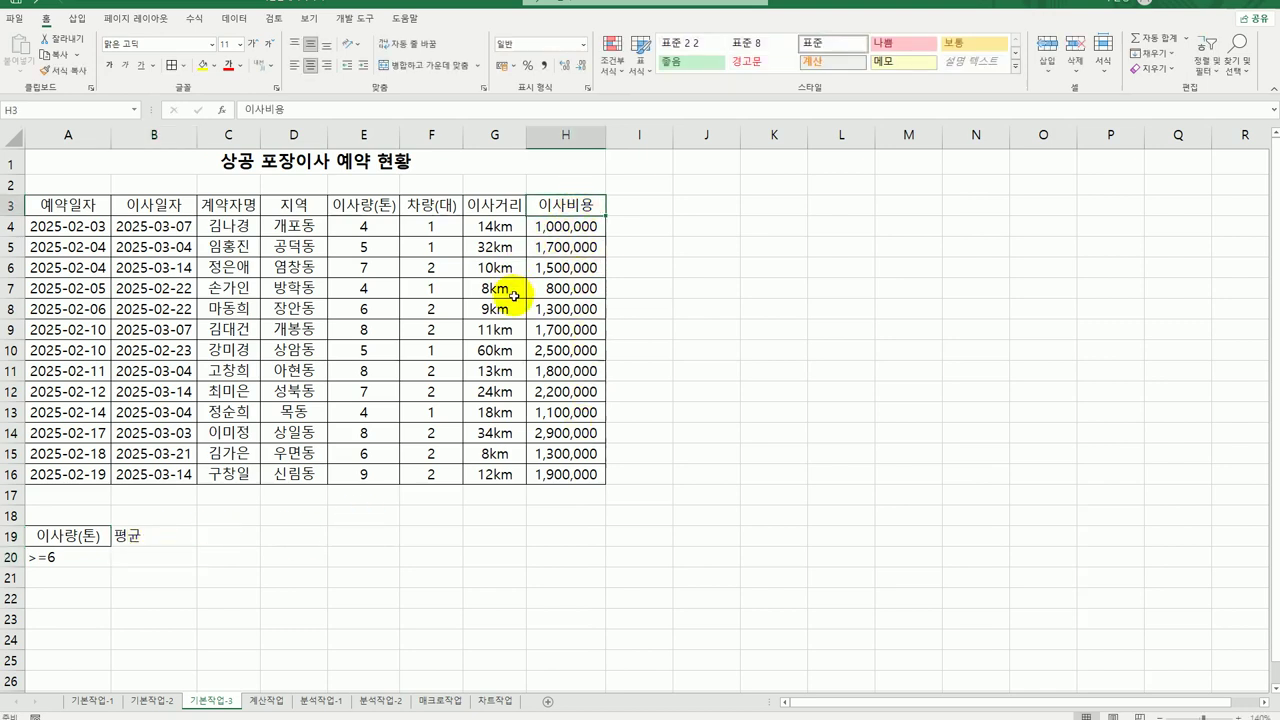
{"action": "left_click", "coordinate": [152, 556]}
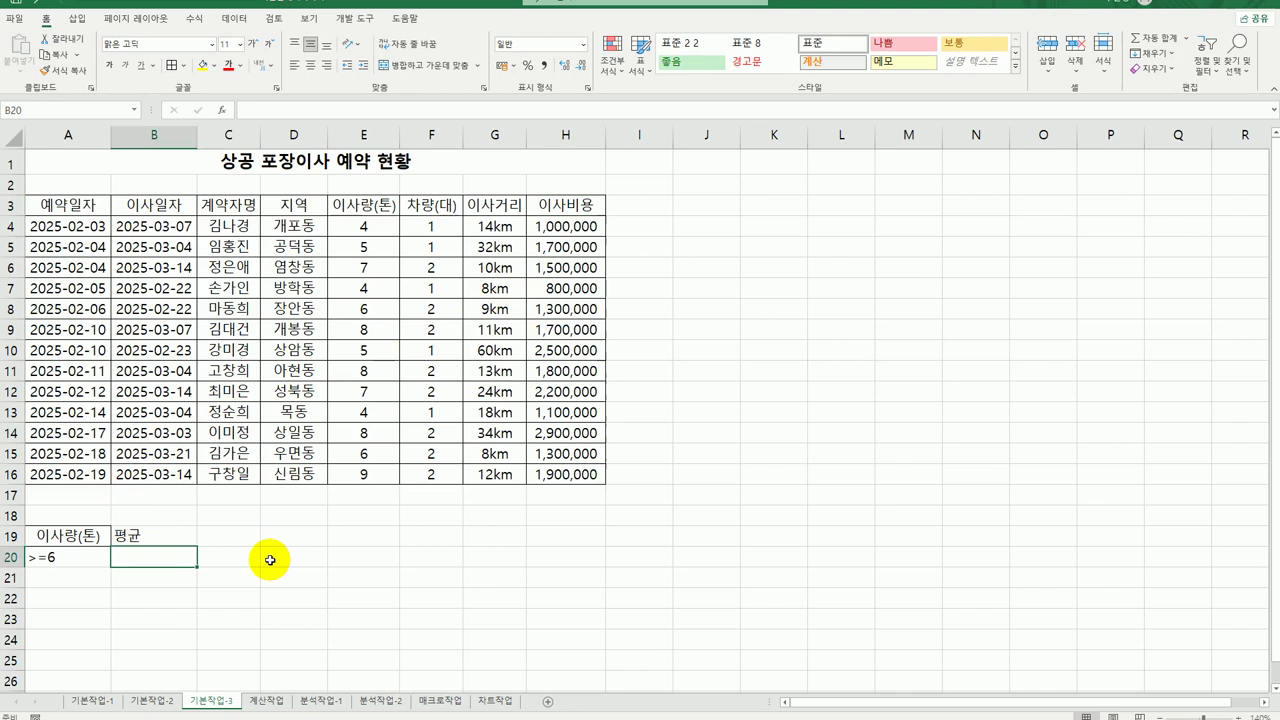
{"action": "type", "text": "="}
{"action": "left_click", "coordinate": [557, 227]}
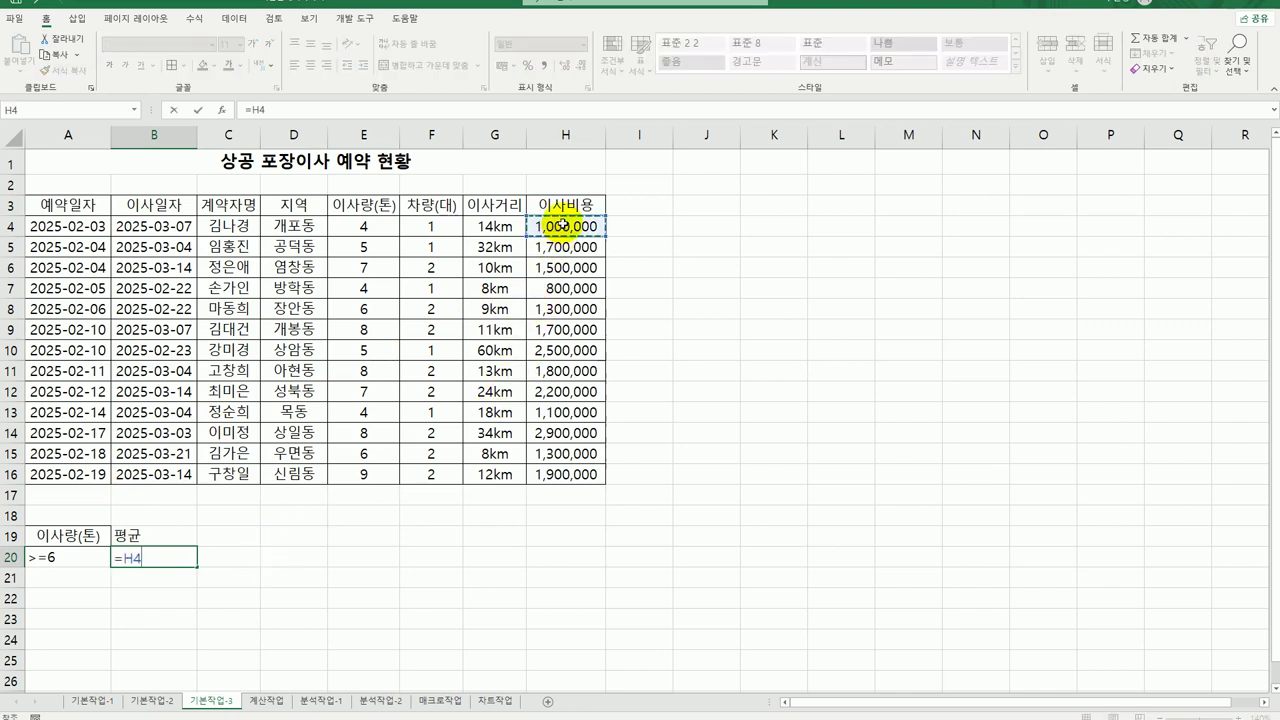
{"action": "type", "text": ">=ㅁ"}
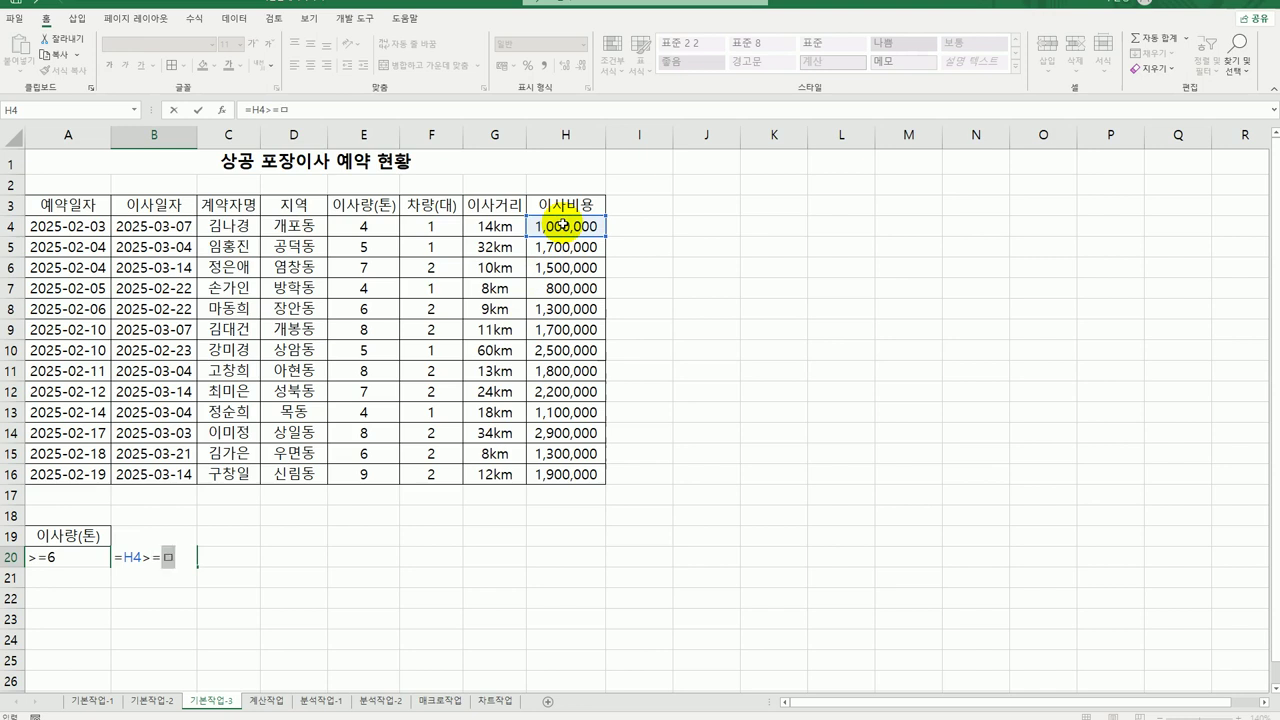
{"action": "key", "text": "BackSpace"}
{"action": "type", "text": "ave"}
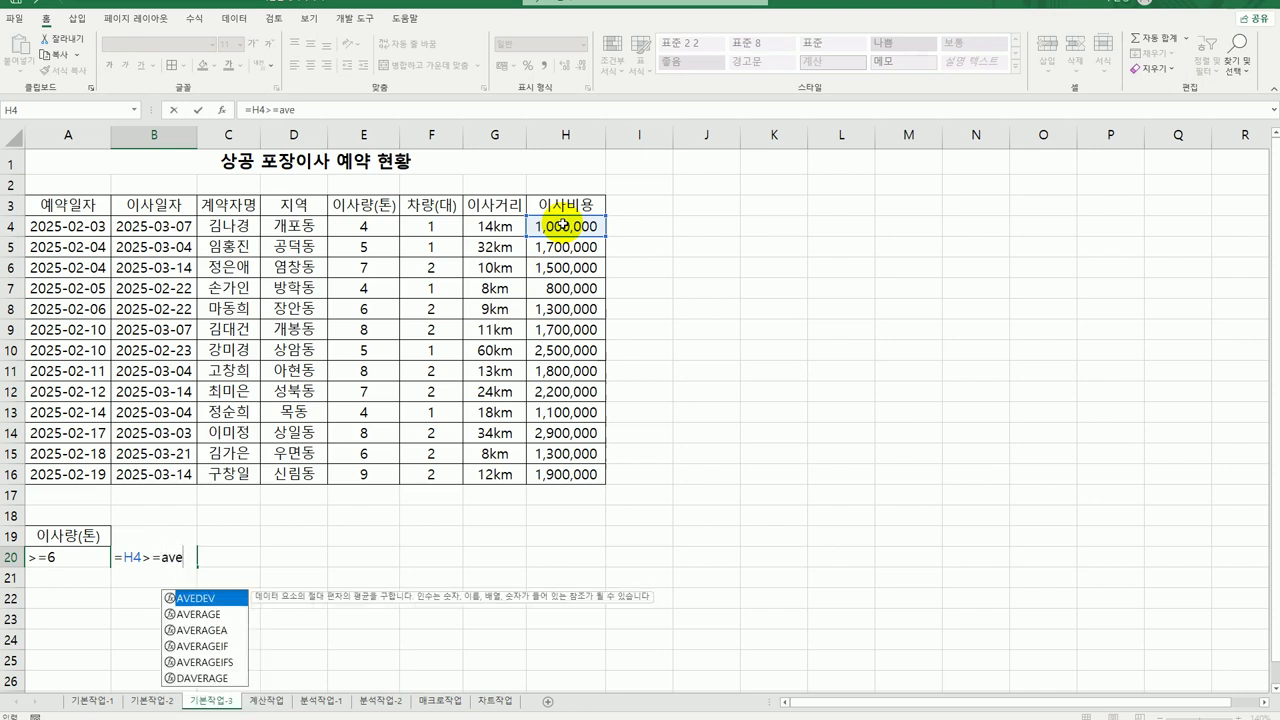
{"action": "key", "text": "Down"}
{"action": "key", "text": "Tab"}
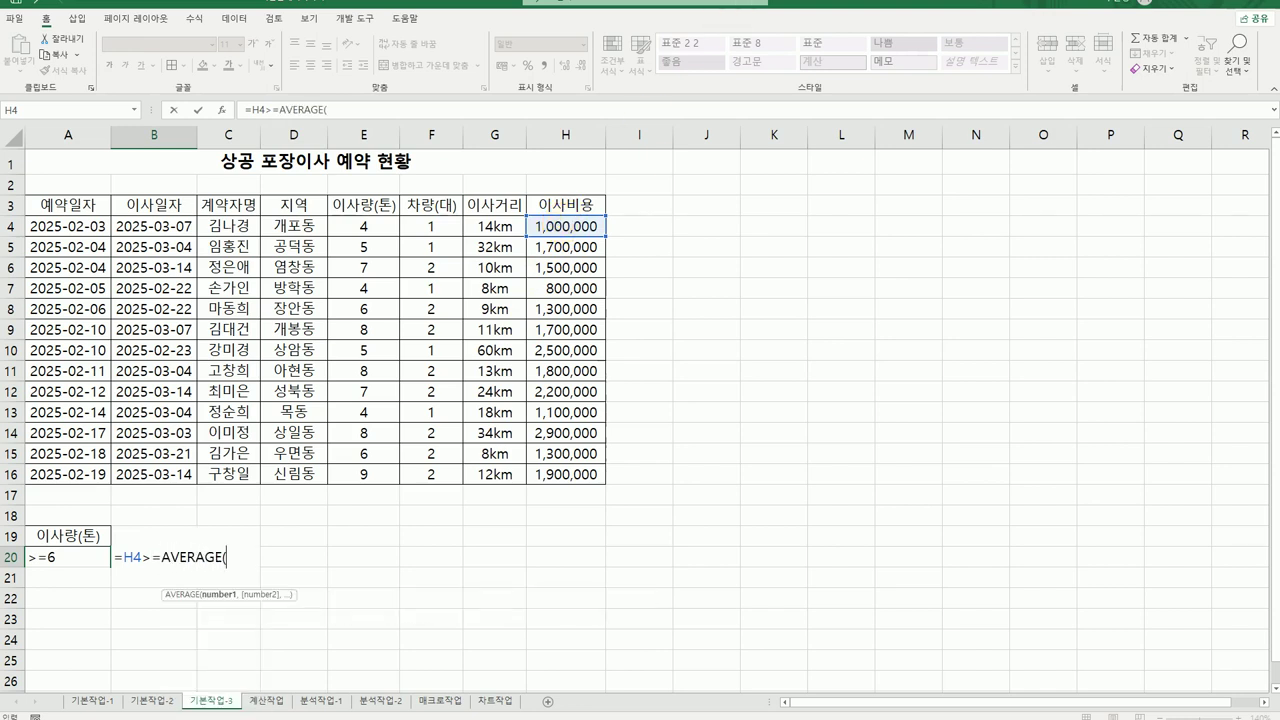
{"action": "left_click_drag", "start_coordinate": [565, 228], "coordinate": [550, 475]}
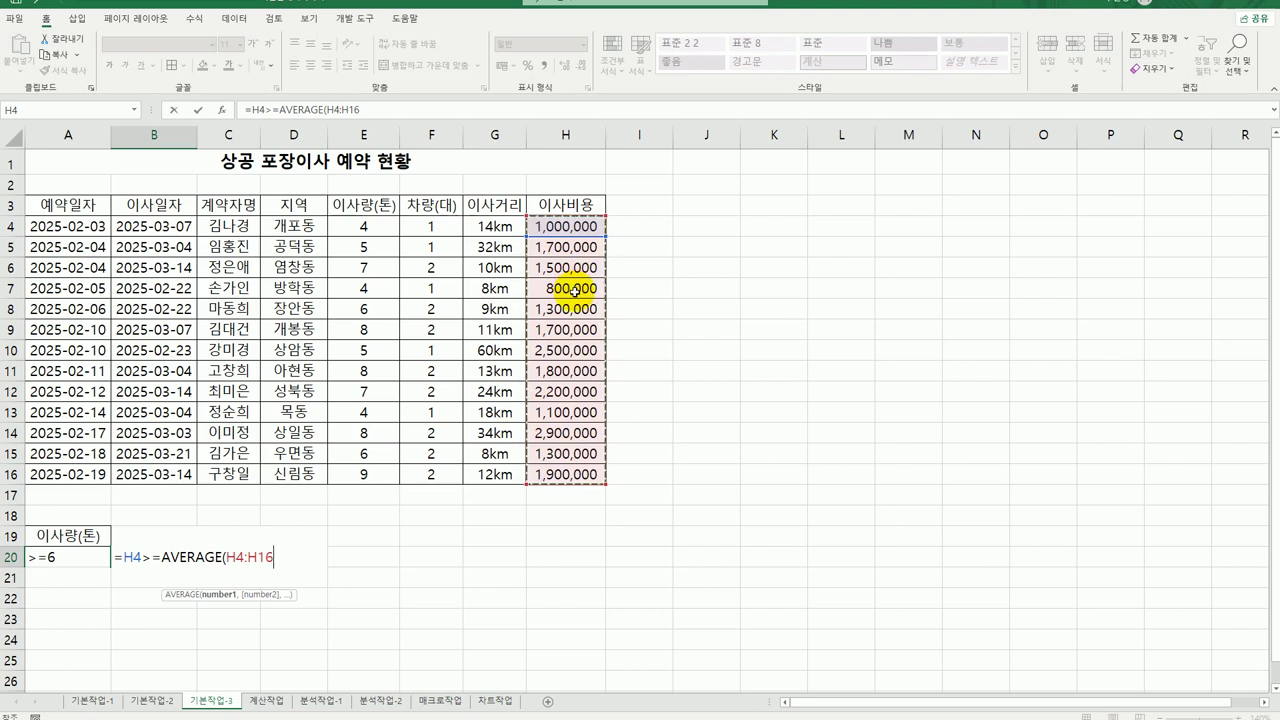
{"action": "key", "text": "F4"}
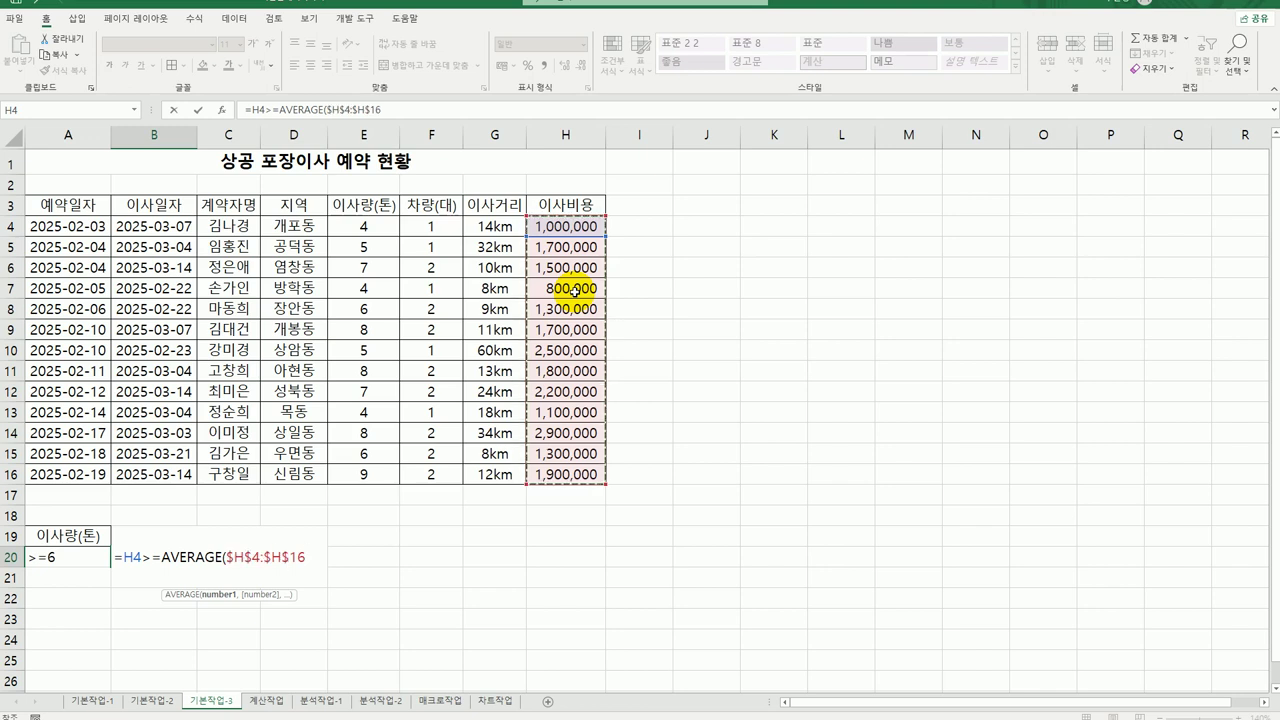
{"action": "type", "text": ")"}
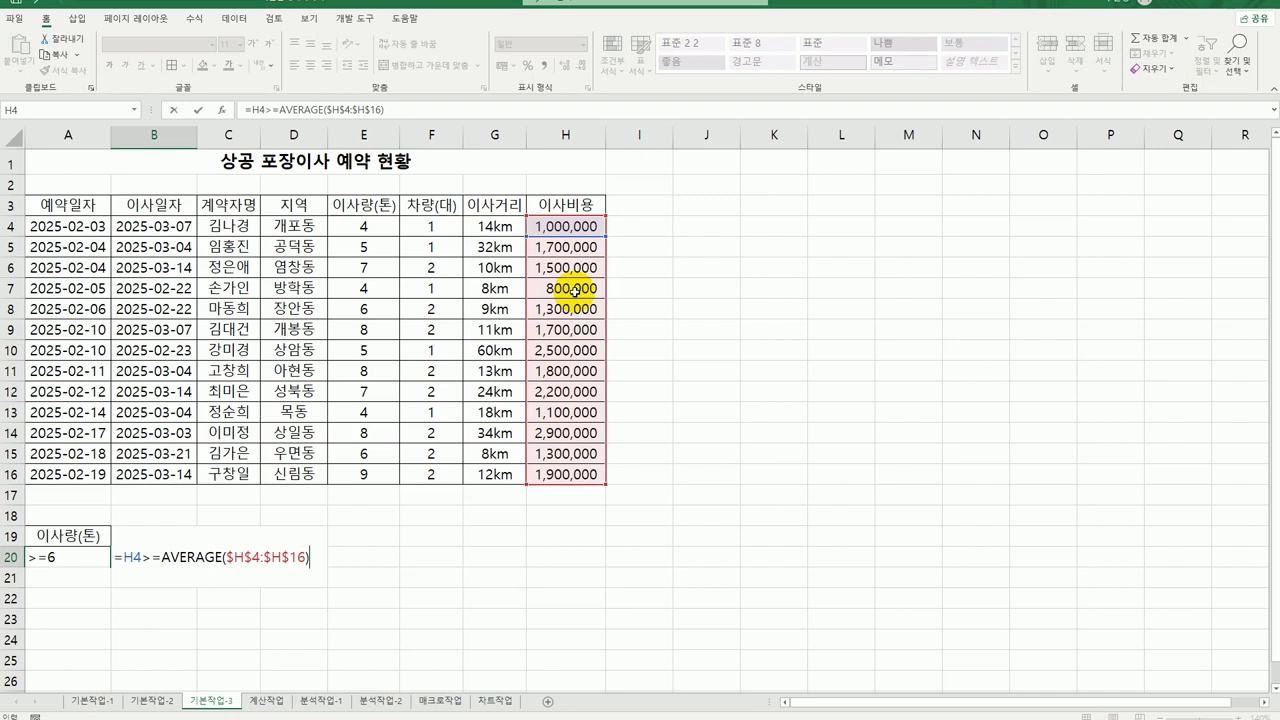
{"action": "key", "text": "Return"}
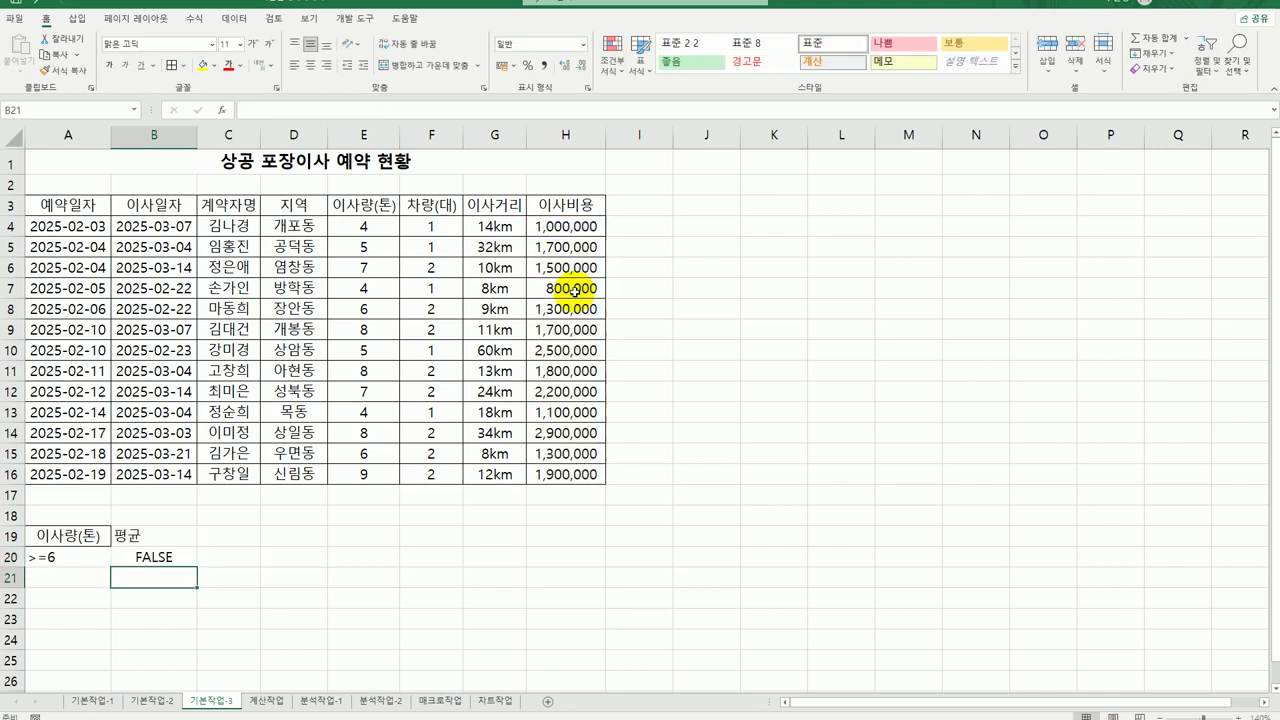
Start an advanced filter on the reservation table A3:H16 with the results copied to another location
{"action": "left_click", "coordinate": [350, 310]}
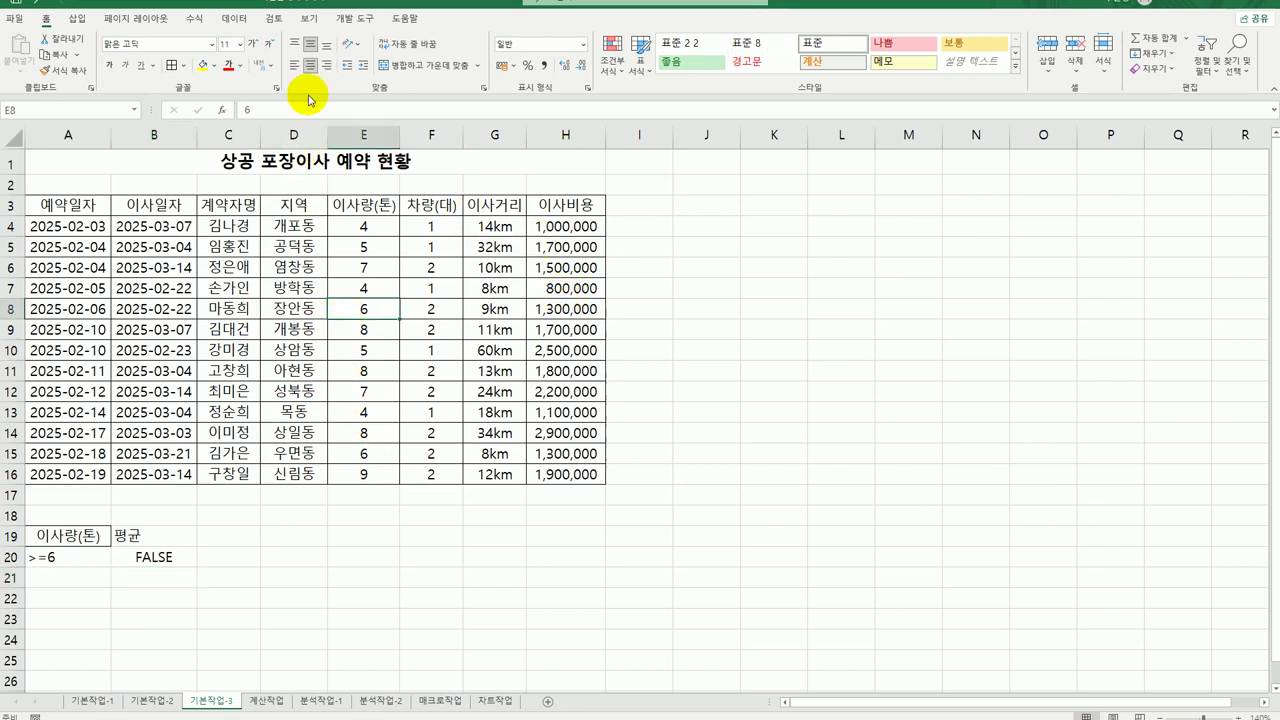
{"action": "left_click", "coordinate": [237, 19]}
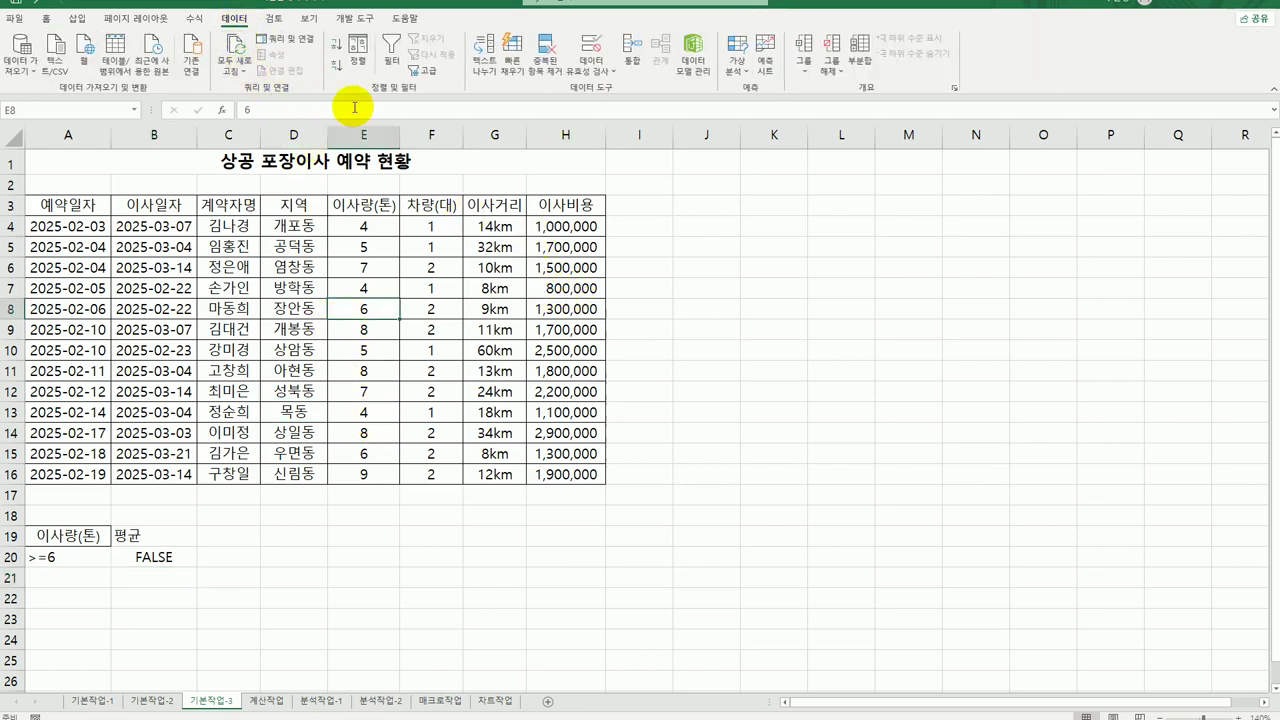
{"action": "left_click", "coordinate": [424, 71]}
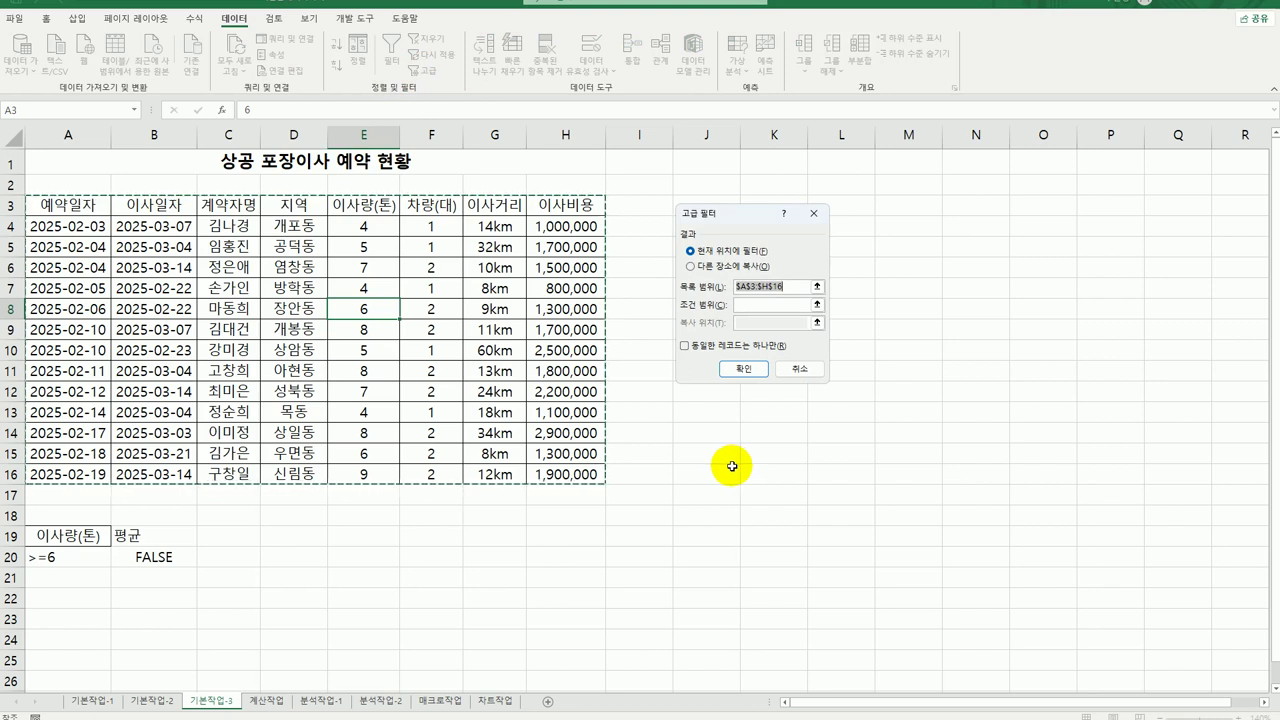
{"action": "left_click", "coordinate": [711, 268]}
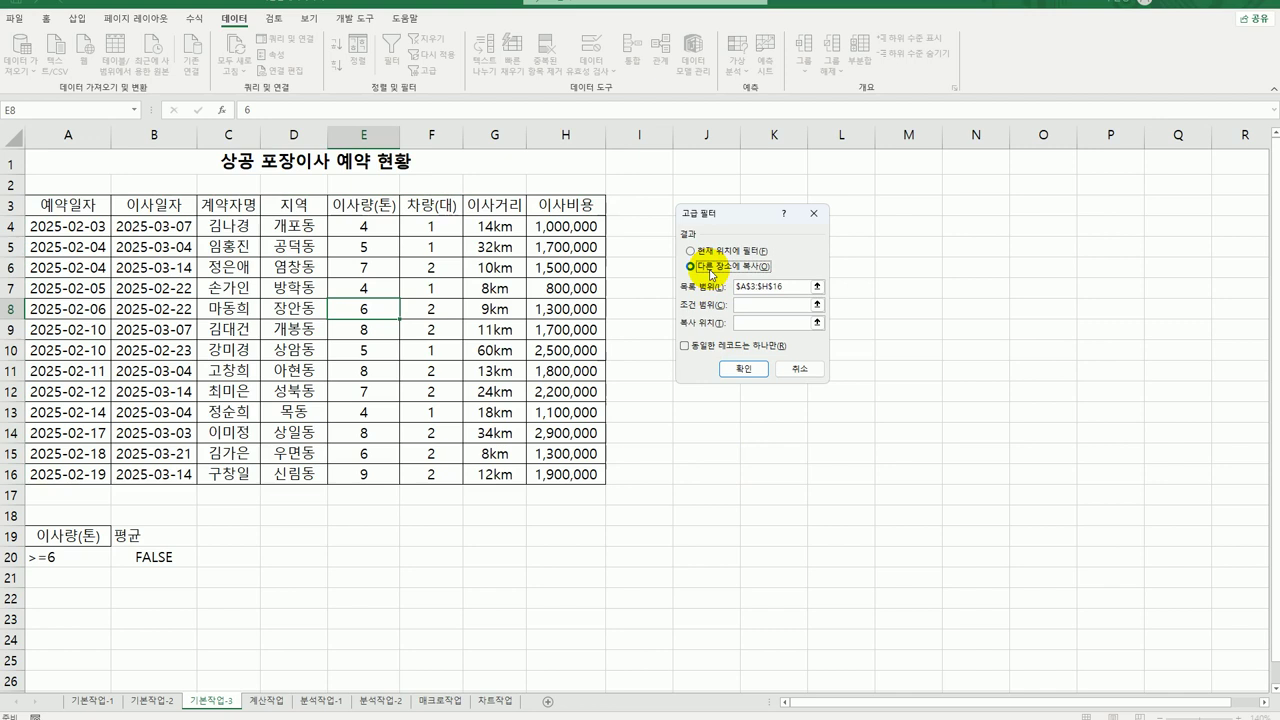
{"action": "left_click", "coordinate": [795, 287]}
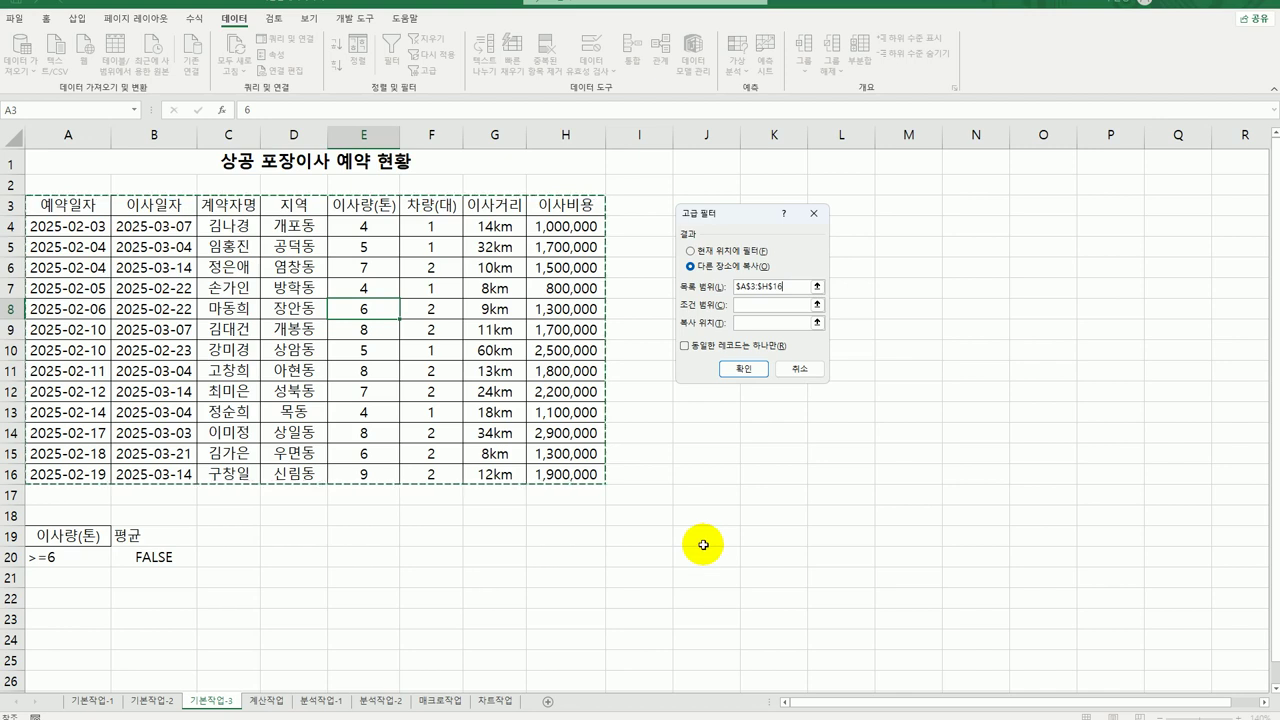
Set the filter's criteria range to A19:B20 and its copy destination to A23, and run the advanced filter
{"action": "left_click", "coordinate": [740, 314]}
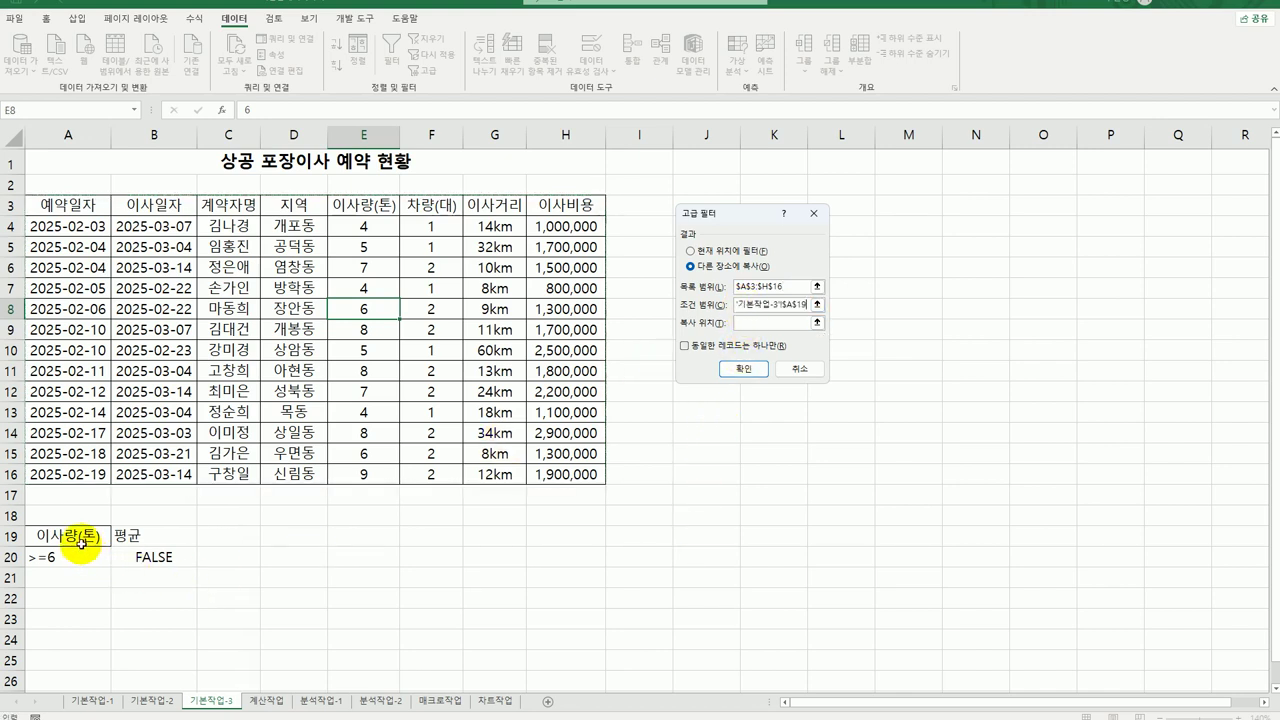
{"action": "left_click_drag", "start_coordinate": [80, 543], "coordinate": [146, 557]}
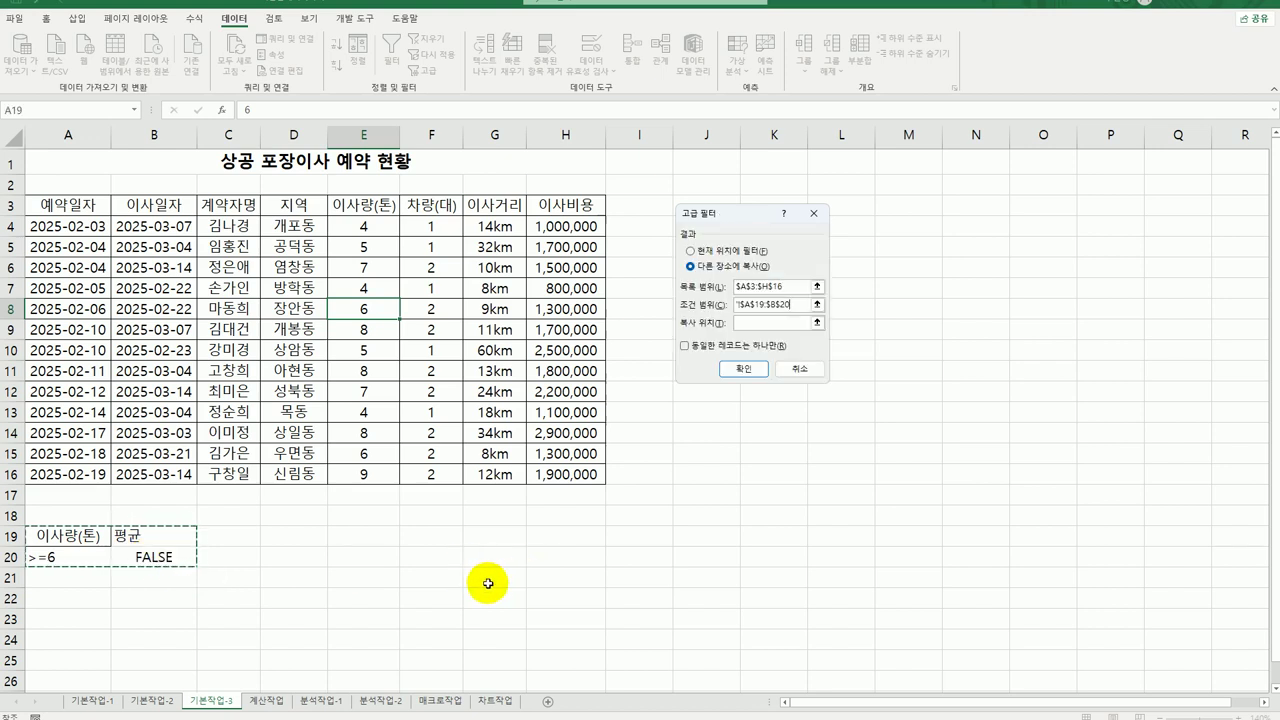
{"action": "left_click", "coordinate": [760, 322]}
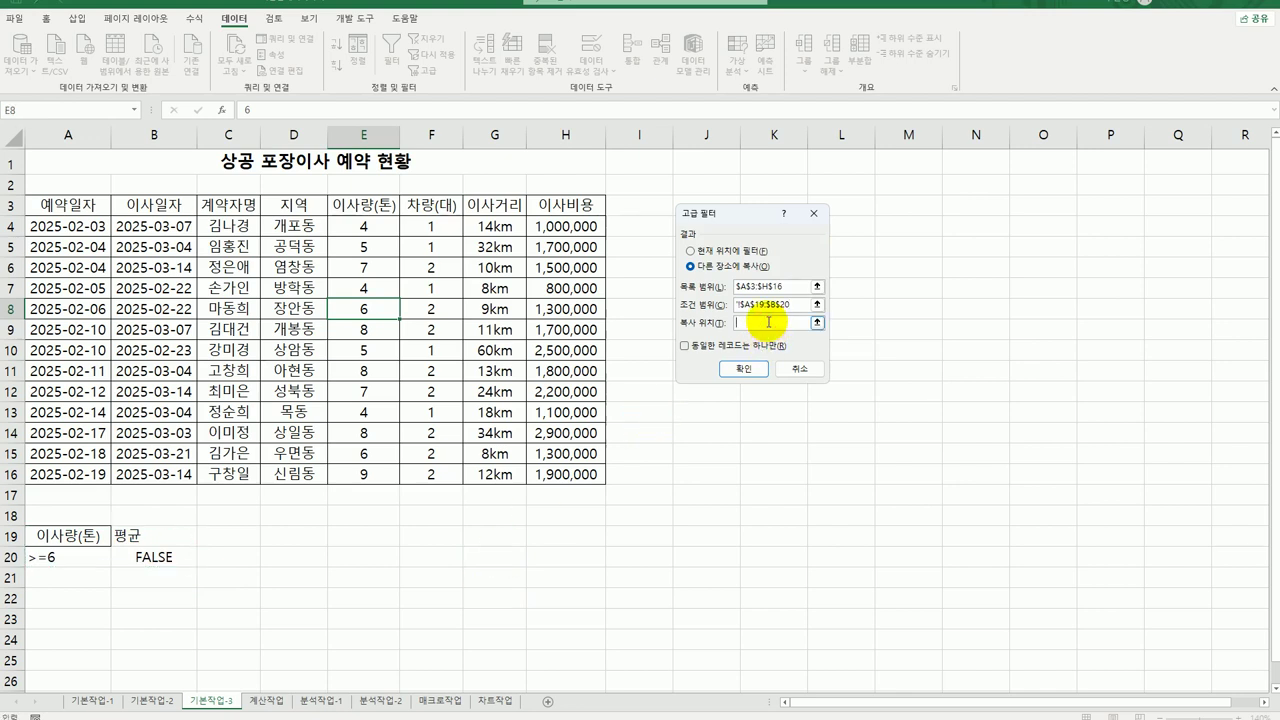
{"action": "left_click", "coordinate": [78, 621]}
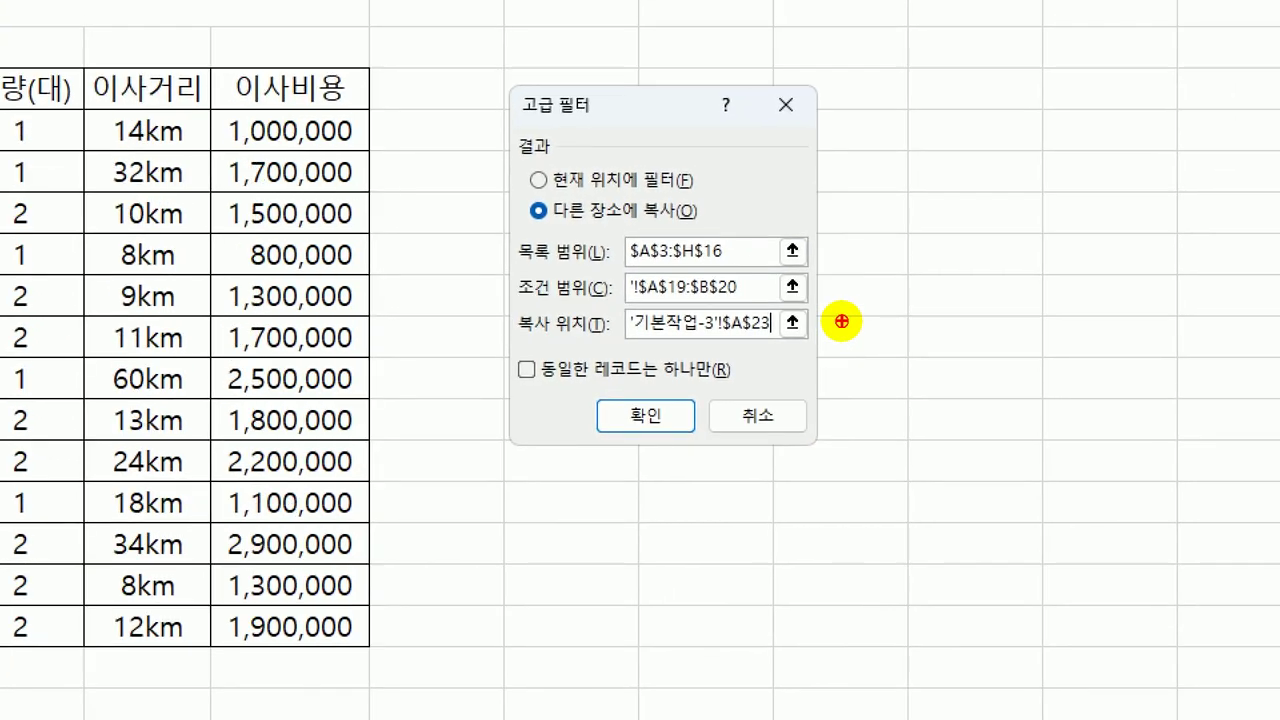
{"action": "mouse_move", "coordinate": [527, 223]}
{"action": "left_mouse_down"}
{"action": "mouse_move", "coordinate": [657, 228]}
{"action": "mouse_move", "coordinate": [698, 211]}
{"action": "left_mouse_up"}
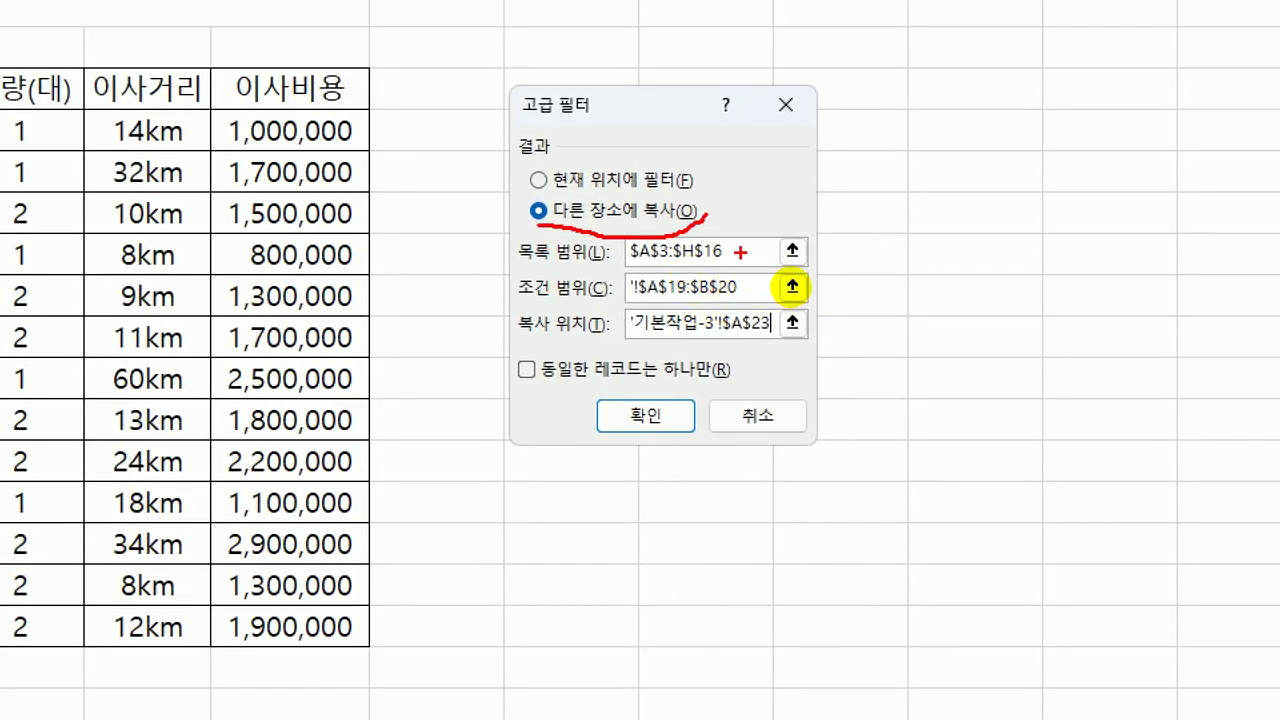
{"action": "mouse_move", "coordinate": [745, 253]}
{"action": "left_mouse_down"}
{"action": "mouse_move", "coordinate": [800, 290]}
{"action": "mouse_move", "coordinate": [817, 335]}
{"action": "mouse_move", "coordinate": [805, 360]}
{"action": "mouse_move", "coordinate": [775, 345]}
{"action": "left_mouse_up"}
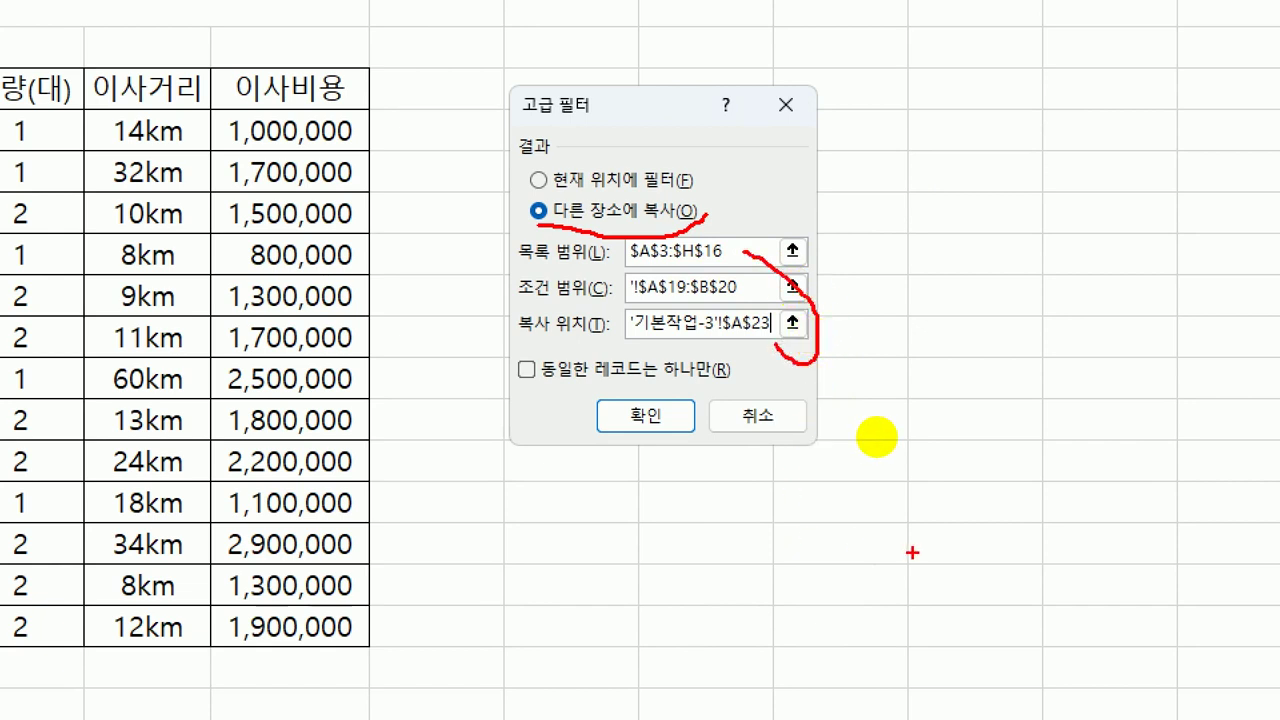
{"action": "key", "text": "Escape"}
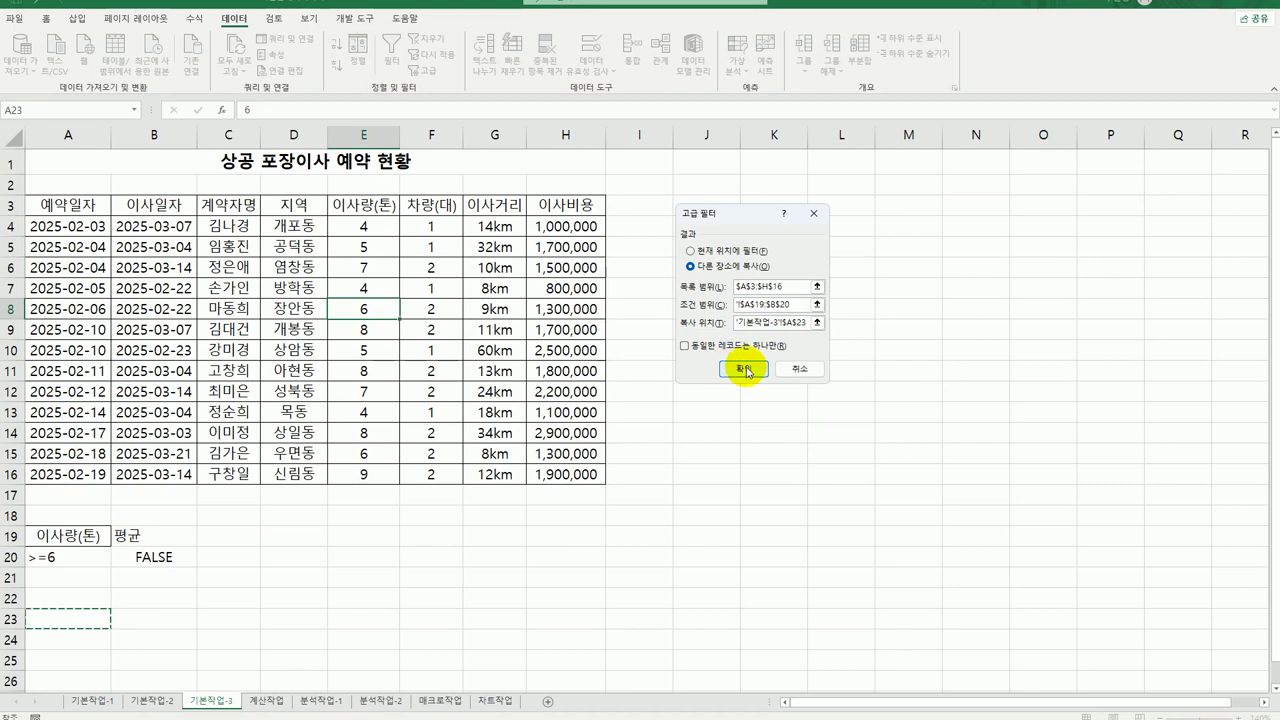
{"action": "left_click", "coordinate": [739, 366]}
Check the extracted rows' 이사량(톤) and 이사비용 values against the criteria and the average cost of H4:H16
{"action": "scroll", "coordinate": [652, 498], "scroll_direction": "down", "scroll_amount": 1}
{"action": "scroll", "coordinate": [652, 498], "scroll_direction": "down", "scroll_amount": 2}
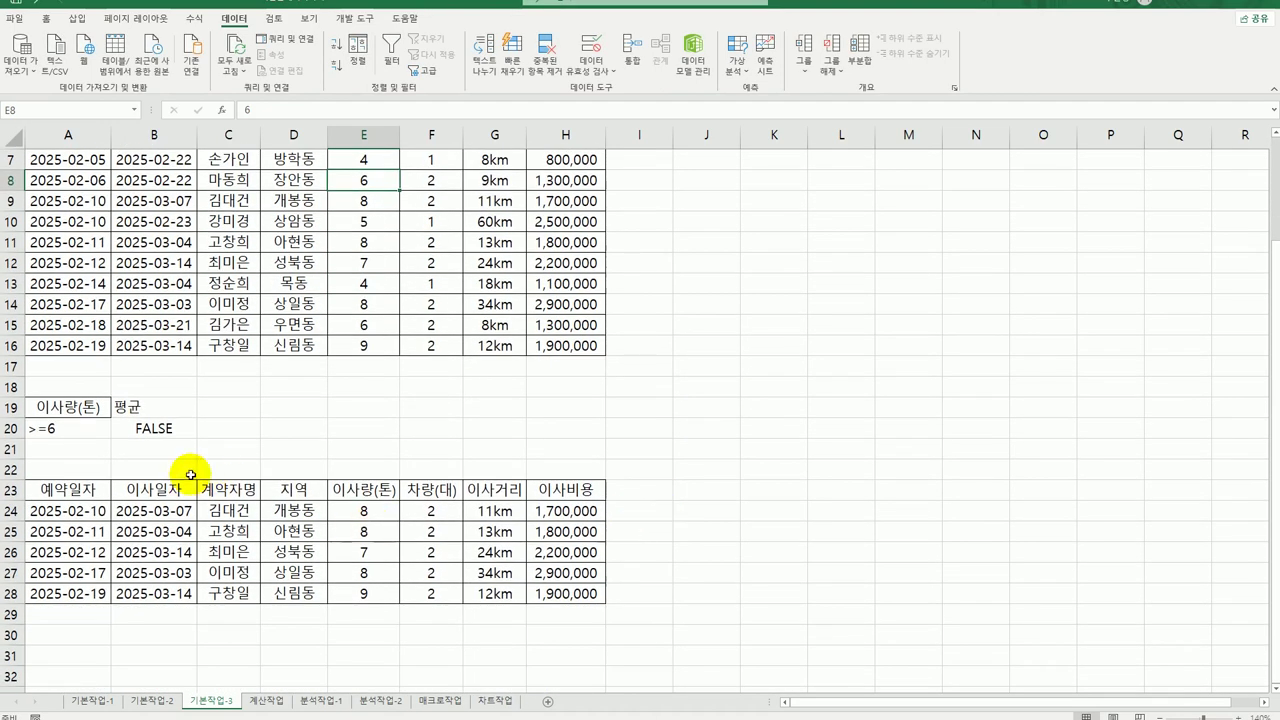
{"action": "left_click_drag", "start_coordinate": [81, 434], "coordinate": [139, 430]}
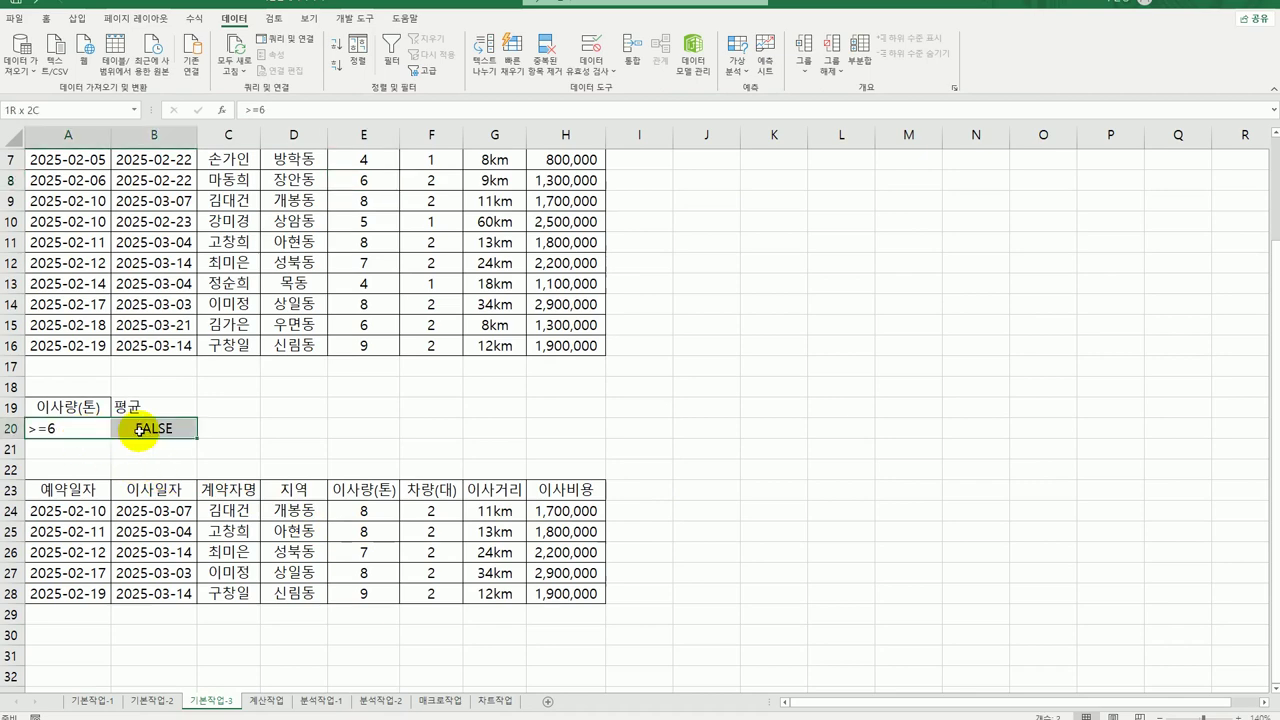
{"action": "left_click", "coordinate": [654, 428]}
{"action": "left_click", "coordinate": [658, 390]}
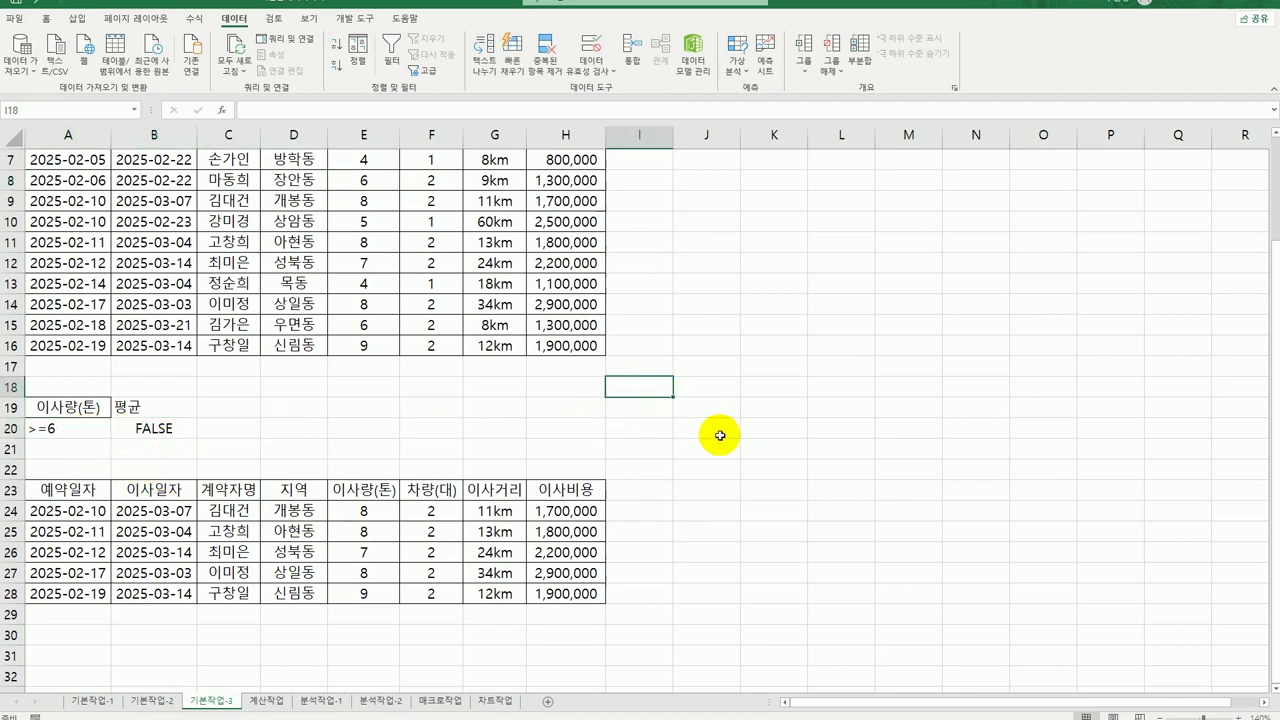
{"action": "scroll", "coordinate": [730, 434], "scroll_direction": "up", "scroll_amount": 1}
{"action": "scroll", "coordinate": [709, 465], "scroll_direction": "up", "scroll_amount": 1}
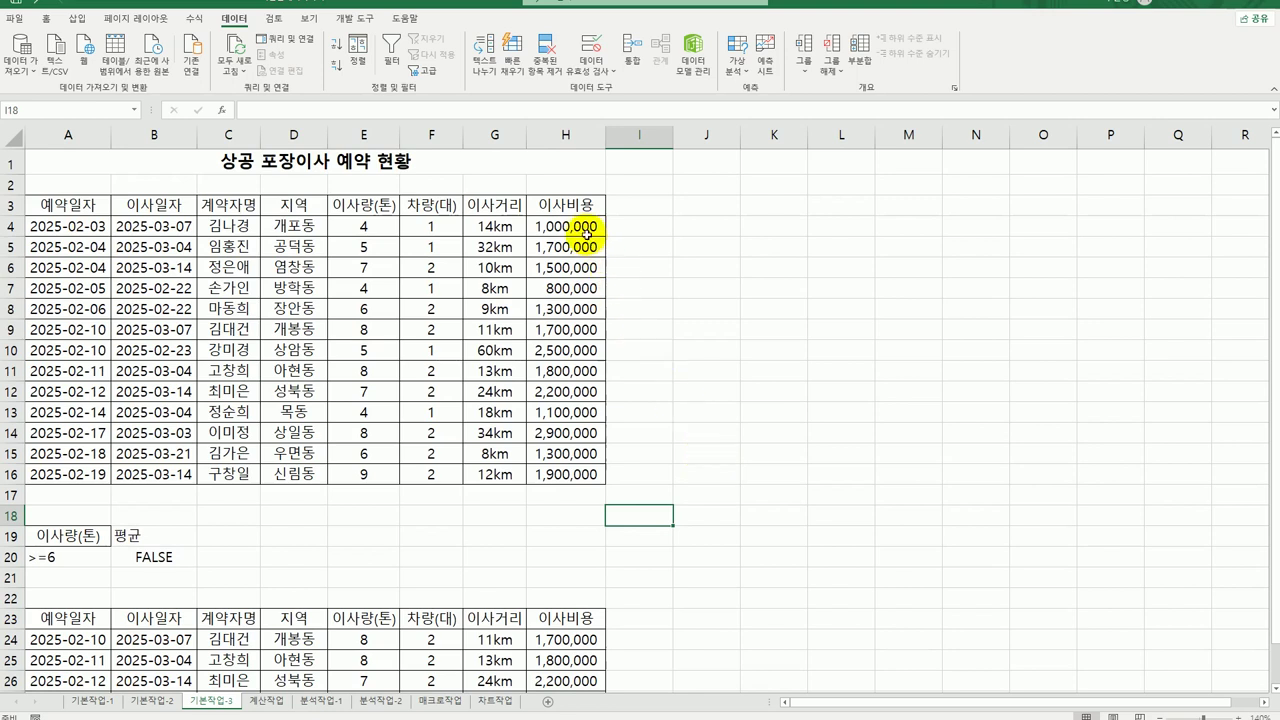
{"action": "left_click_drag", "start_coordinate": [575, 226], "coordinate": [573, 476]}
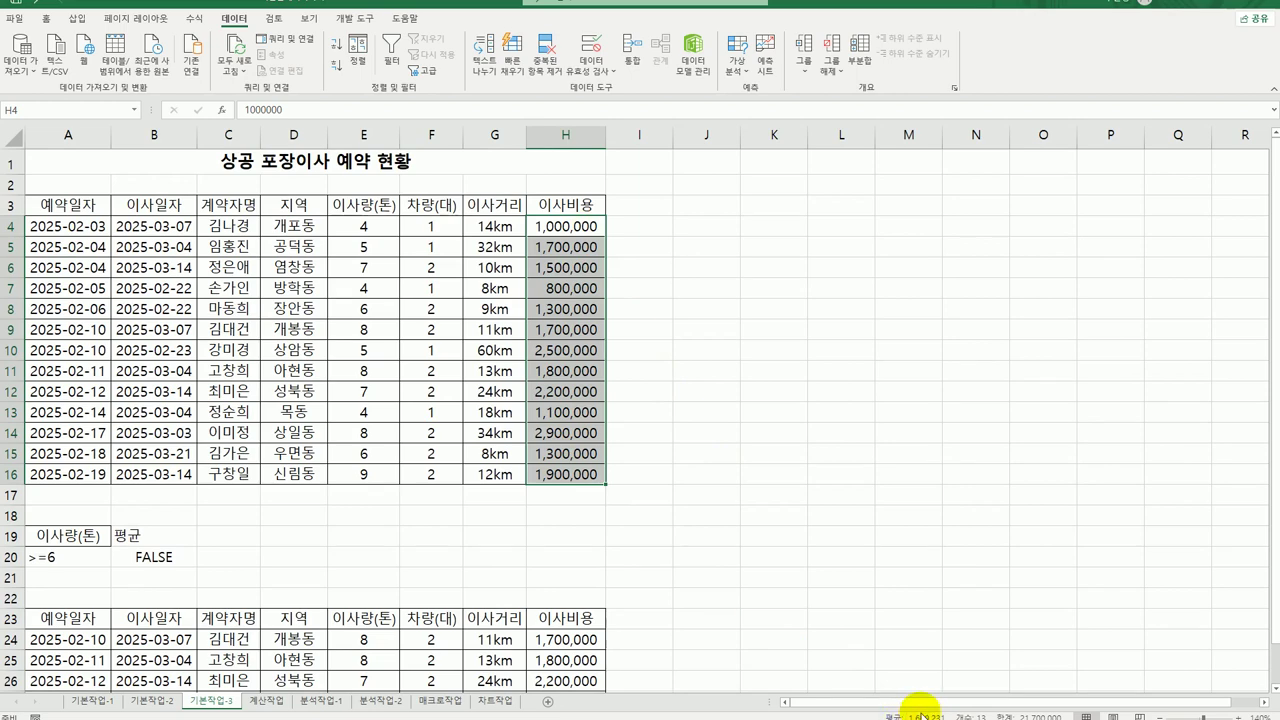
{"action": "left_click", "coordinate": [717, 497]}
{"action": "scroll", "coordinate": [711, 497], "scroll_direction": "down", "scroll_amount": 2}
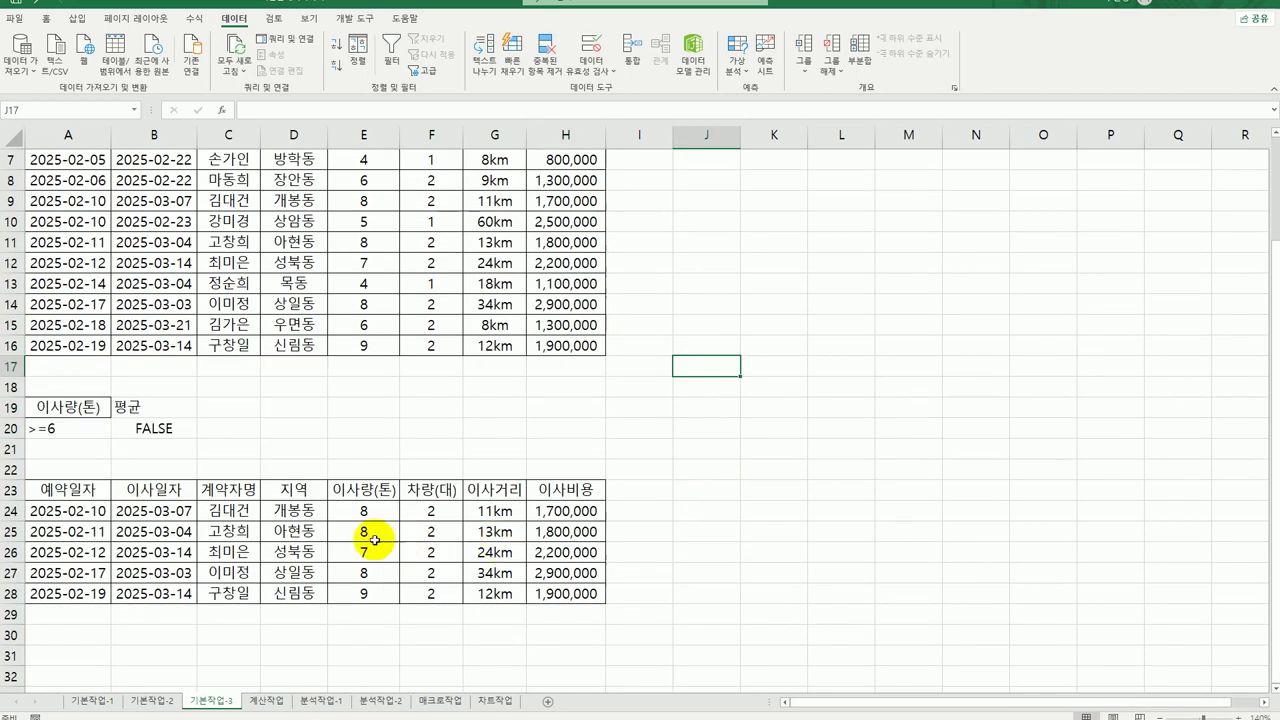
{"action": "left_click_drag", "start_coordinate": [361, 514], "coordinate": [358, 596]}
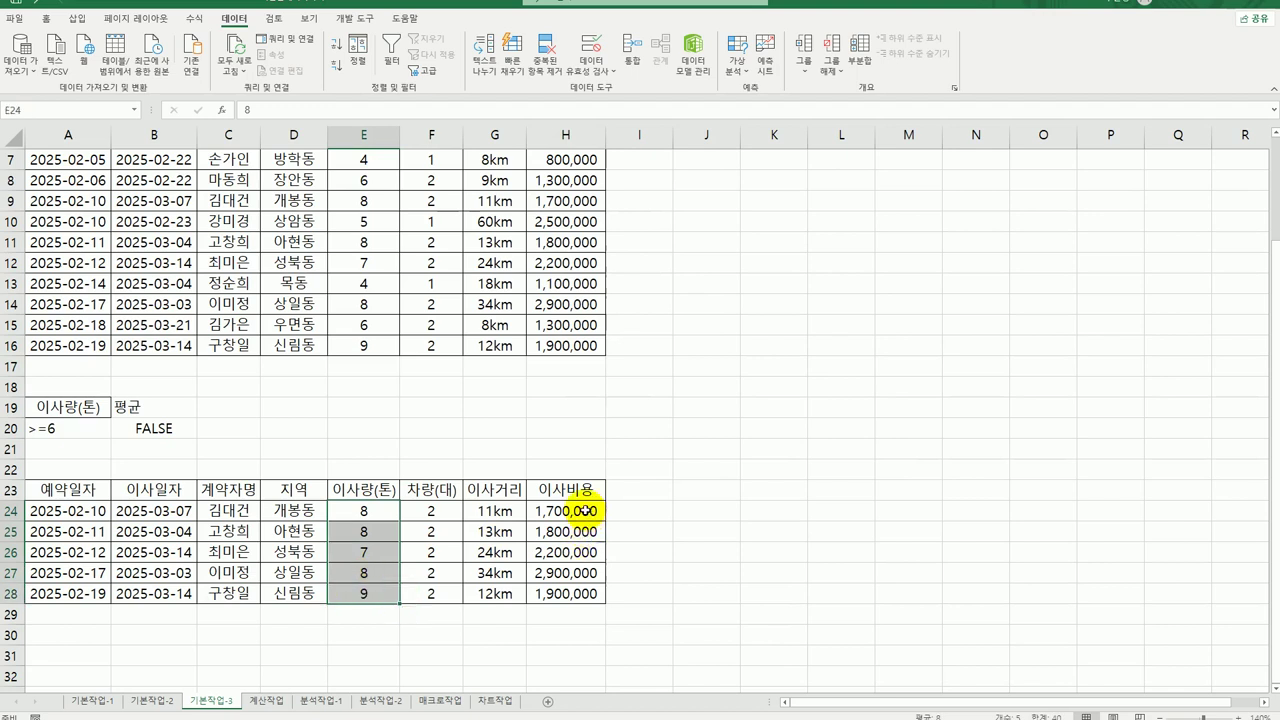
{"action": "left_click_drag", "start_coordinate": [578, 510], "coordinate": [584, 601]}
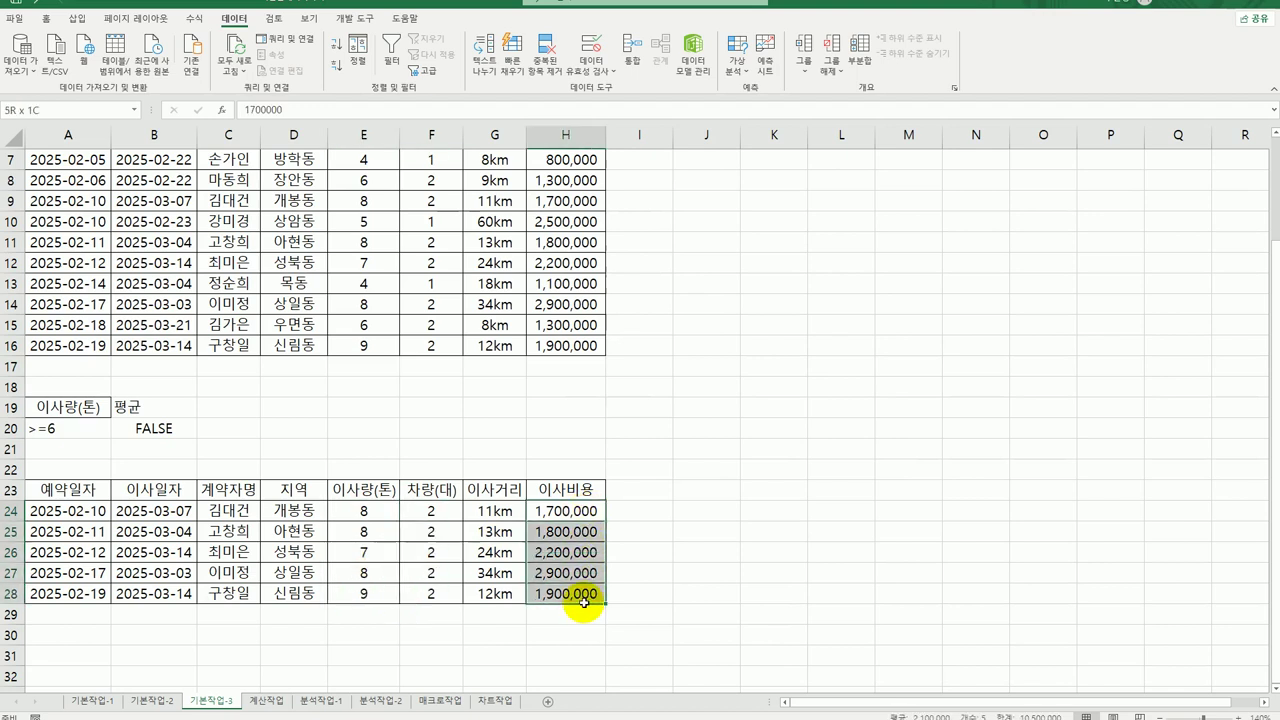
{"action": "left_click", "coordinate": [719, 591]}
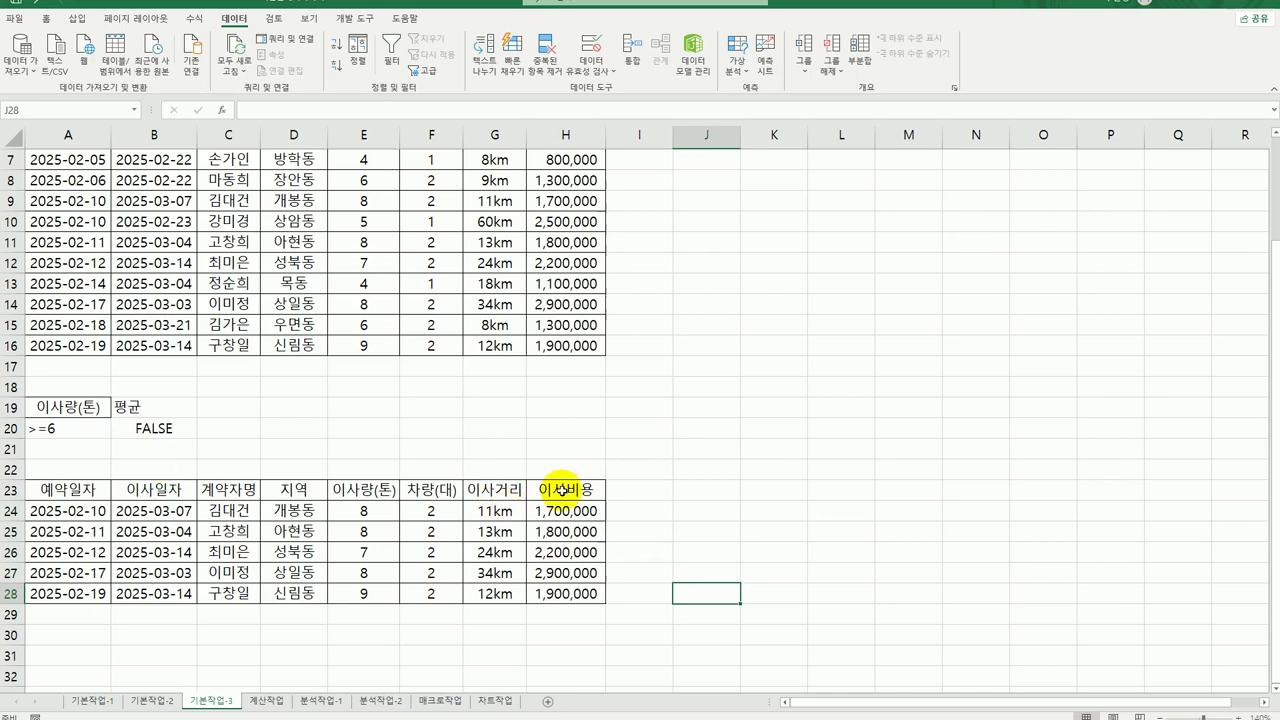
Review the 기본작업-1, 기본작업-2 and 기본작업-3 sheets and go on to the 계산작업 sheet
{"action": "left_click", "coordinate": [97, 700]}
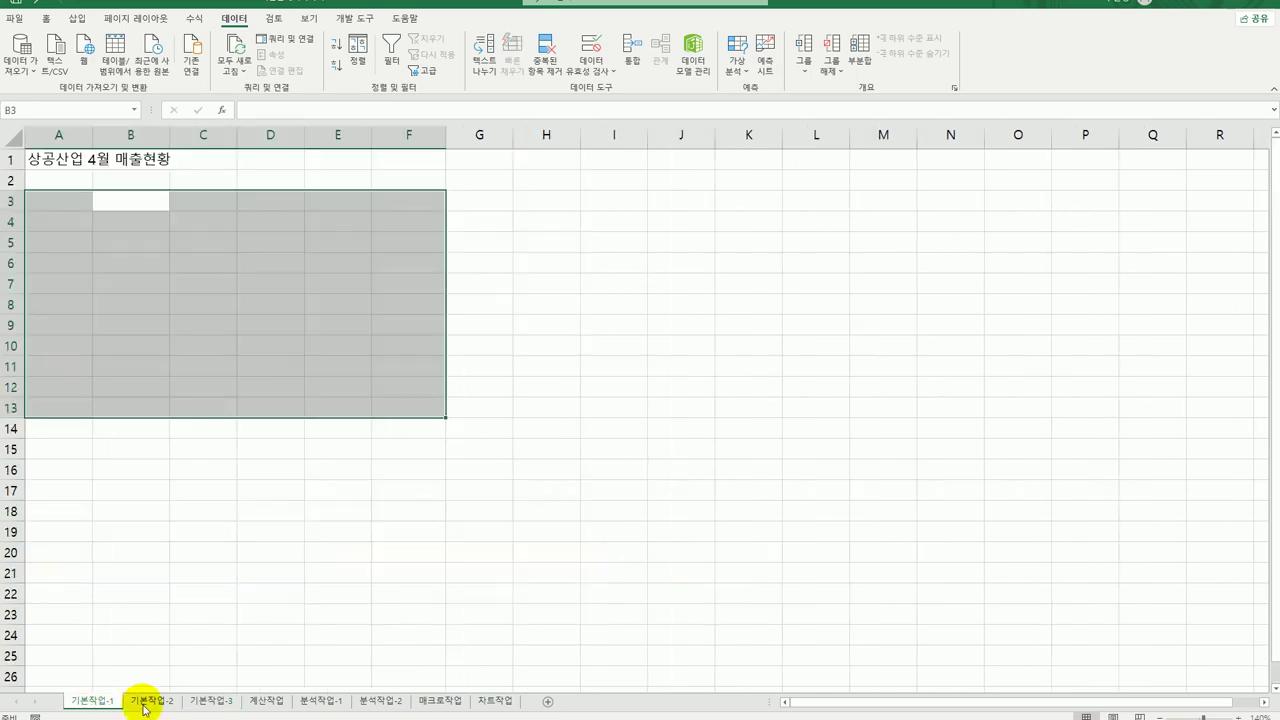
{"action": "left_click", "coordinate": [151, 700]}
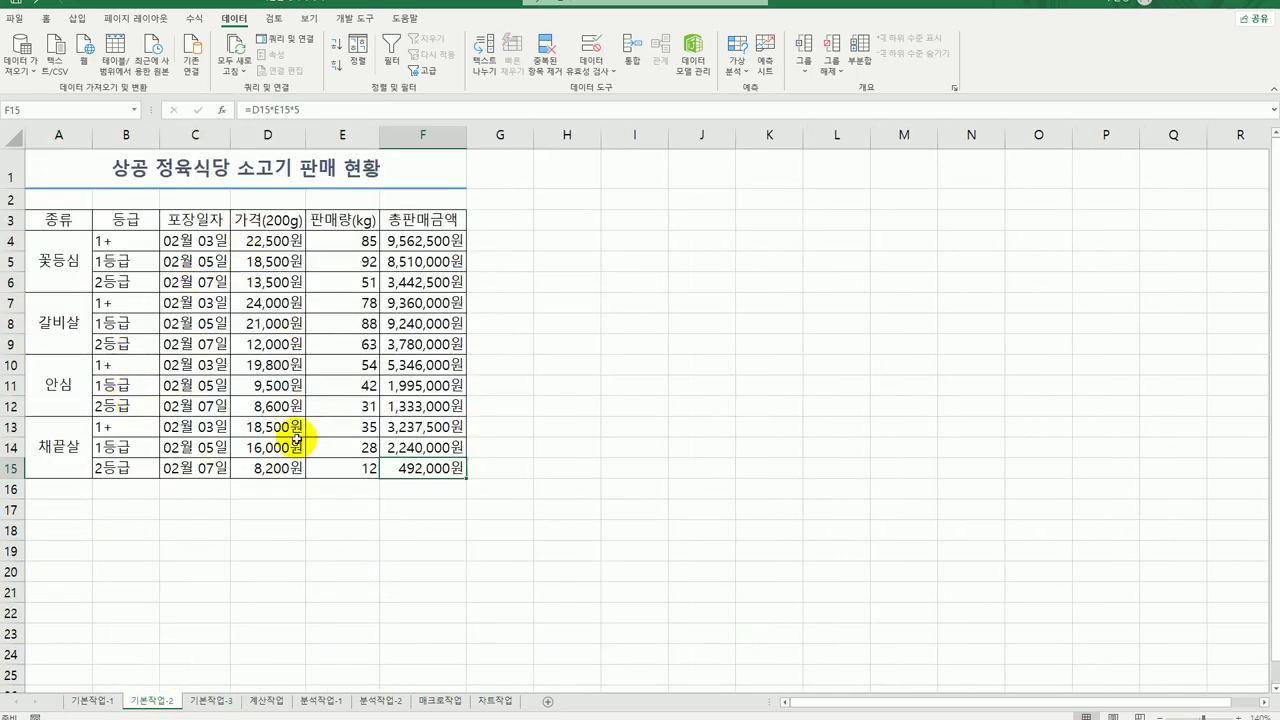
{"action": "left_click", "coordinate": [213, 701]}
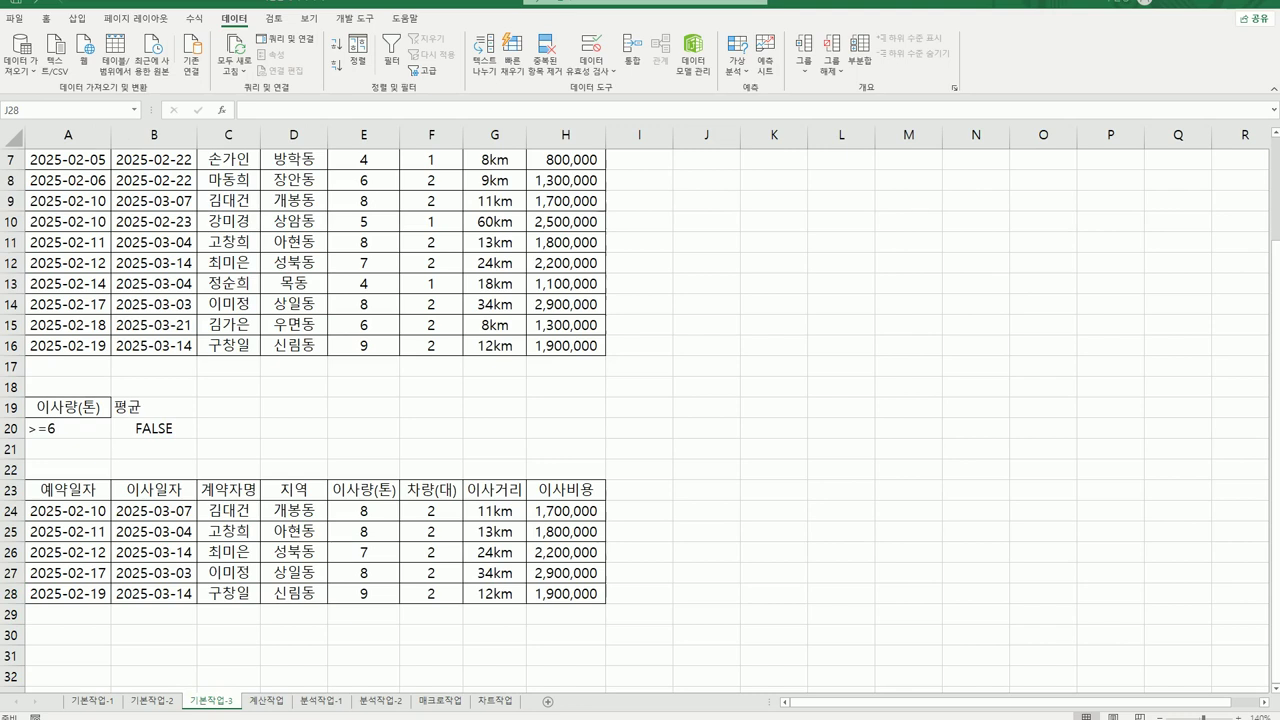
{"action": "left_click", "coordinate": [267, 701]}
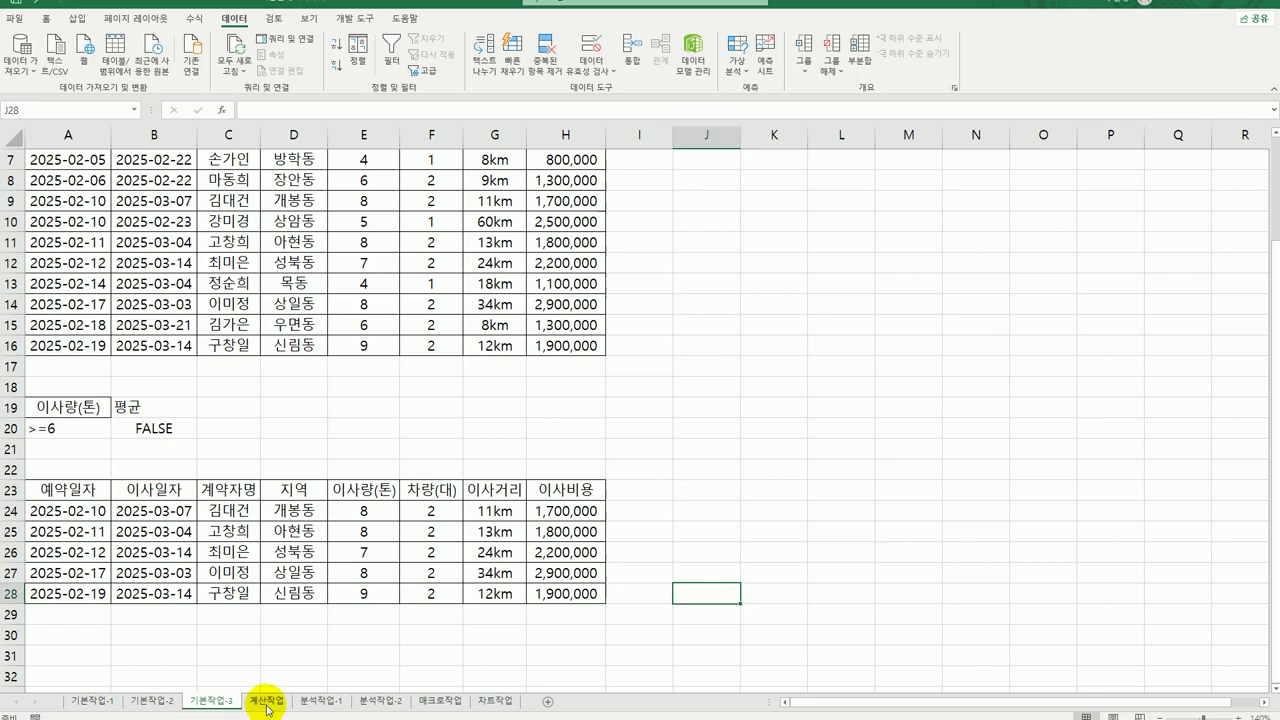
Examine the 정류장수, 출발시간 and 도착시간 cells in row 3 of the shuttle bus timetable
{"action": "left_click", "coordinate": [305, 204]}
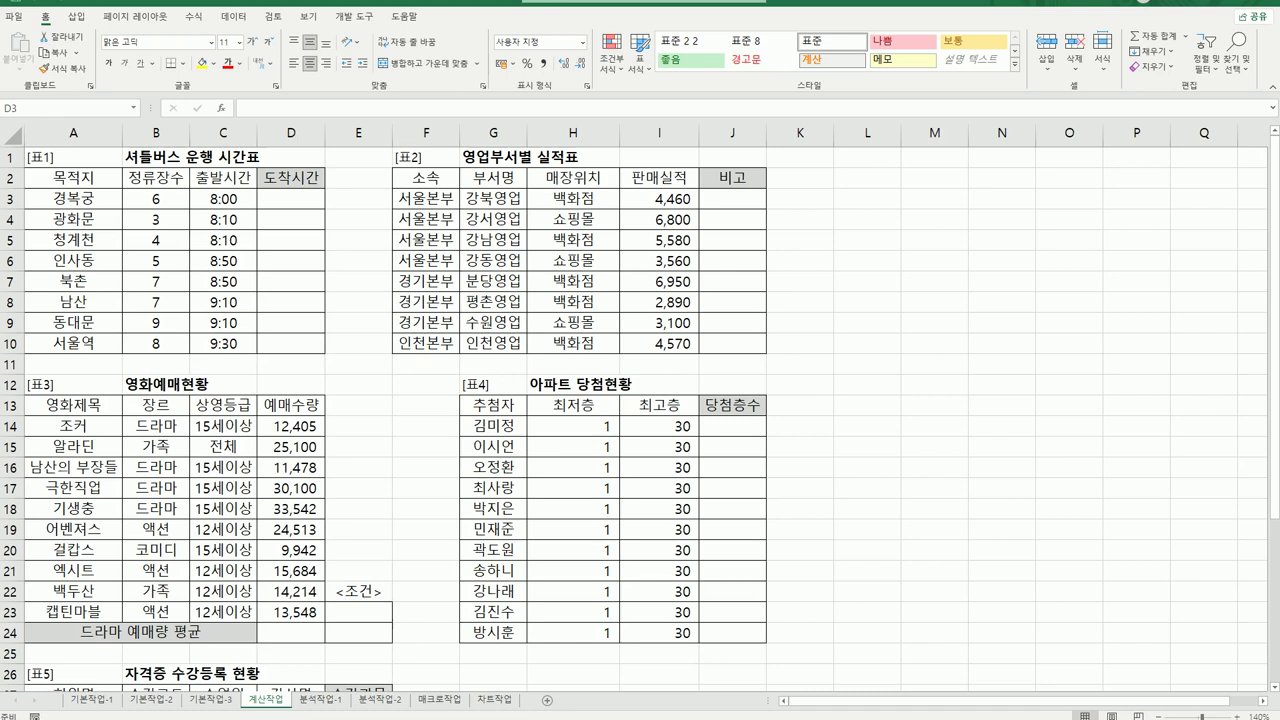
{"action": "left_click", "coordinate": [302, 204]}
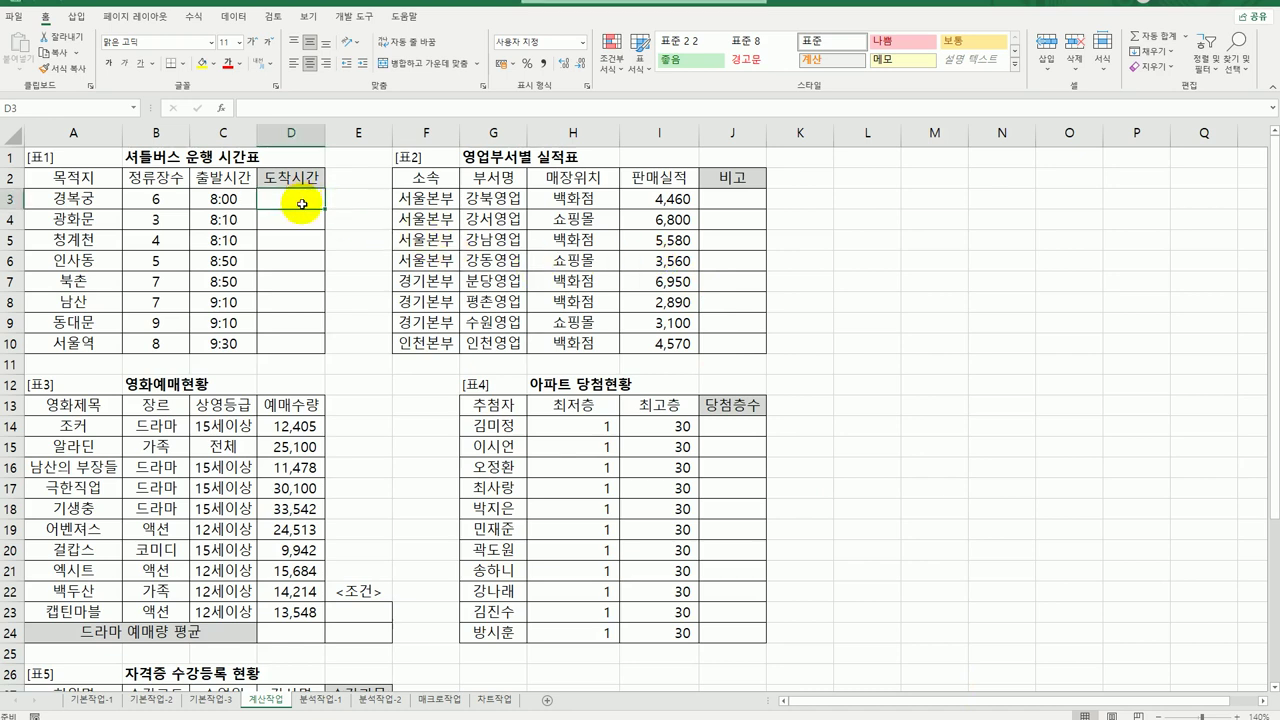
{"action": "left_click", "coordinate": [214, 202]}
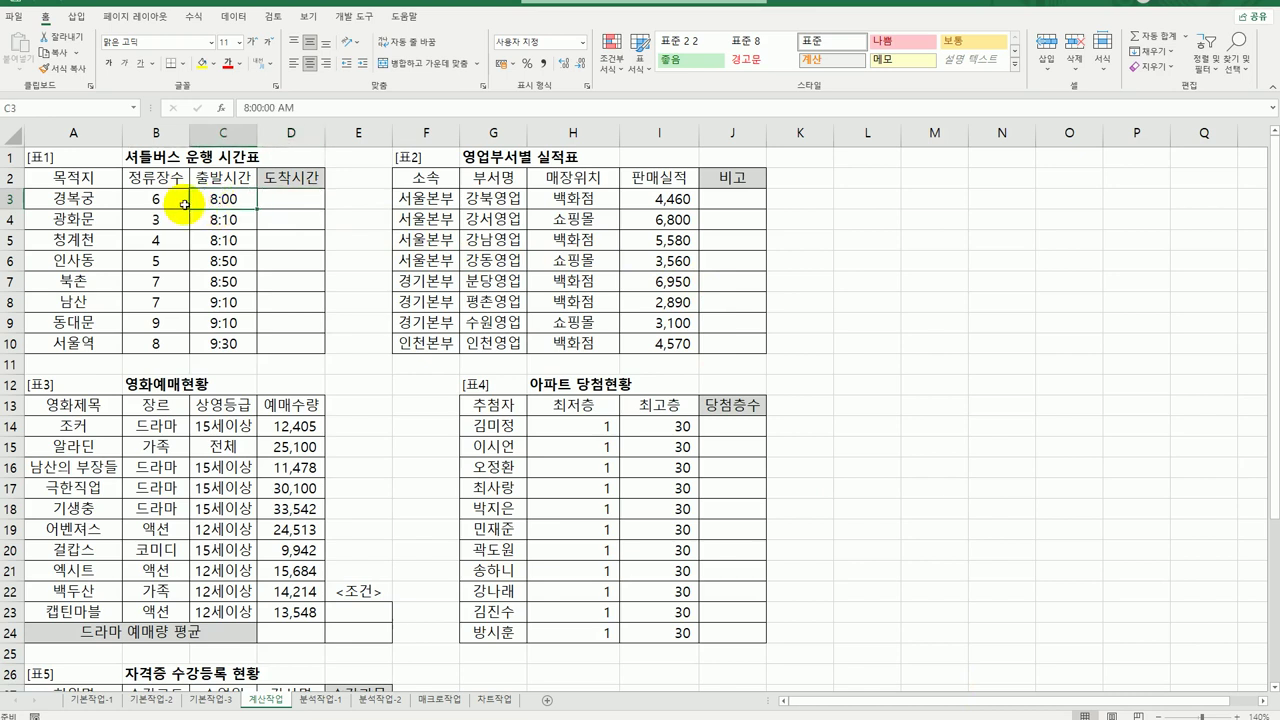
{"action": "left_click", "coordinate": [184, 204]}
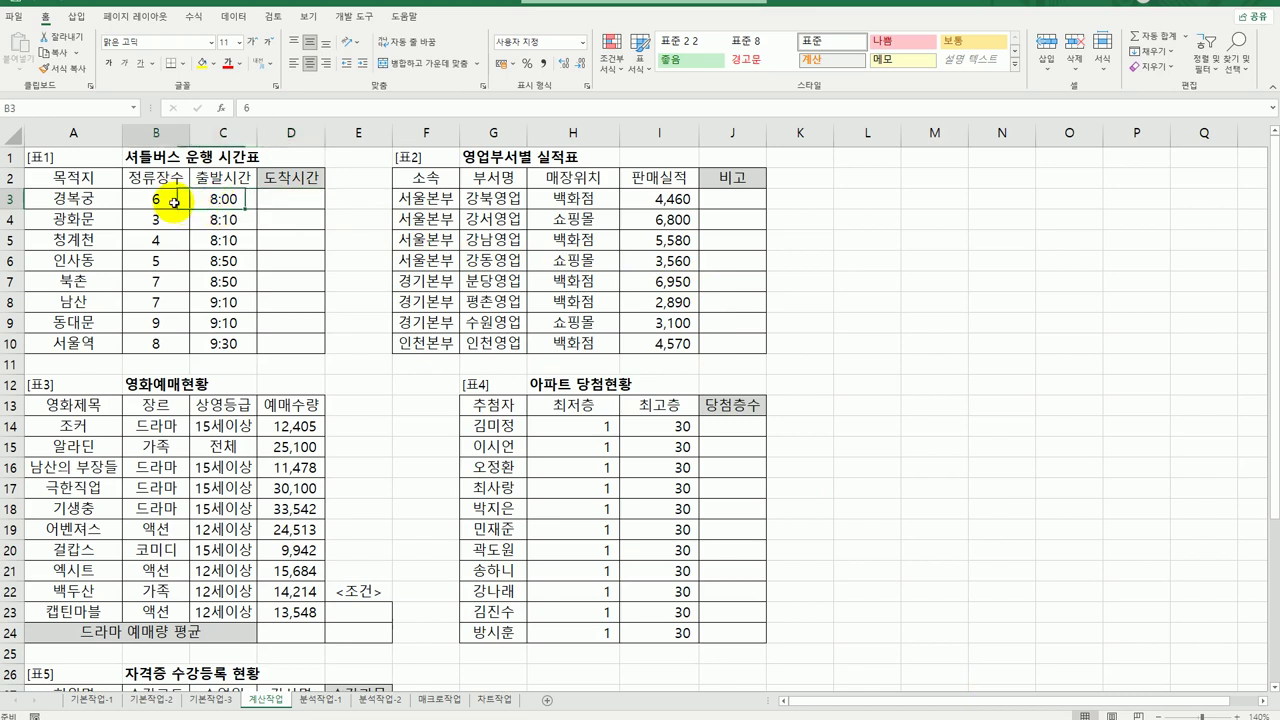
{"action": "left_click", "coordinate": [281, 204]}
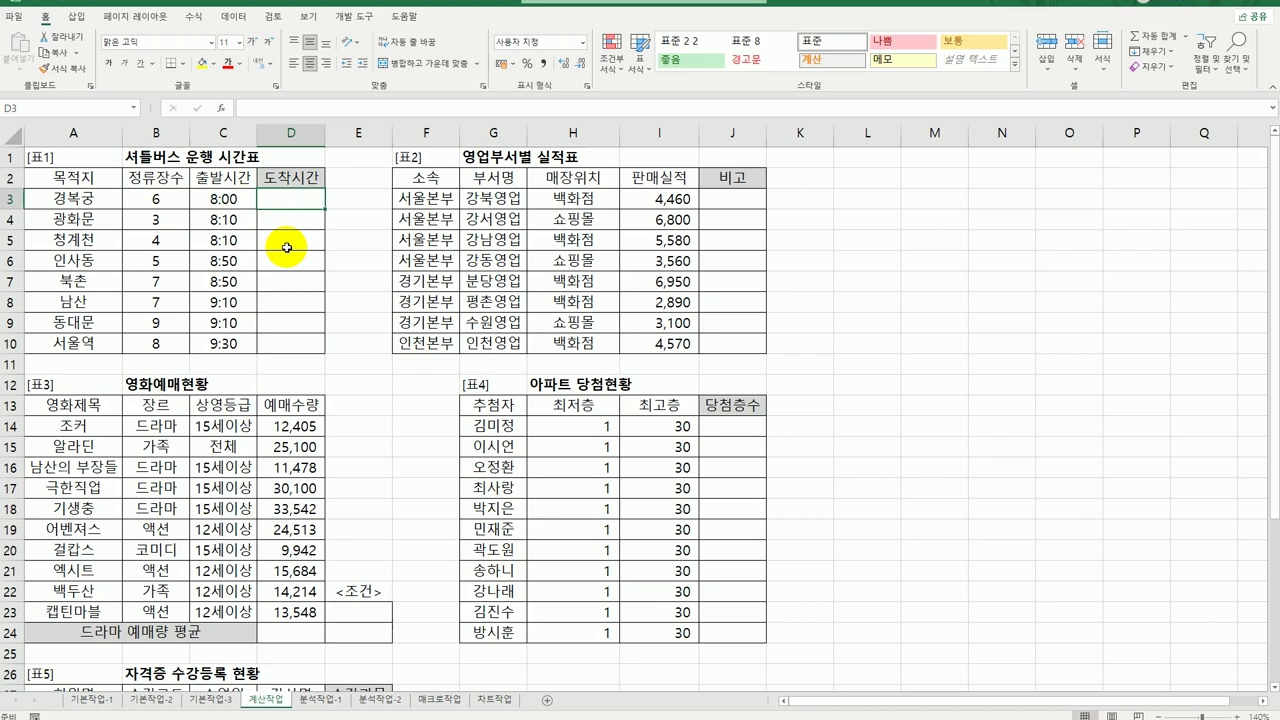
{"action": "left_click", "coordinate": [238, 198]}
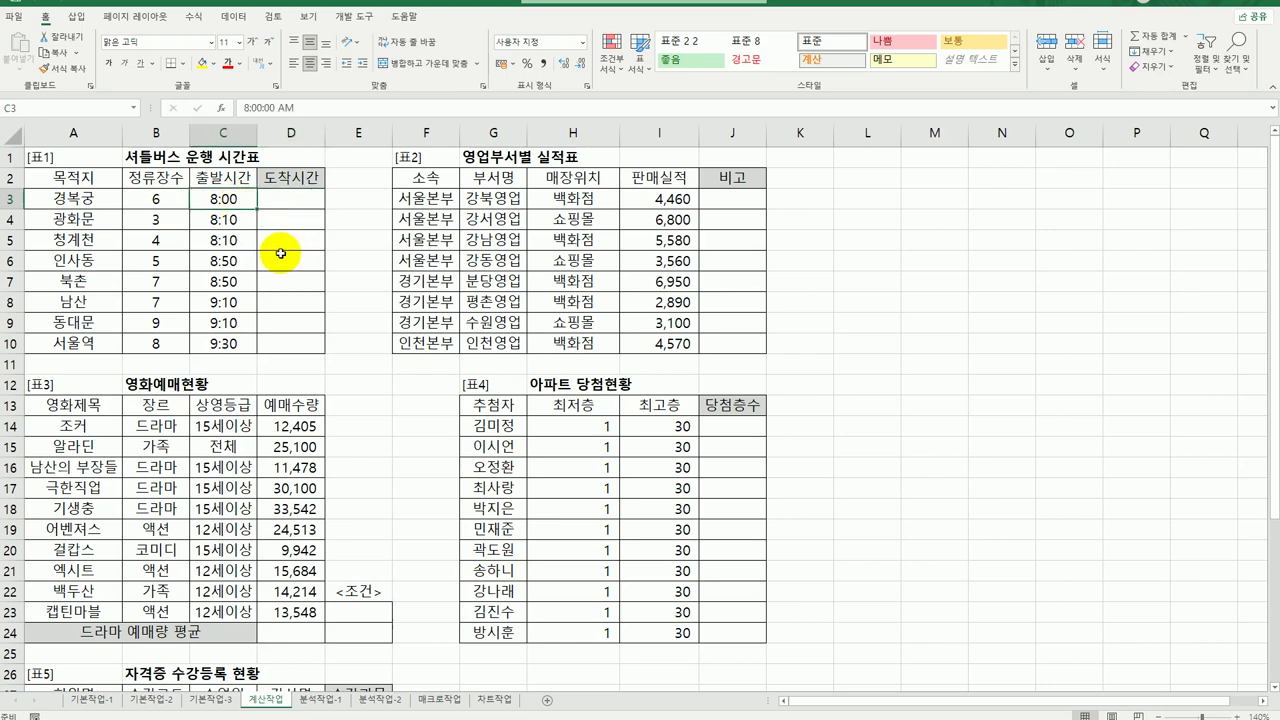
{"action": "left_click", "coordinate": [174, 205]}
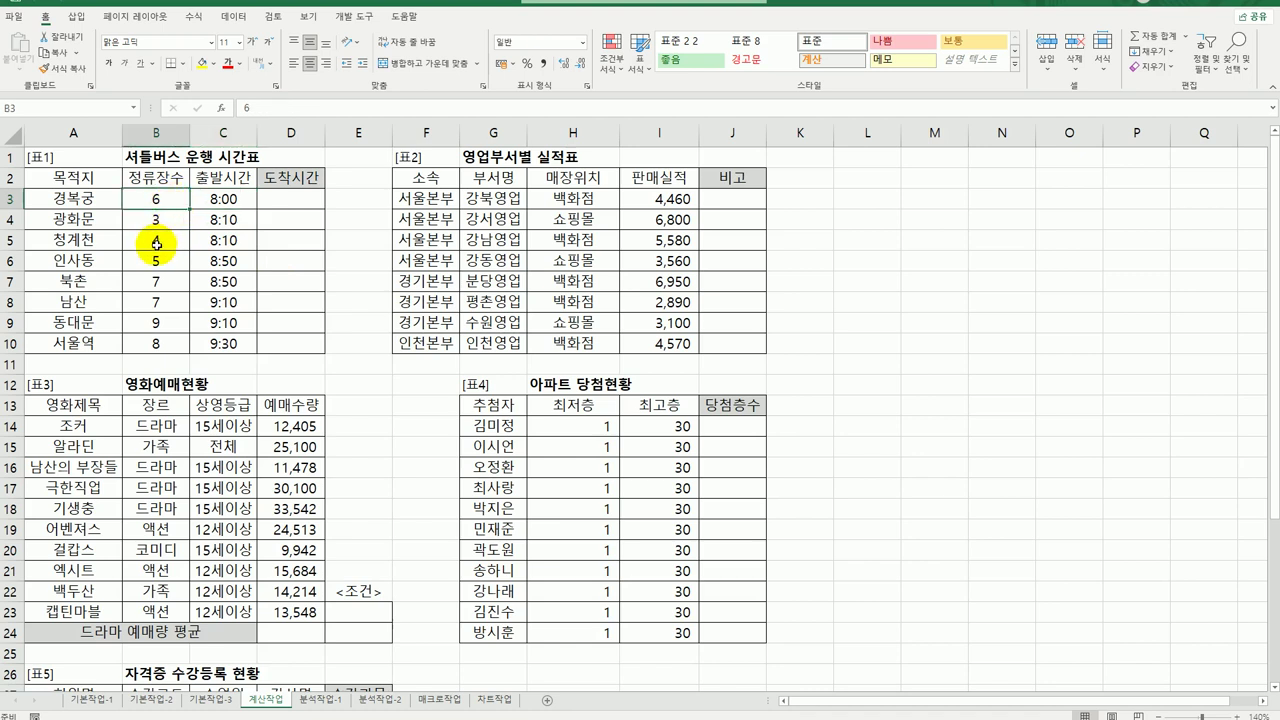
Start a TIME formula in the first 도착시간 cell, D3, with HOUR(C3) as its hour argument
{"action": "left_click", "coordinate": [310, 202]}
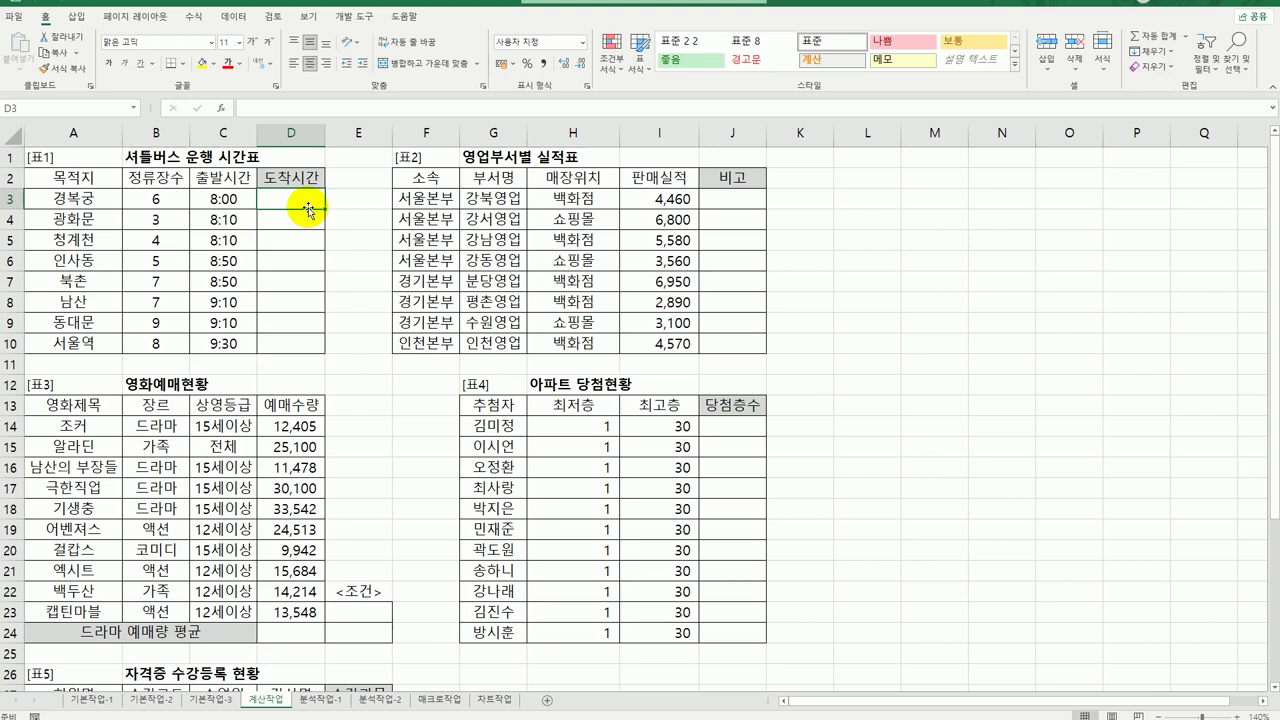
{"action": "type", "text": "="}
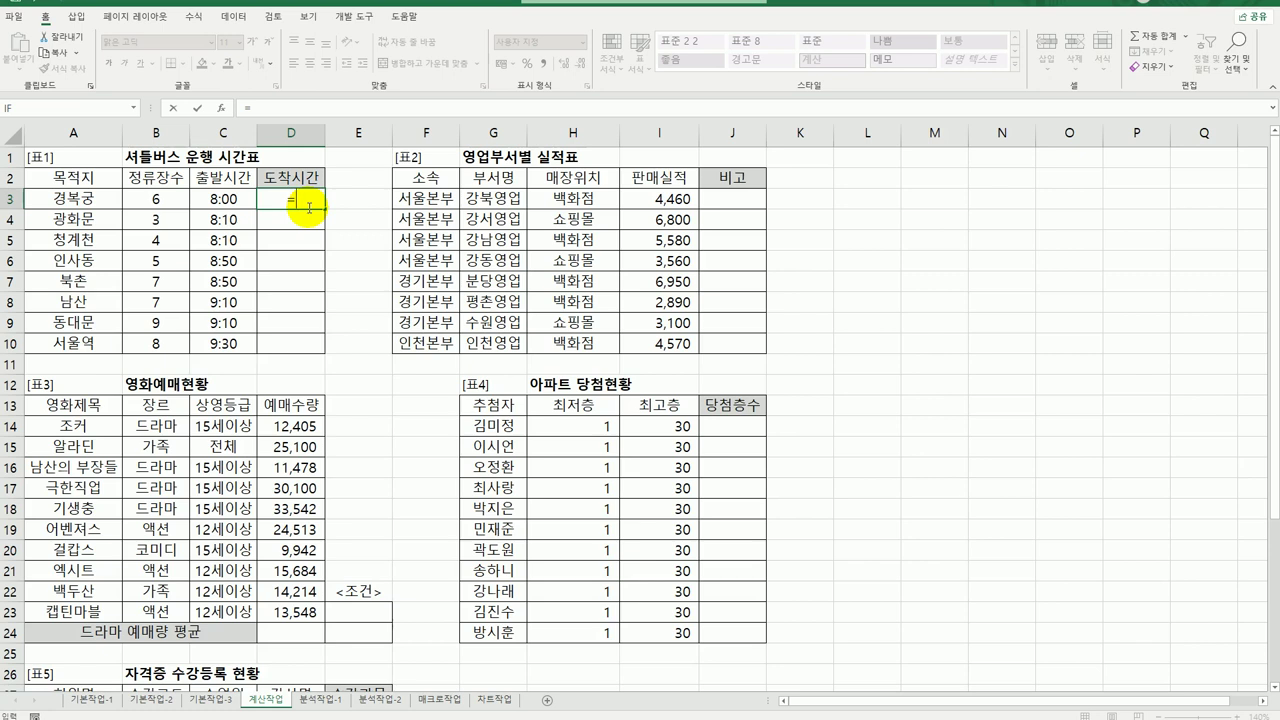
{"action": "type", "text": "time("}
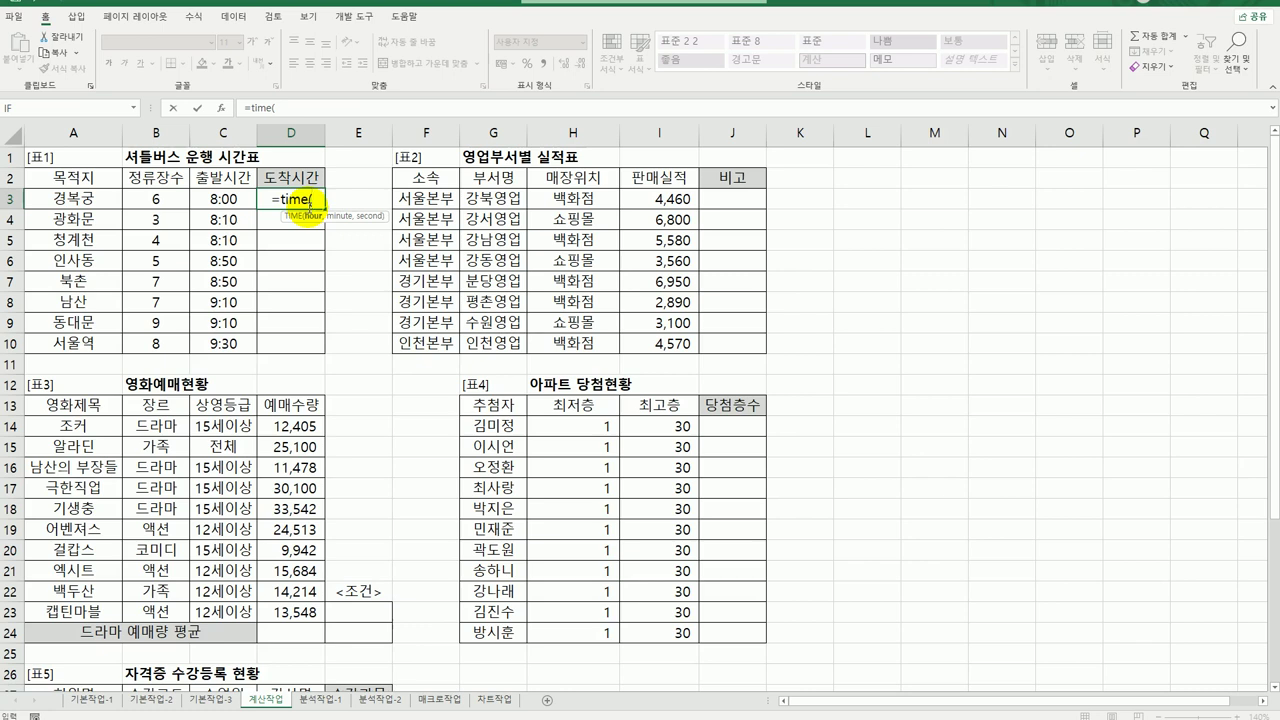
{"action": "type", "text": "h"}
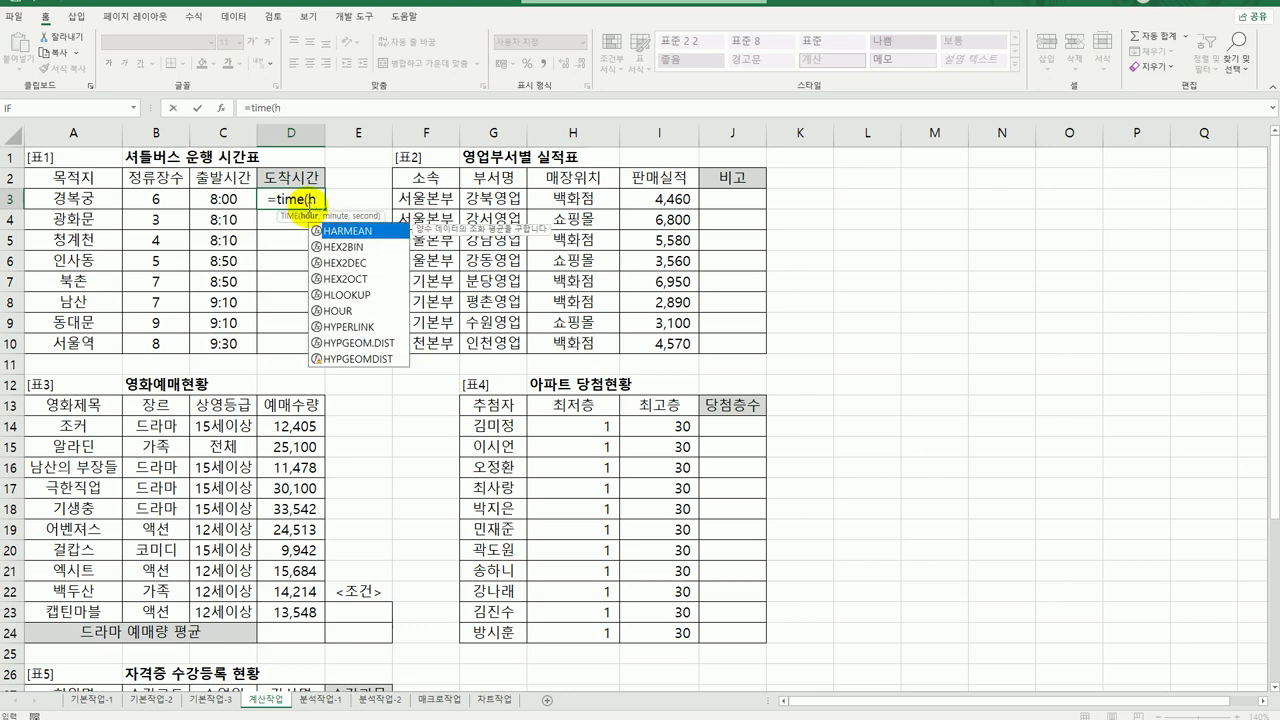
{"action": "type", "text": "ou"}
{"action": "key", "text": "Tab"}
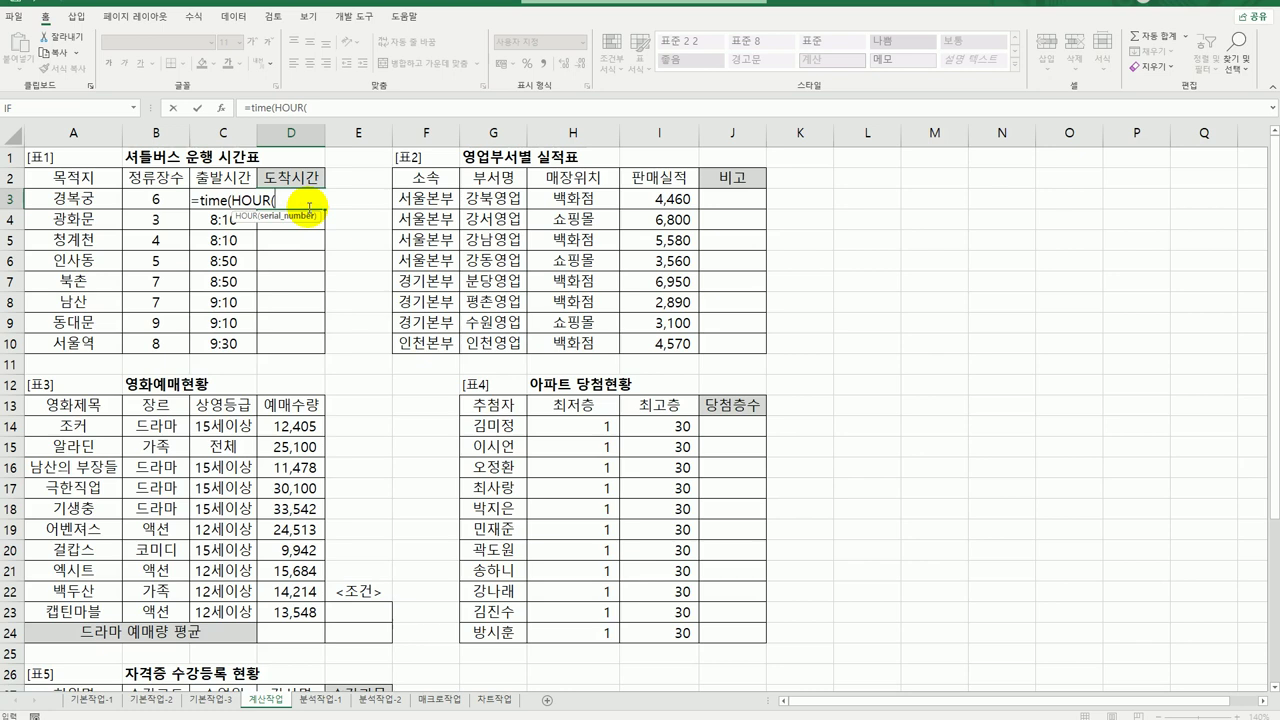
{"action": "key", "text": "Left"}
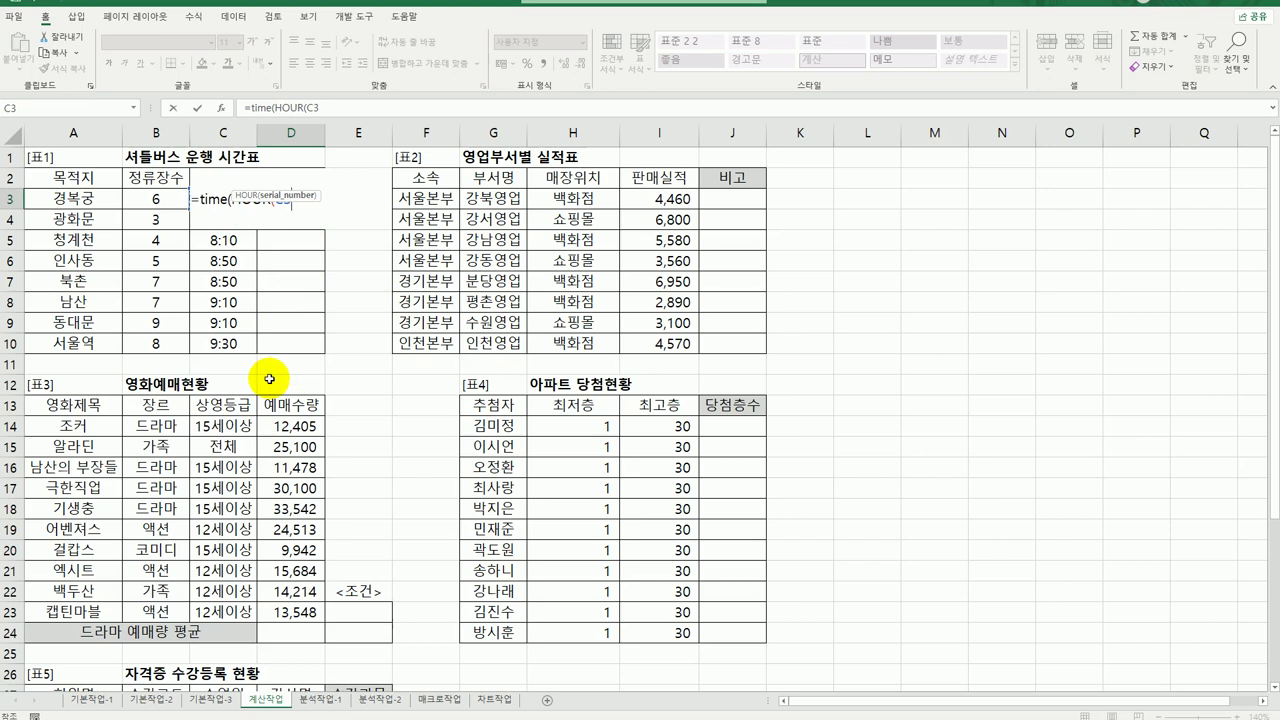
{"action": "type", "text": ")"}
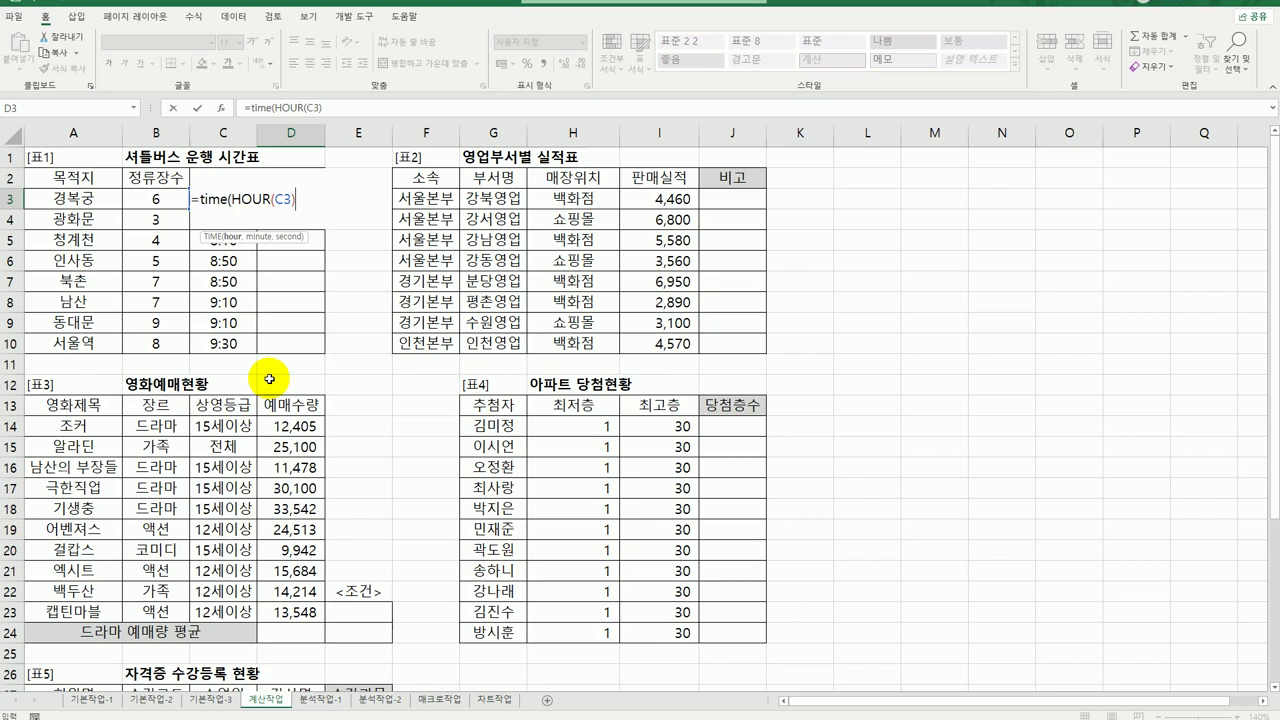
Complete the D3 formula with MINUTE(C3) as the minutes and 0 as the seconds
{"action": "type", "text": ",mi"}
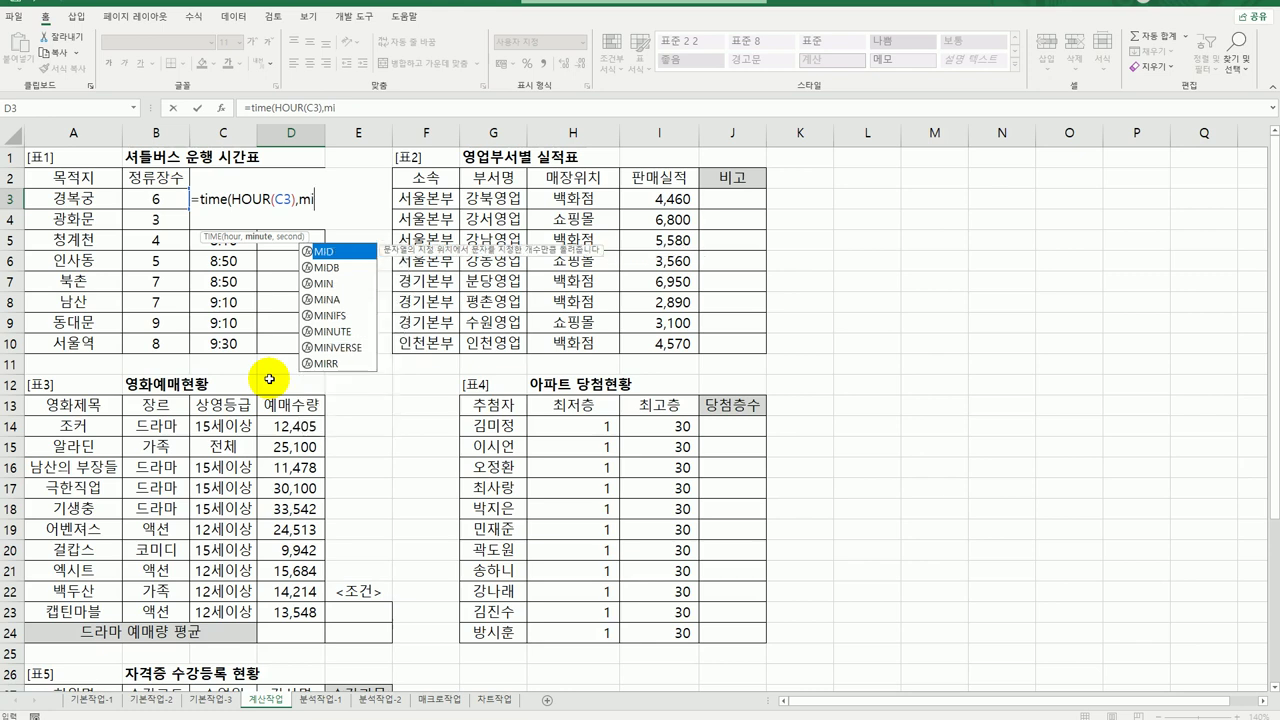
{"action": "type", "text": "nu"}
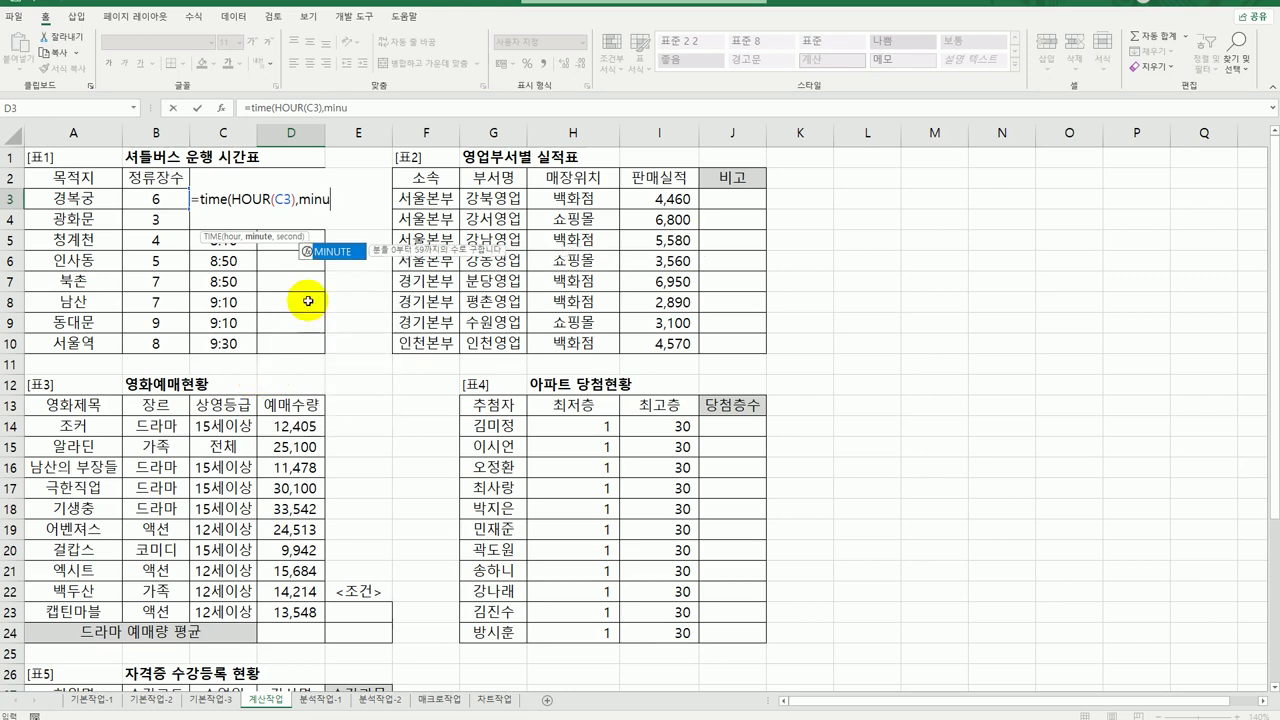
{"action": "double_click", "coordinate": [323, 245]}
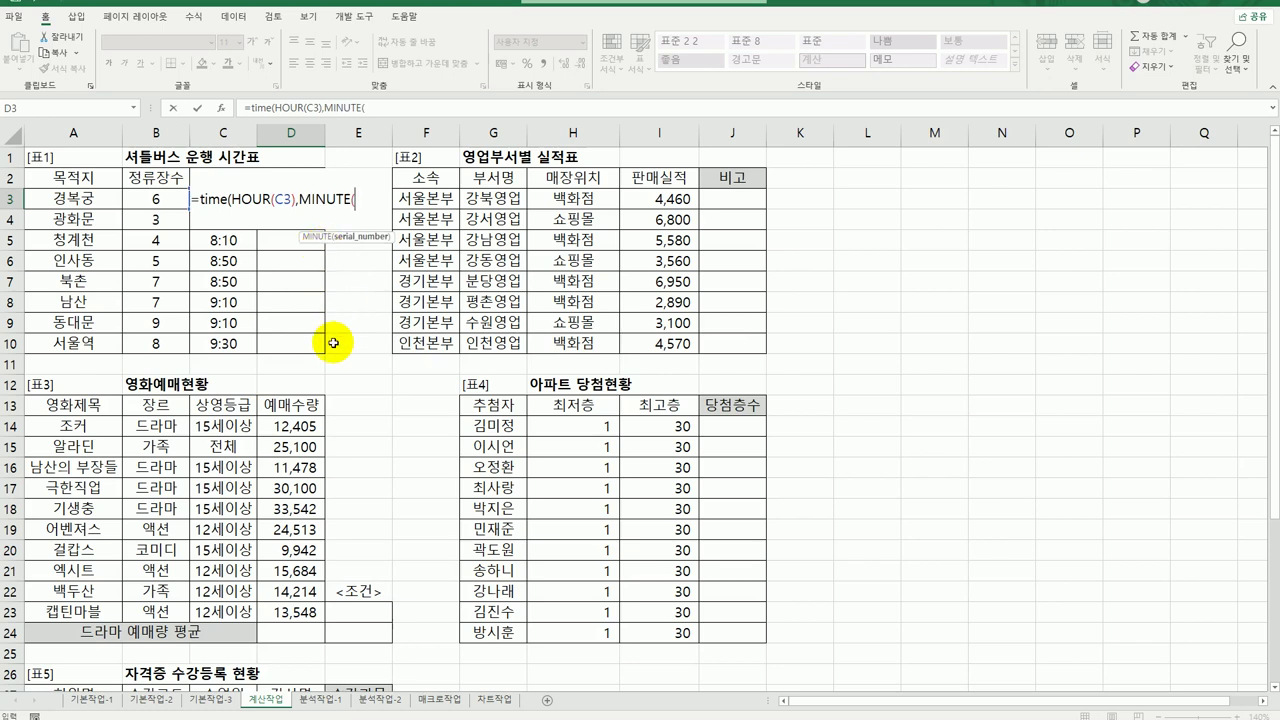
{"action": "key", "text": "Left"}
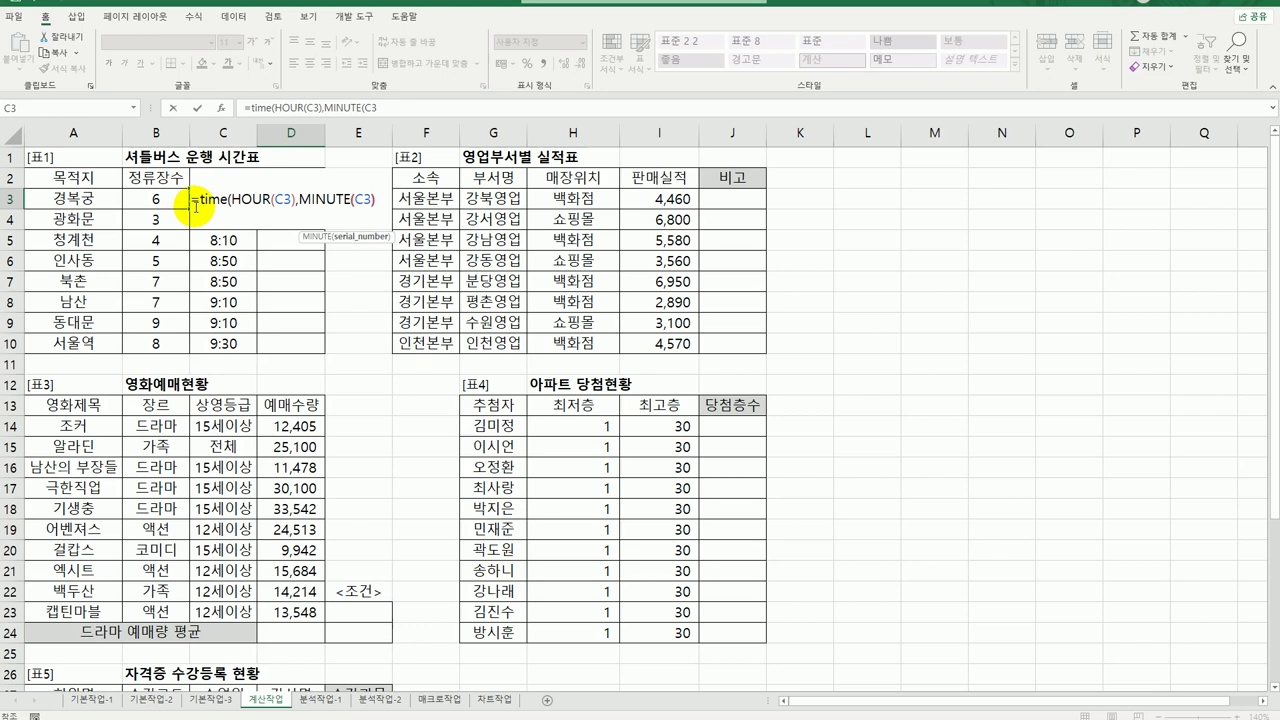
{"action": "type", "text": ")"}
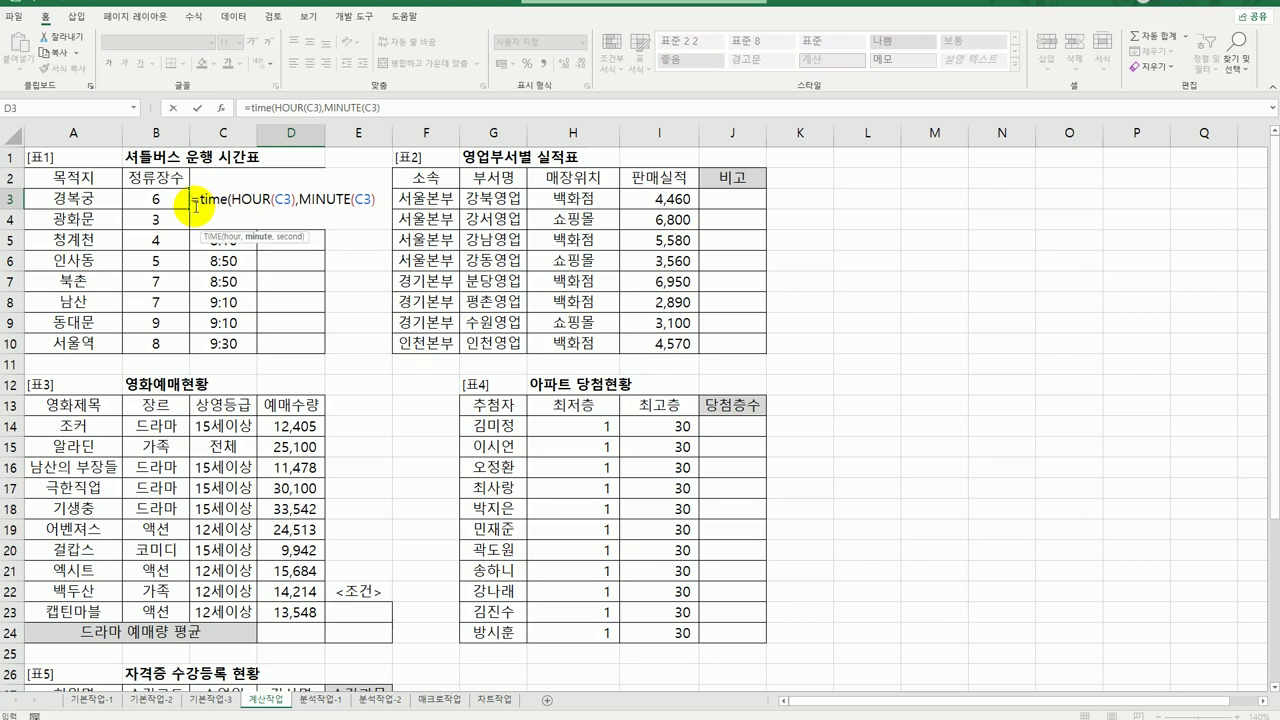
{"action": "type", "text": ",0"}
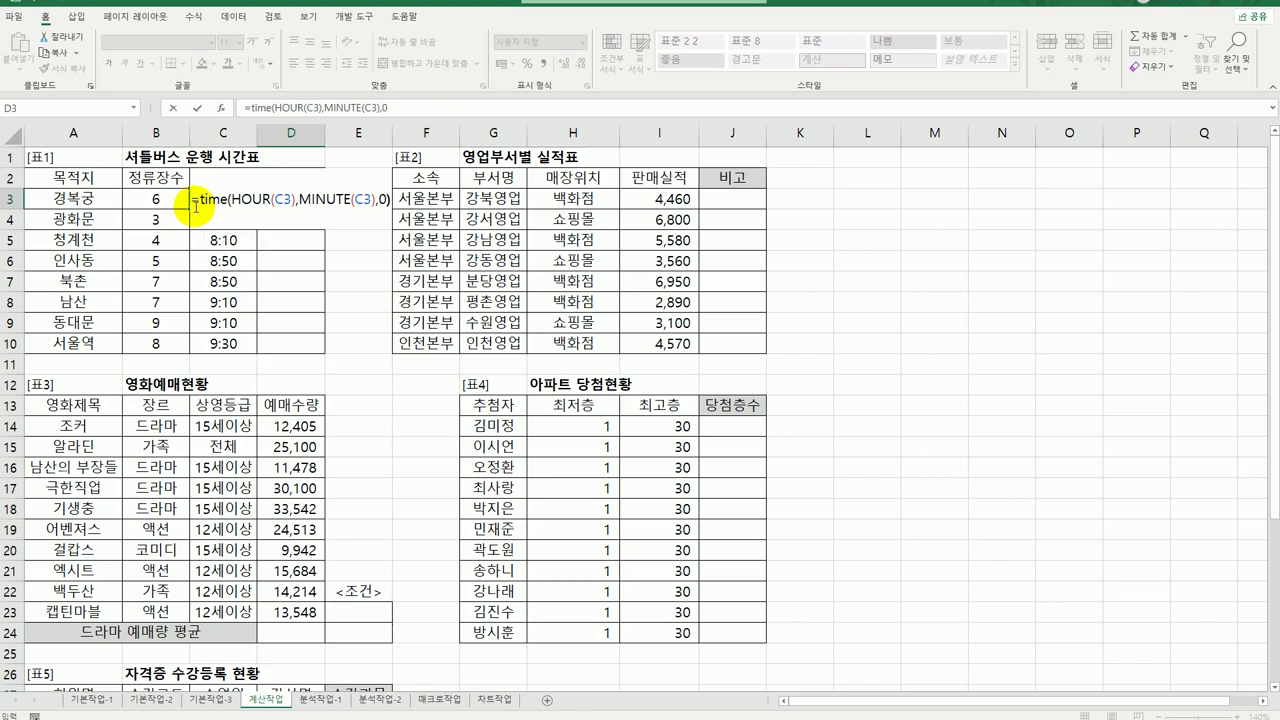
{"action": "key", "text": "Return"}
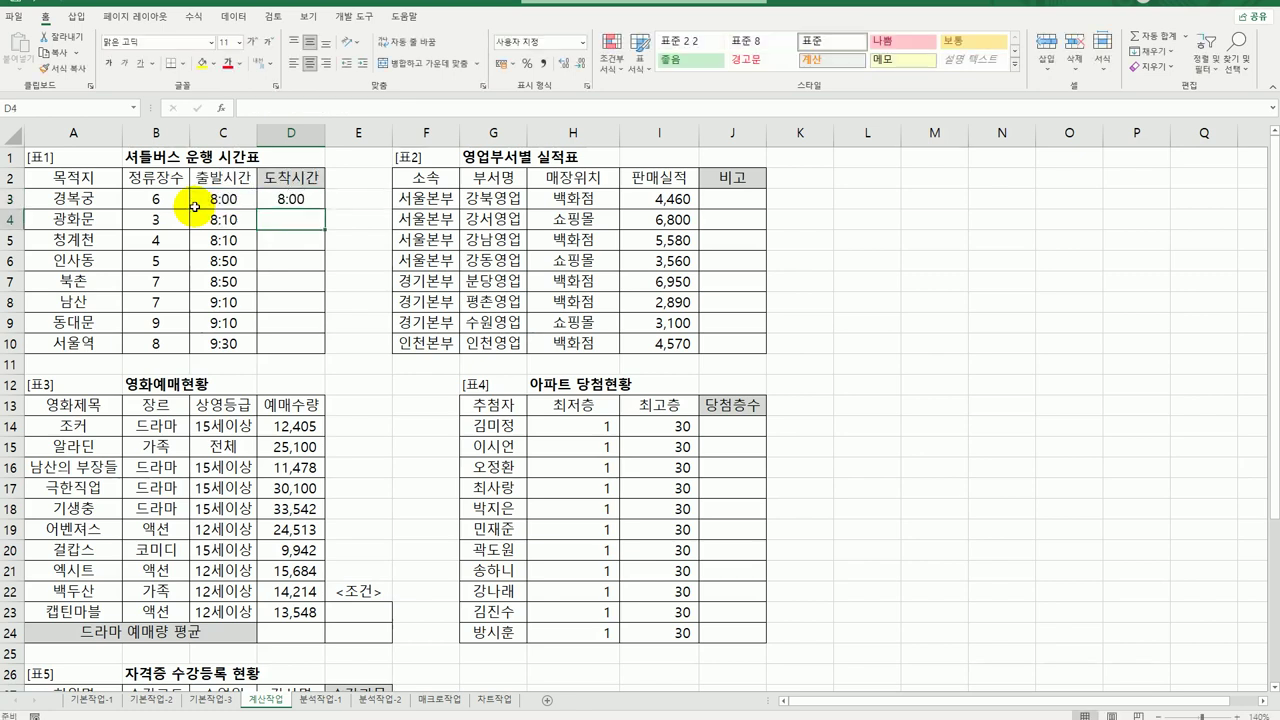
Fill the D3 formula down to D10 and compare the arrival time with the stop count in B3
{"action": "left_click", "coordinate": [288, 198]}
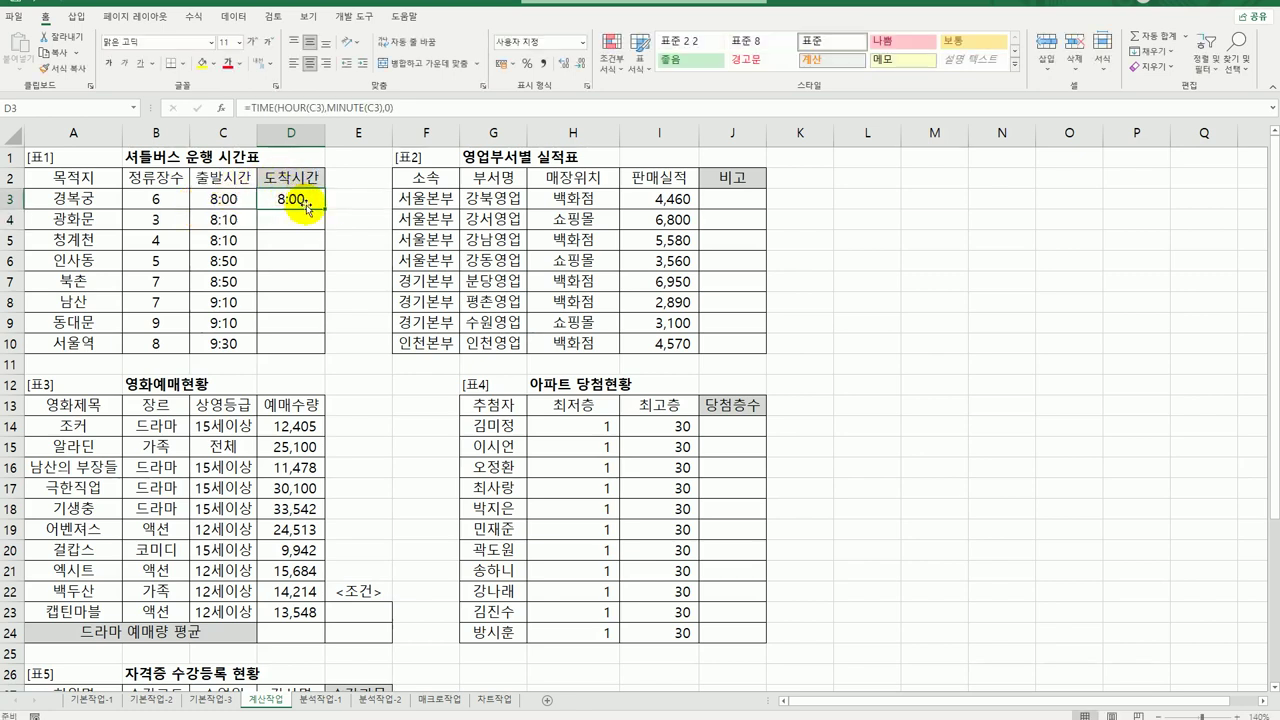
{"action": "left_click_drag", "start_coordinate": [324, 209], "coordinate": [328, 350]}
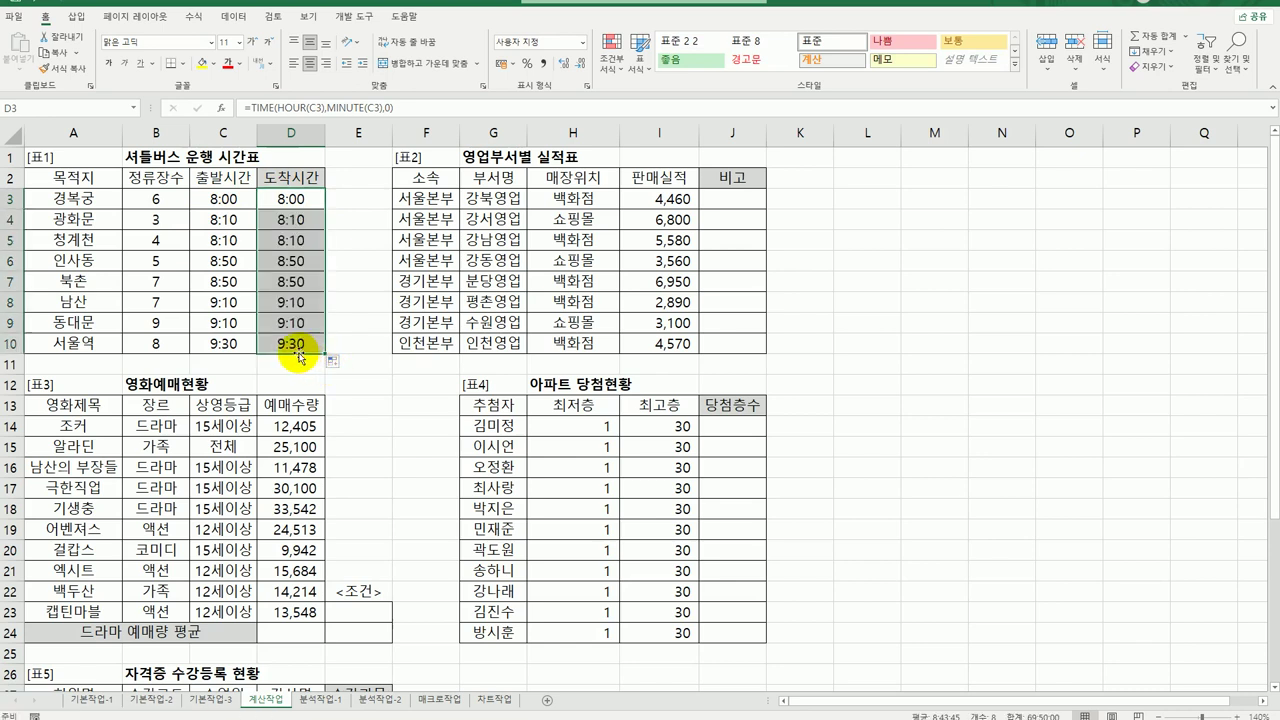
{"action": "left_click", "coordinate": [300, 198]}
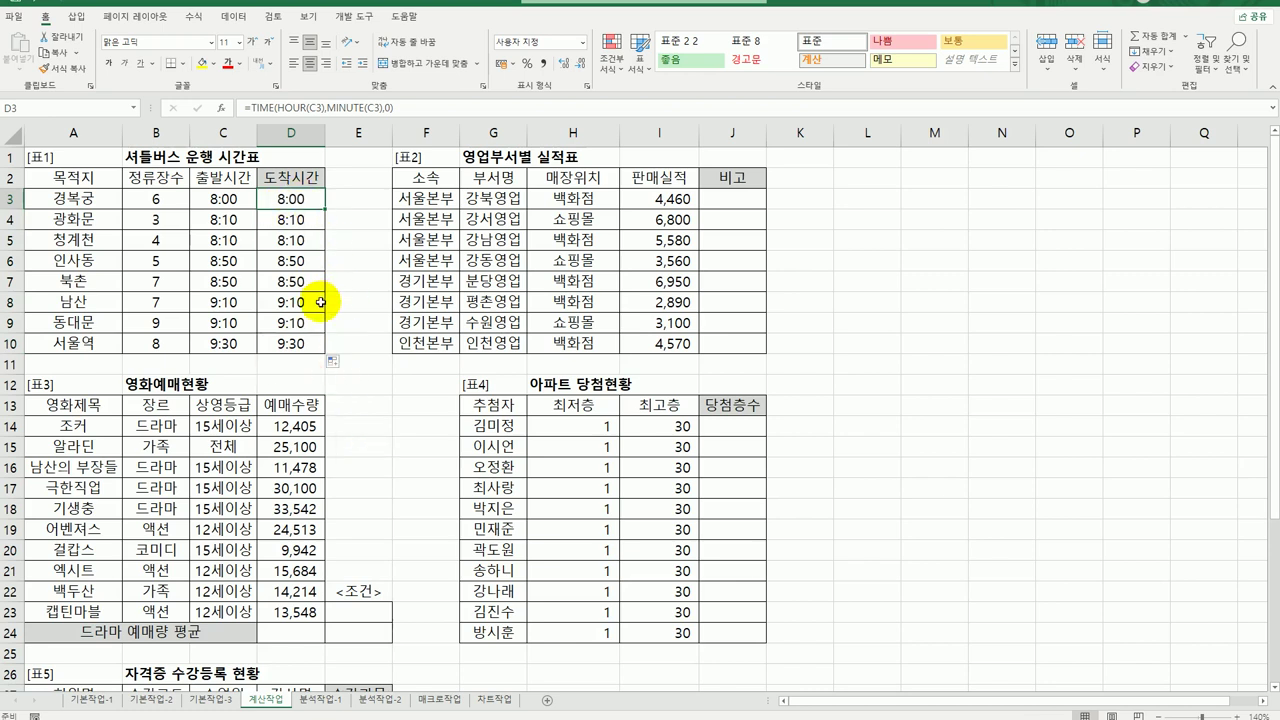
{"action": "left_click", "coordinate": [160, 198]}
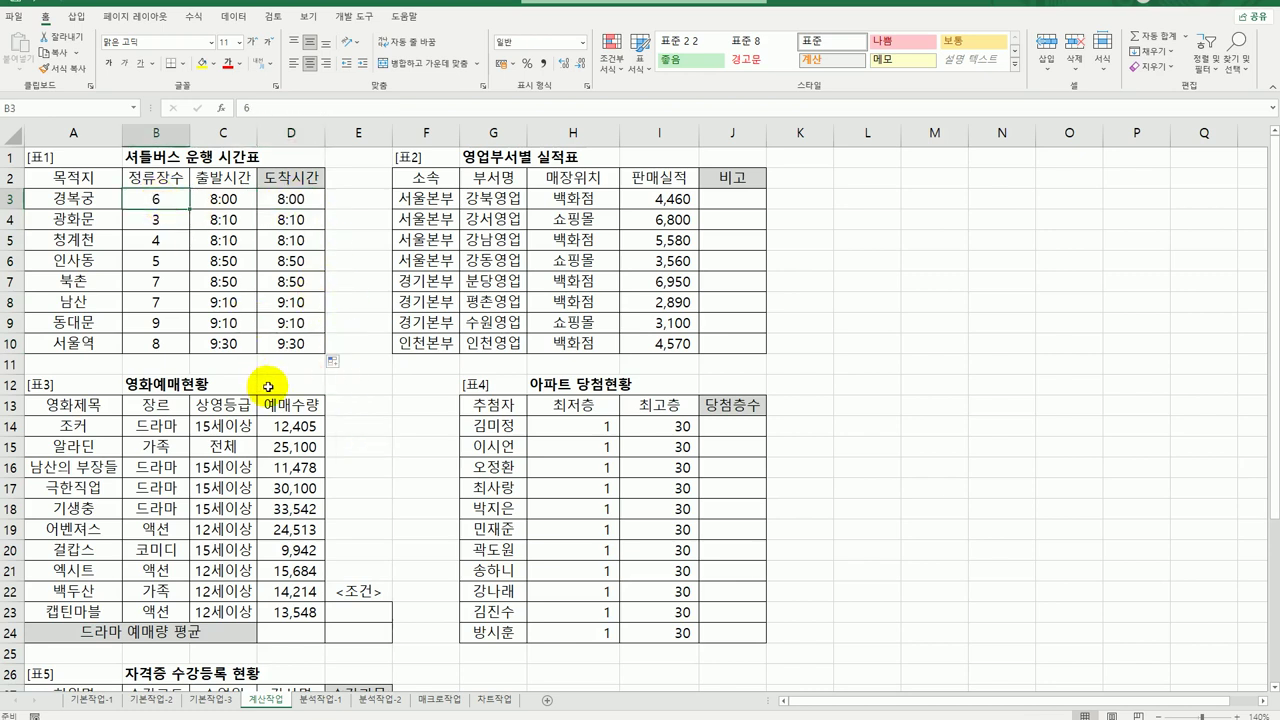
{"action": "left_click", "coordinate": [300, 203]}
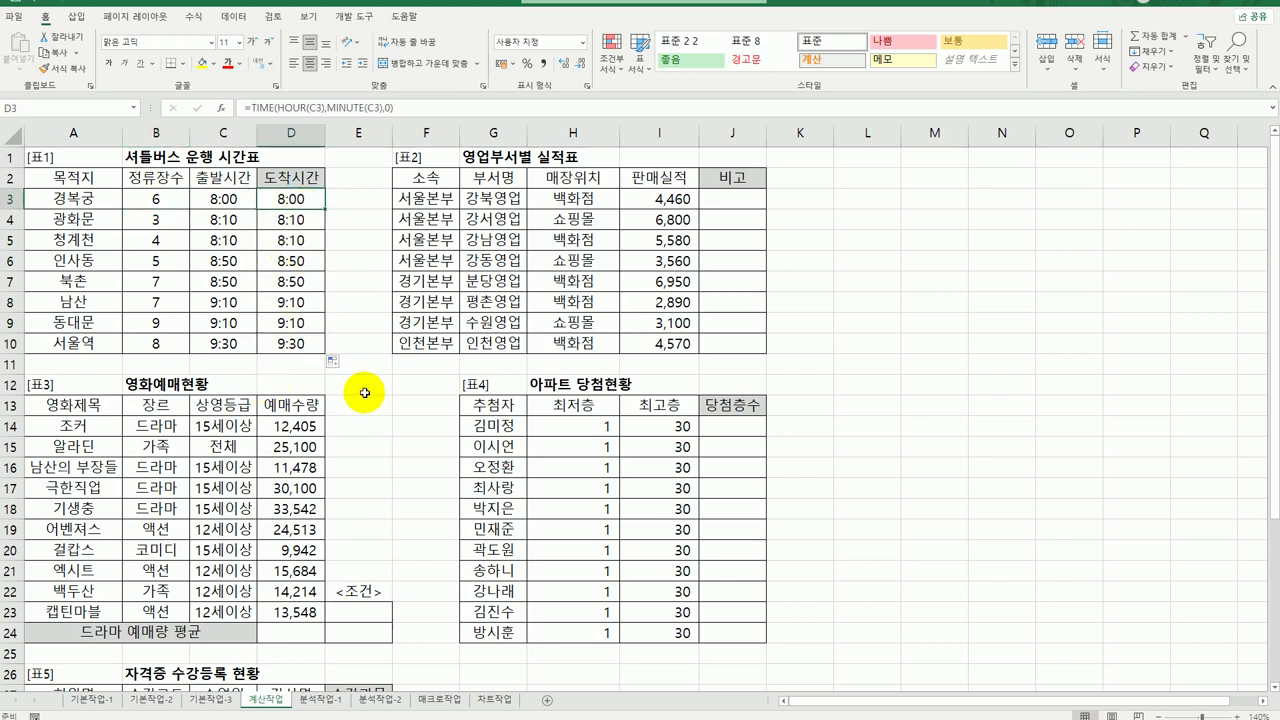
Add B3*5 to the minute argument of the D3 TIME formula and fill it down to D10
{"action": "double_click", "coordinate": [307, 202]}
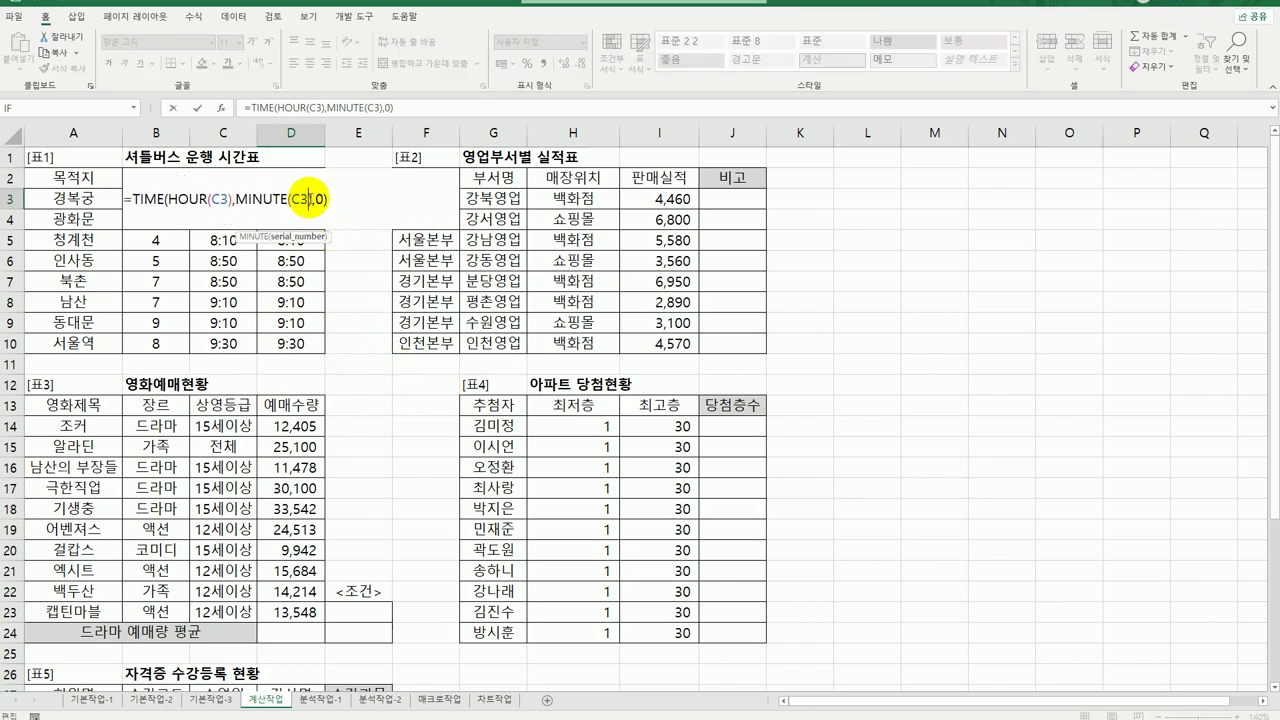
{"action": "left_click", "coordinate": [315, 200]}
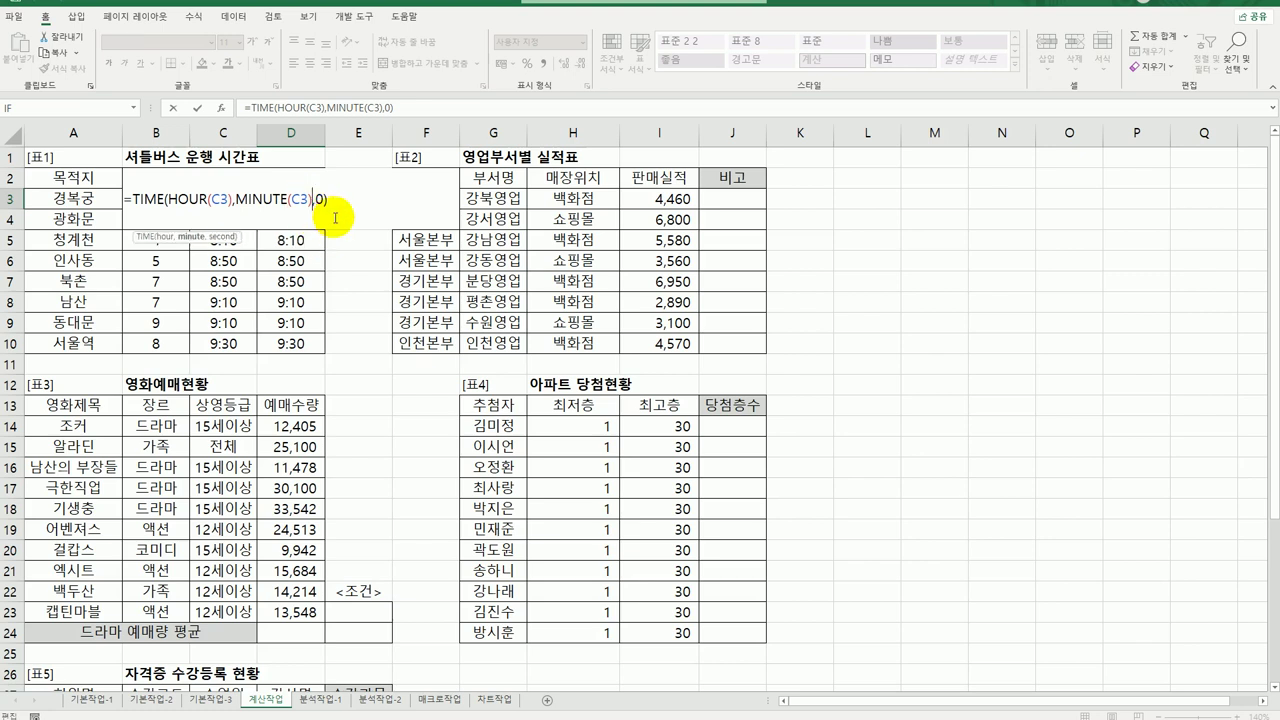
{"action": "type", "text": "+"}
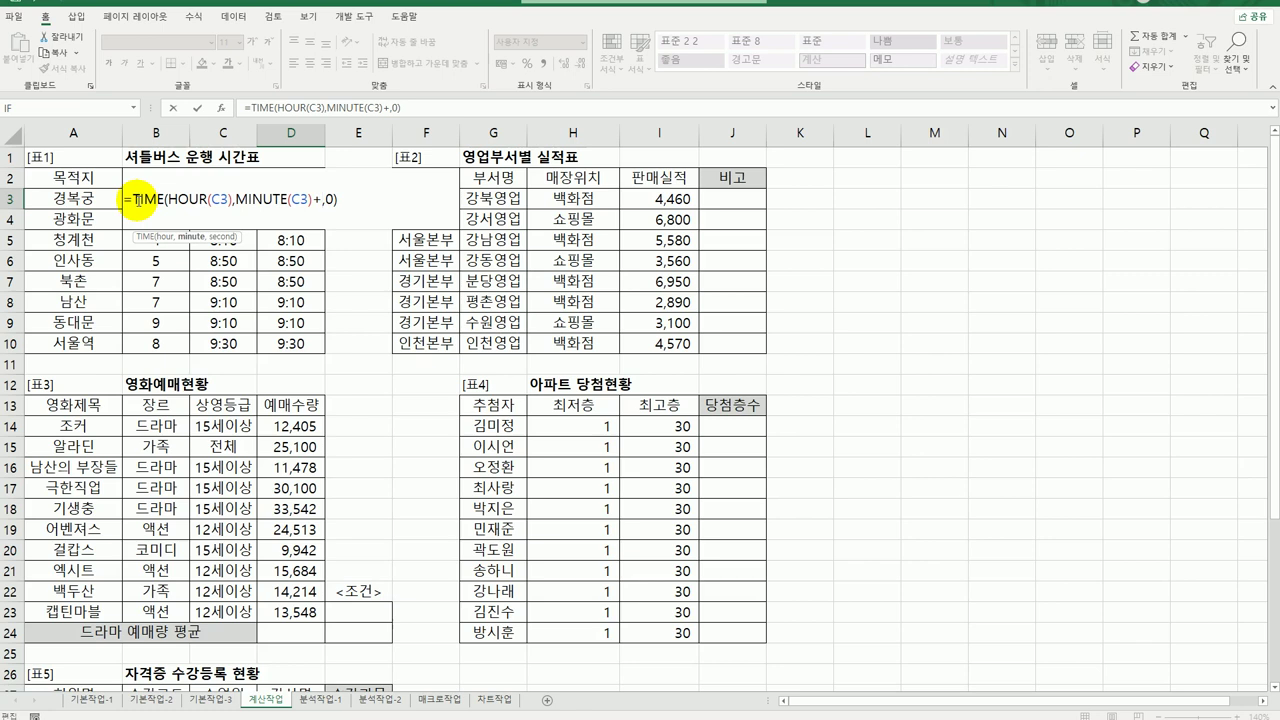
{"action": "type", "text": "b"}
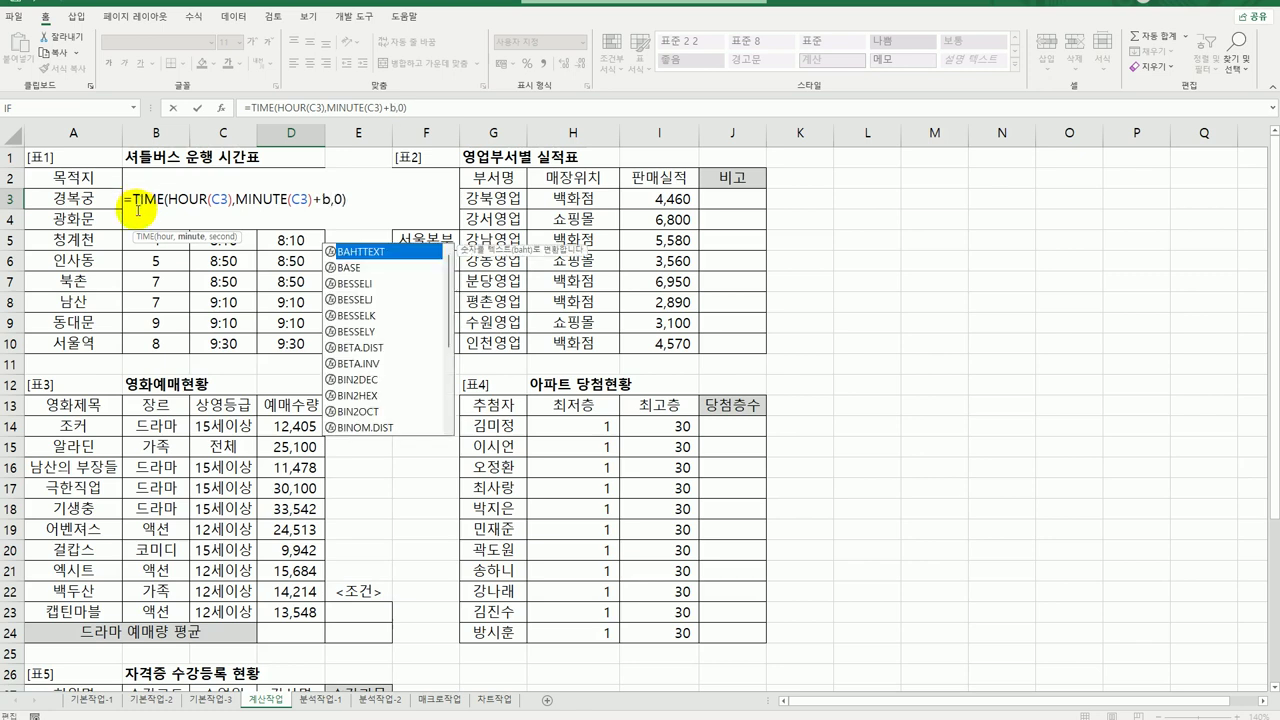
{"action": "type", "text": "3"}
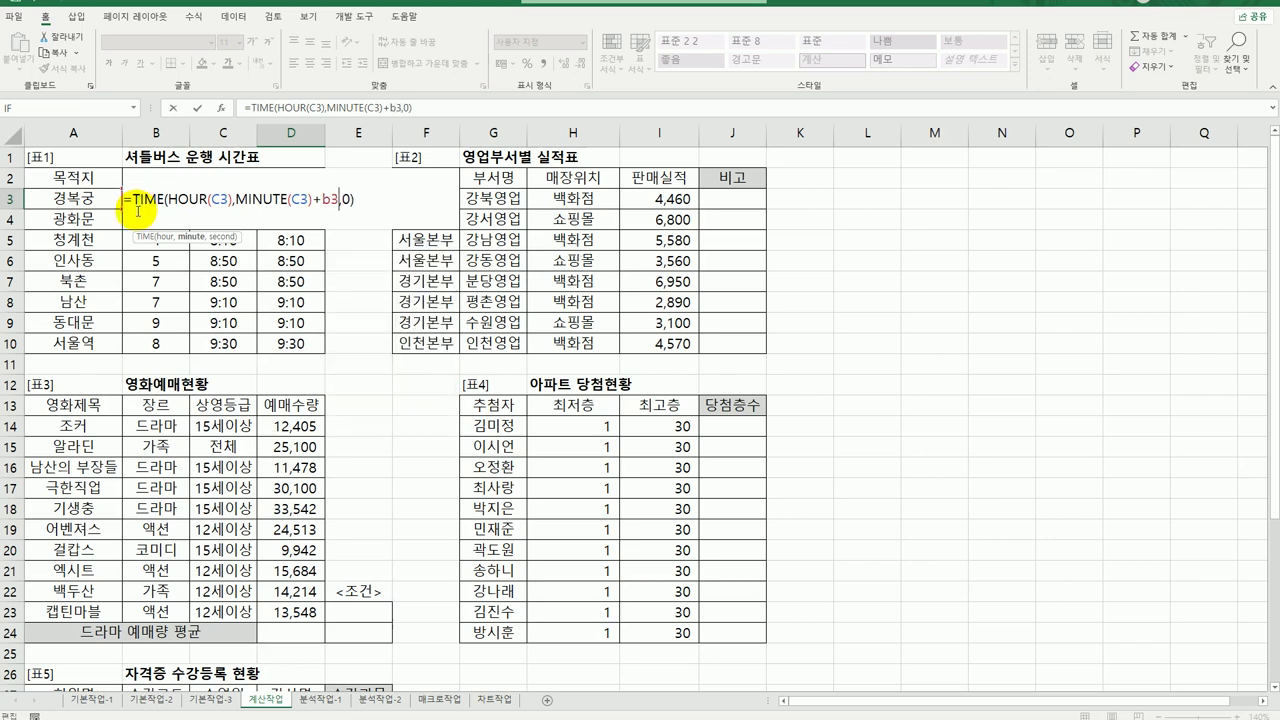
{"action": "type", "text": "*5"}
{"action": "key", "text": "Return"}
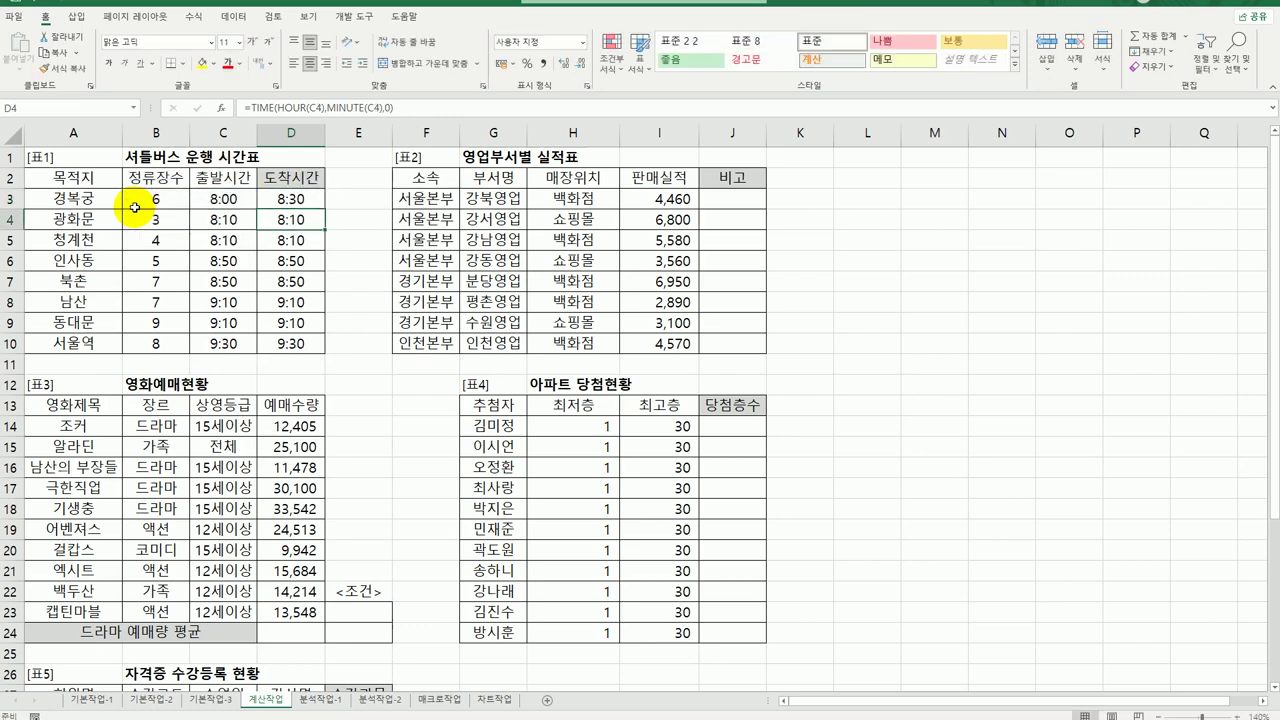
{"action": "left_click", "coordinate": [320, 200]}
{"action": "left_click_drag", "start_coordinate": [320, 200], "coordinate": [408, 363]}
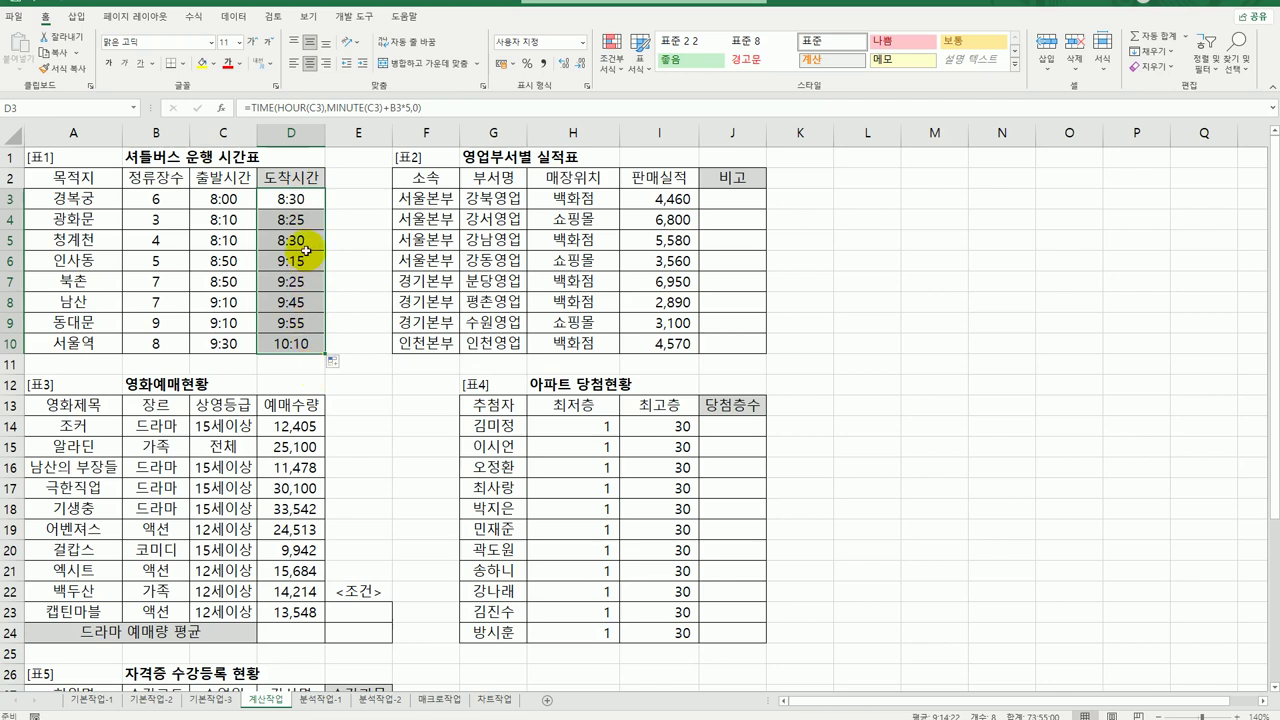
Clear the 도착시간 formulas from D3:D10 and return to D3
{"action": "left_click_drag", "start_coordinate": [289, 198], "coordinate": [290, 345]}
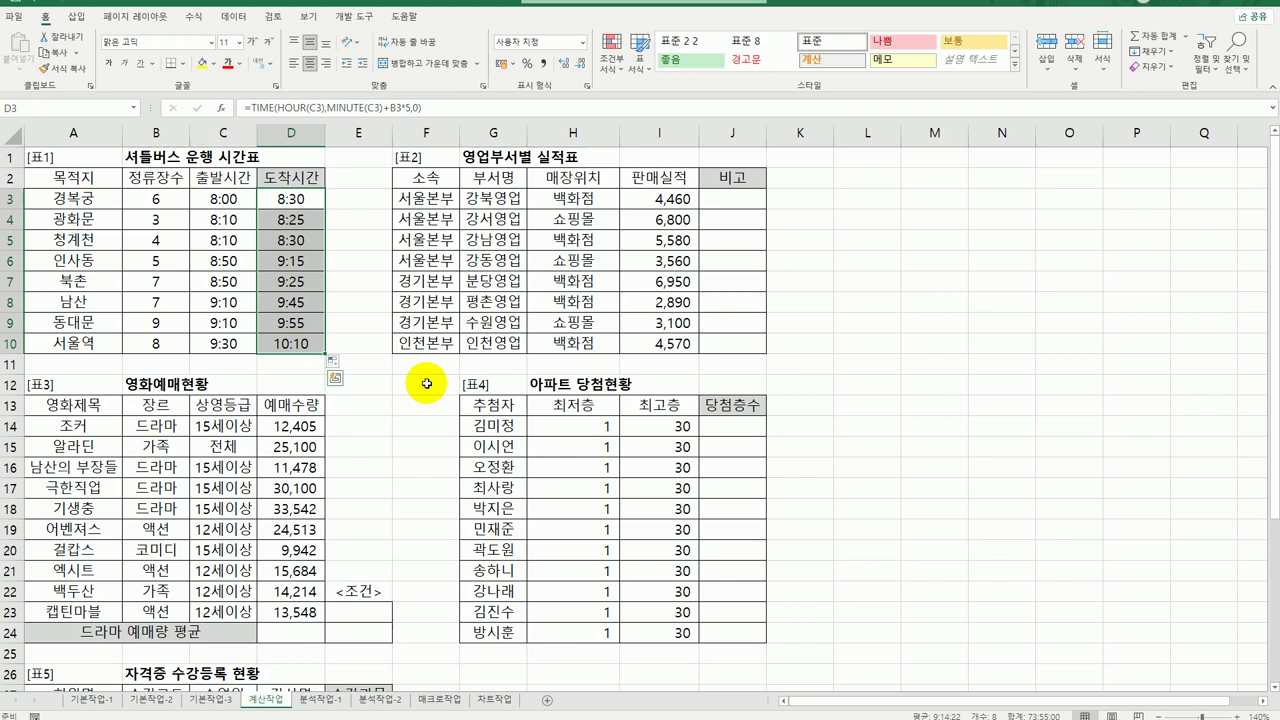
{"action": "key", "text": "Delete"}
{"action": "left_click", "coordinate": [291, 198]}
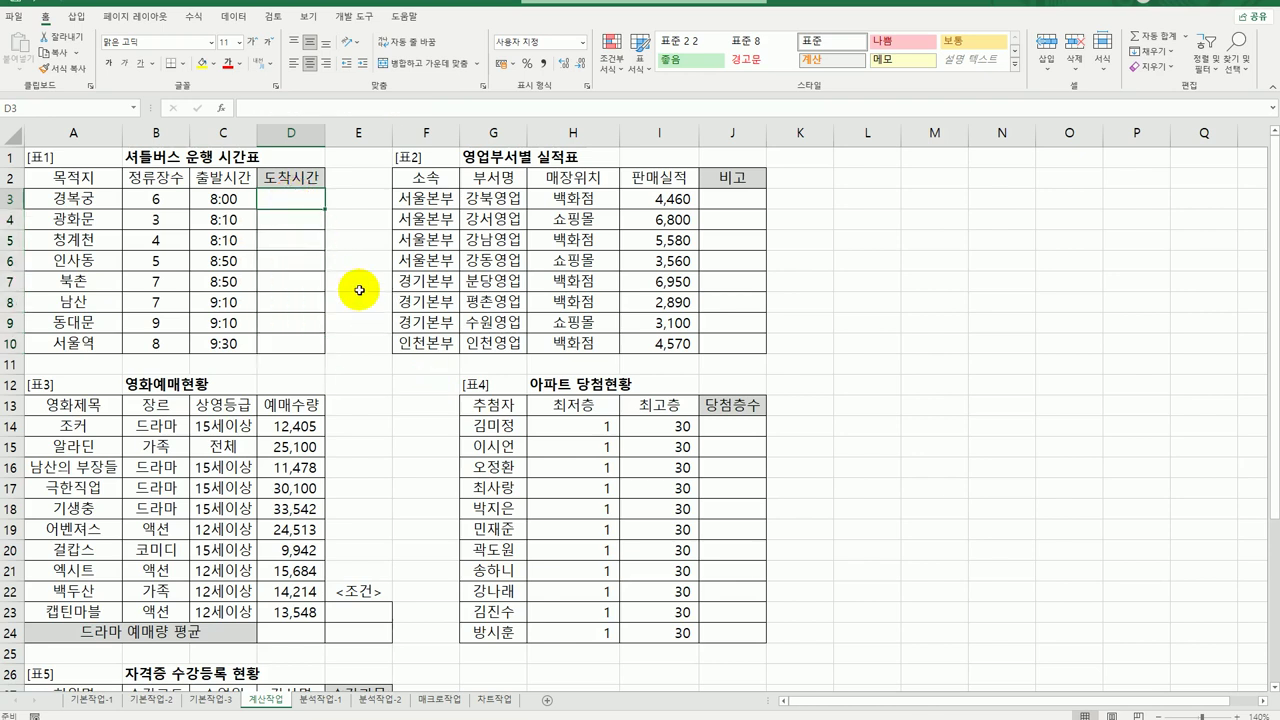
Start a TIME formula in D3 through the function arguments dialog, with HOUR(C3) as the hour
{"action": "type", "text": "=tim"}
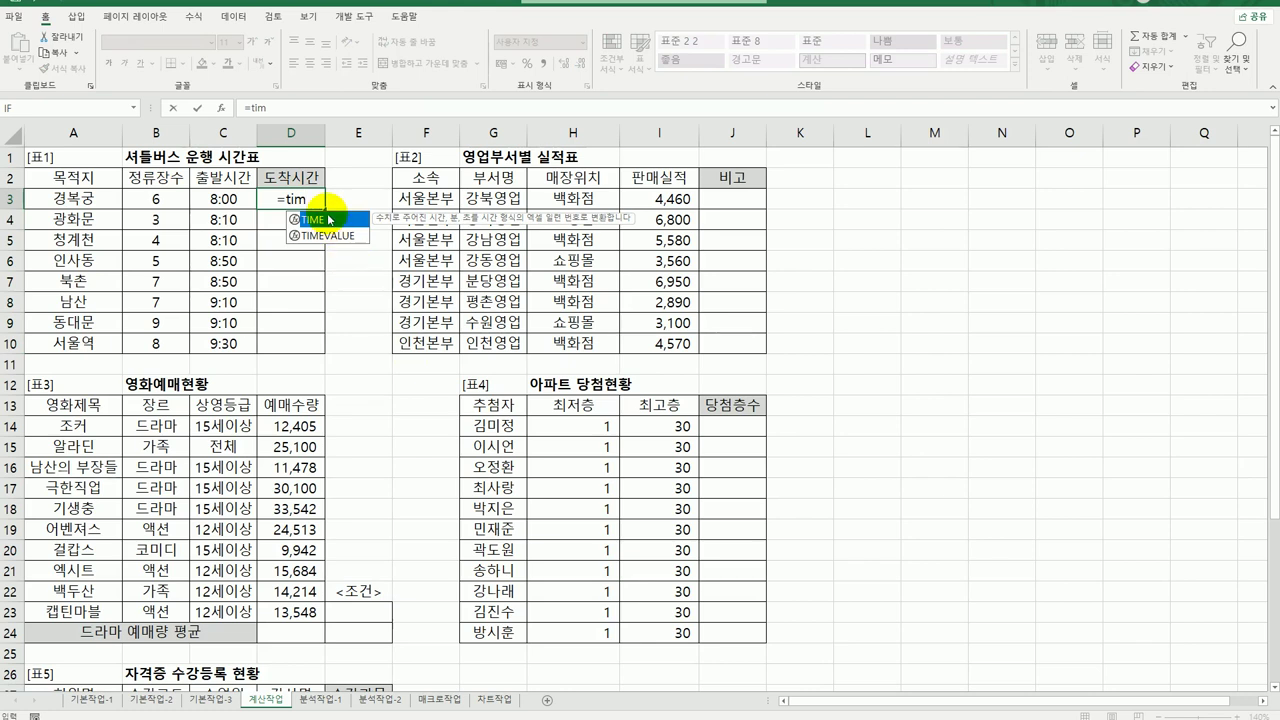
{"action": "double_click", "coordinate": [330, 218]}
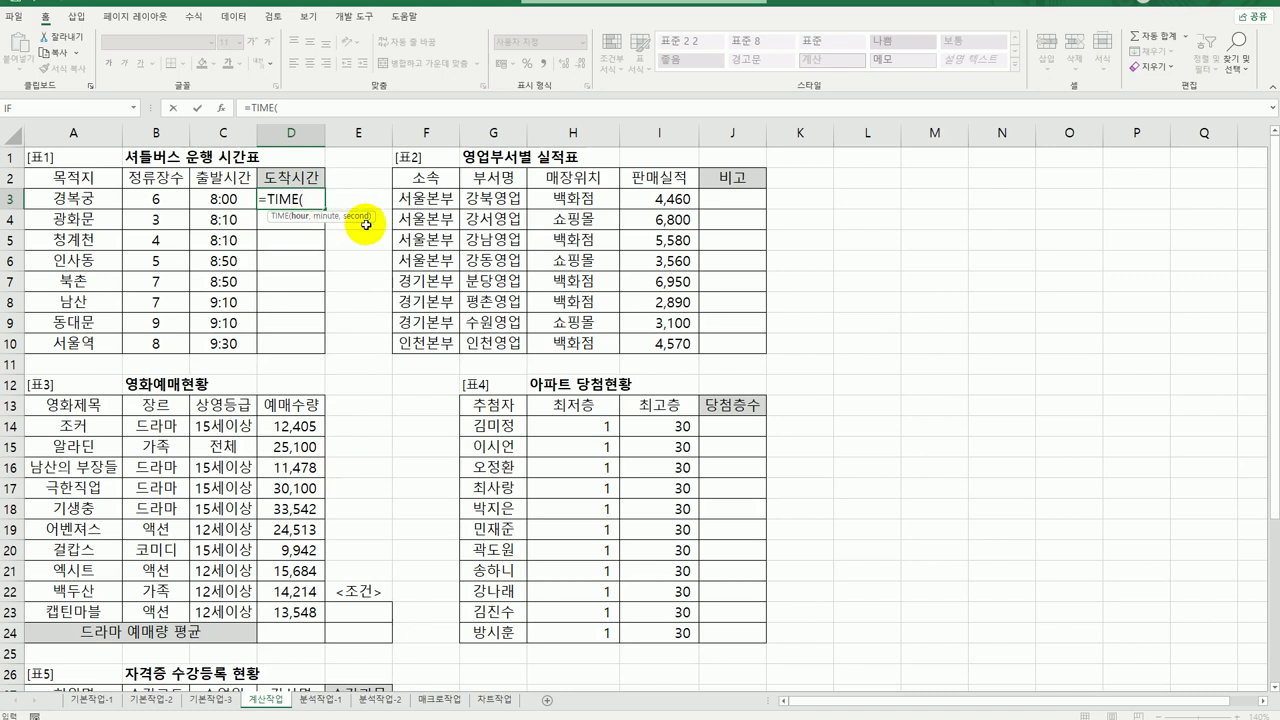
{"action": "left_click", "coordinate": [221, 107]}
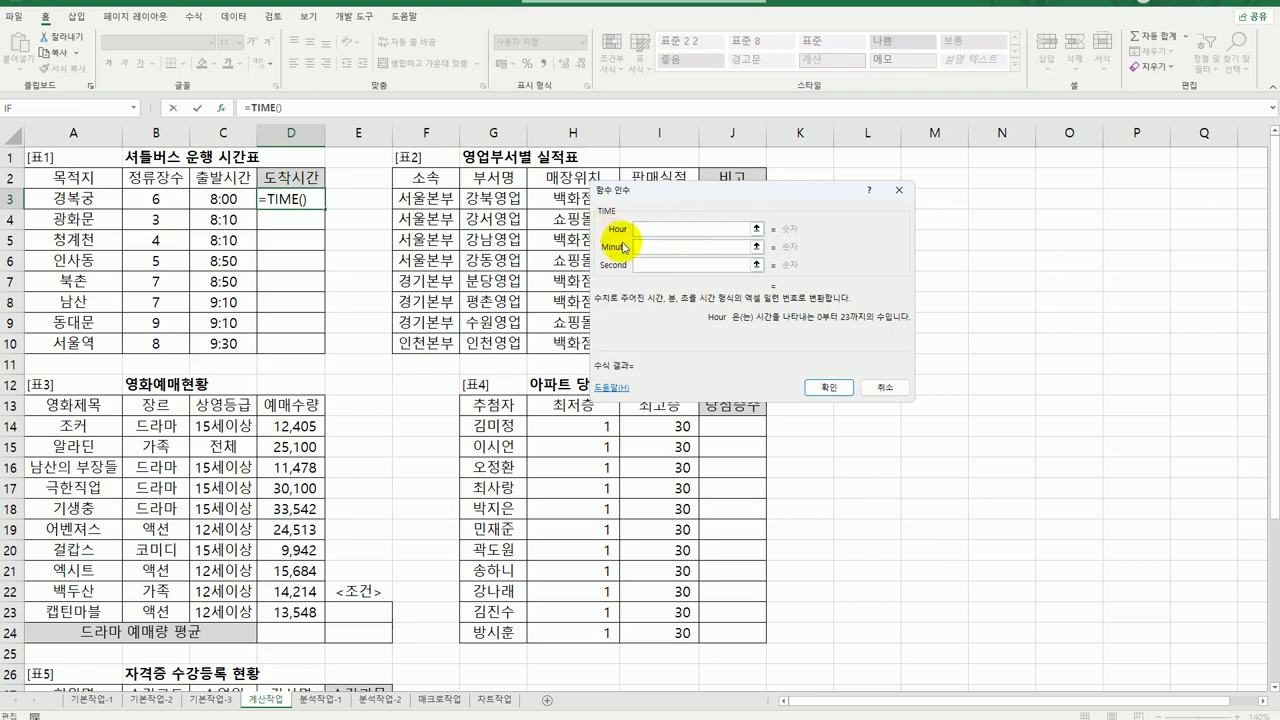
{"action": "type", "text": "h"}
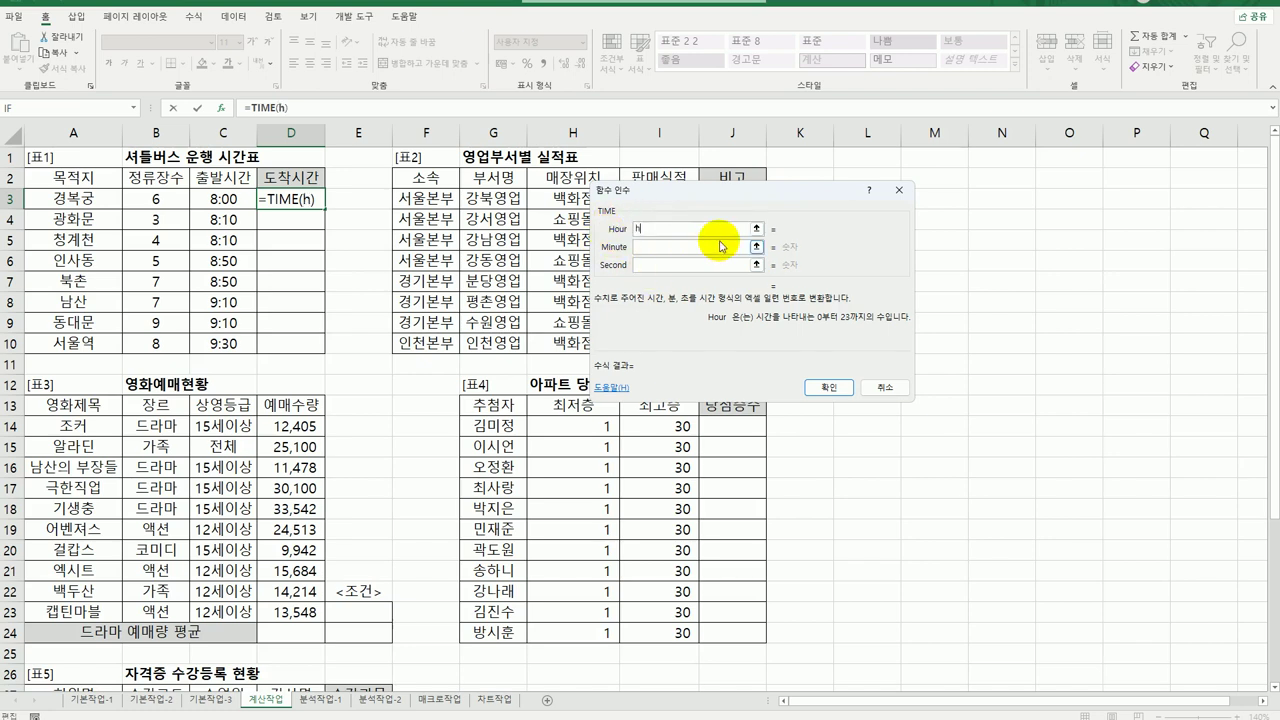
{"action": "type", "text": "our"}
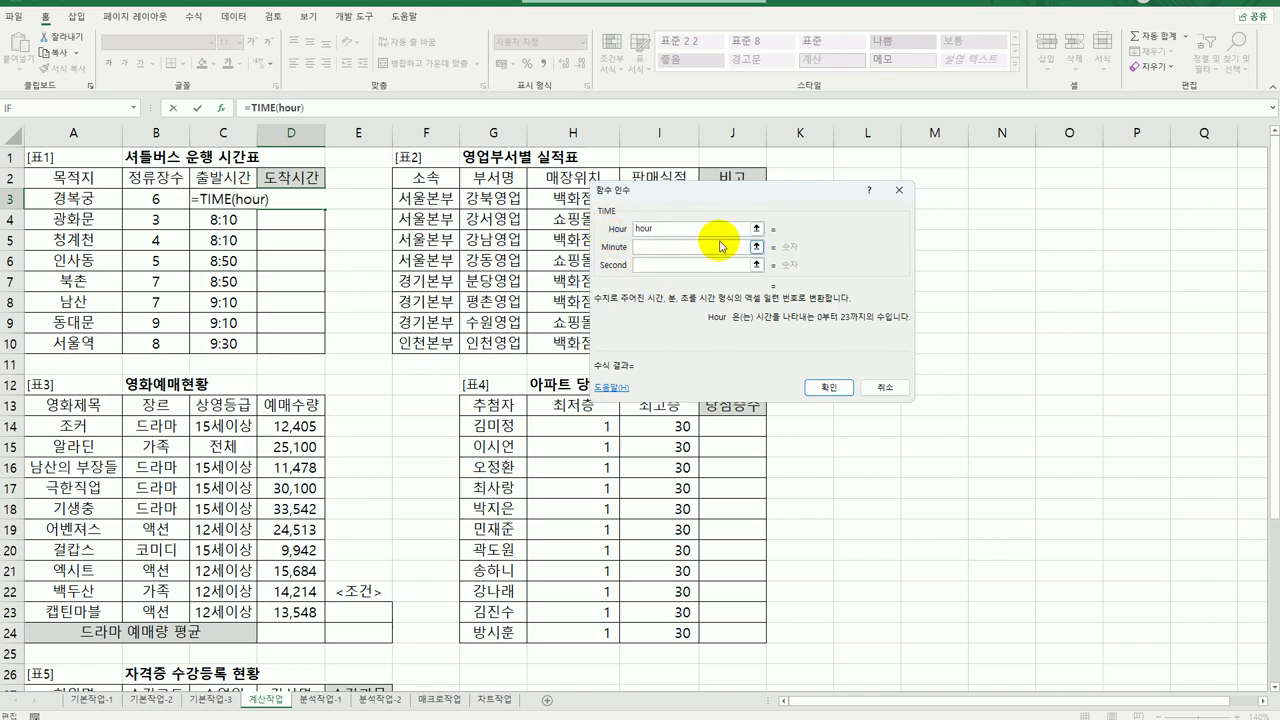
{"action": "type", "text": "("}
{"action": "left_click", "coordinate": [205, 198]}
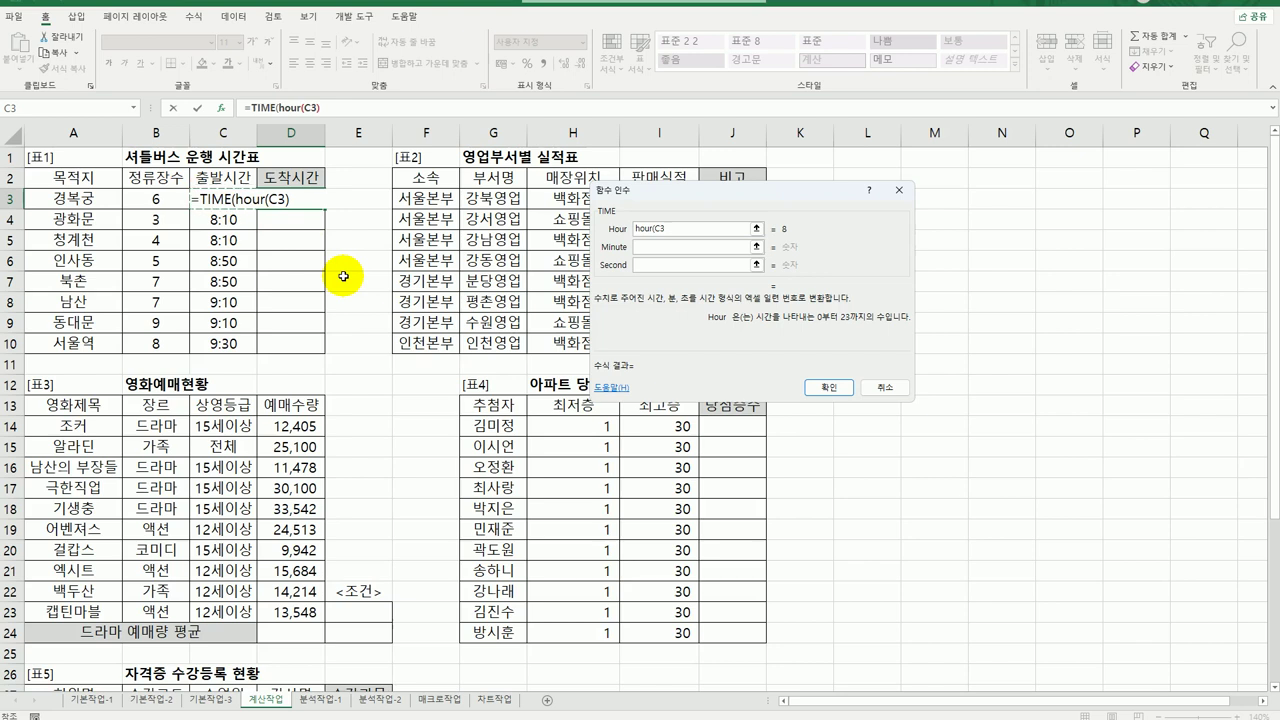
{"action": "type", "text": ")"}
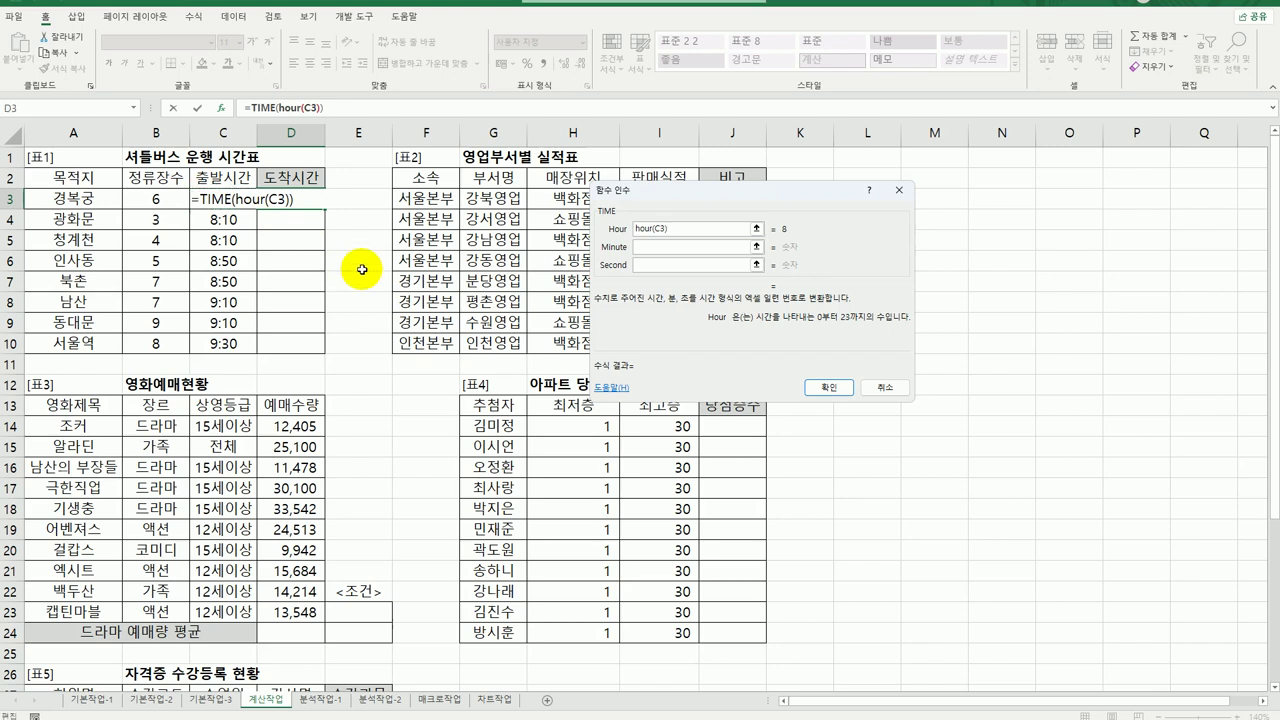
Set the minute argument of the D3 TIME formula to MINUTE(C3) and the second argument to 0
{"action": "left_click", "coordinate": [660, 247]}
{"action": "type", "text": "mi"}
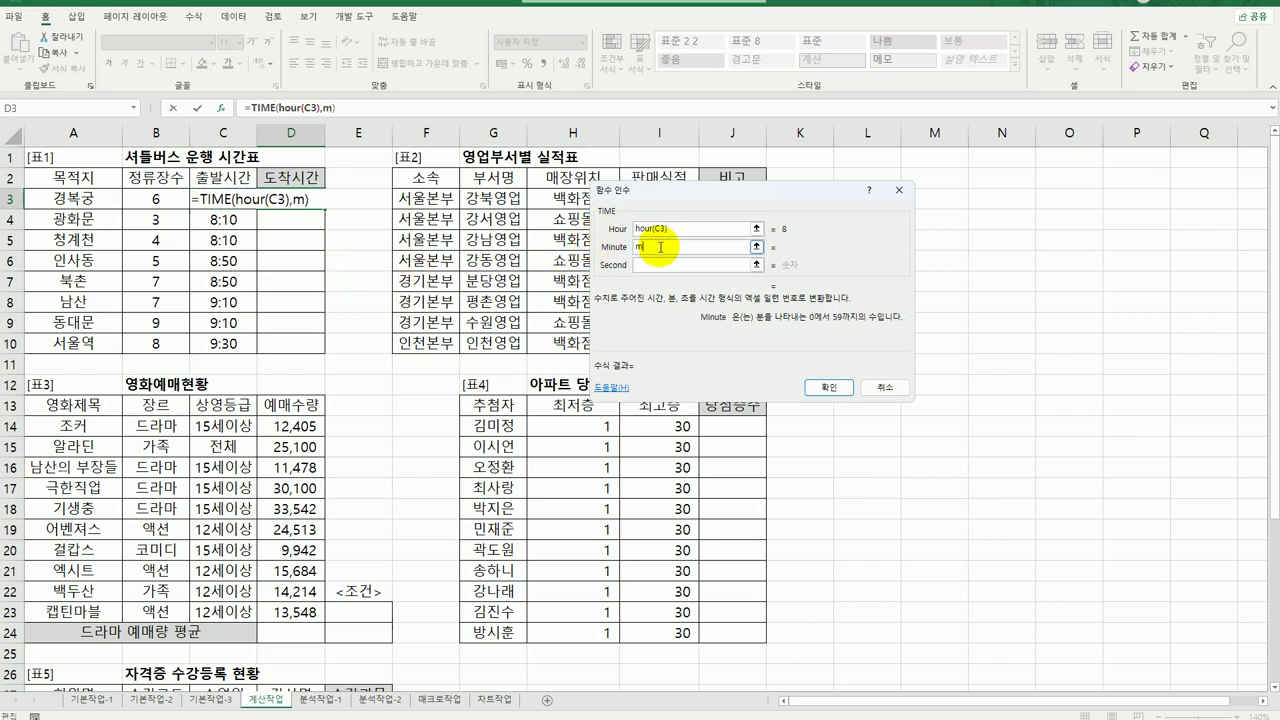
{"action": "type", "text": "nute("}
{"action": "left_click", "coordinate": [232, 196]}
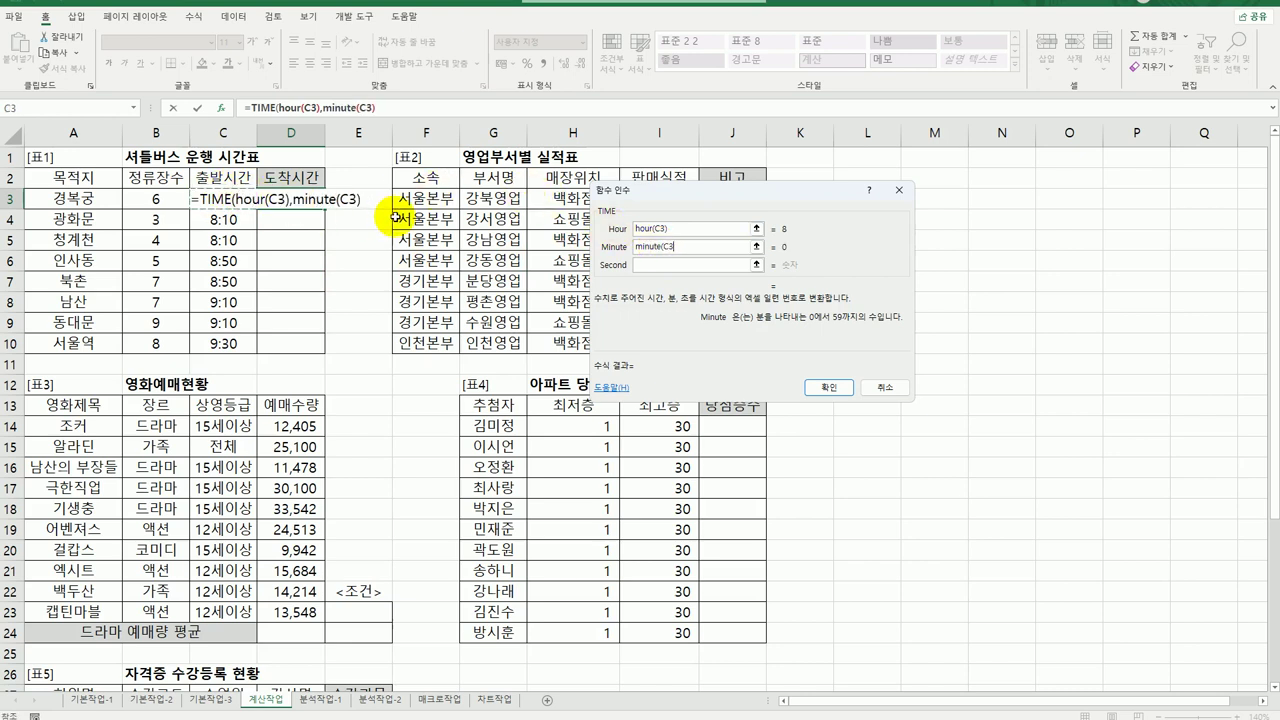
{"action": "type", "text": ")"}
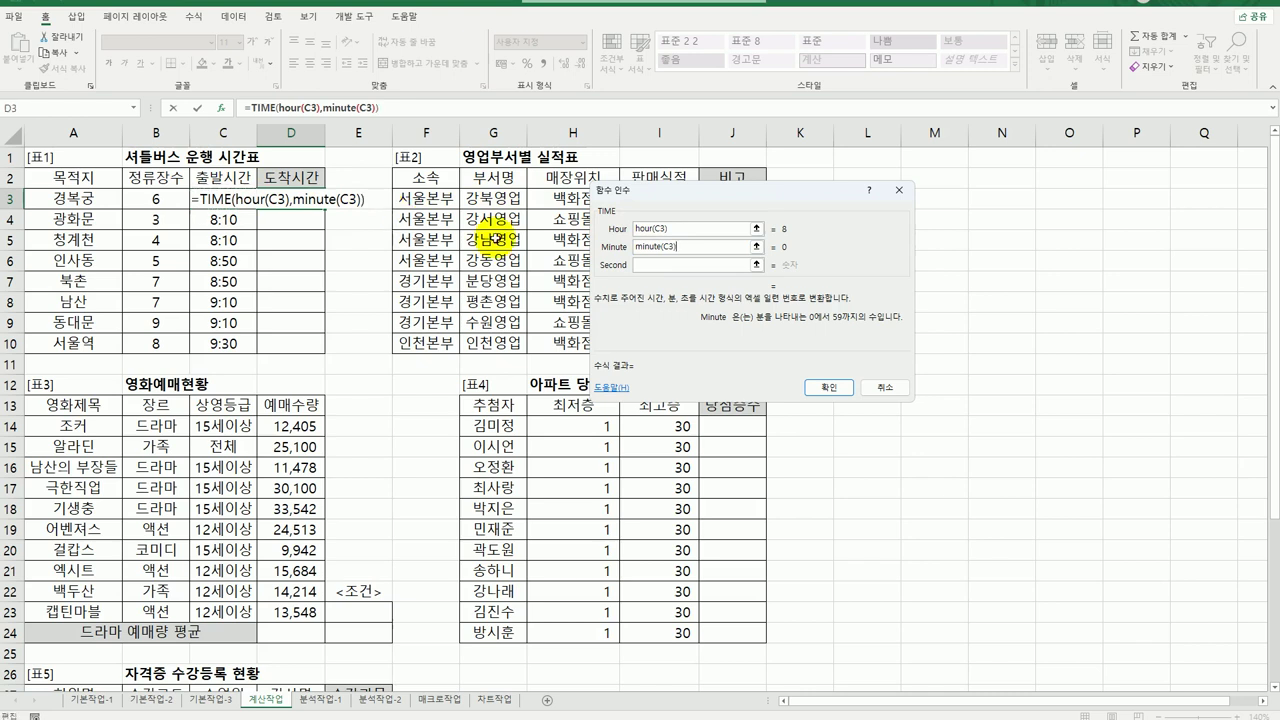
{"action": "left_click", "coordinate": [651, 264]}
{"action": "type", "text": "0"}
Add B3*5 to the minute argument, confirm the D3 formula and fill it down to D10
{"action": "left_click", "coordinate": [695, 246]}
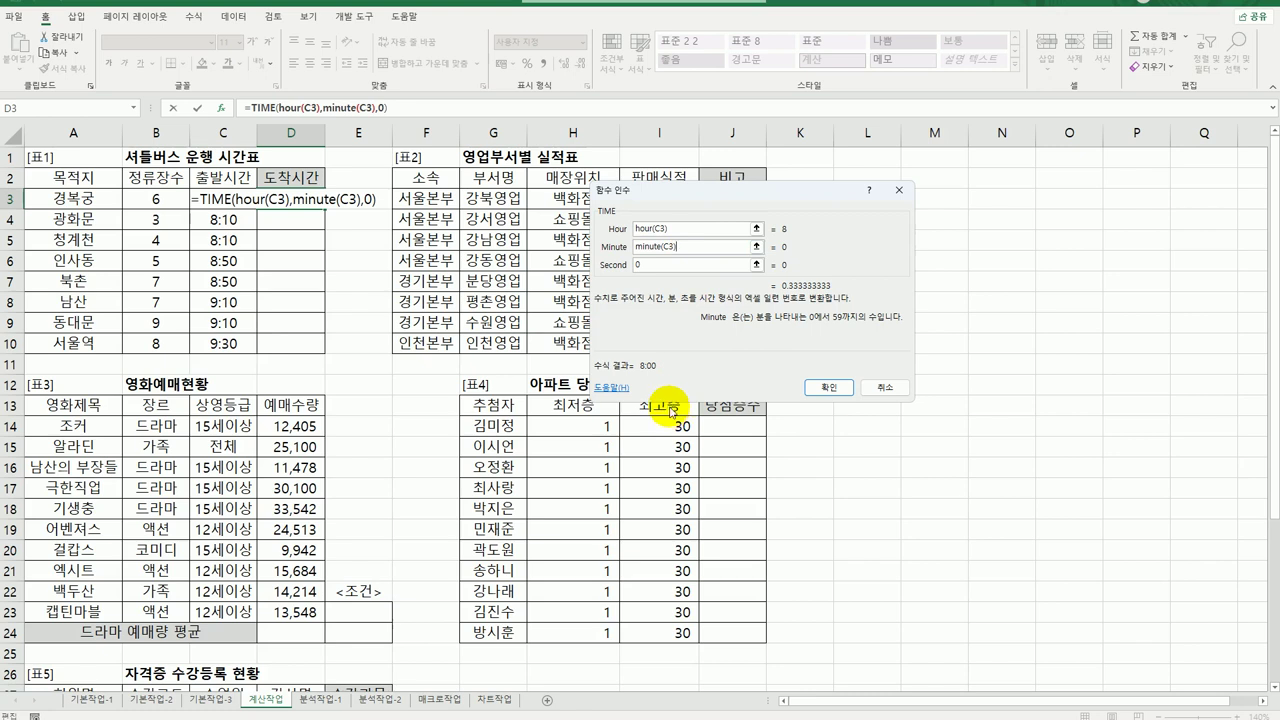
{"action": "type", "text": "+"}
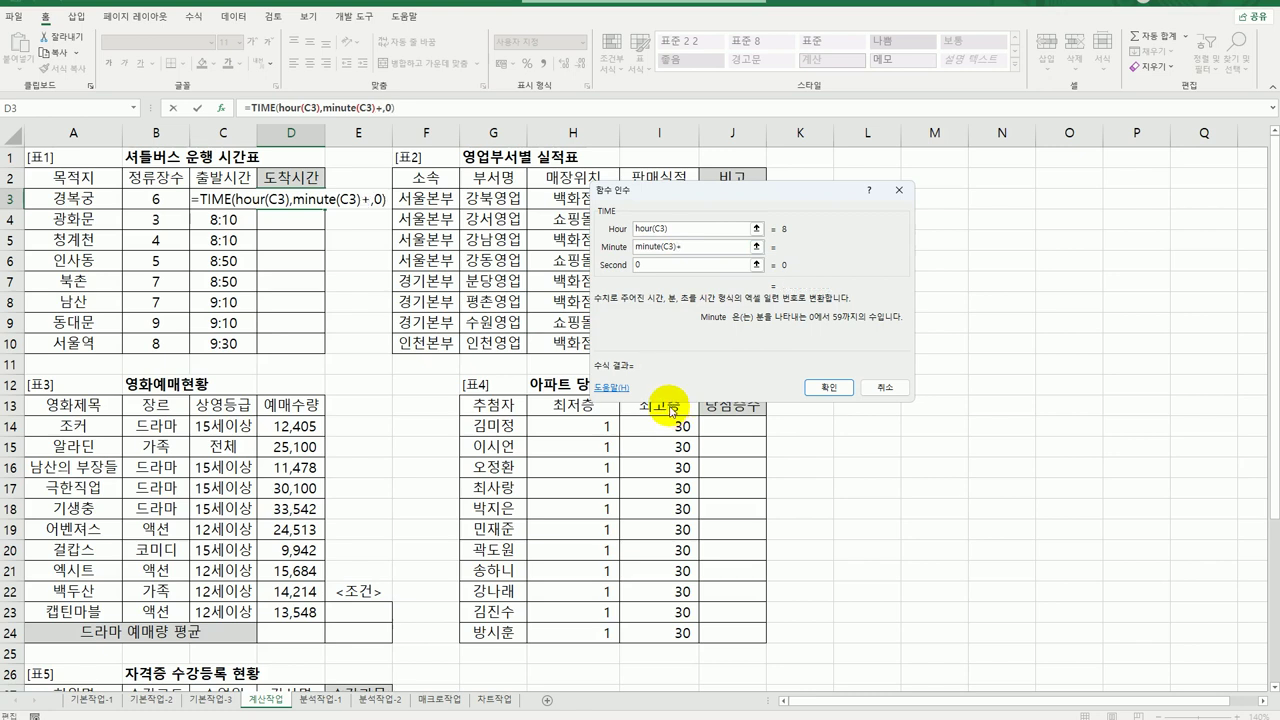
{"action": "left_click", "coordinate": [170, 198]}
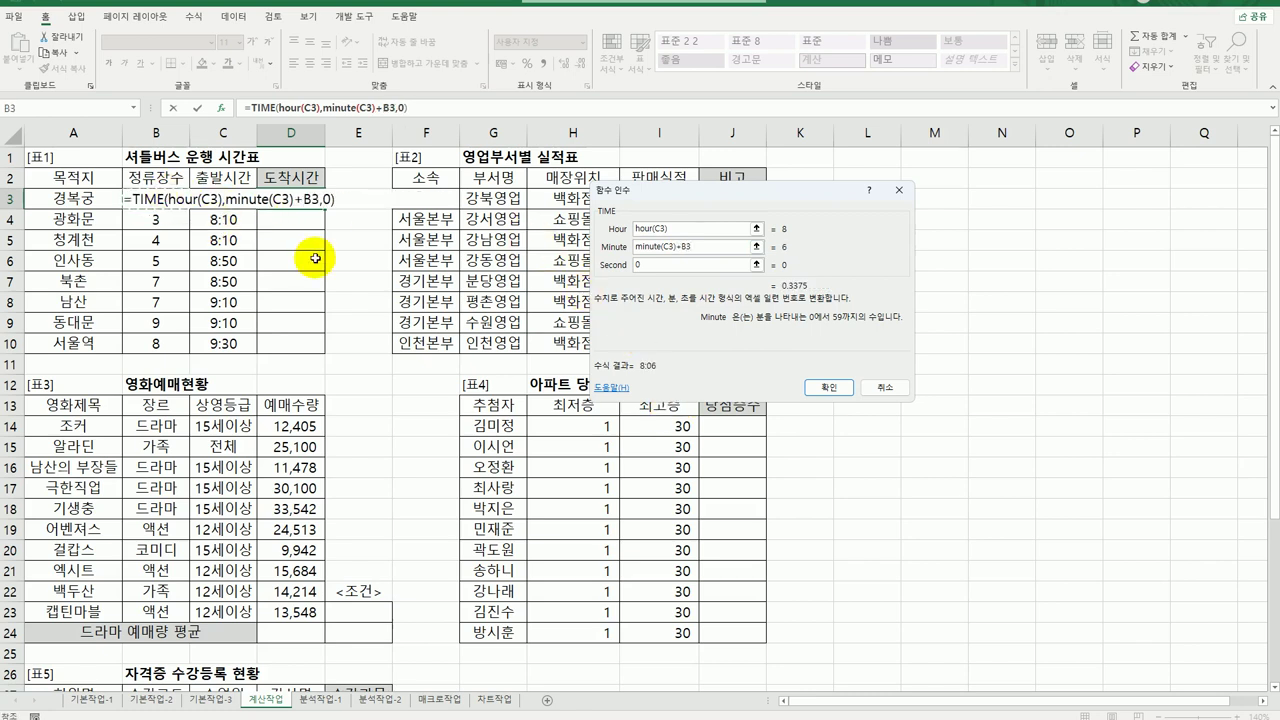
{"action": "type", "text": "*5"}
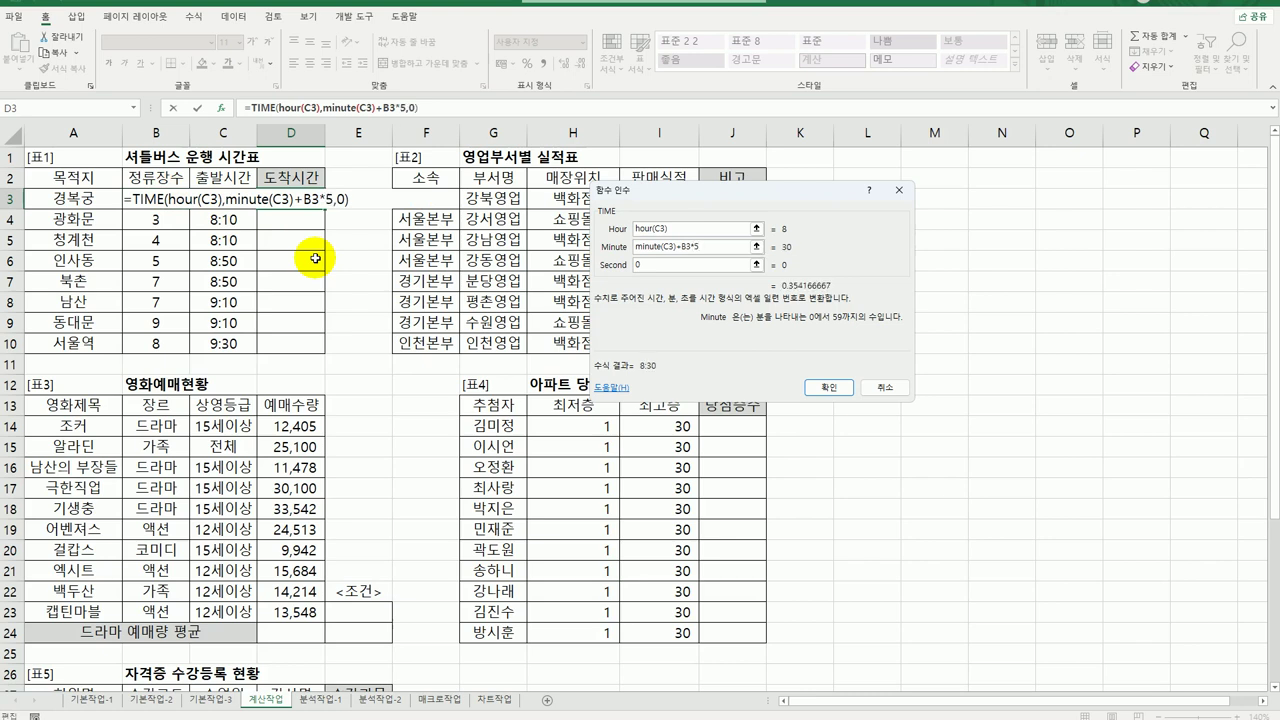
{"action": "left_click", "coordinate": [826, 386]}
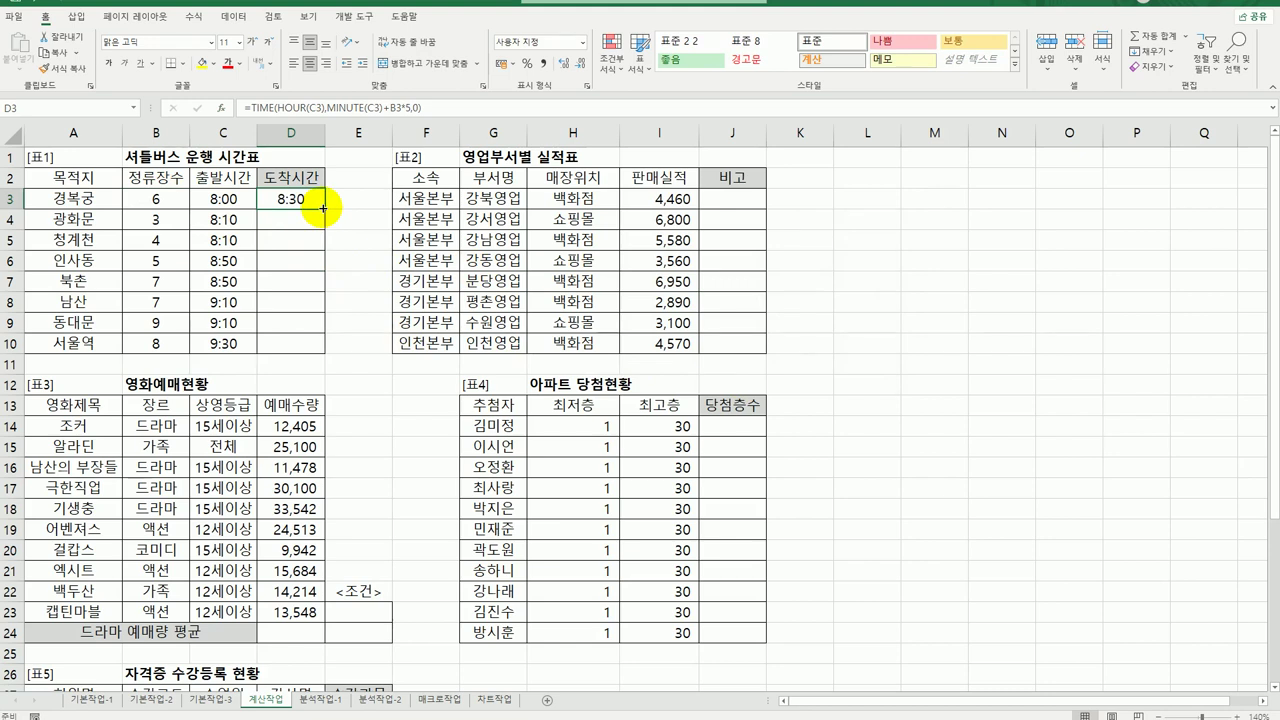
{"action": "left_click_drag", "start_coordinate": [325, 208], "coordinate": [310, 355]}
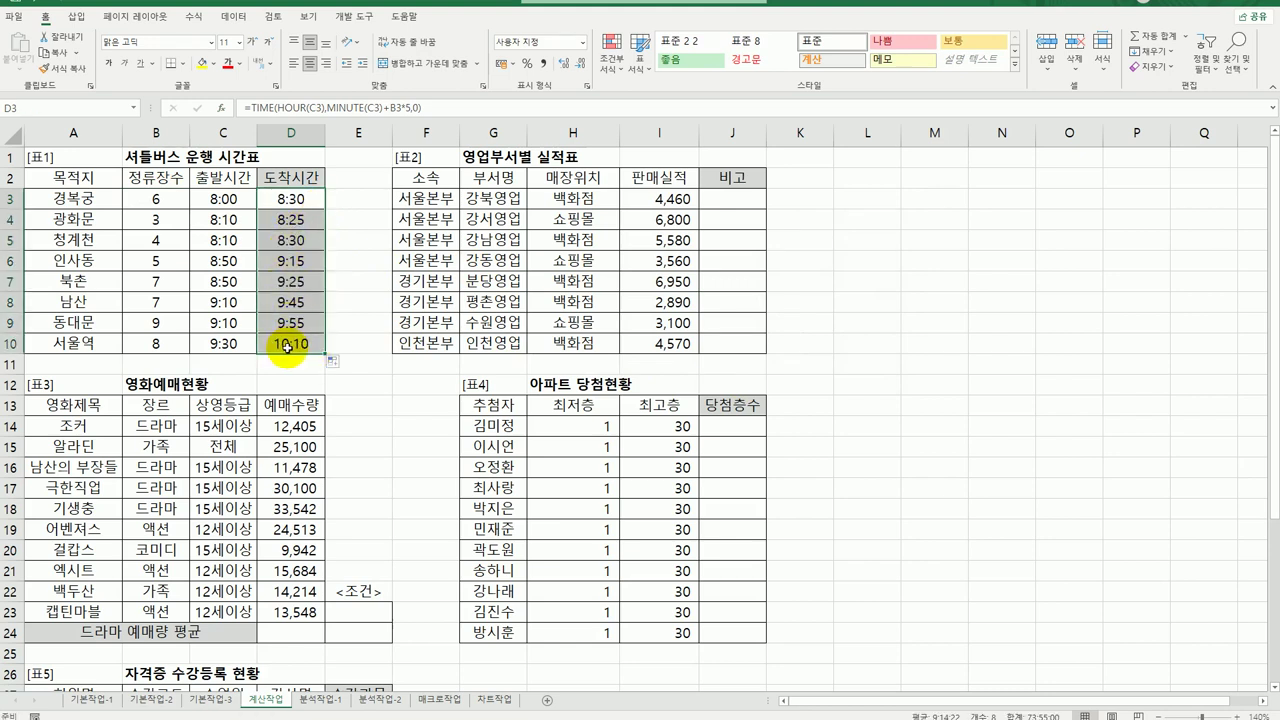
{"action": "left_click", "coordinate": [292, 198]}
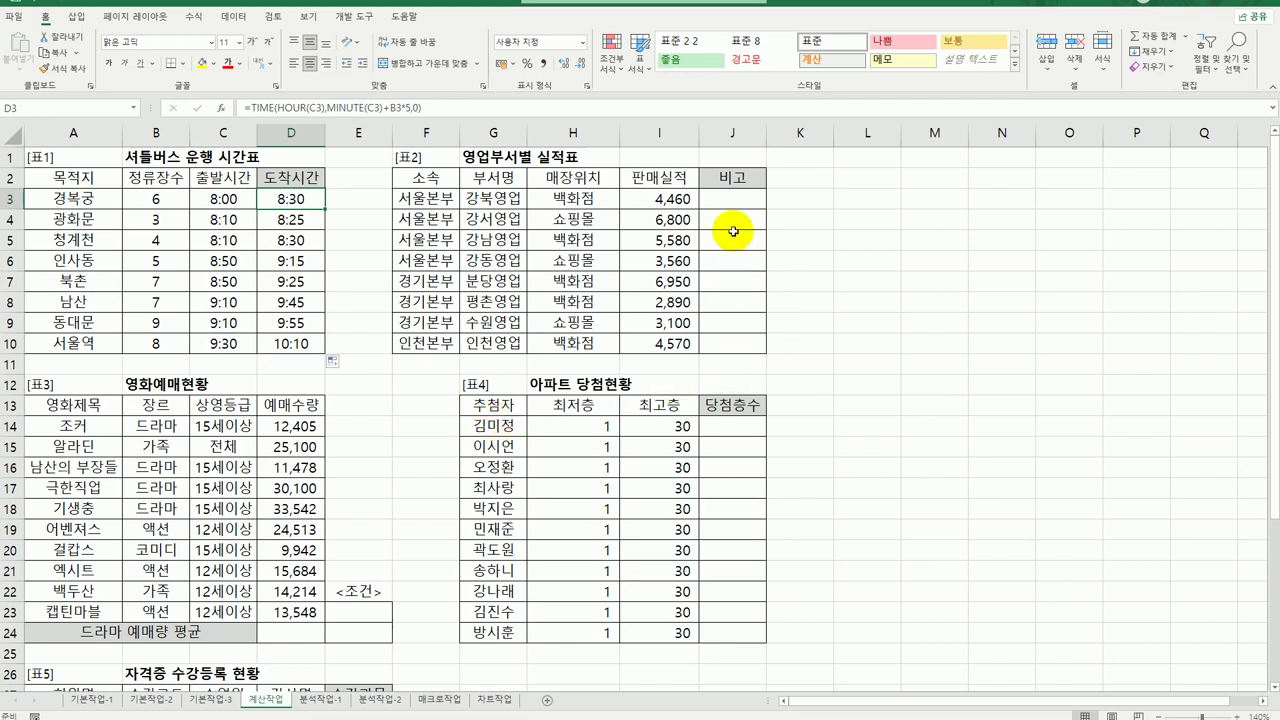
Begin a LARGE formula in J3, the first 비고 cell of table 2
{"action": "left_click", "coordinate": [730, 196]}
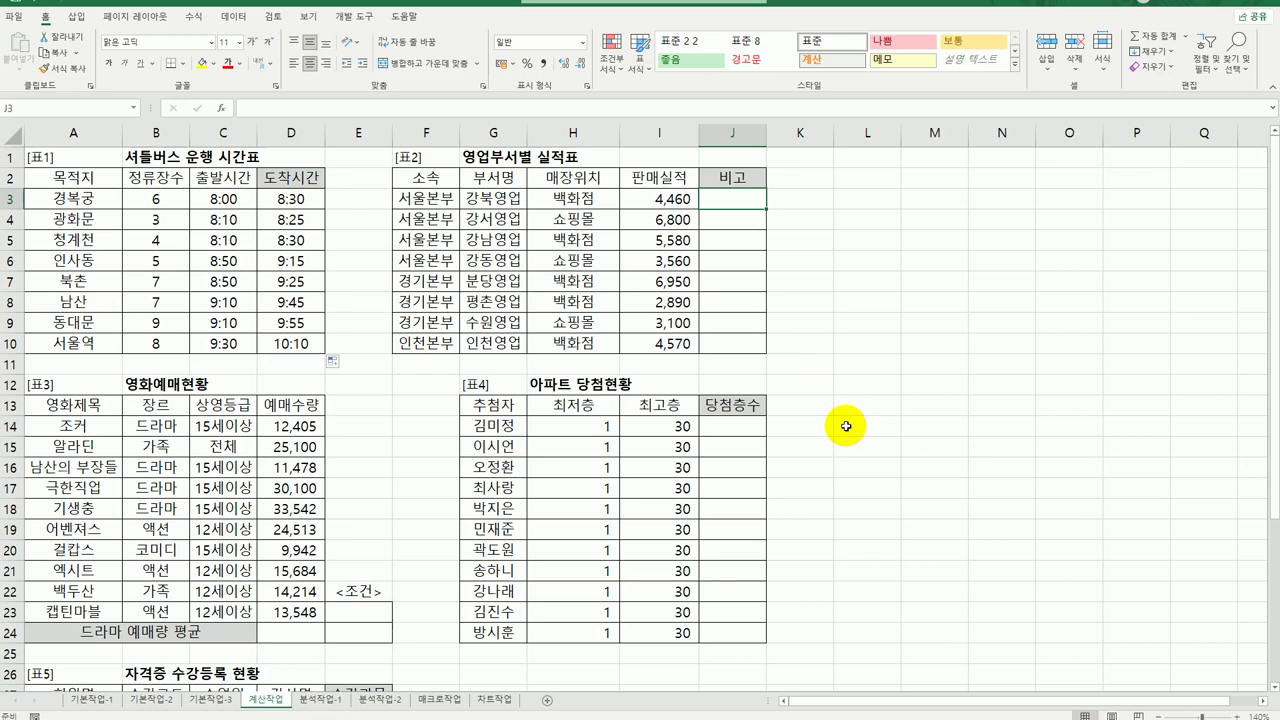
{"action": "type", "text": "="}
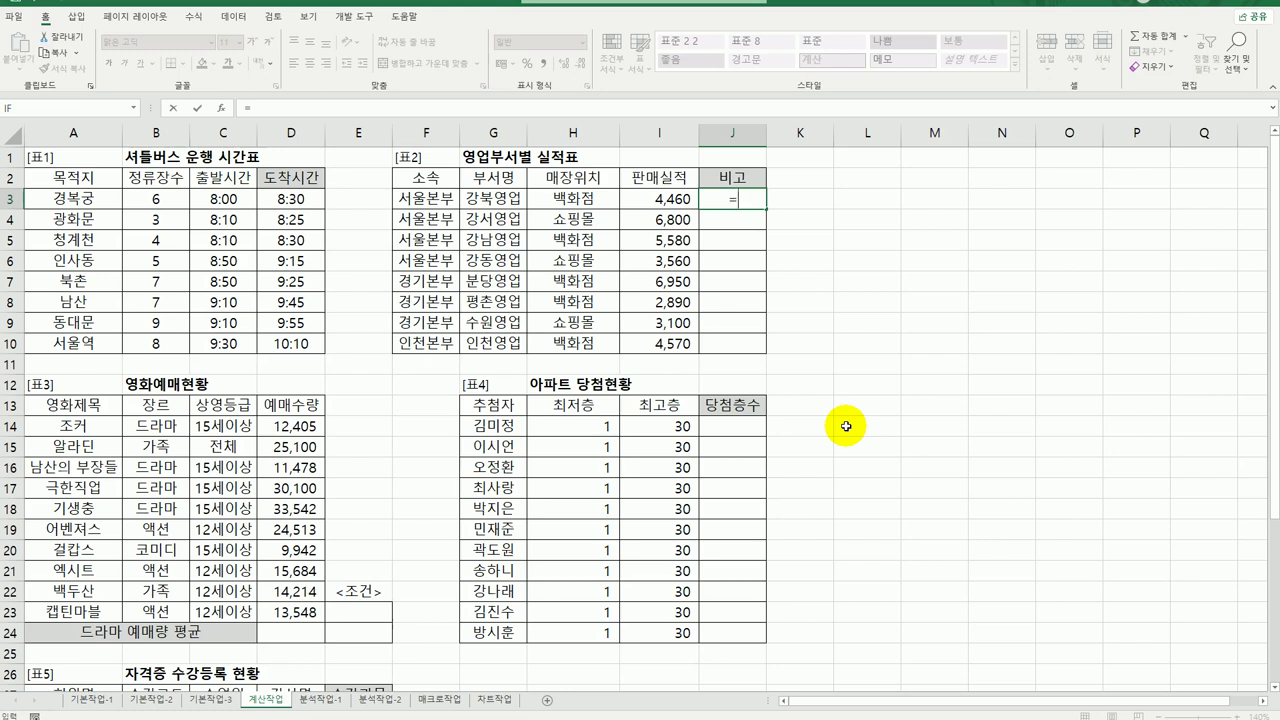
{"action": "type", "text": "l"}
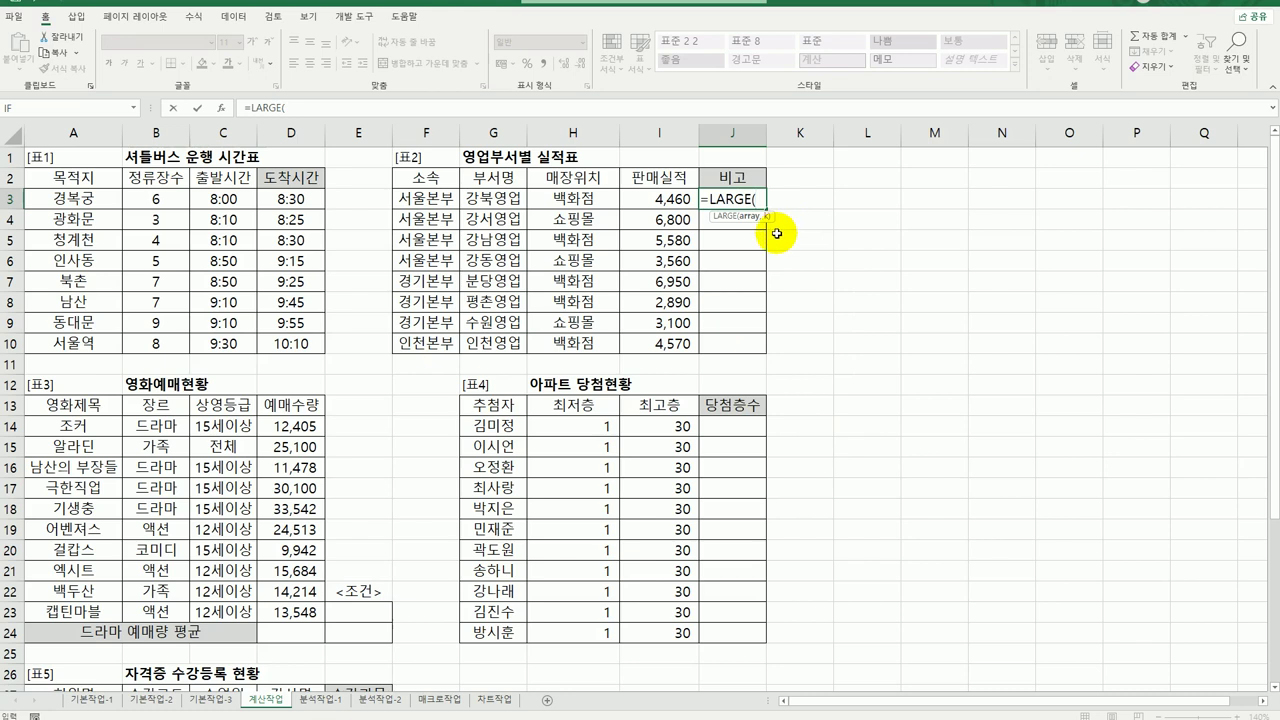
{"action": "left_click_drag", "start_coordinate": [668, 196], "coordinate": [657, 335]}
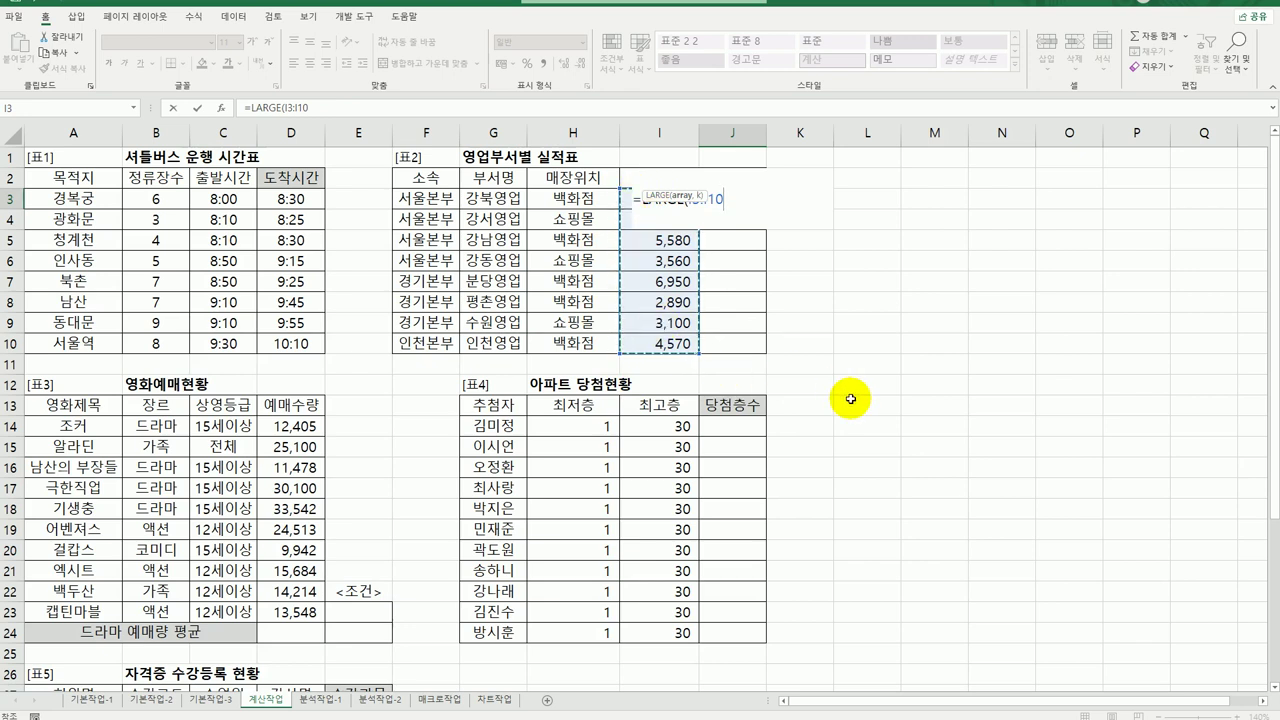
{"action": "key", "text": "F4"}
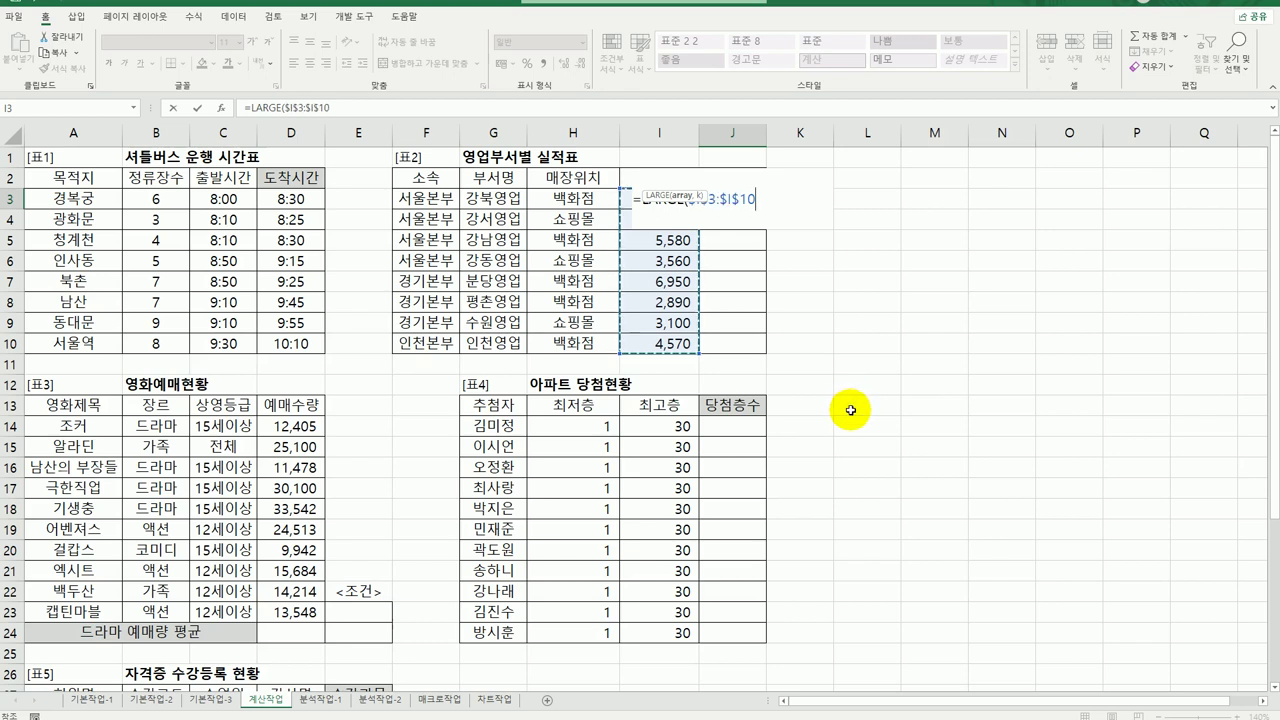
{"action": "type", "text": ","}
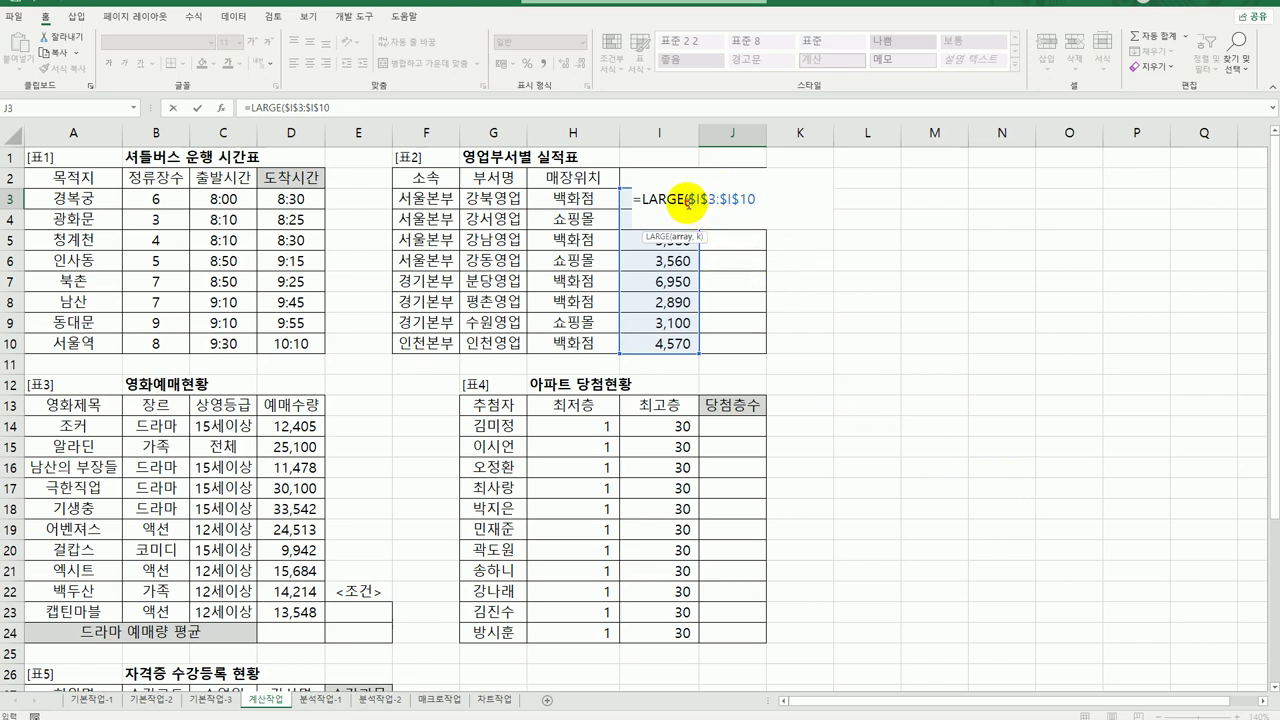
{"action": "left_click_drag", "start_coordinate": [688, 201], "coordinate": [772, 205]}
{"action": "key", "text": "BackSpace"}
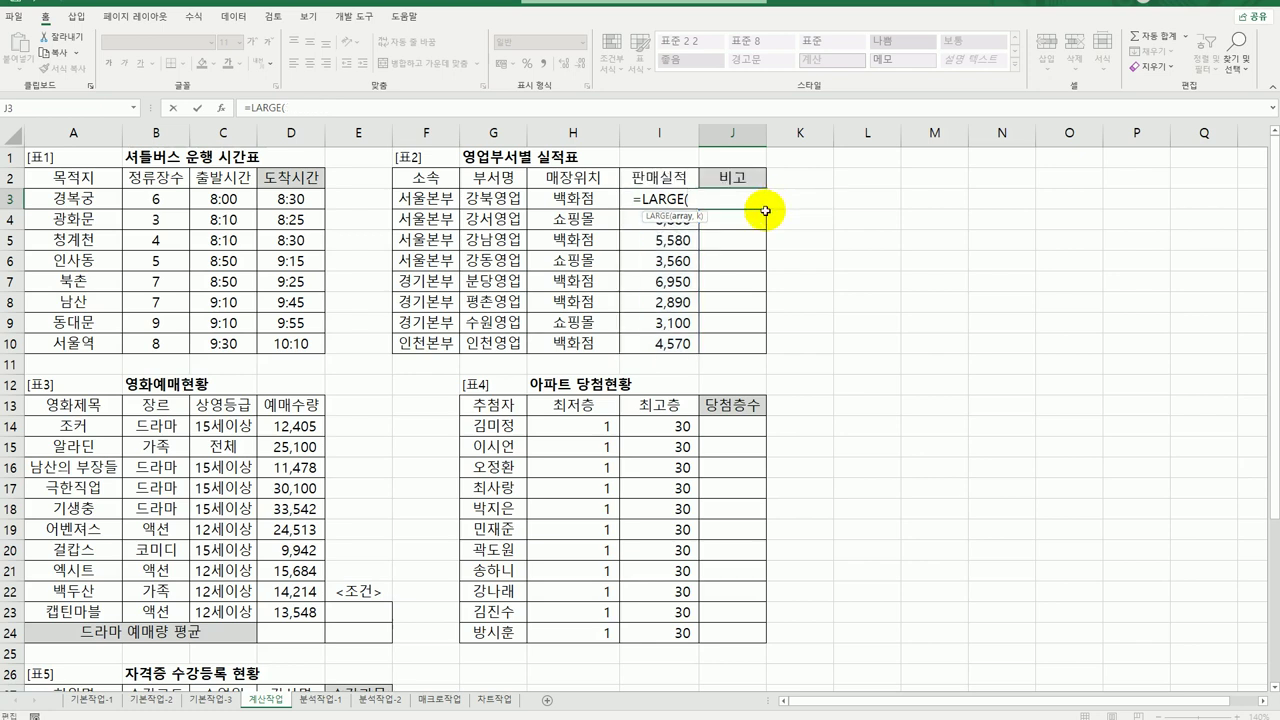
Open the function arguments for LARGE in J3 and set Array to the absolute 판매실적 range $I$3:$I$10
{"action": "left_click", "coordinate": [223, 112]}
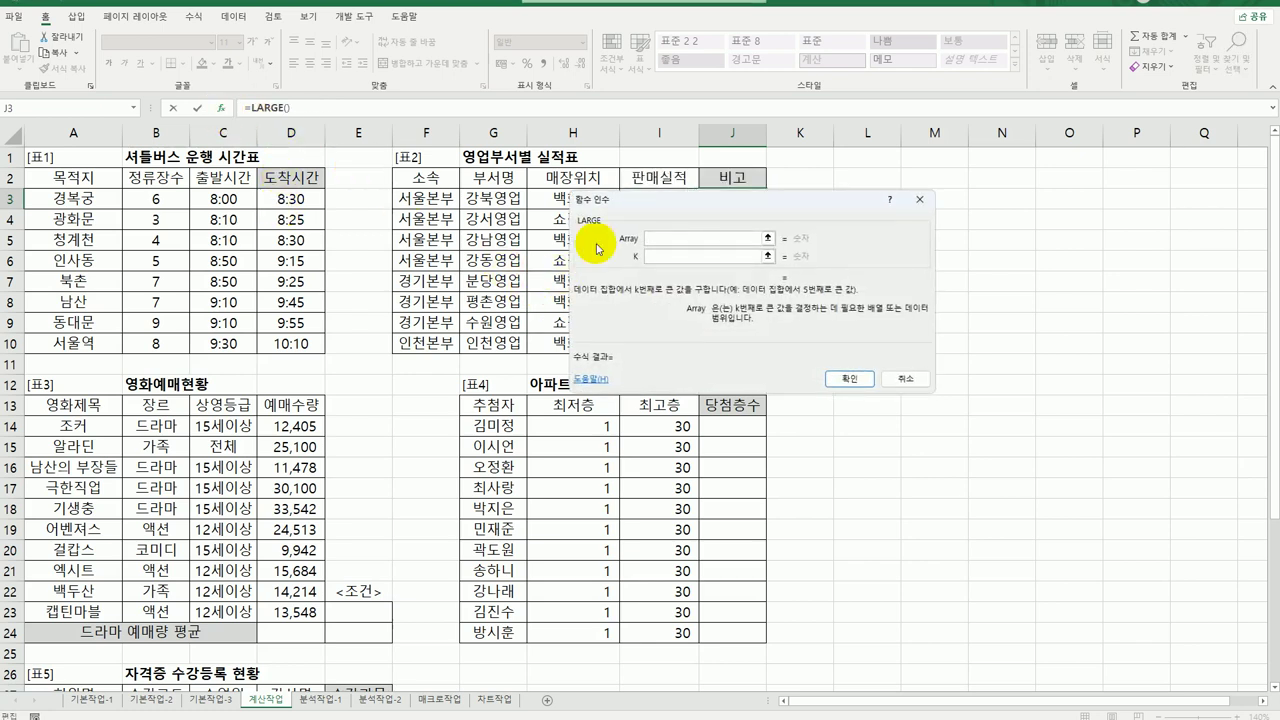
{"action": "left_click_drag", "start_coordinate": [662, 206], "coordinate": [782, 246]}
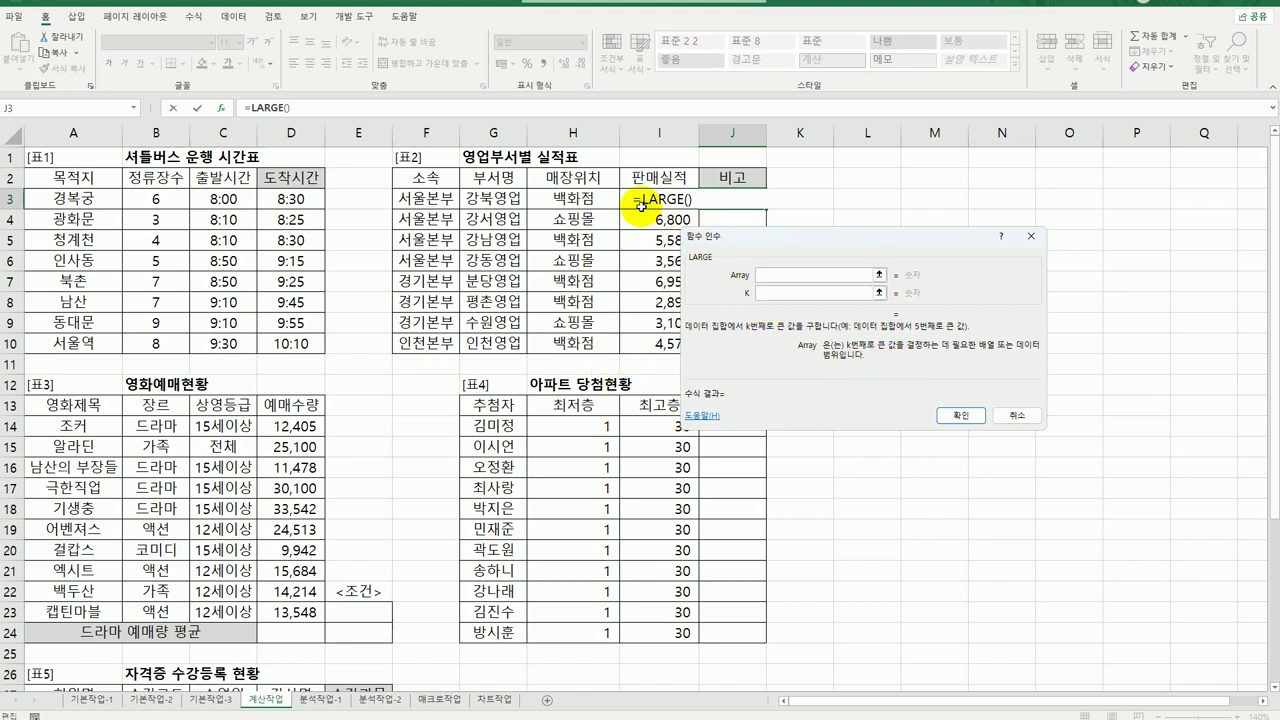
{"action": "left_click_drag", "start_coordinate": [638, 201], "coordinate": [650, 345]}
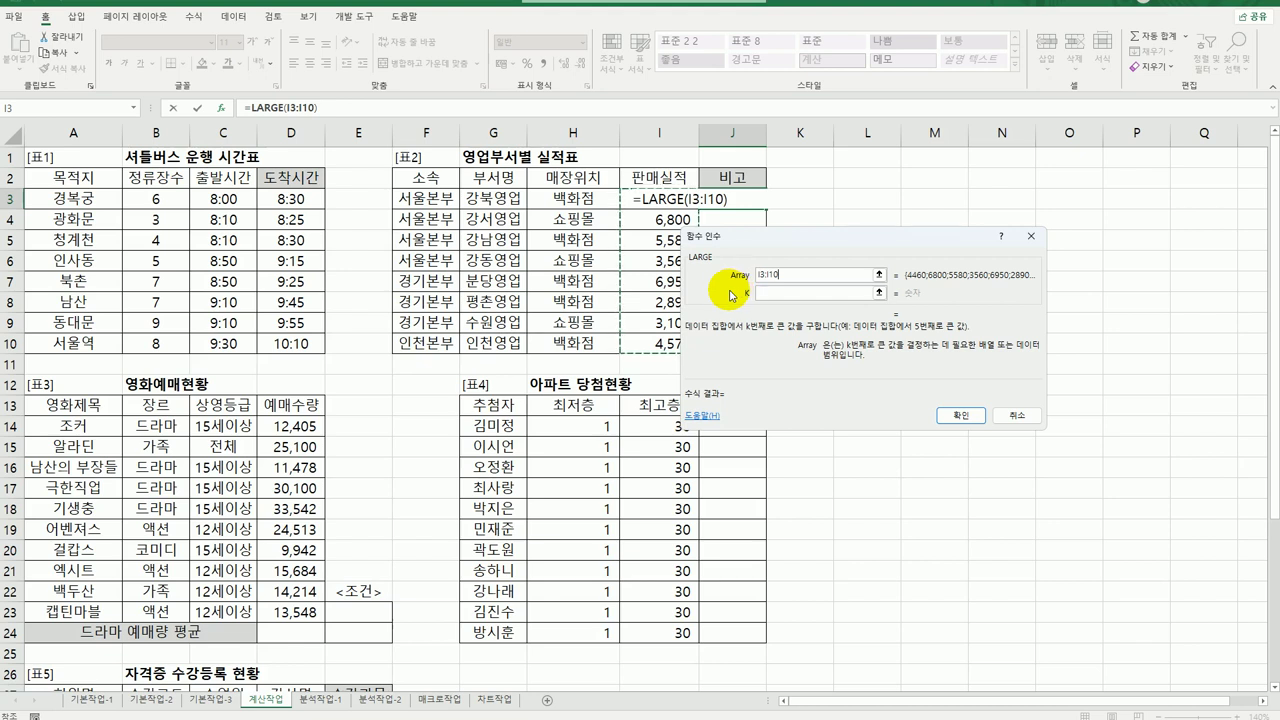
{"action": "key", "text": "F4"}
Set K to 1, confirm the LARGE formula in J3 and fill it down to J10
{"action": "left_click", "coordinate": [783, 293]}
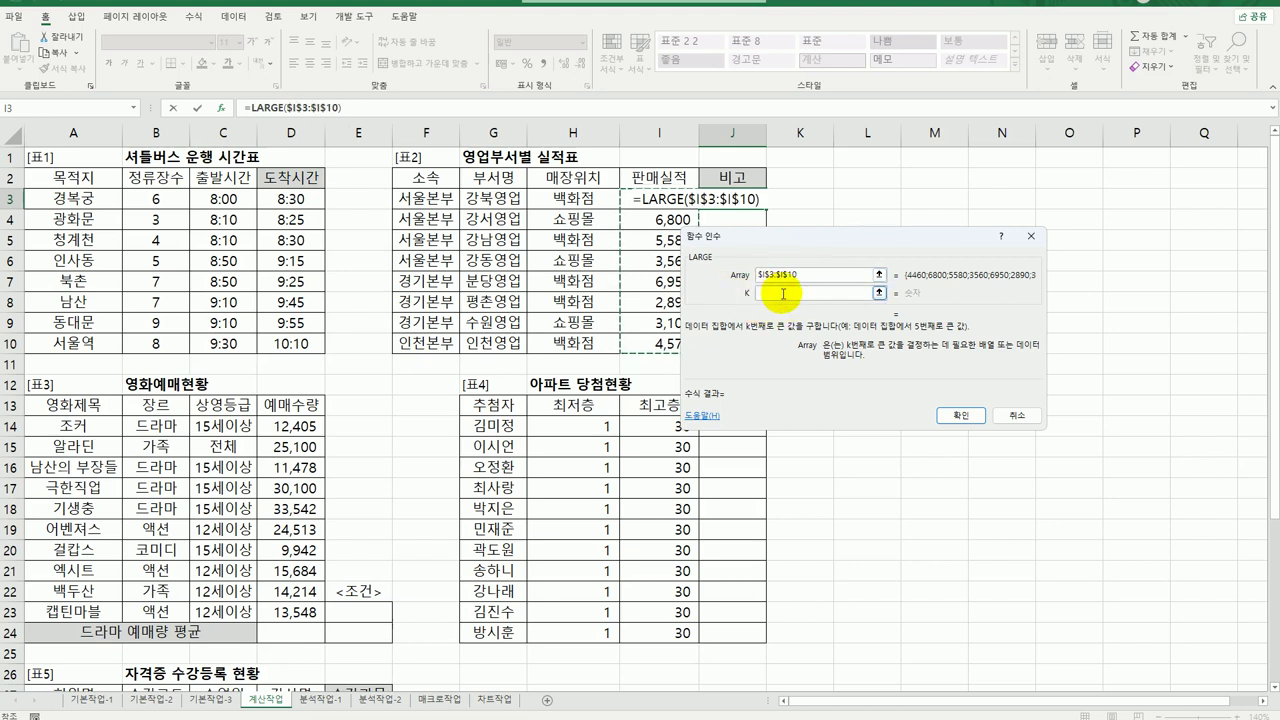
{"action": "left_click", "coordinate": [783, 293]}
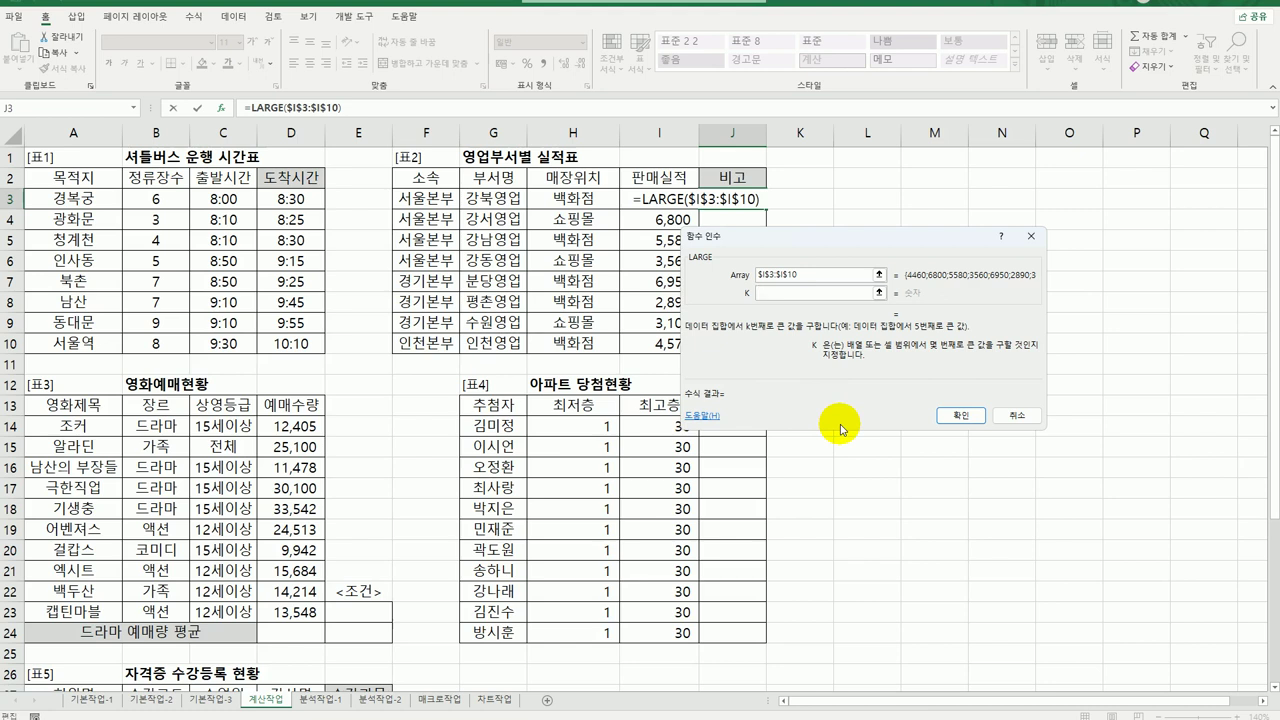
{"action": "type", "text": "1"}
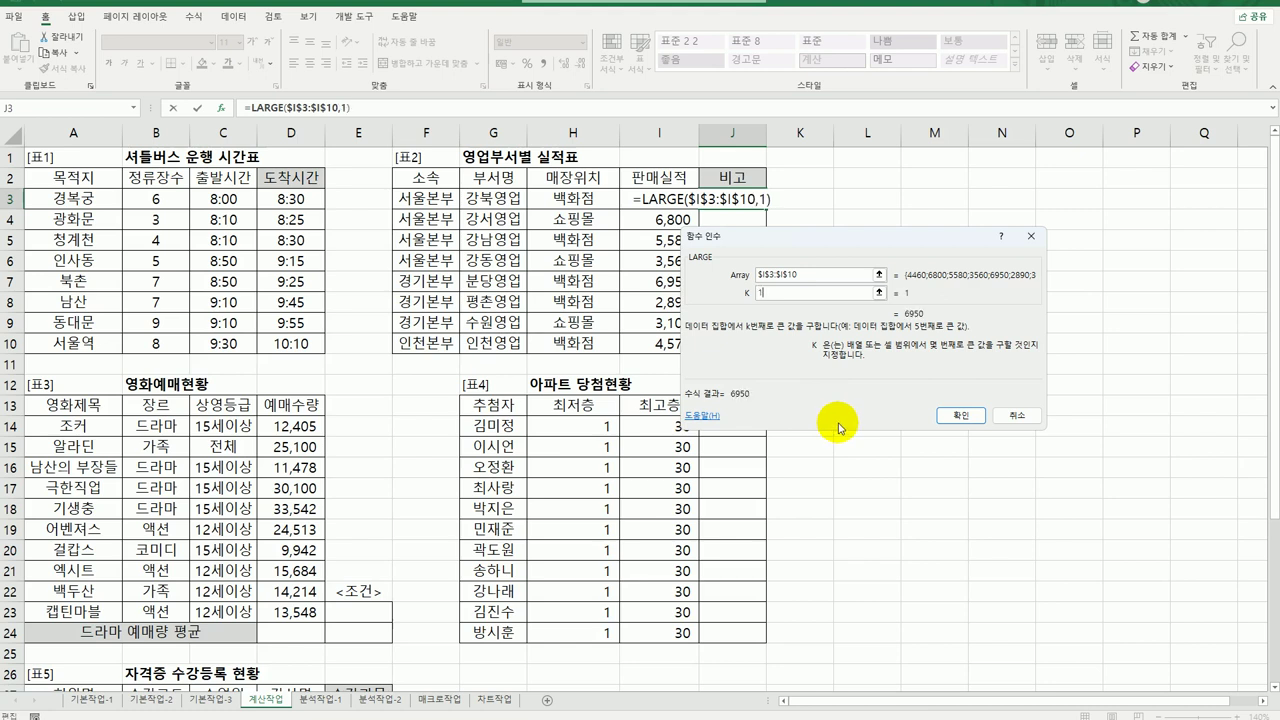
{"action": "left_click", "coordinate": [944, 415]}
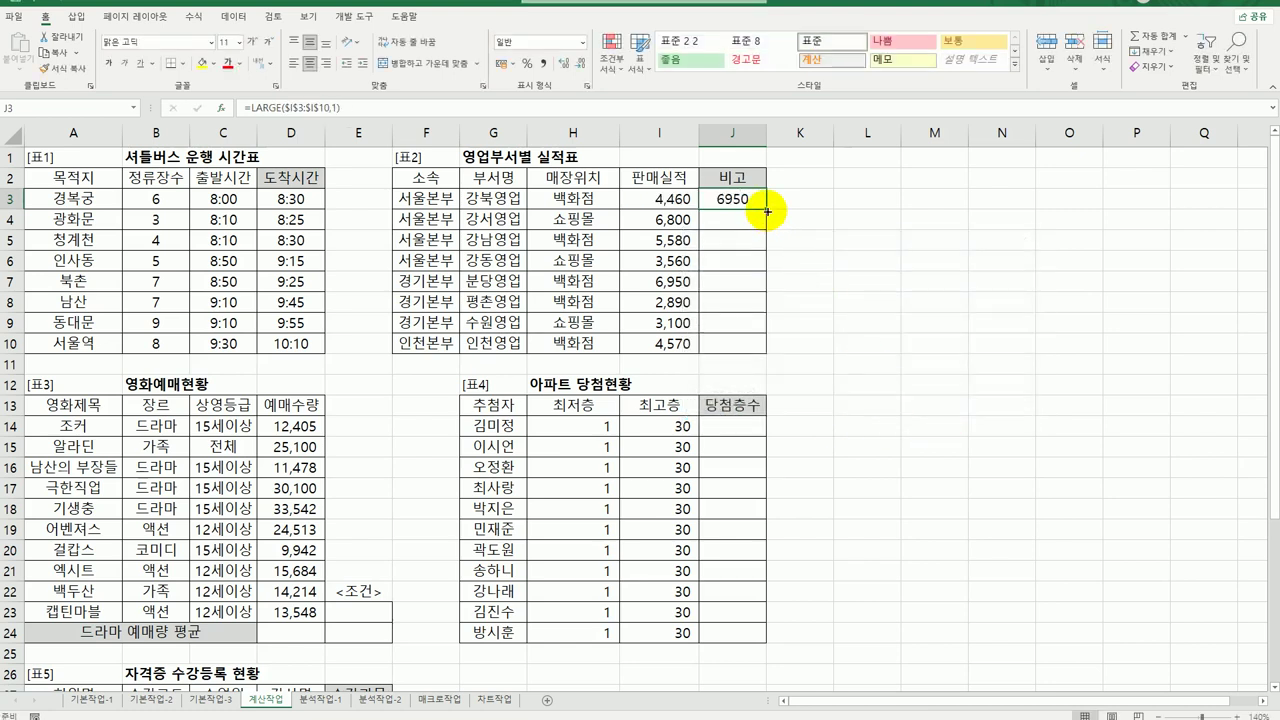
{"action": "left_click_drag", "start_coordinate": [767, 210], "coordinate": [753, 355]}
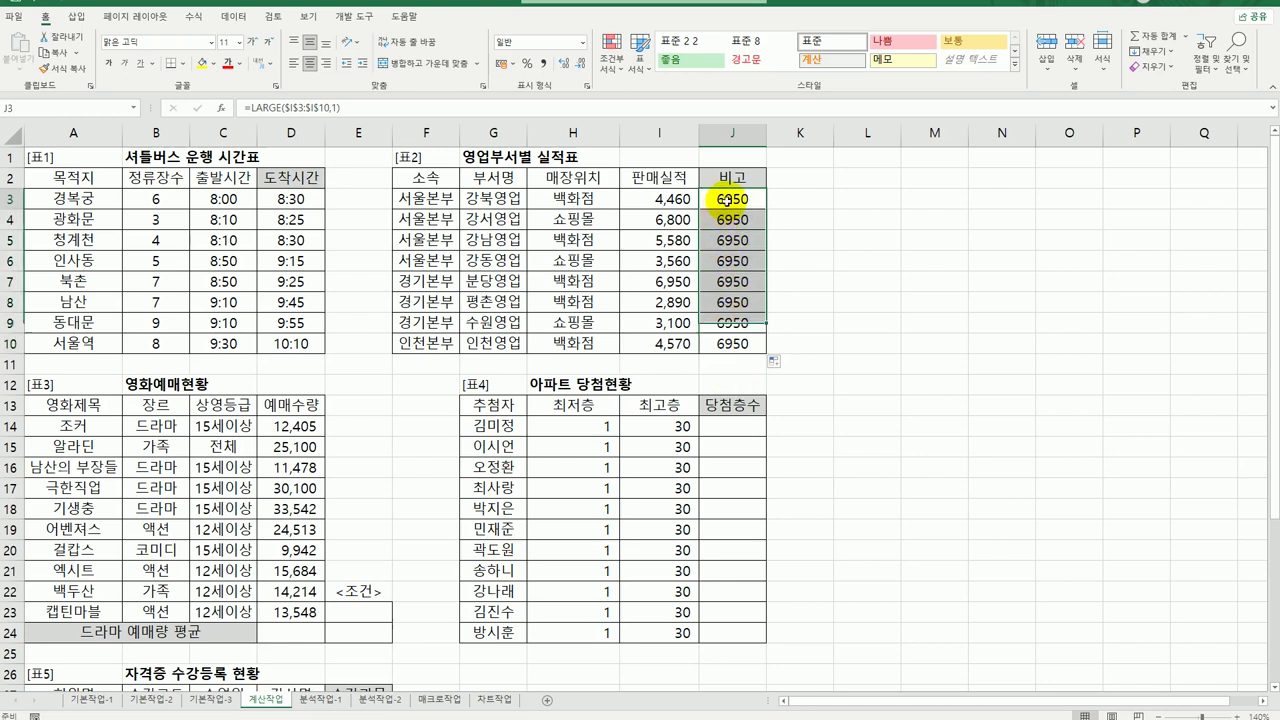
Compare the 판매실적 figures in column I with the LARGE results in the 비고 column, row by row down to row 7
{"action": "left_click", "coordinate": [662, 199]}
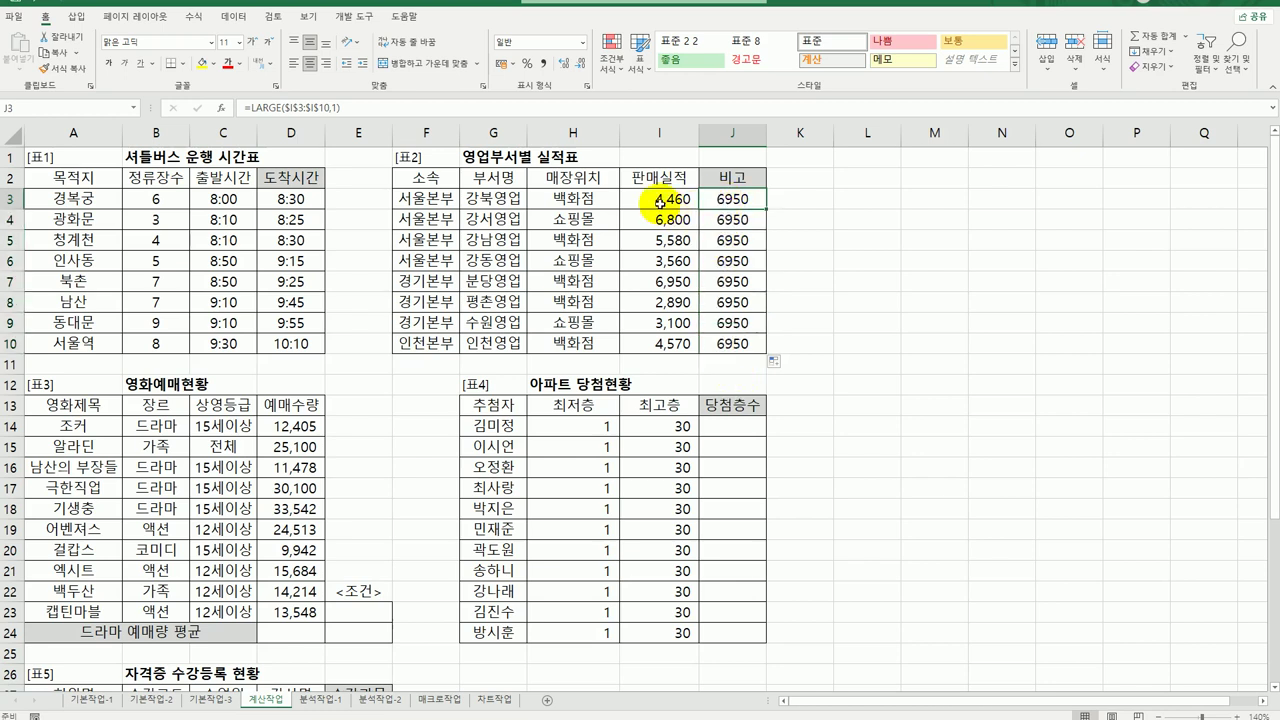
{"action": "left_click", "coordinate": [718, 196]}
{"action": "left_click", "coordinate": [679, 222]}
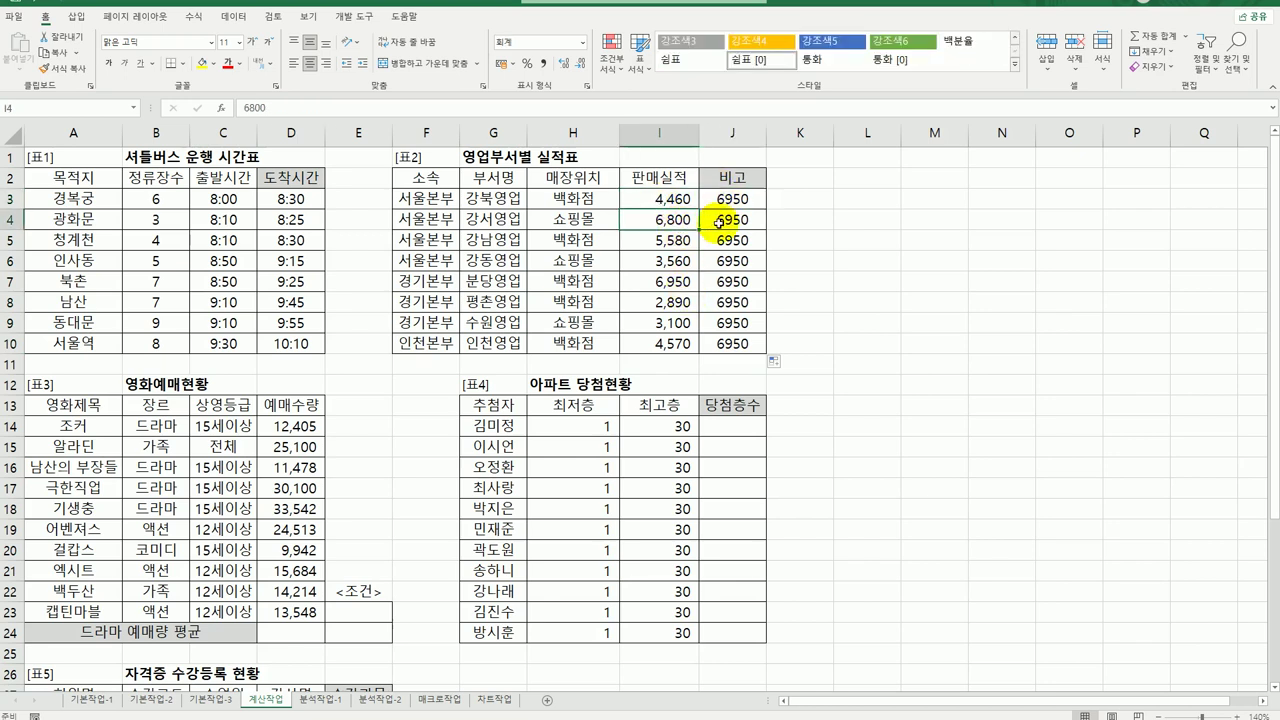
{"action": "left_click", "coordinate": [726, 219]}
{"action": "left_click", "coordinate": [698, 240]}
{"action": "left_click", "coordinate": [666, 260]}
{"action": "left_click", "coordinate": [723, 260]}
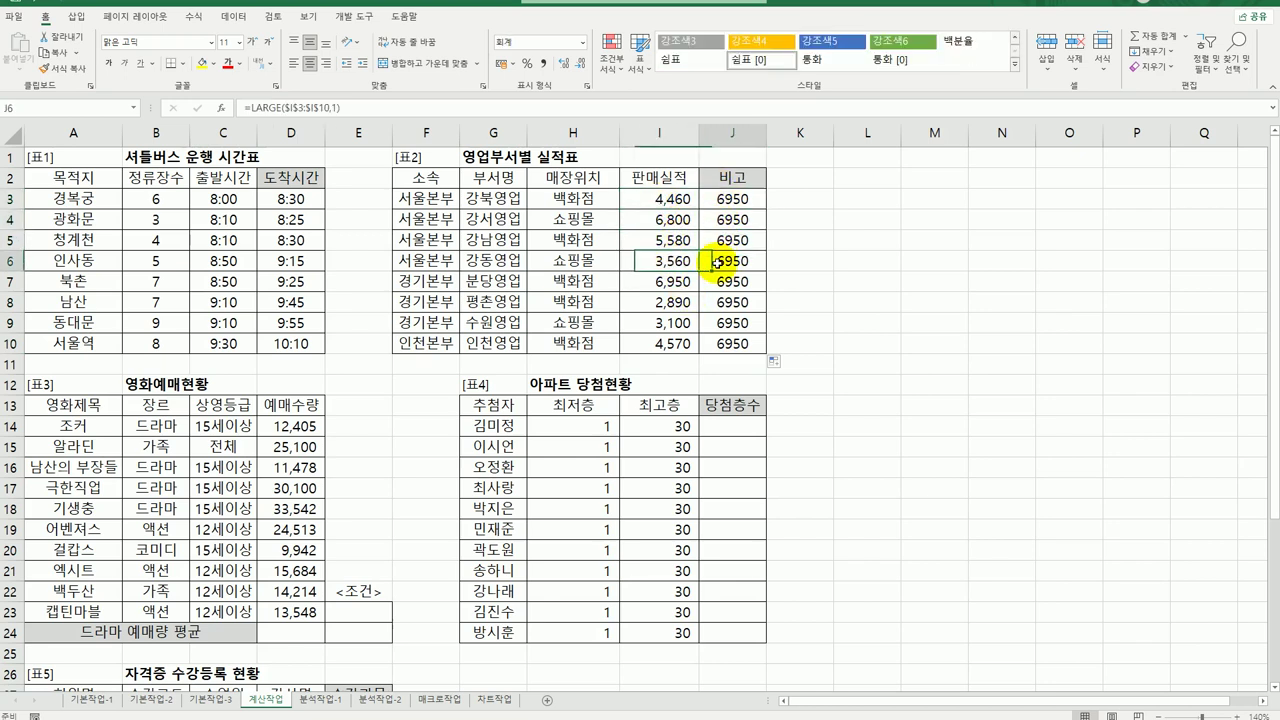
{"action": "left_click", "coordinate": [676, 281]}
{"action": "left_click", "coordinate": [724, 281]}
{"action": "left_click", "coordinate": [746, 202]}
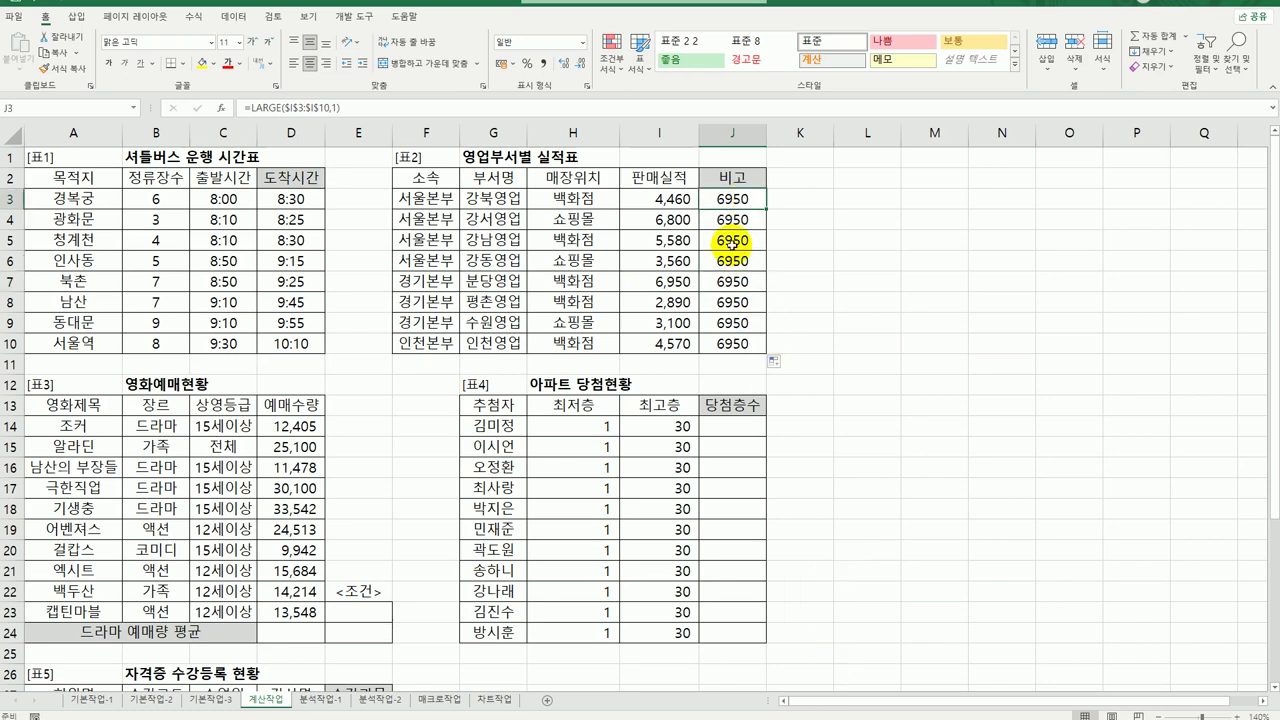
Wrap the LARGE formula in J3 in an IF function and open the IF function arguments
{"action": "double_click", "coordinate": [723, 208]}
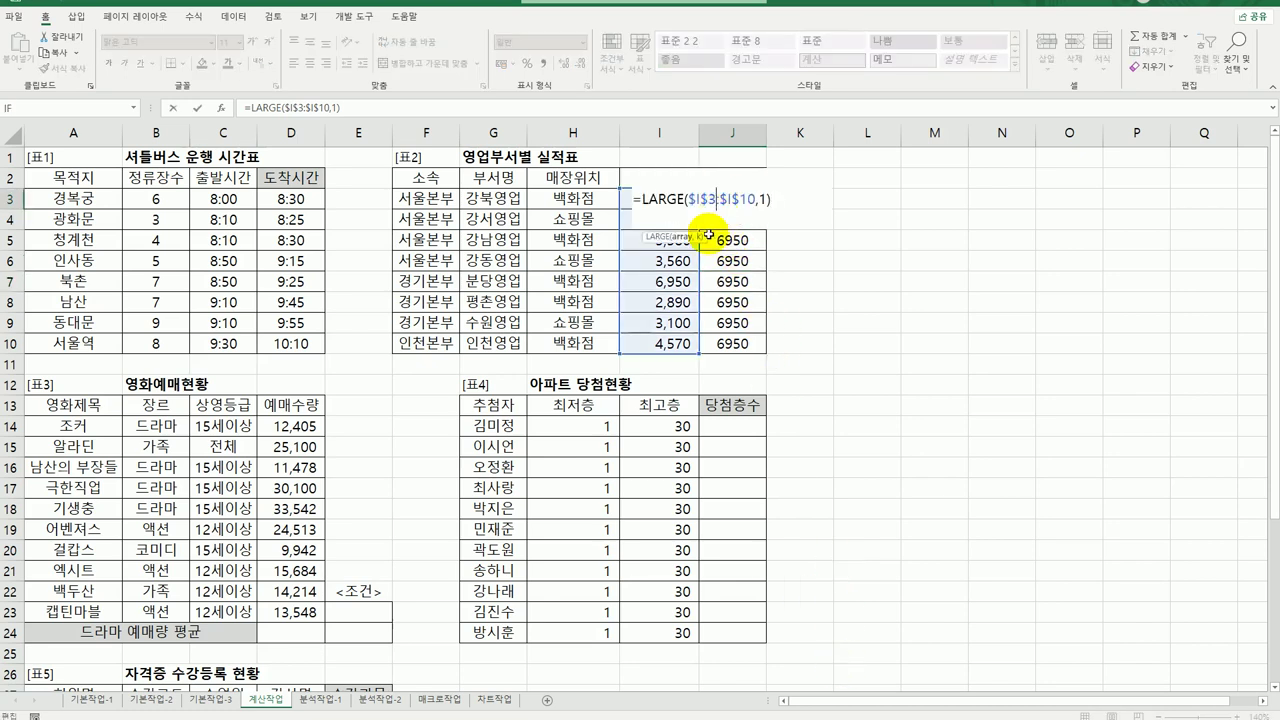
{"action": "left_click", "coordinate": [729, 199]}
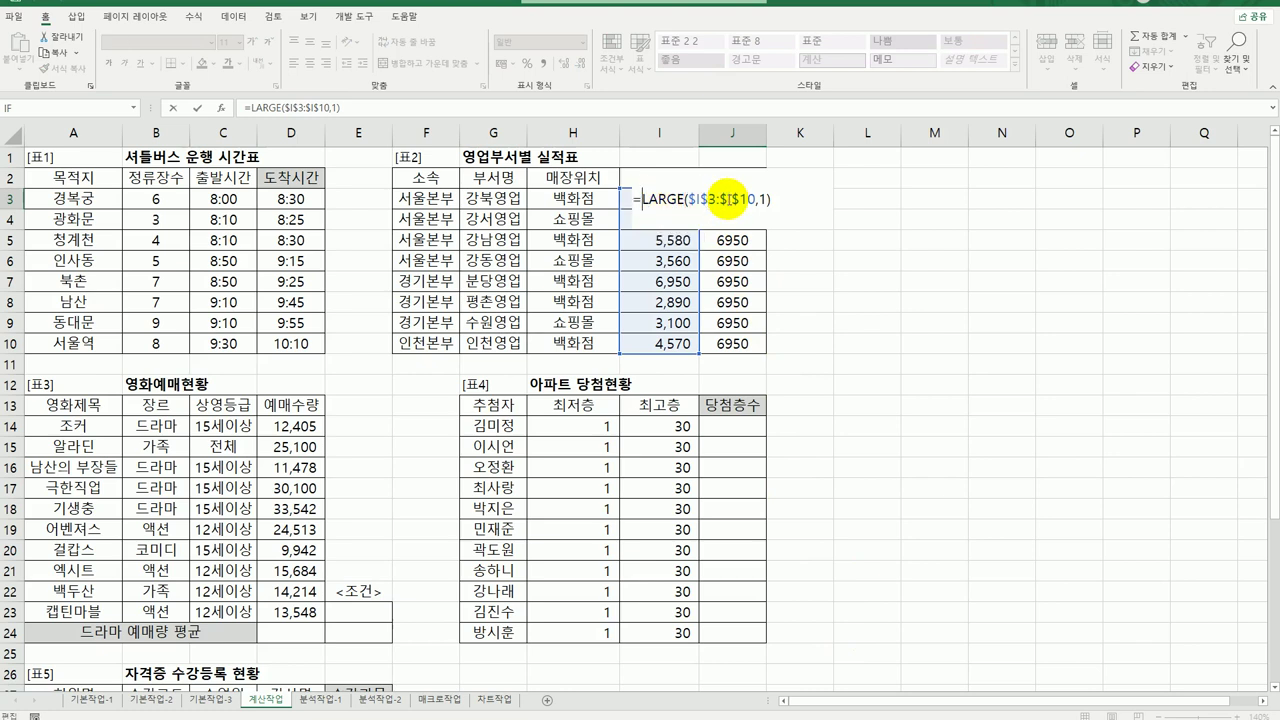
{"action": "type", "text": "I"}
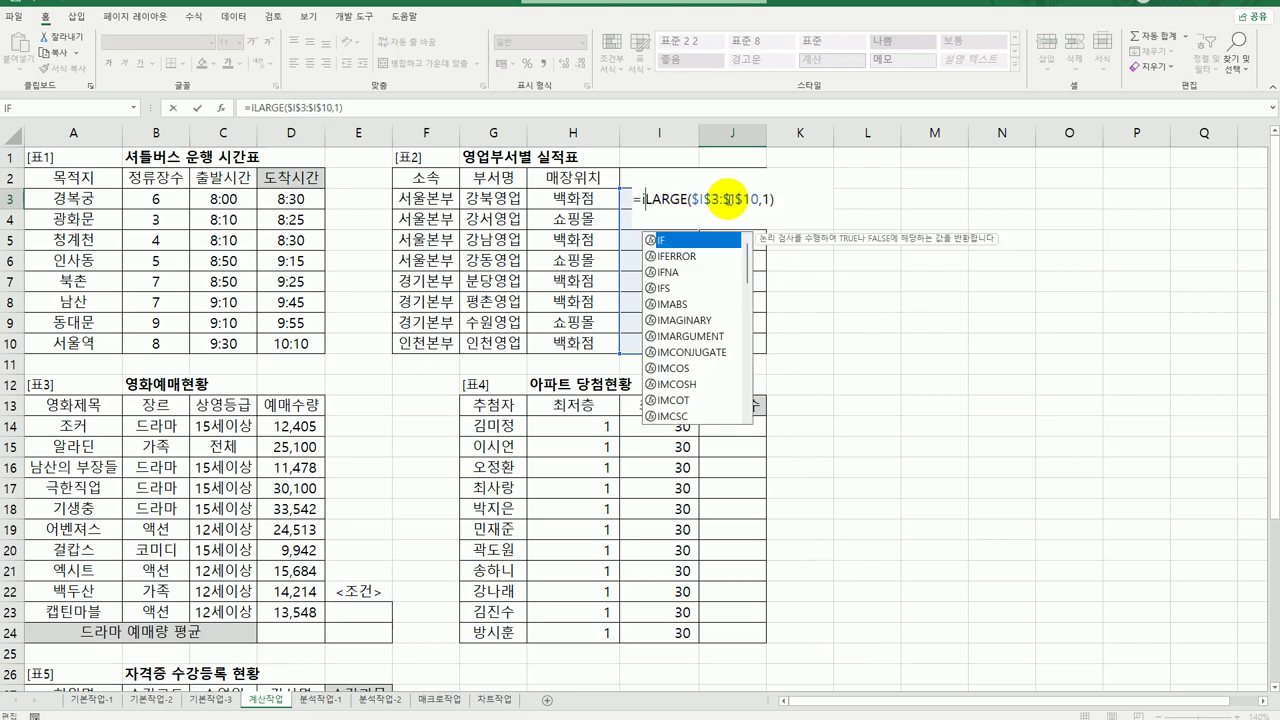
{"action": "double_click", "coordinate": [663, 239]}
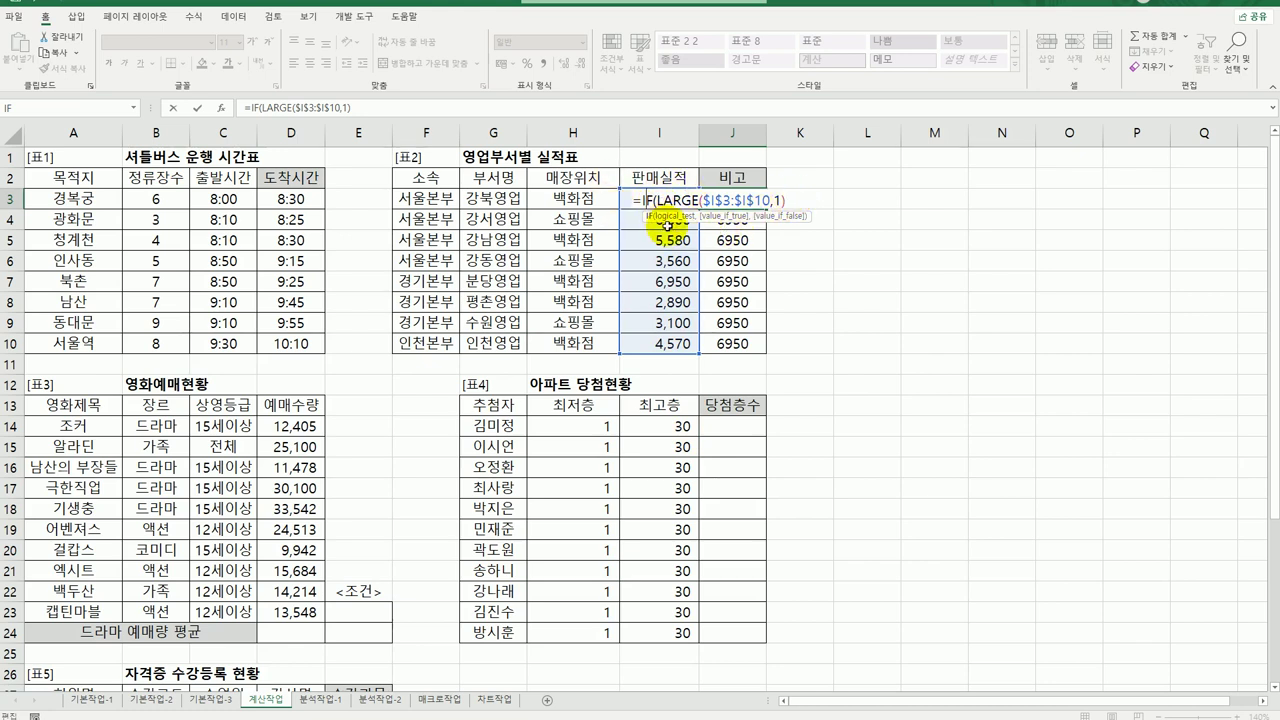
{"action": "left_click", "coordinate": [220, 105]}
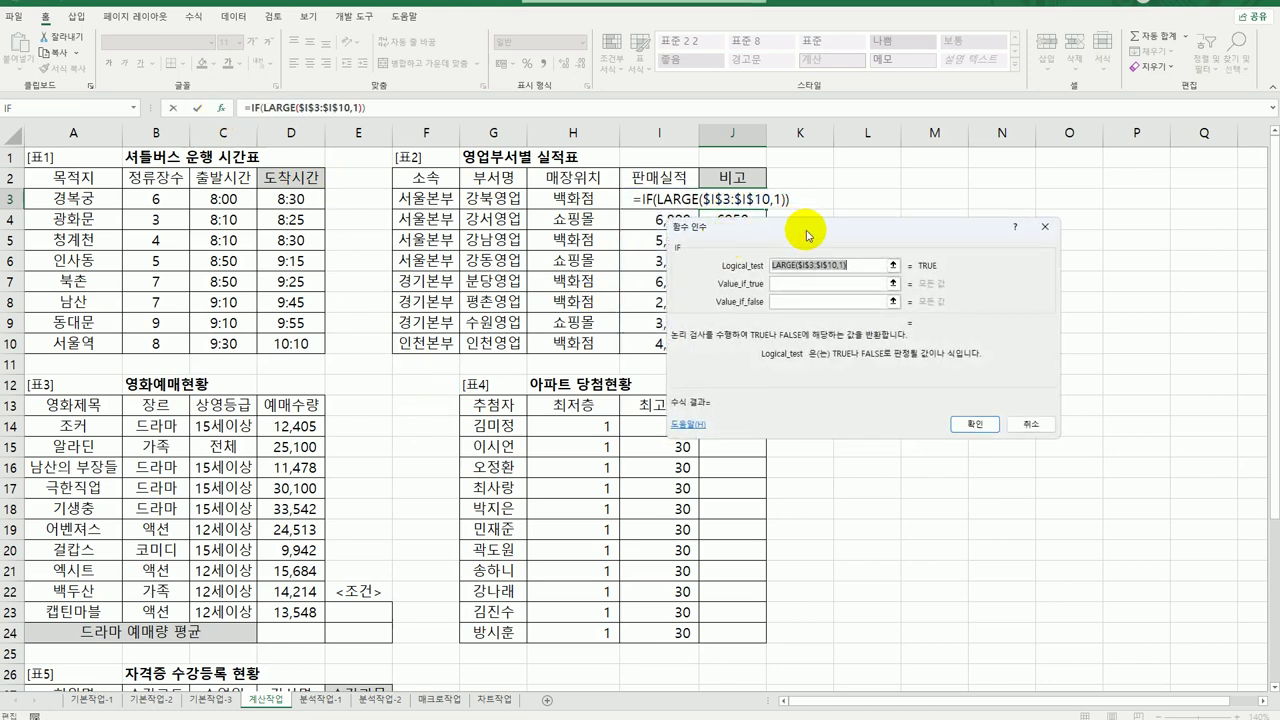
{"action": "left_click_drag", "start_coordinate": [805, 226], "coordinate": [730, 390]}
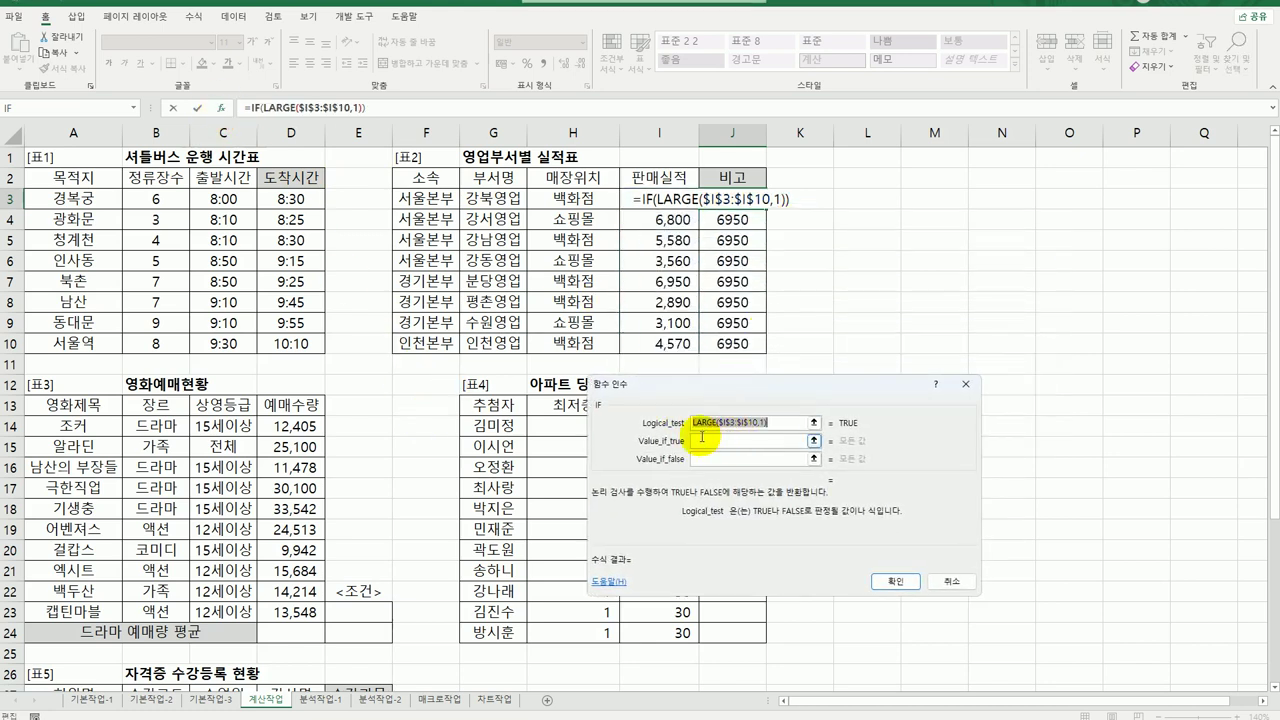
Complete the IF Logical_test as LARGE($I$3:$I$10,1)=I3
{"action": "left_click", "coordinate": [755, 440]}
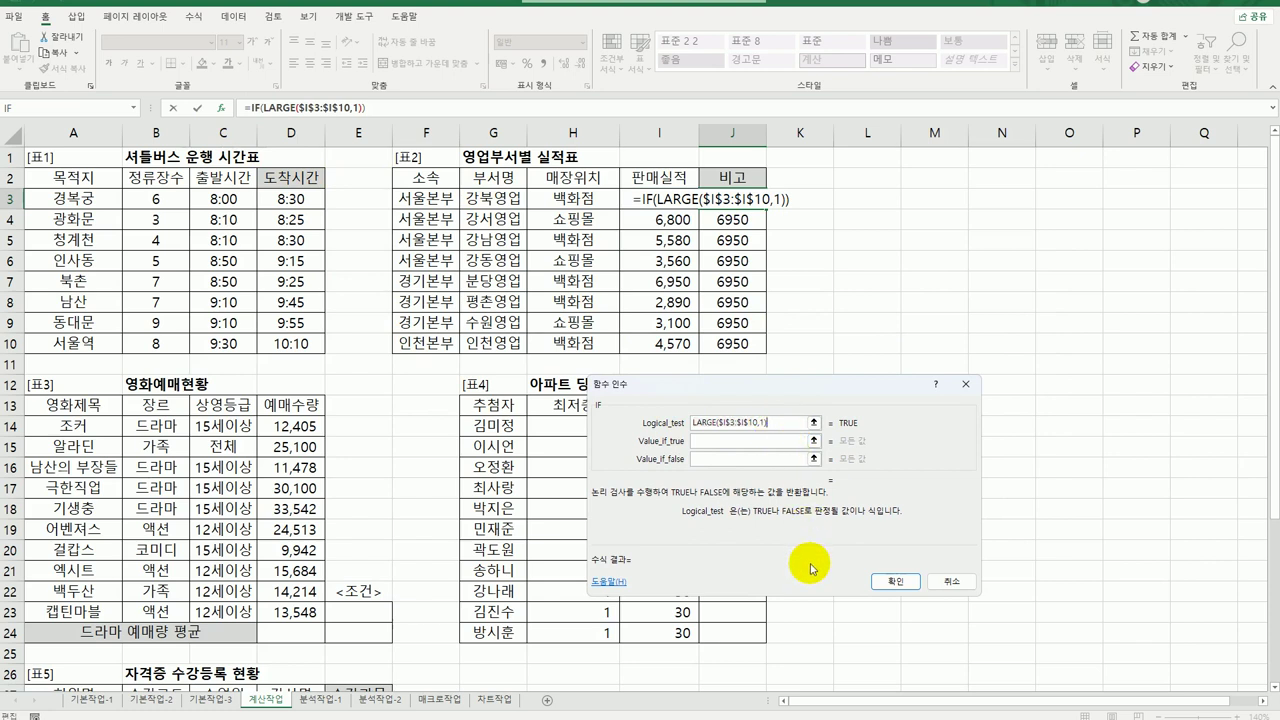
{"action": "type", "text": "="}
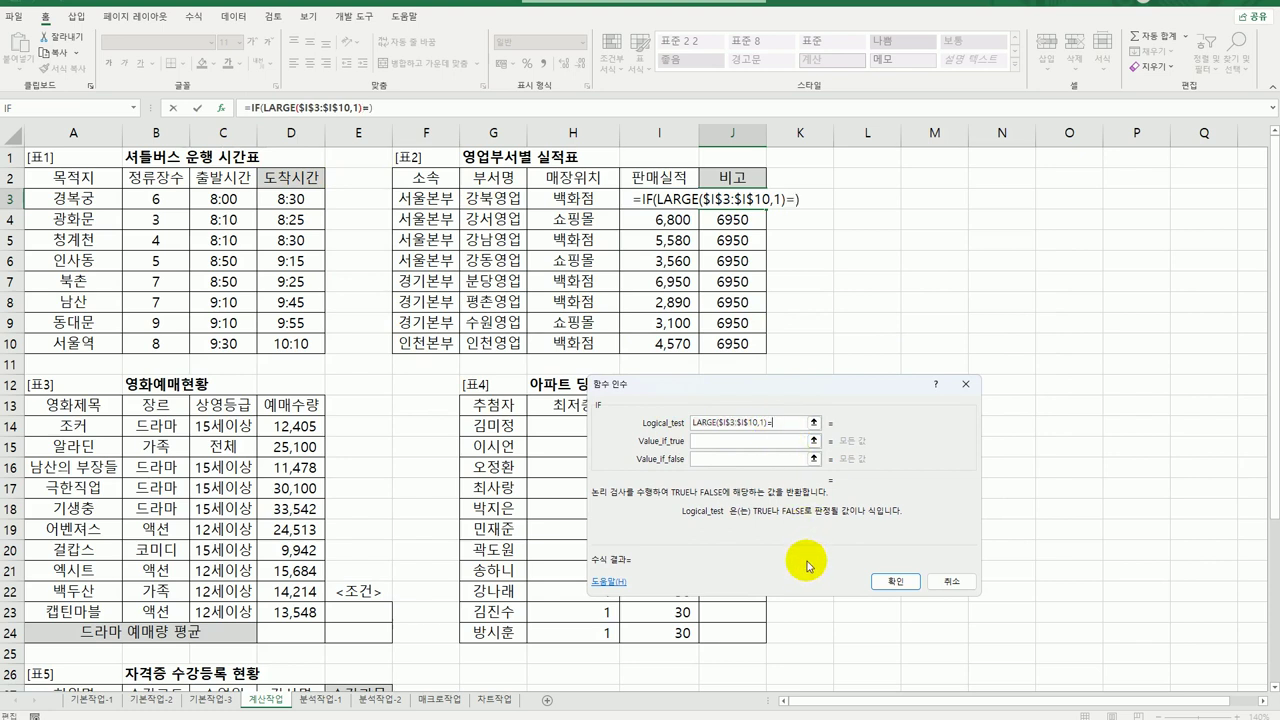
{"action": "left_click", "coordinate": [636, 208]}
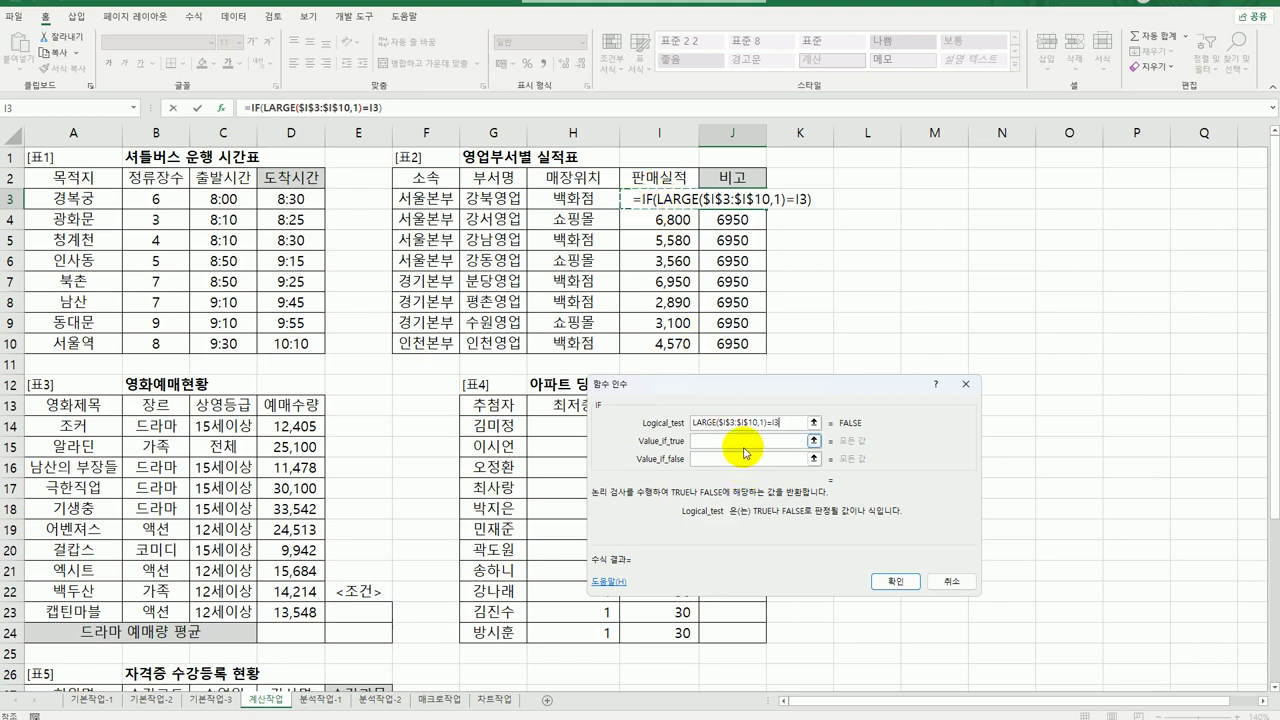
{"action": "left_click", "coordinate": [770, 423]}
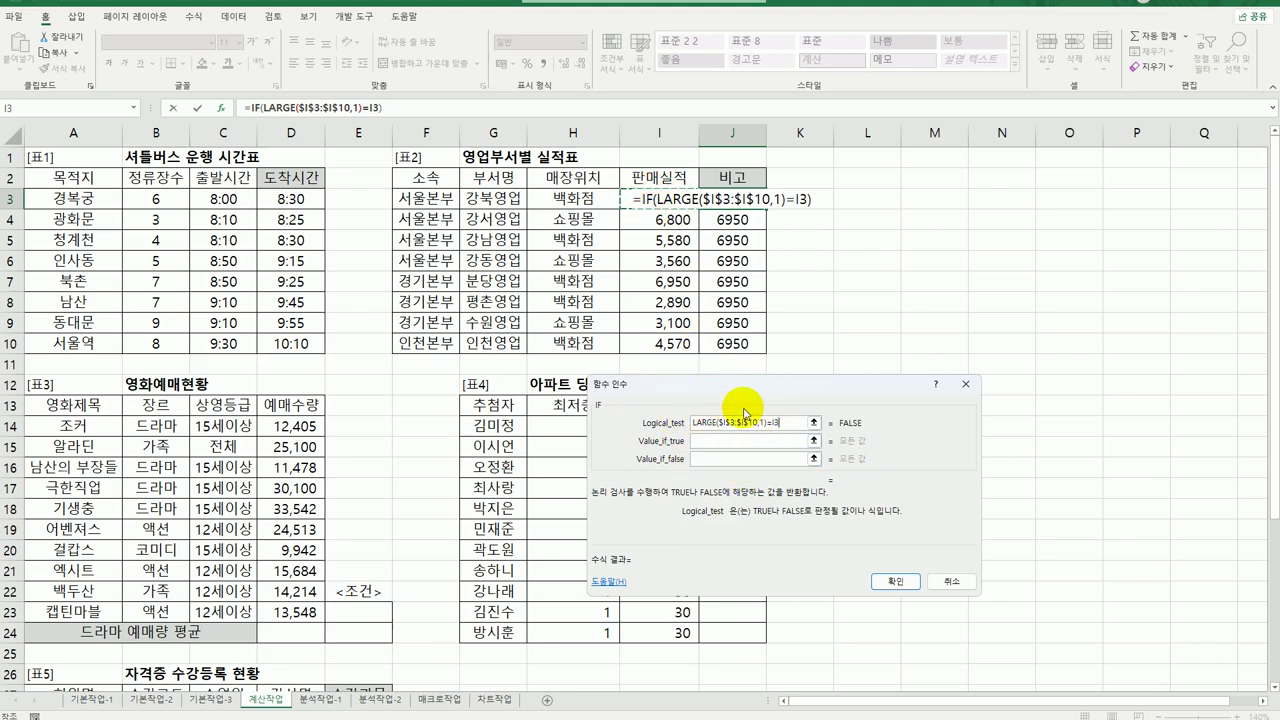
Set the Value_if_true of the IF function to "최우수부서"
{"action": "left_click", "coordinate": [735, 457]}
{"action": "left_click", "coordinate": [730, 440]}
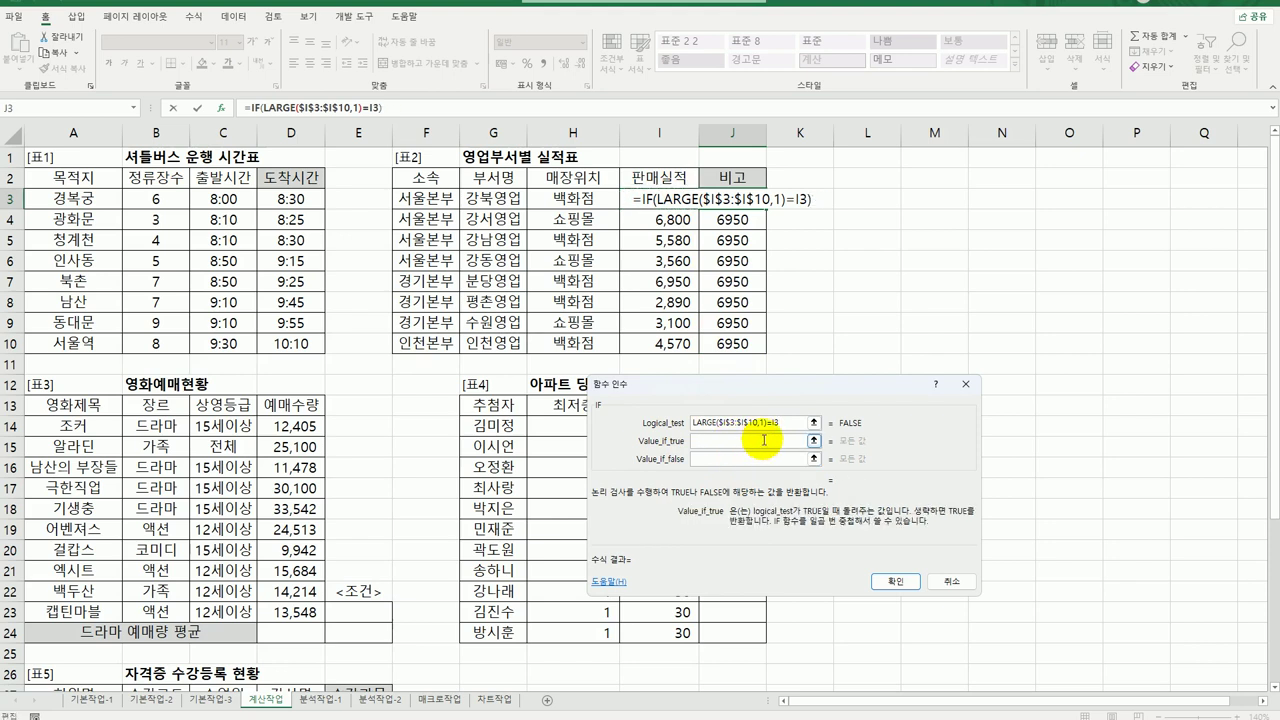
{"action": "type", "text": "최우수부서"}
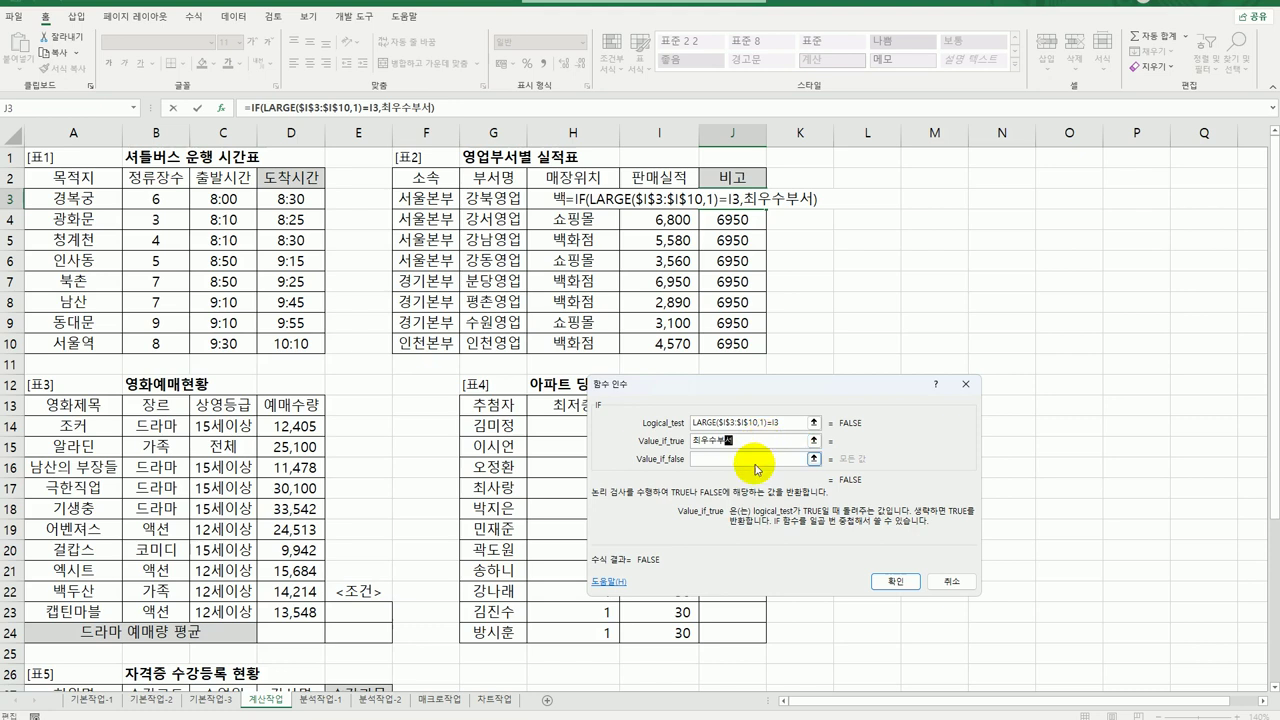
{"action": "left_click", "coordinate": [753, 460]}
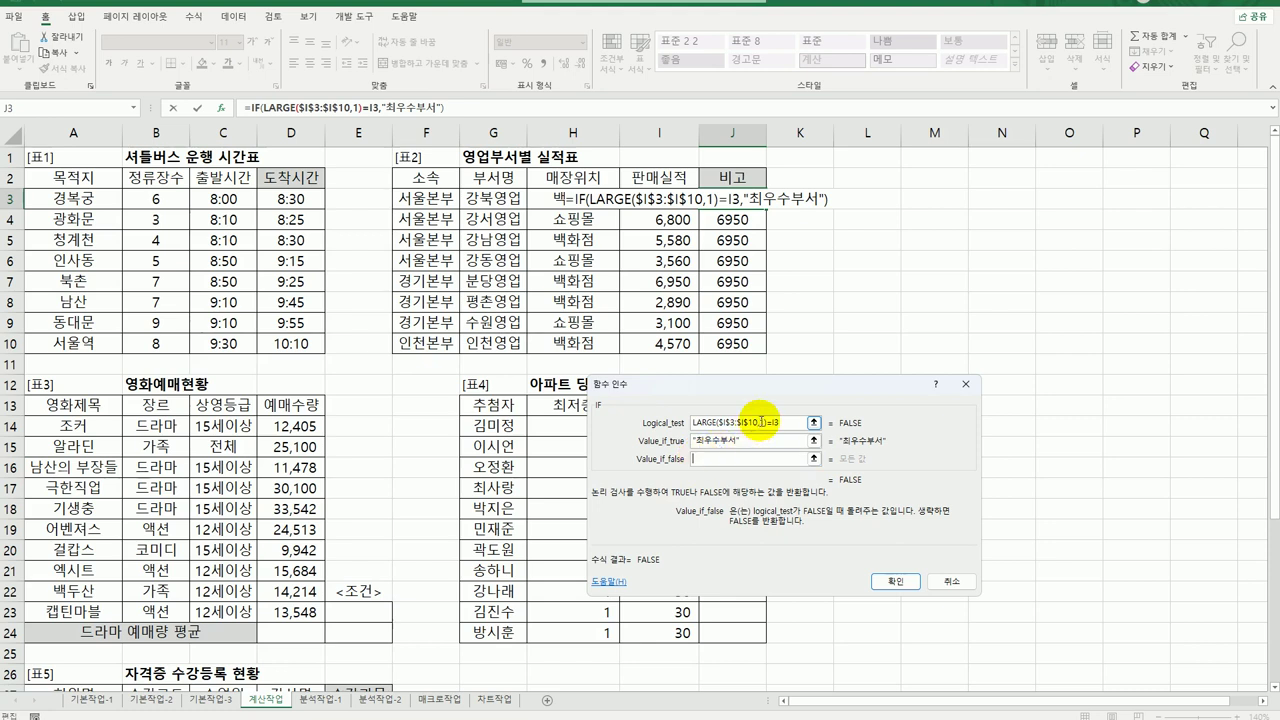
Copy the whole Logical_test expression and insert a nested IF from the 논리 category as the Value_if_false
{"action": "left_click_drag", "start_coordinate": [798, 422], "coordinate": [679, 428]}
{"action": "key", "text": "ctrl+c"}
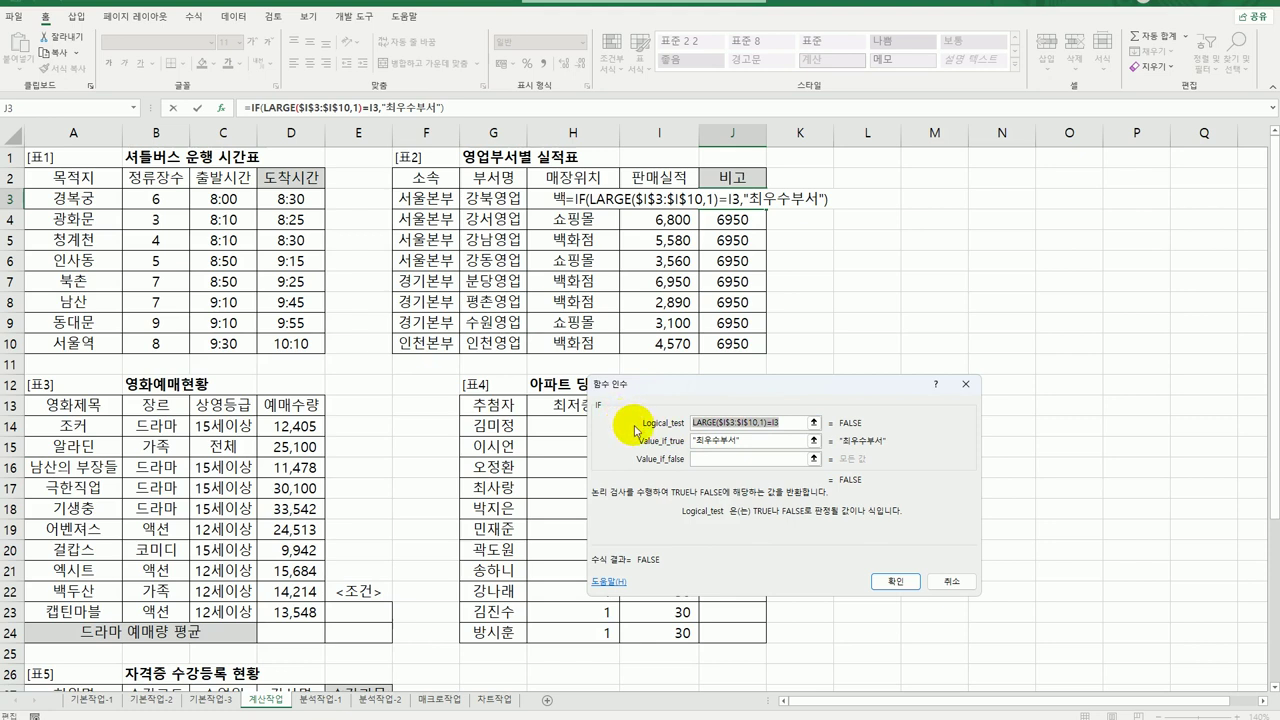
{"action": "left_click", "coordinate": [738, 459]}
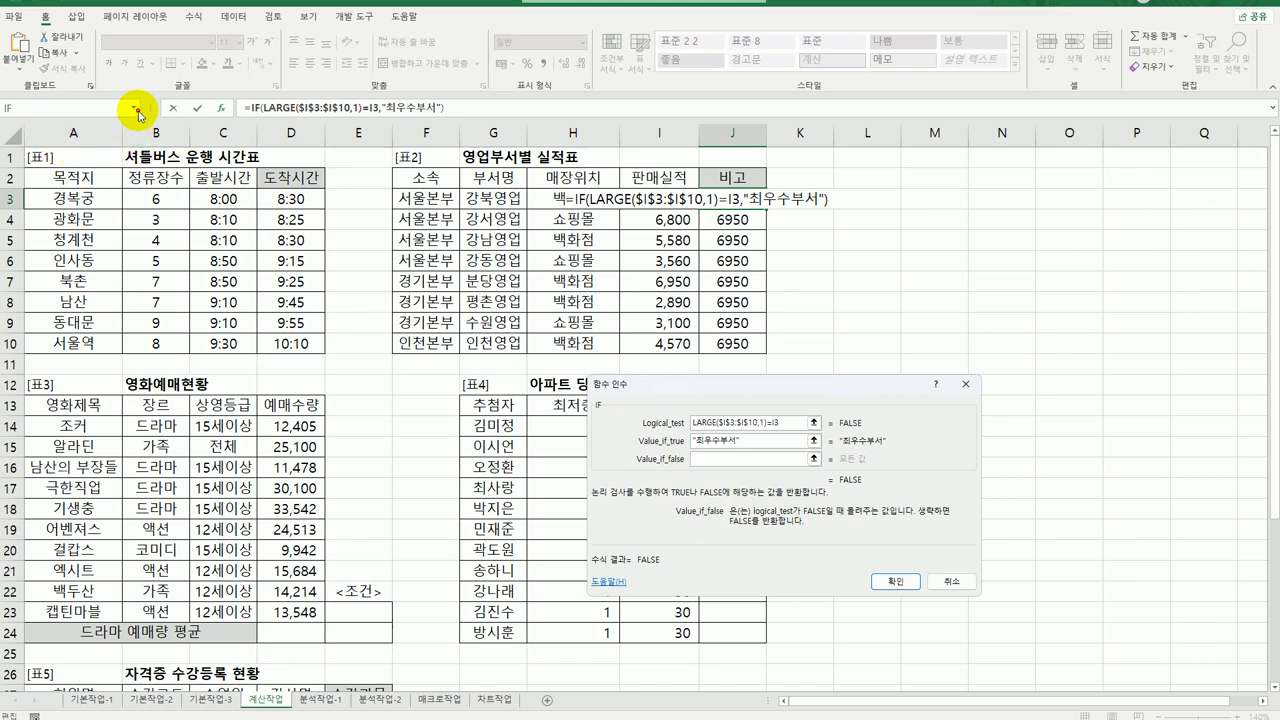
{"action": "left_click", "coordinate": [133, 107]}
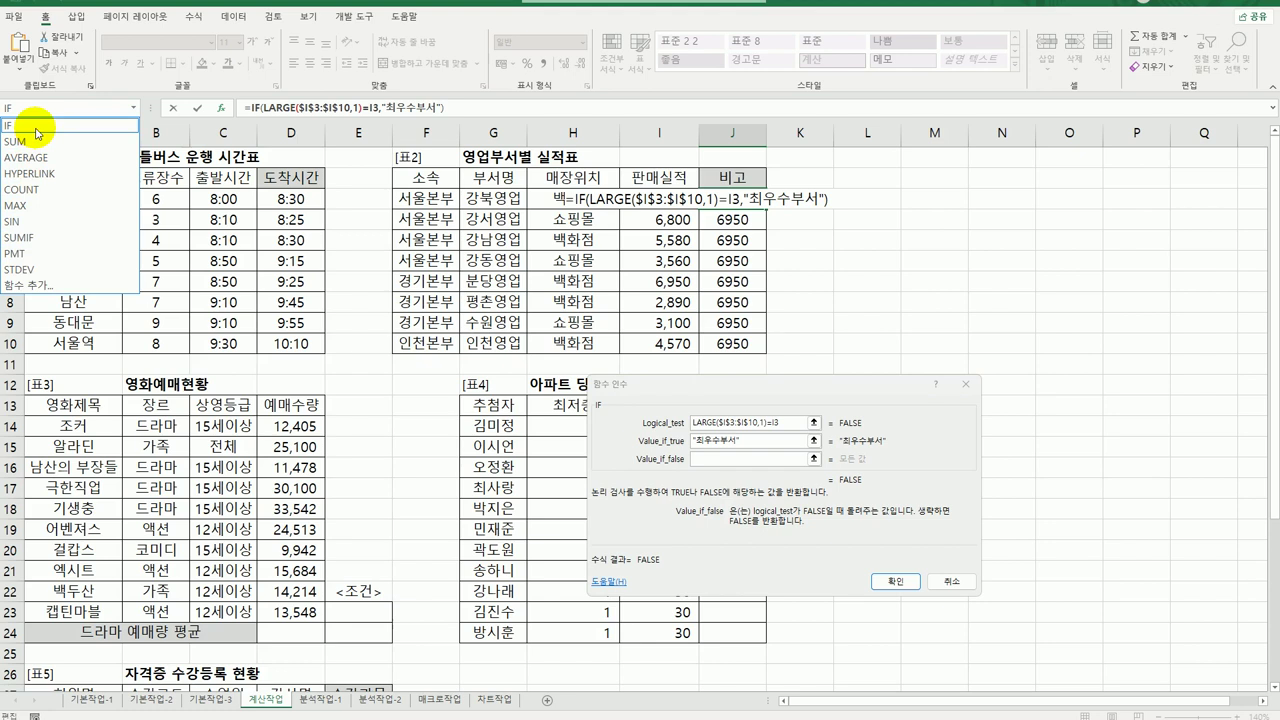
{"action": "left_click", "coordinate": [62, 287]}
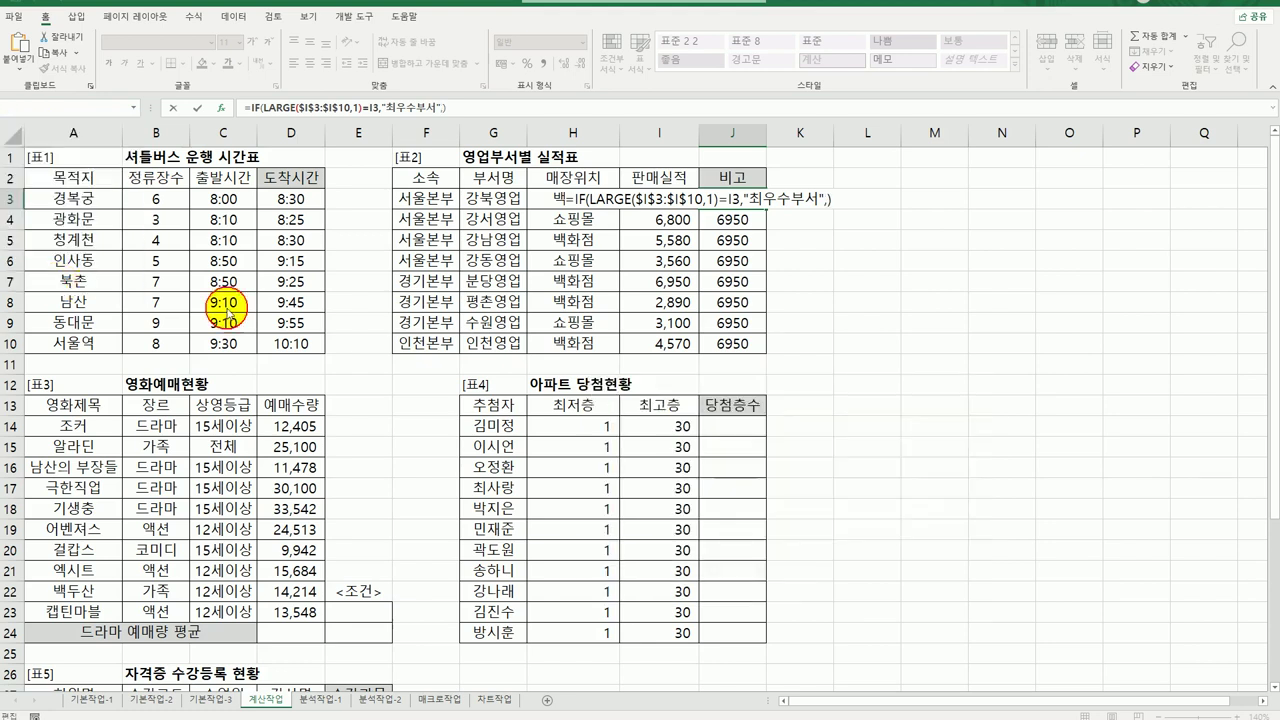
{"action": "left_click", "coordinate": [822, 266]}
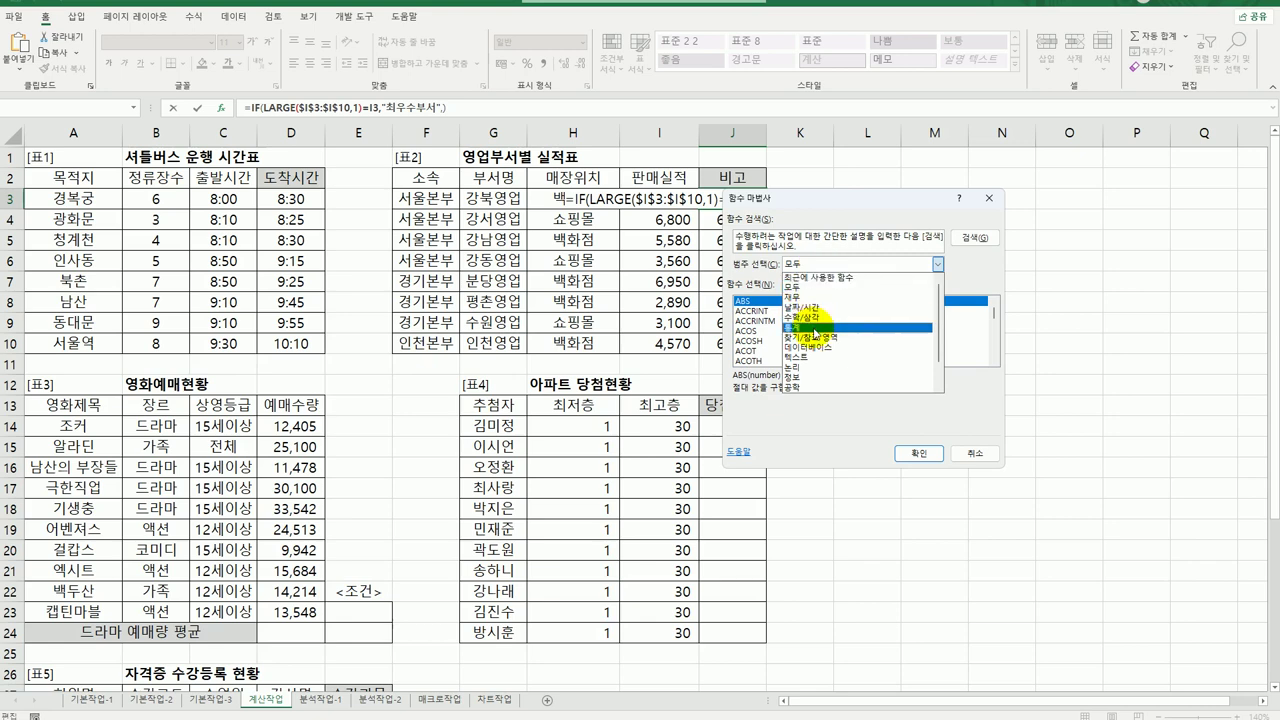
{"action": "left_click", "coordinate": [806, 367]}
{"action": "left_click", "coordinate": [752, 321]}
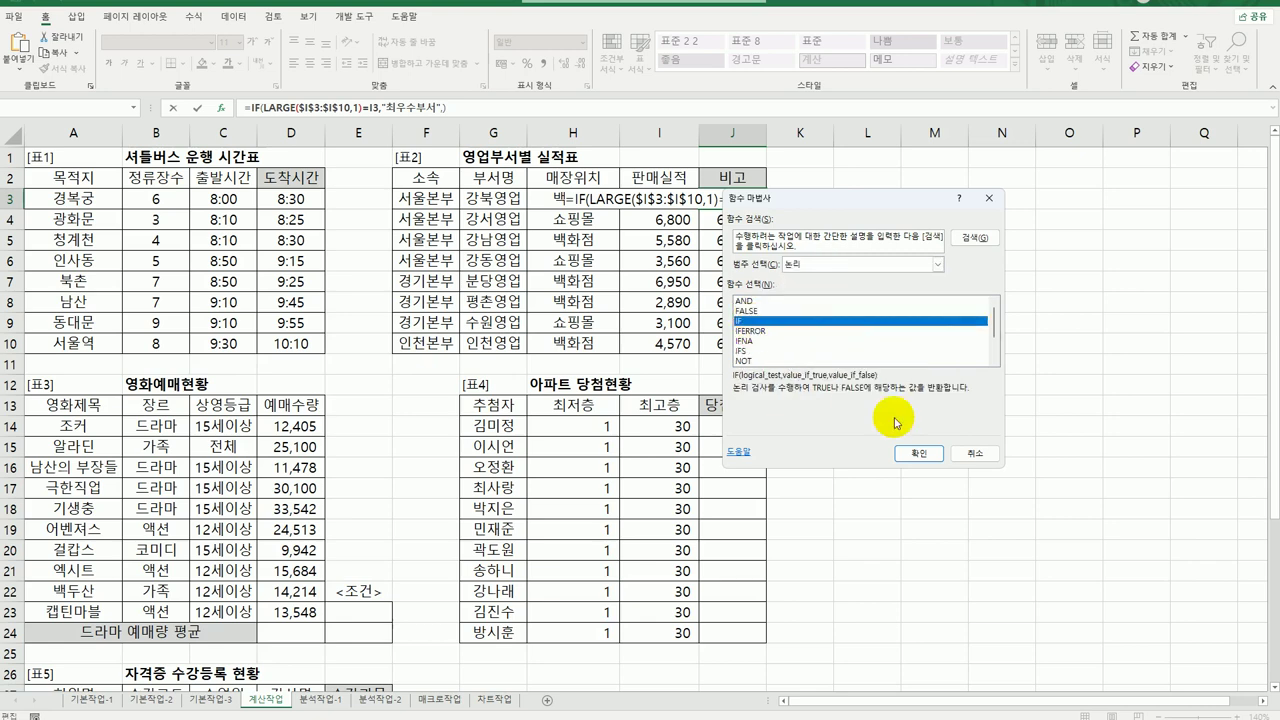
{"action": "left_click", "coordinate": [918, 453]}
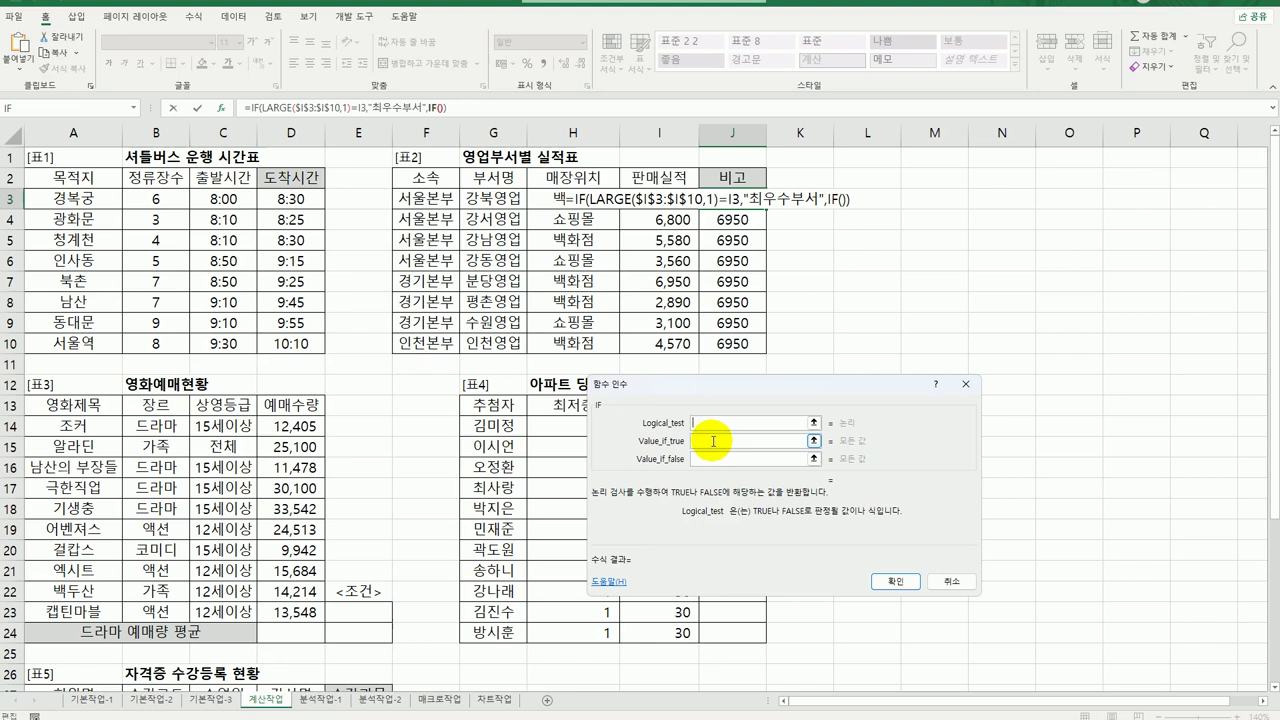
Paste the copied expression as the nested IF's Logical_test and change the LARGE rank to 2
{"action": "key", "text": "ctrl+v"}
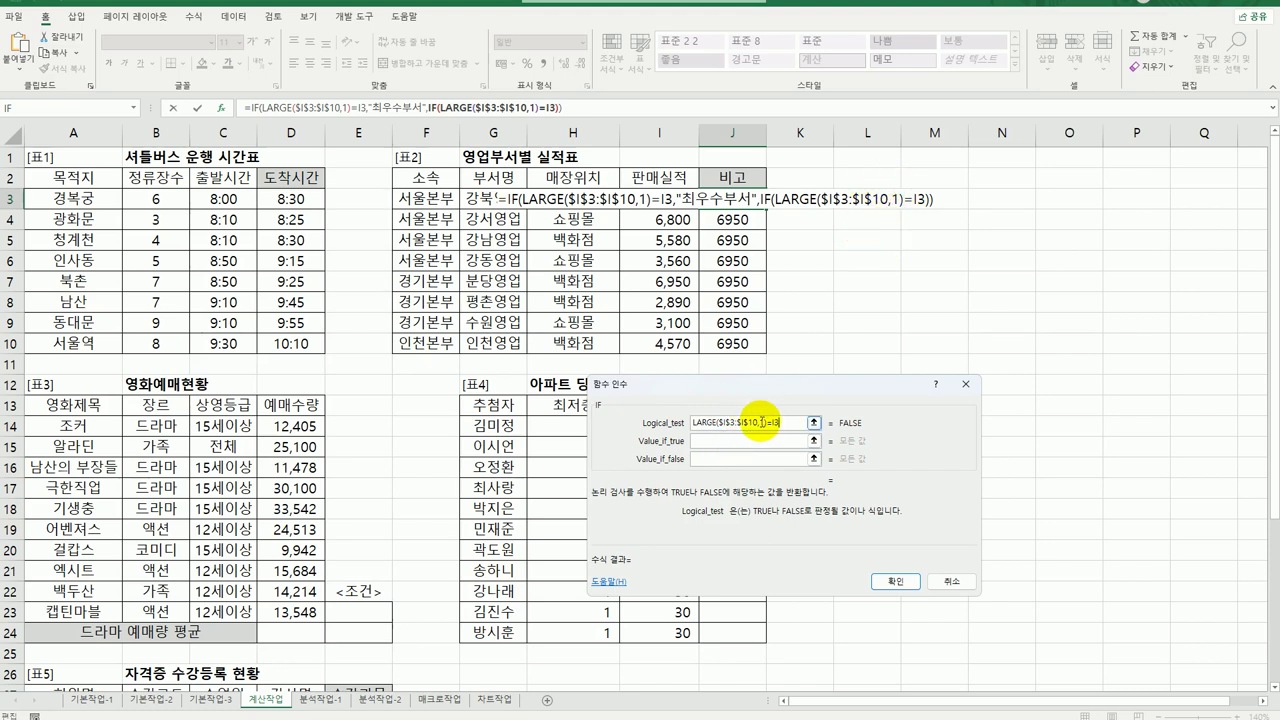
{"action": "double_click", "coordinate": [760, 423]}
{"action": "type", "text": "2"}
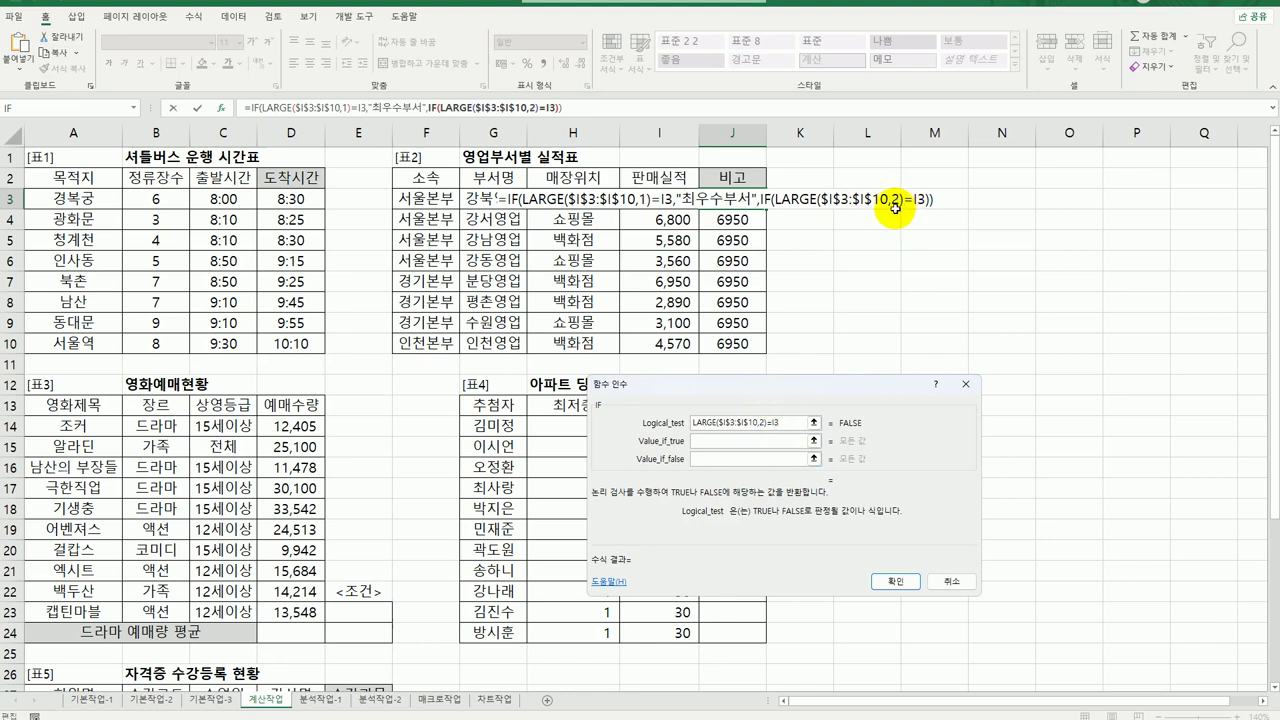
Set the nested IF's Value_if_true to "우수부서" and Value_if_false to an empty string "", and confirm the formula
{"action": "left_click", "coordinate": [757, 441]}
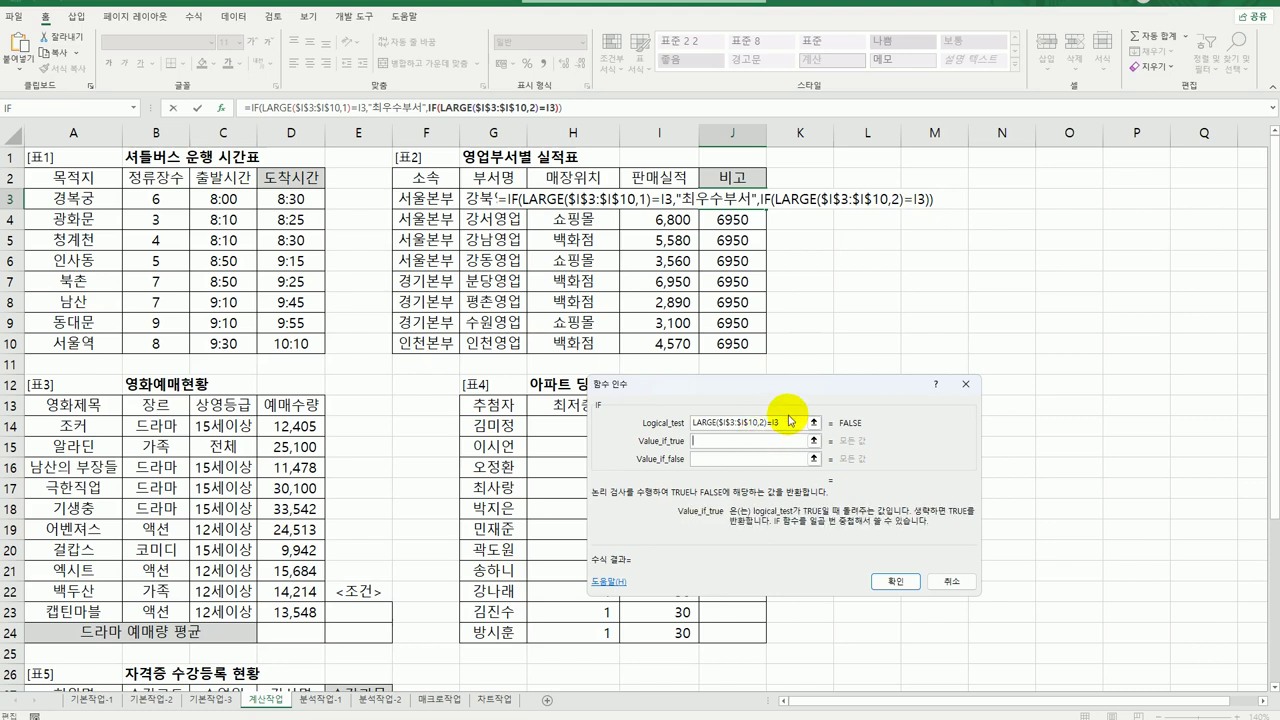
{"action": "type", "text": "ㅇ"}
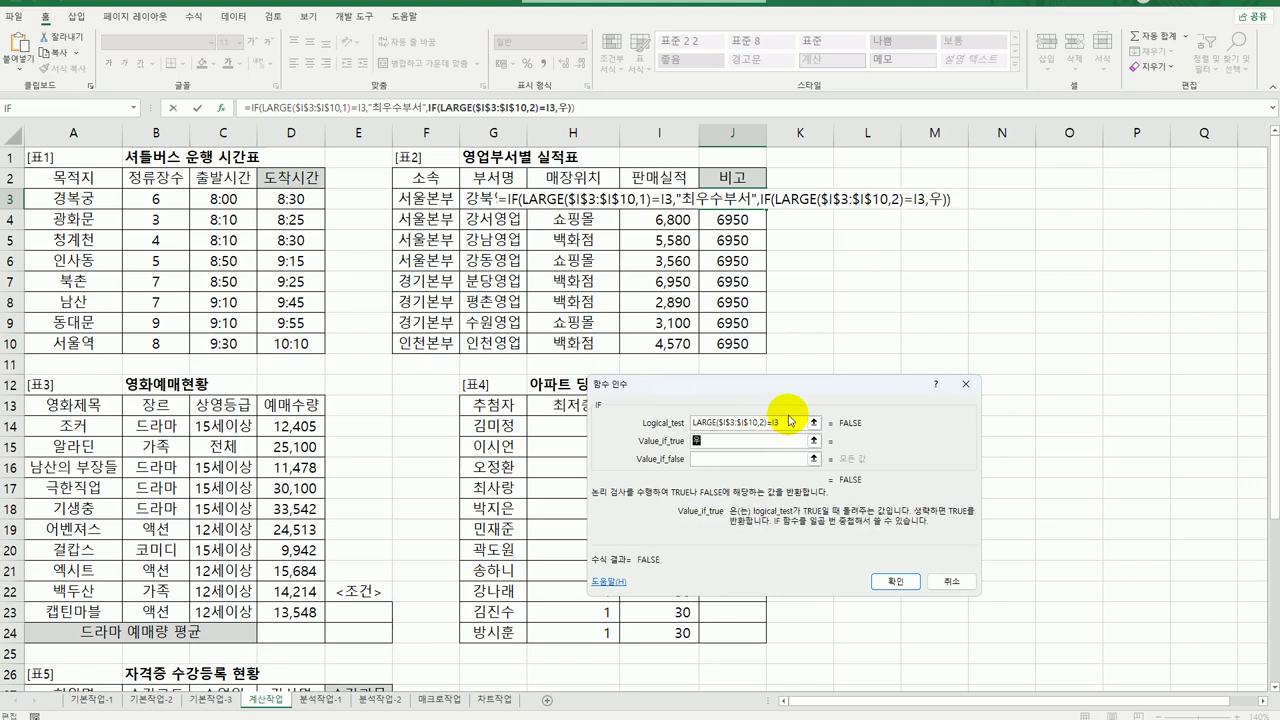
{"action": "type", "text": "수부서"}
{"action": "key", "text": "Tab"}
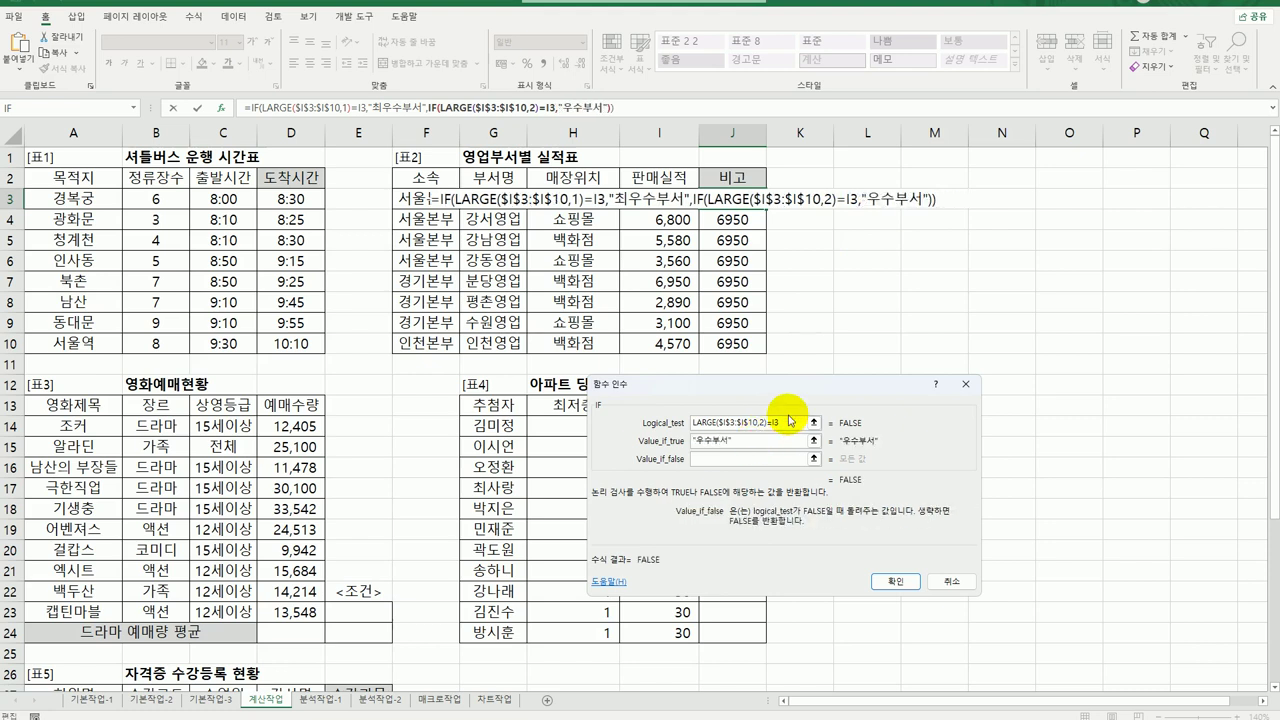
{"action": "type", "text": "\"\""}
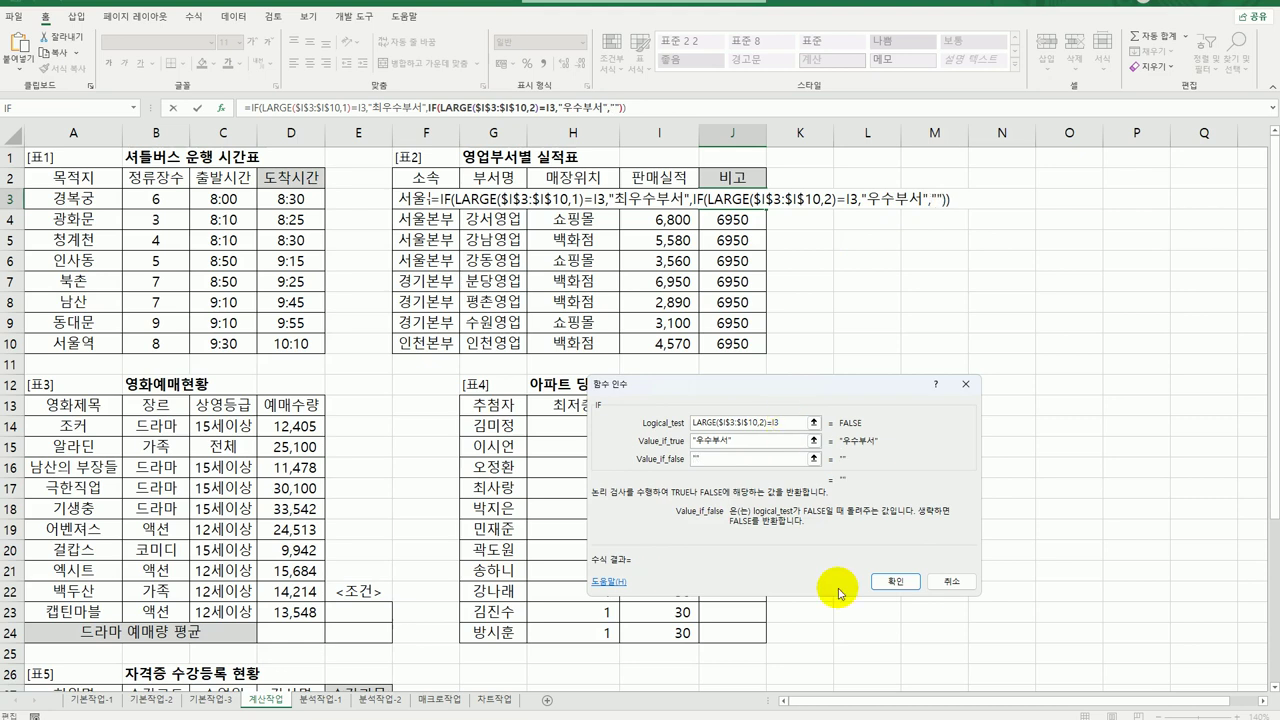
{"action": "left_click", "coordinate": [888, 581]}
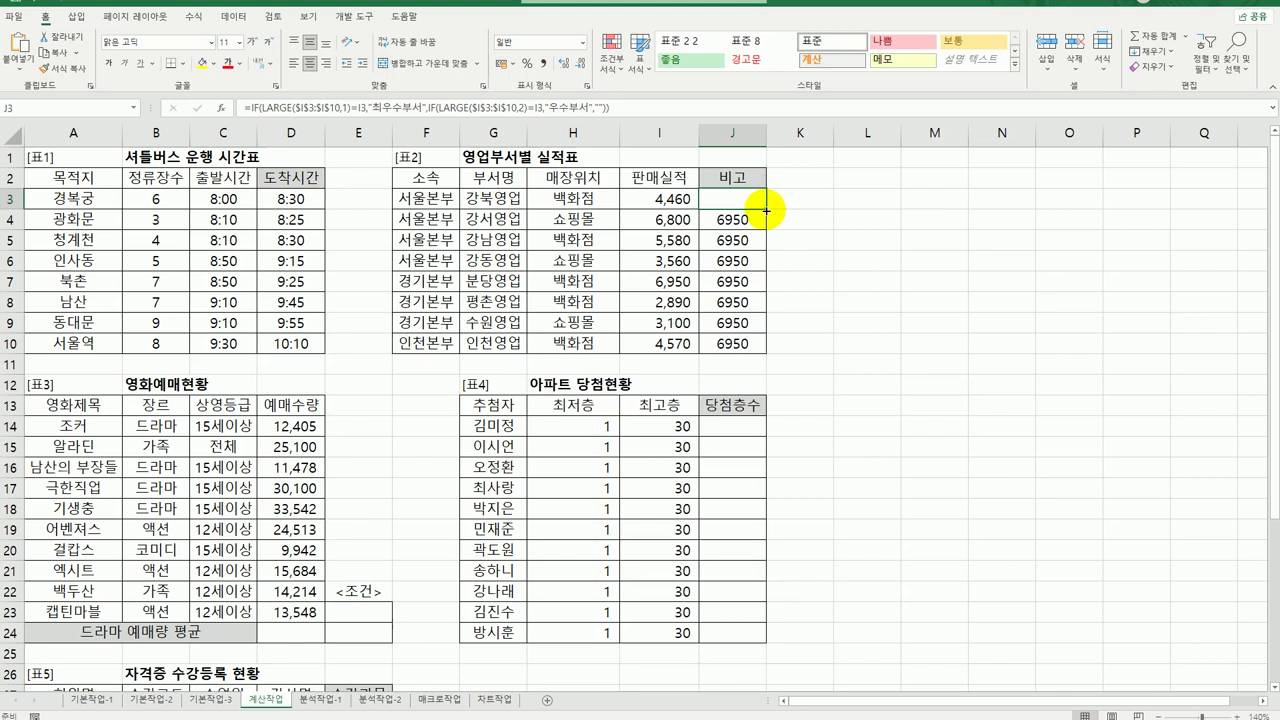
Fill the J3 formula down to J10 and widen column J so the 비고 labels fit
{"action": "left_click_drag", "start_coordinate": [766, 210], "coordinate": [758, 363]}
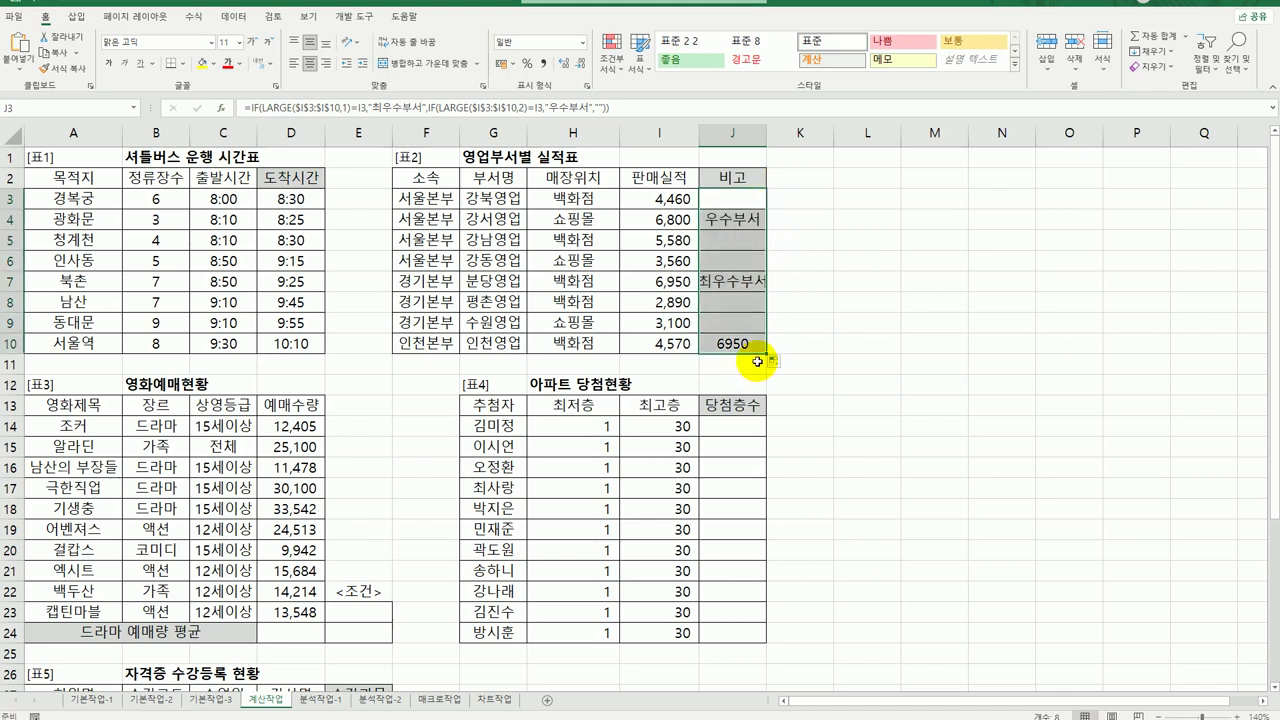
{"action": "left_click_drag", "start_coordinate": [766, 138], "coordinate": [781, 138]}
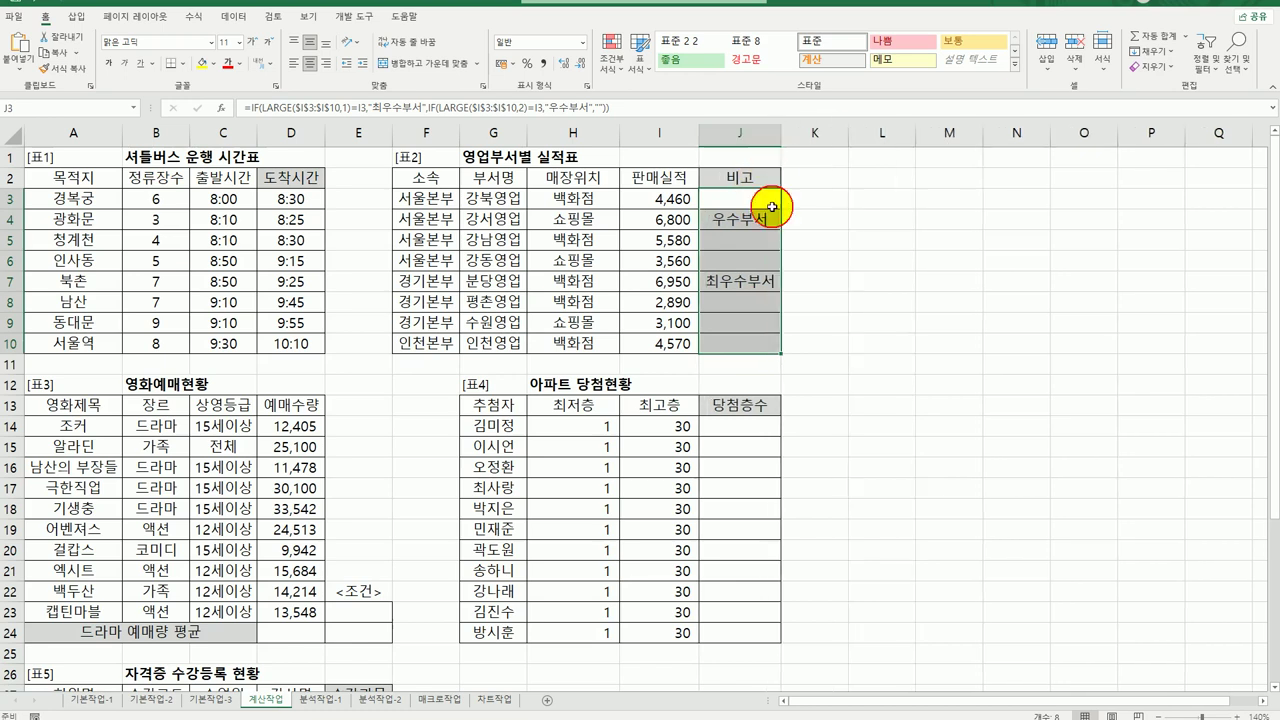
Review the 비고 formulas in J7, J4 and J3, highlighting the first IF condition and its true value in J3
{"action": "left_click", "coordinate": [740, 283]}
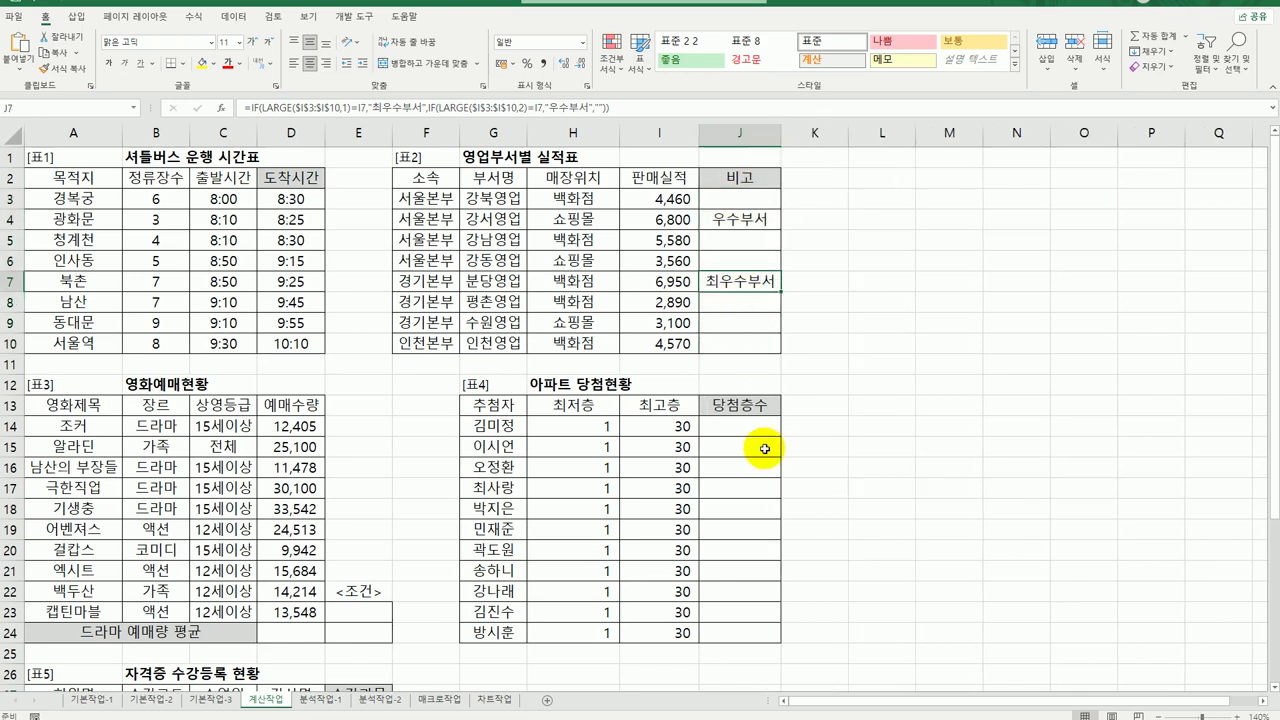
{"action": "left_click", "coordinate": [740, 218]}
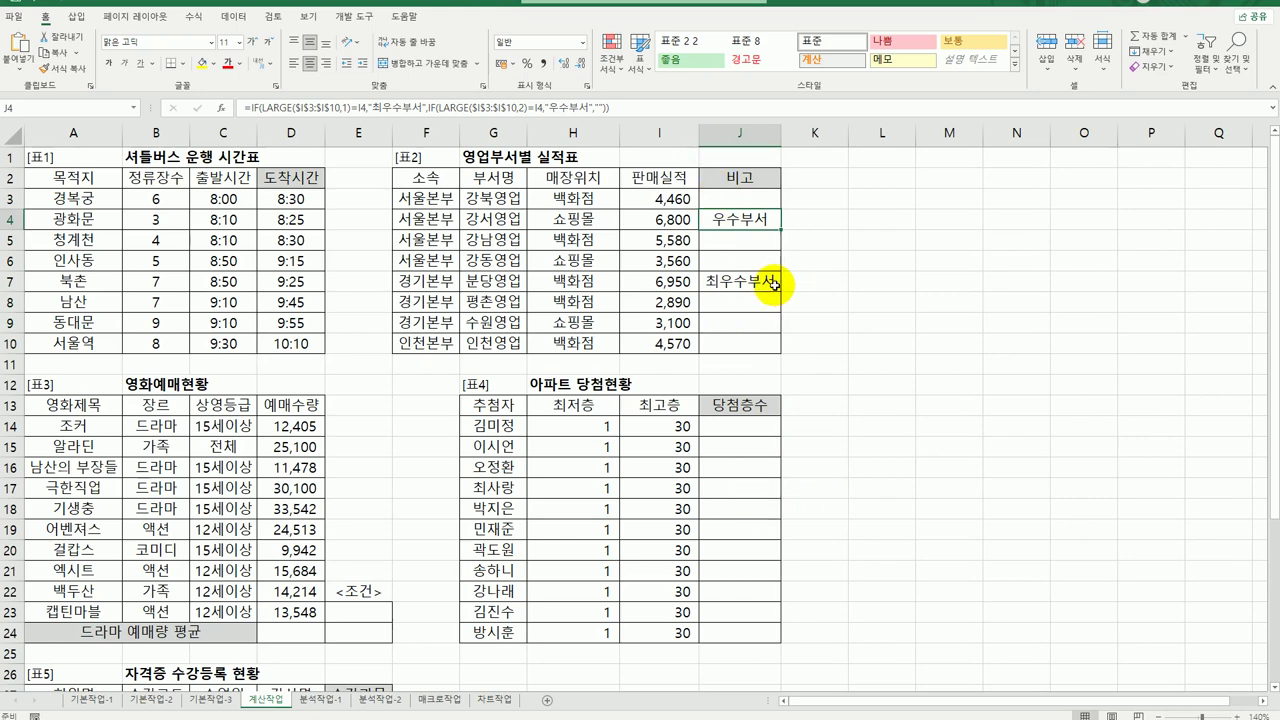
{"action": "left_click", "coordinate": [742, 196]}
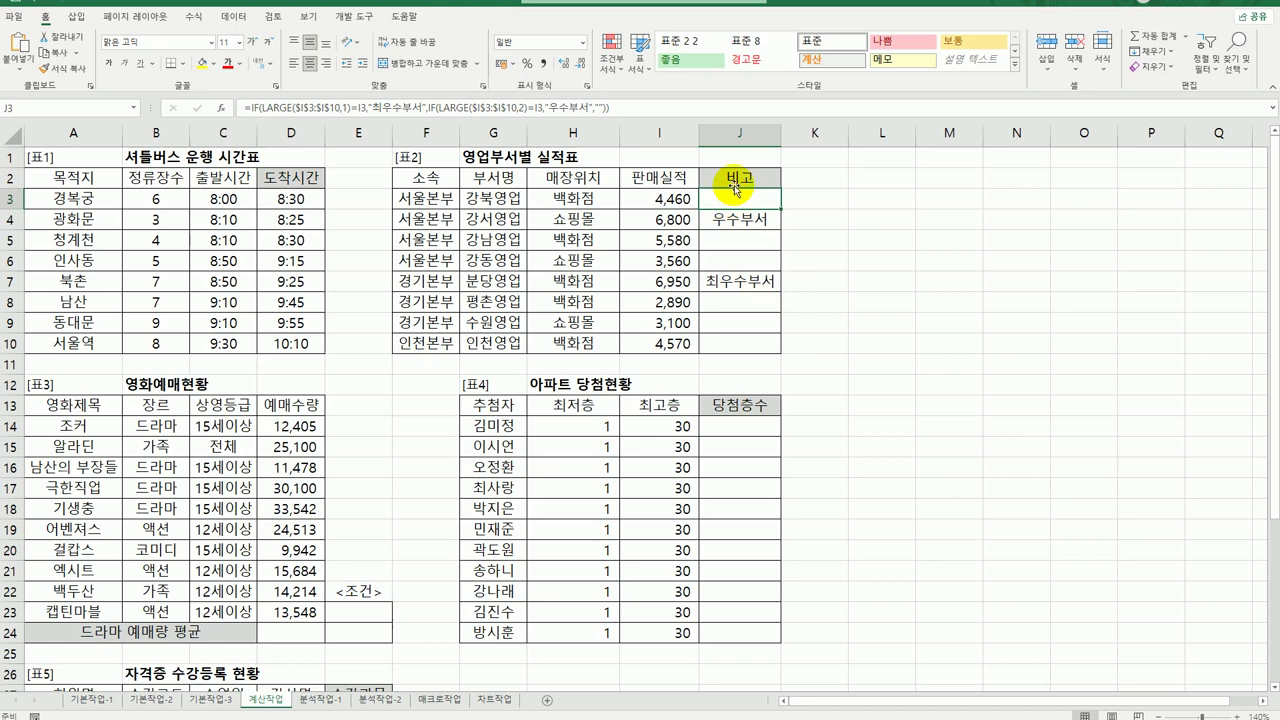
{"action": "double_click", "coordinate": [737, 194]}
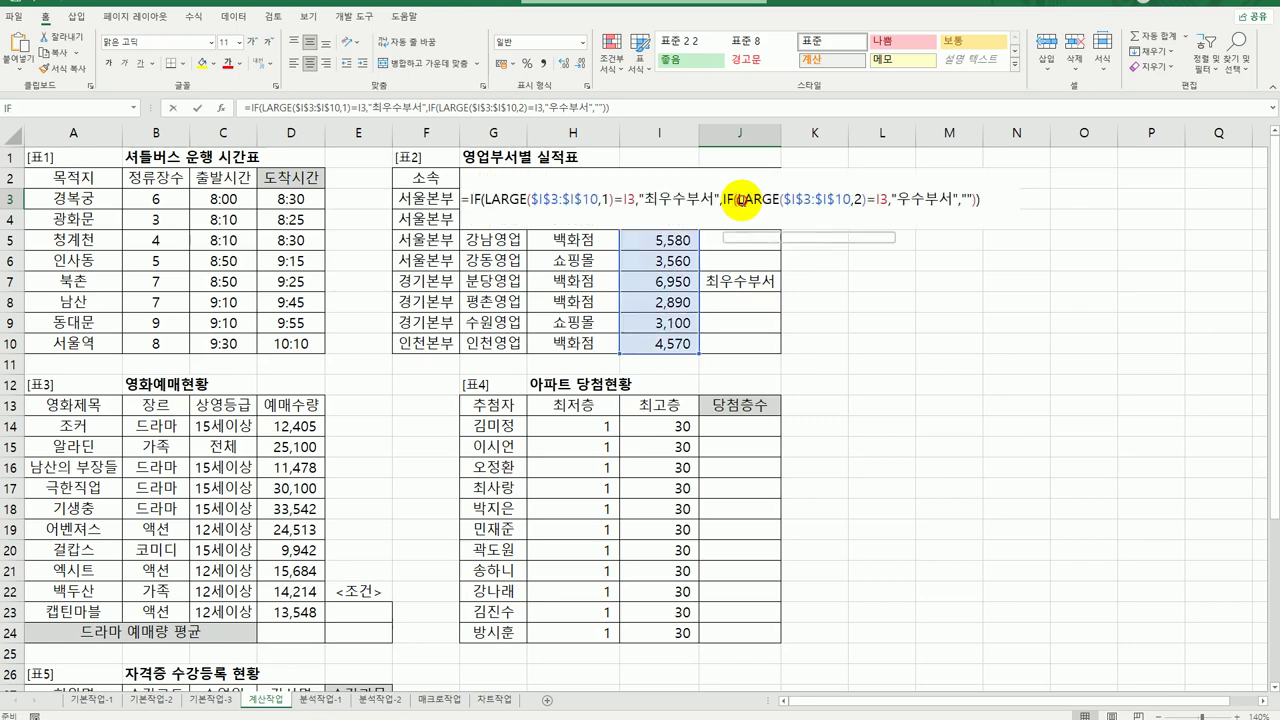
{"action": "left_click_drag", "start_coordinate": [464, 200], "coordinate": [719, 195]}
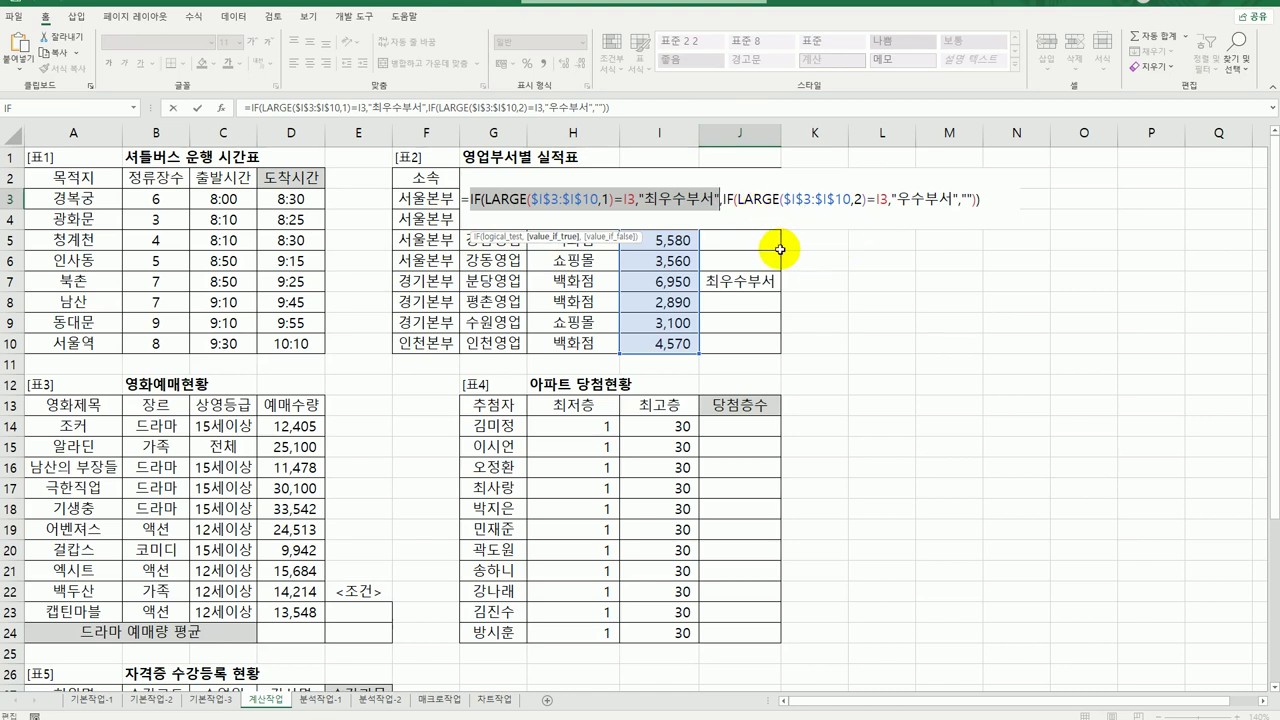
Commit the nested IF and LARGE formula in J3 that labels the 최우수부서 and 우수부서
{"action": "key", "text": "ctrl+Return"}
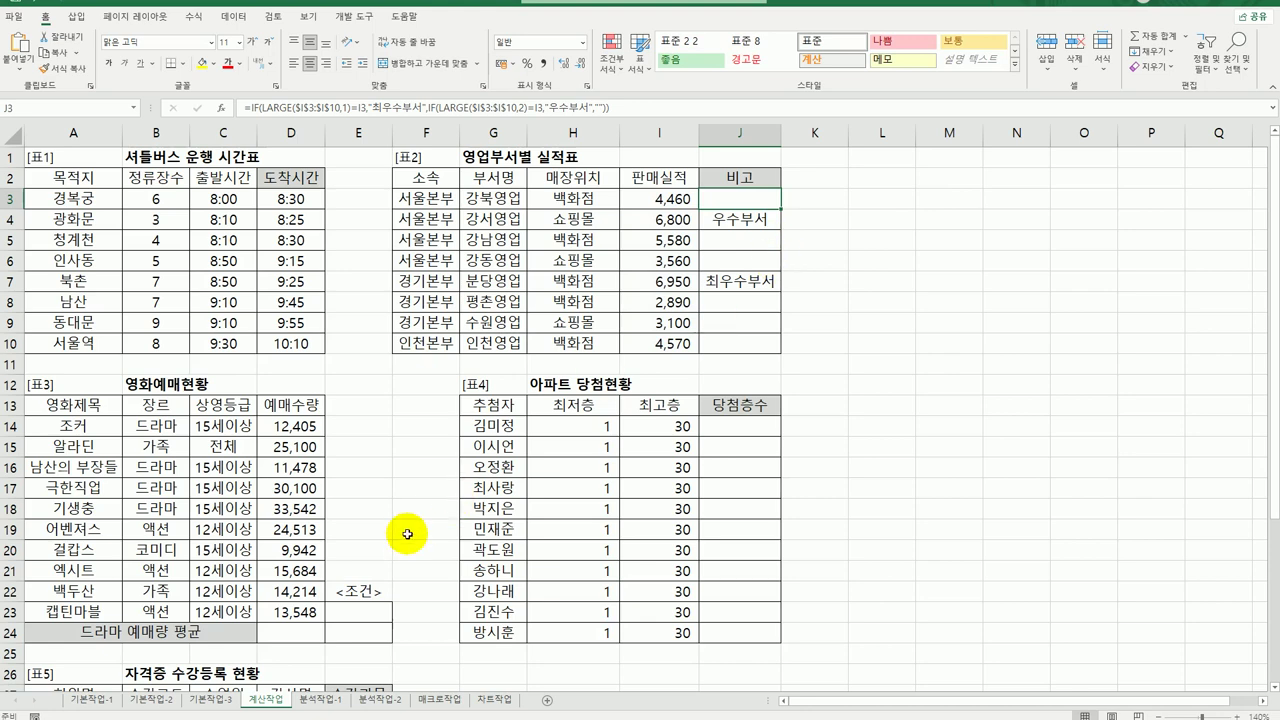
Enter the criteria for the drama average under <조건>, with 장르 in E23 and 드라마 in E24
{"action": "left_click", "coordinate": [352, 619]}
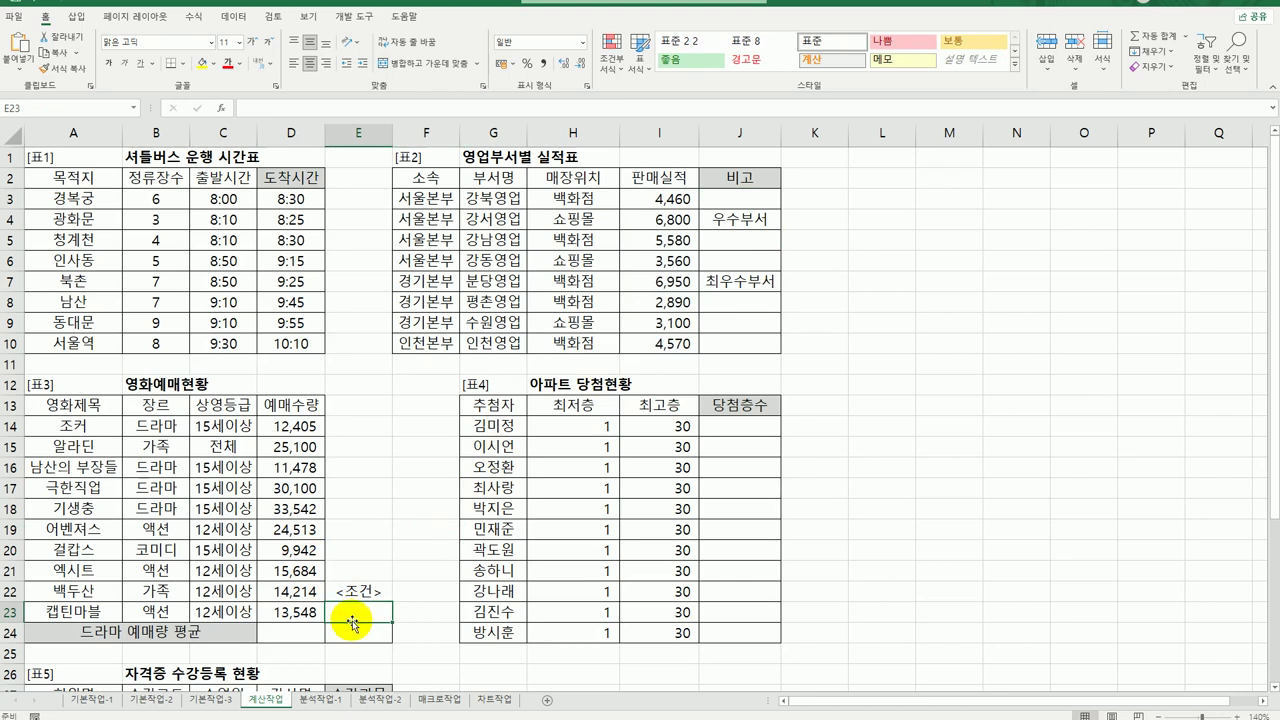
{"action": "left_click", "coordinate": [157, 405]}
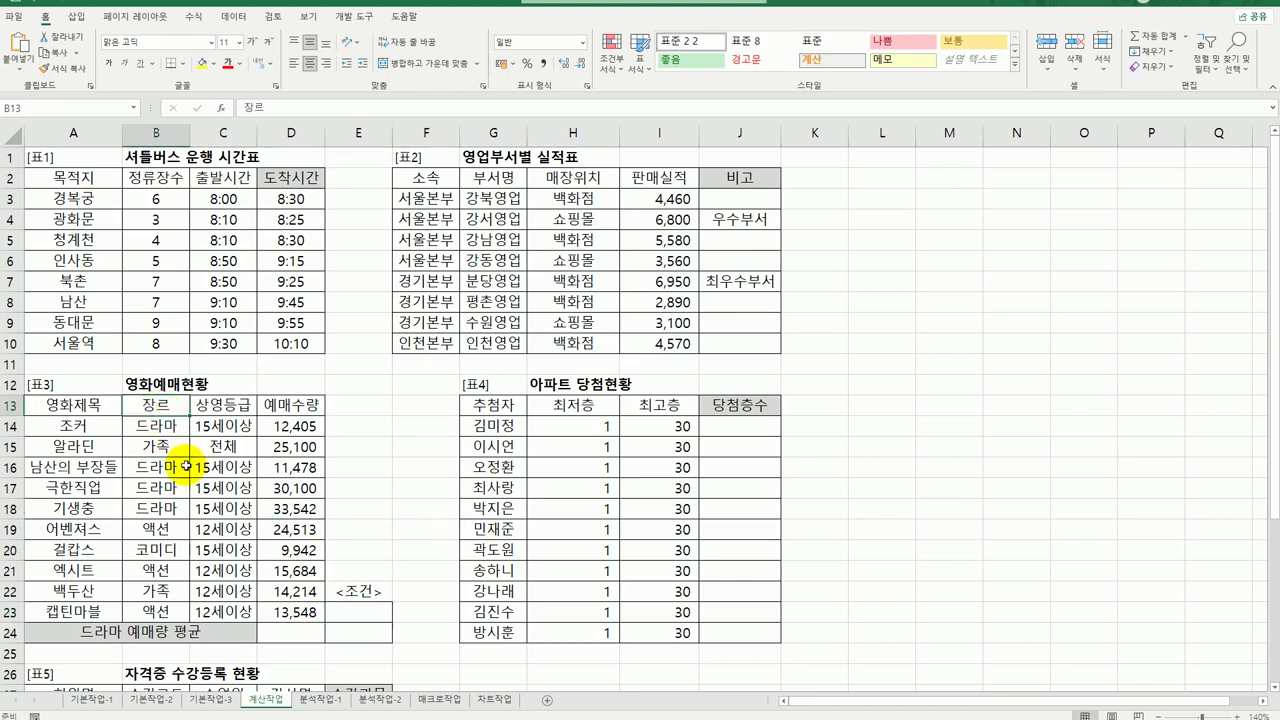
{"action": "left_click", "coordinate": [160, 427], "text": "ctrl"}
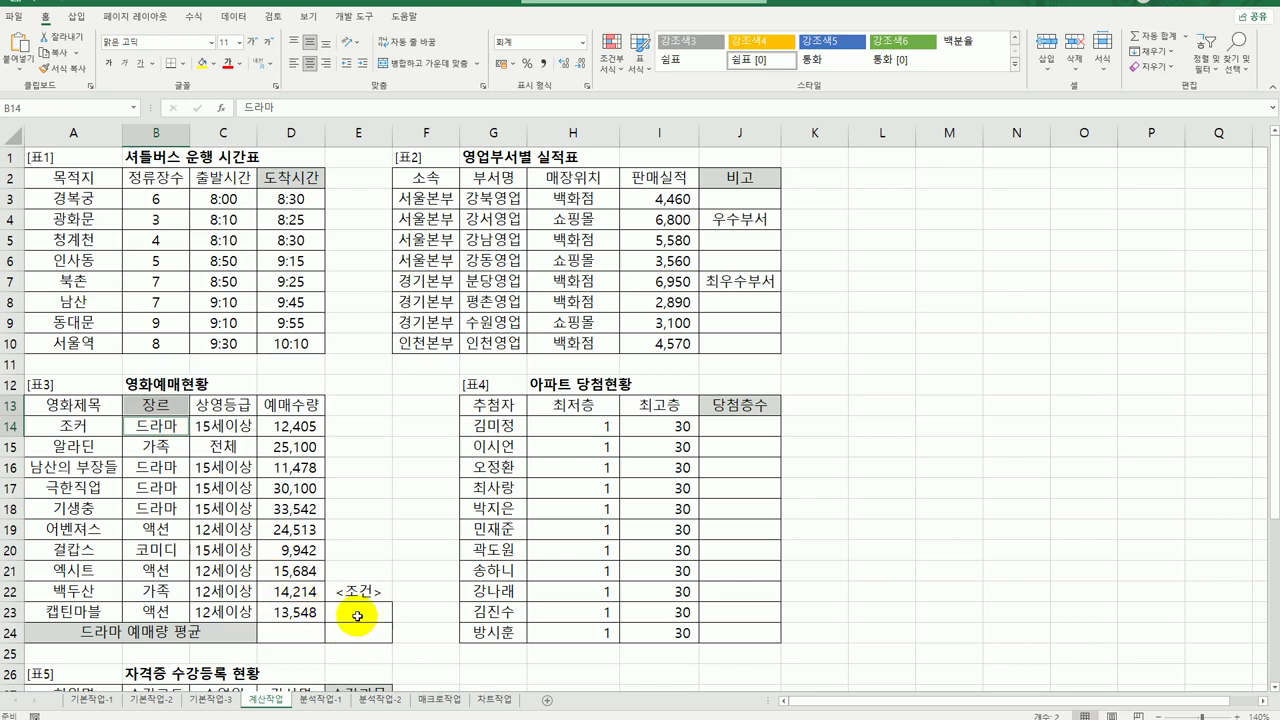
{"action": "left_click_drag", "start_coordinate": [357, 616], "coordinate": [359, 641]}
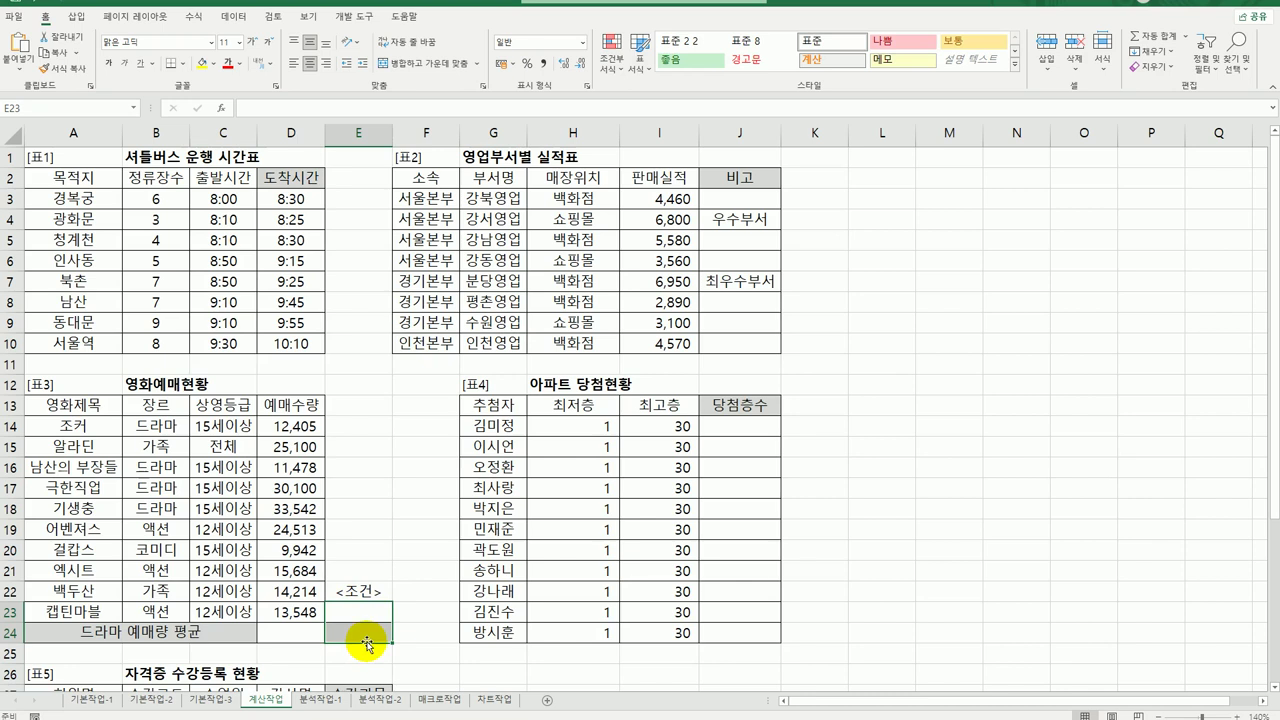
{"action": "left_click", "coordinate": [362, 612]}
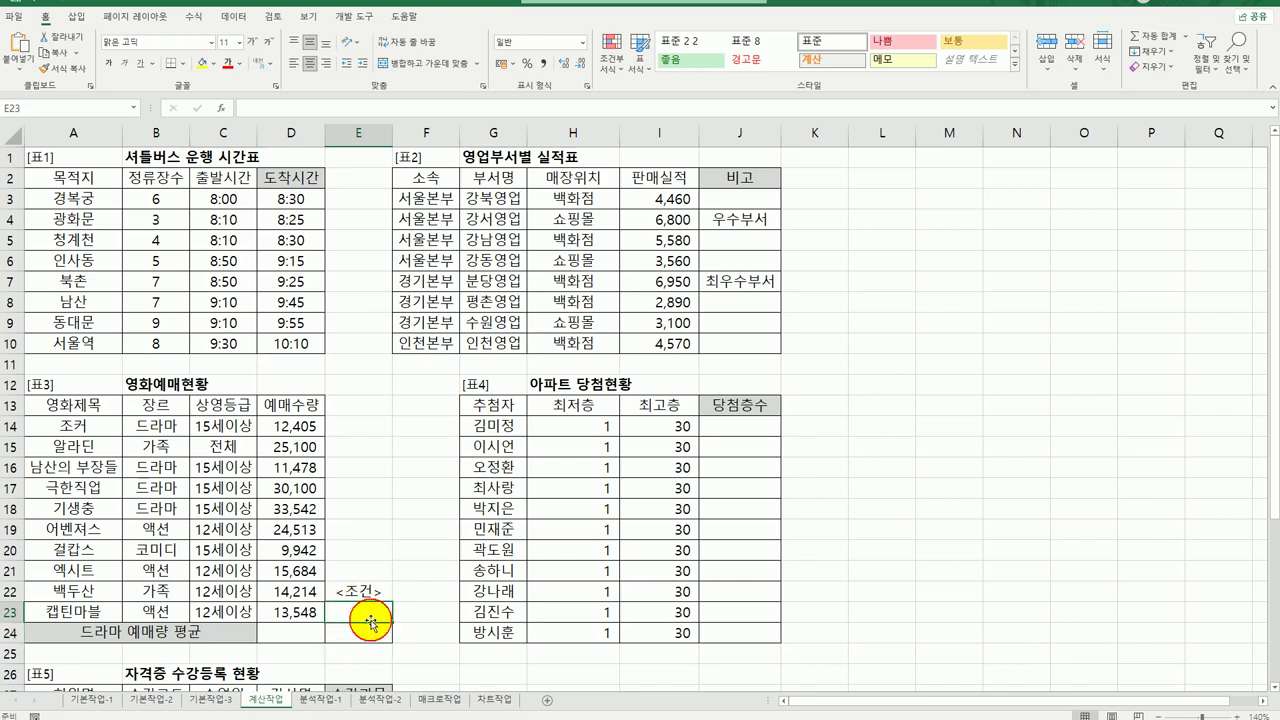
{"action": "type", "text": "장르"}
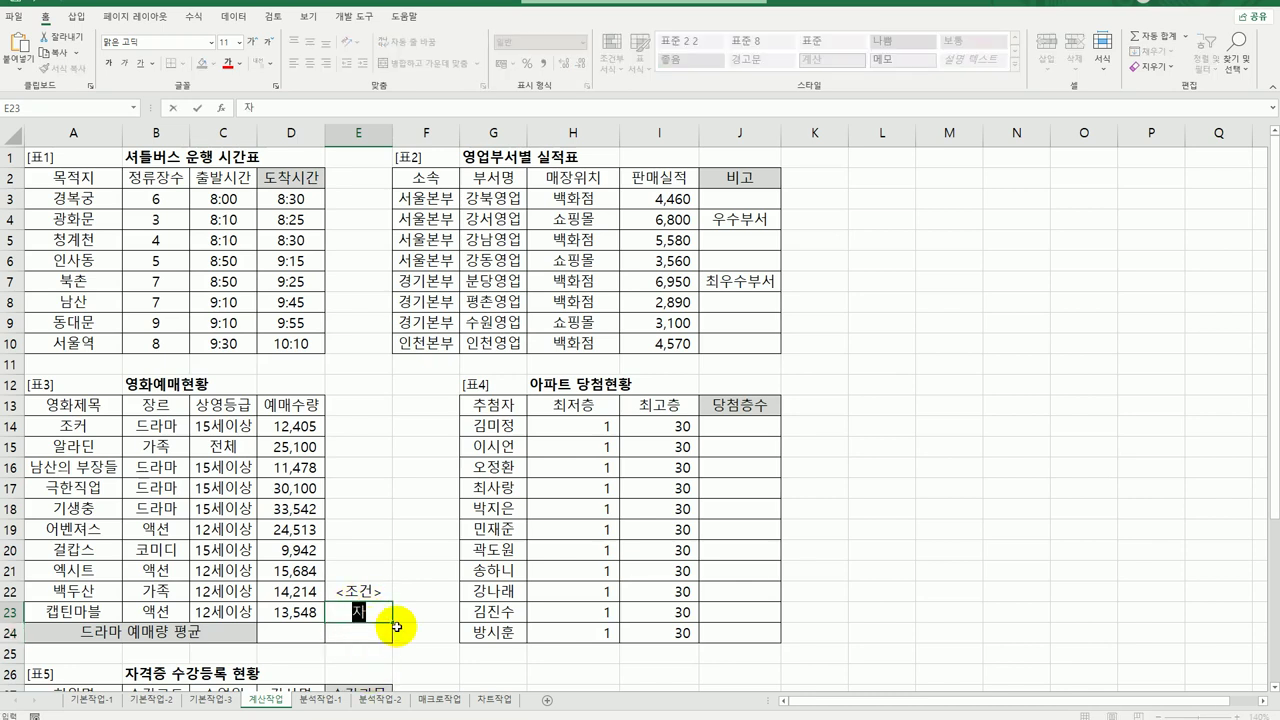
{"action": "key", "text": "Return"}
{"action": "type", "text": "드람ㅏ"}
{"action": "key", "text": "Return"}
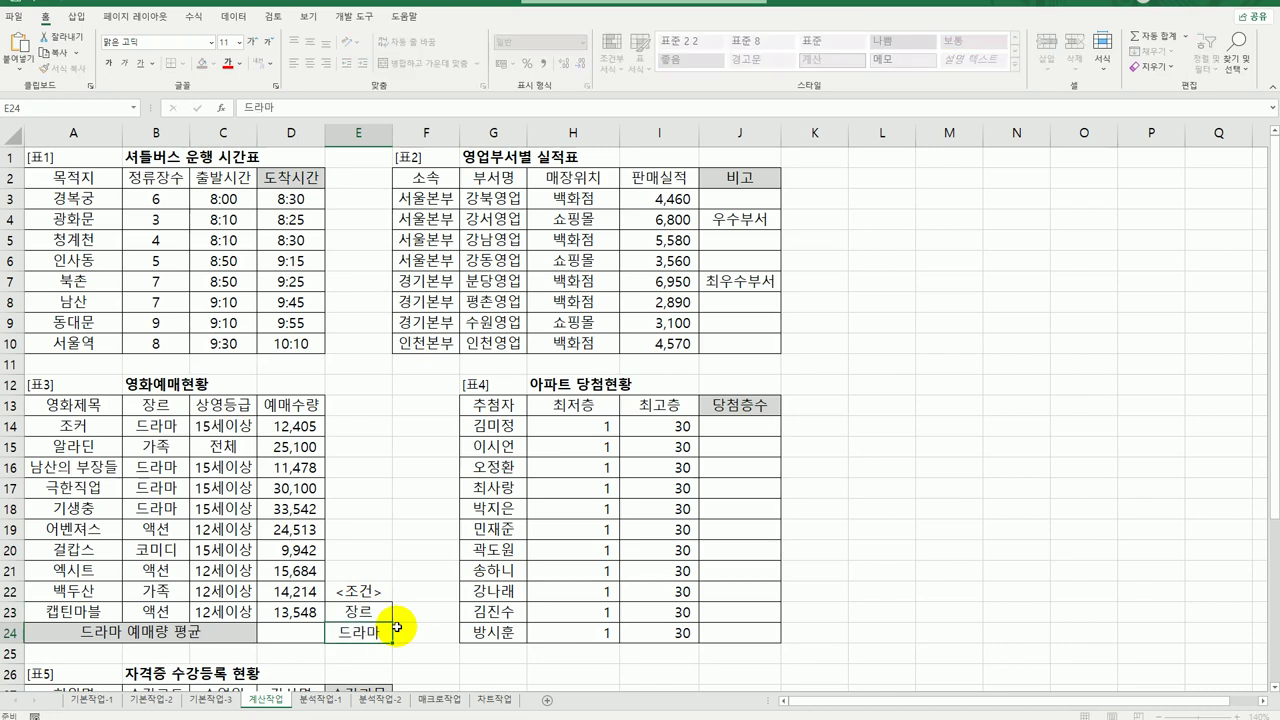
{"action": "left_click_drag", "start_coordinate": [133, 412], "coordinate": [130, 426]}
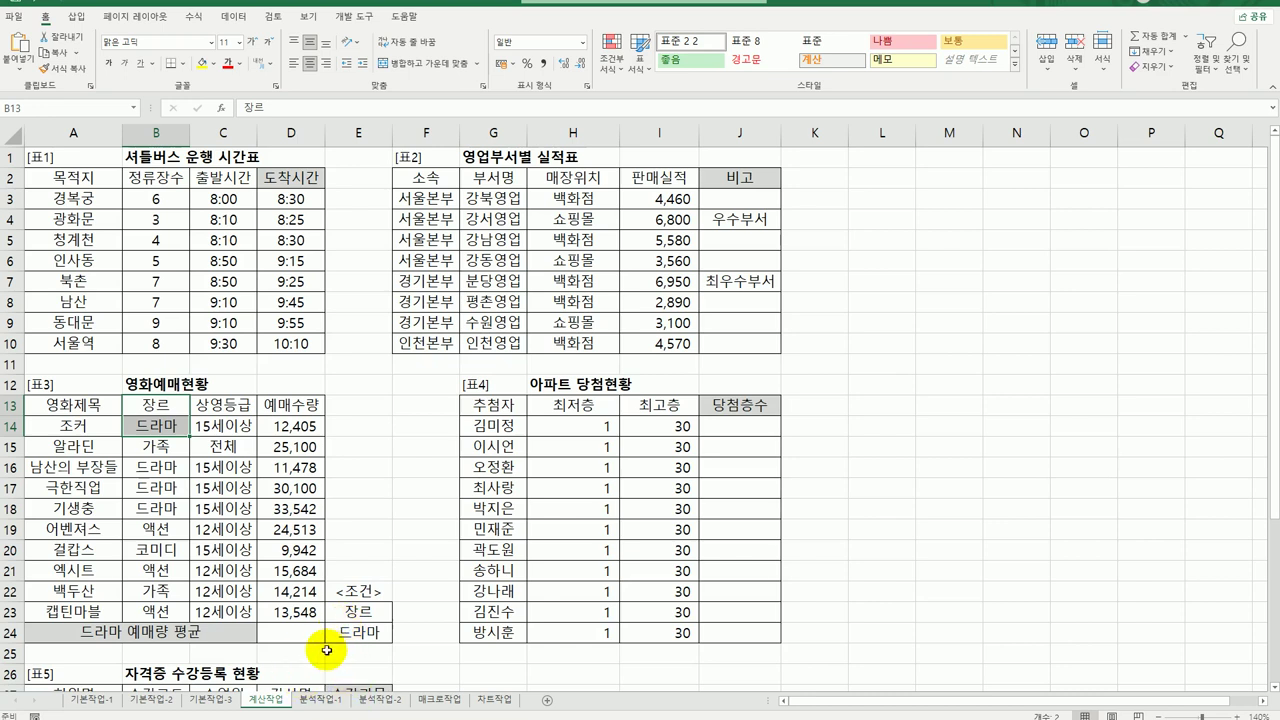
{"action": "left_click", "coordinate": [300, 633]}
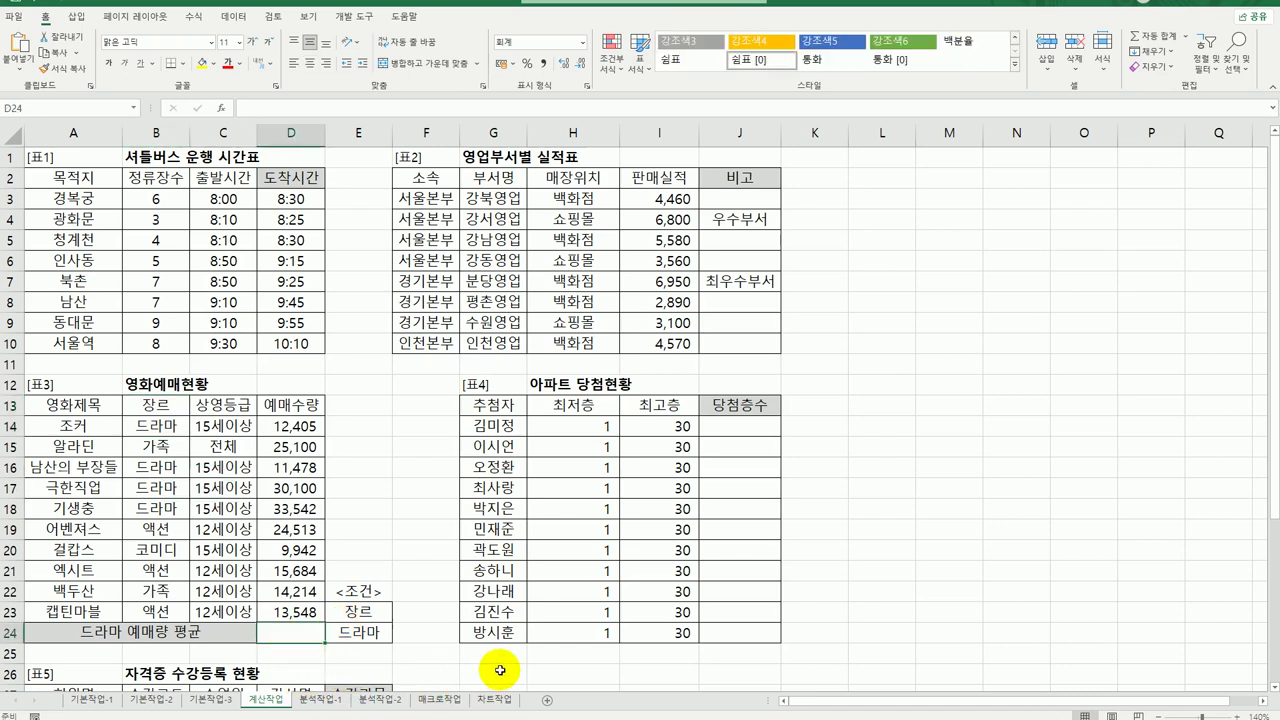
{"action": "left_click", "coordinate": [362, 630]}
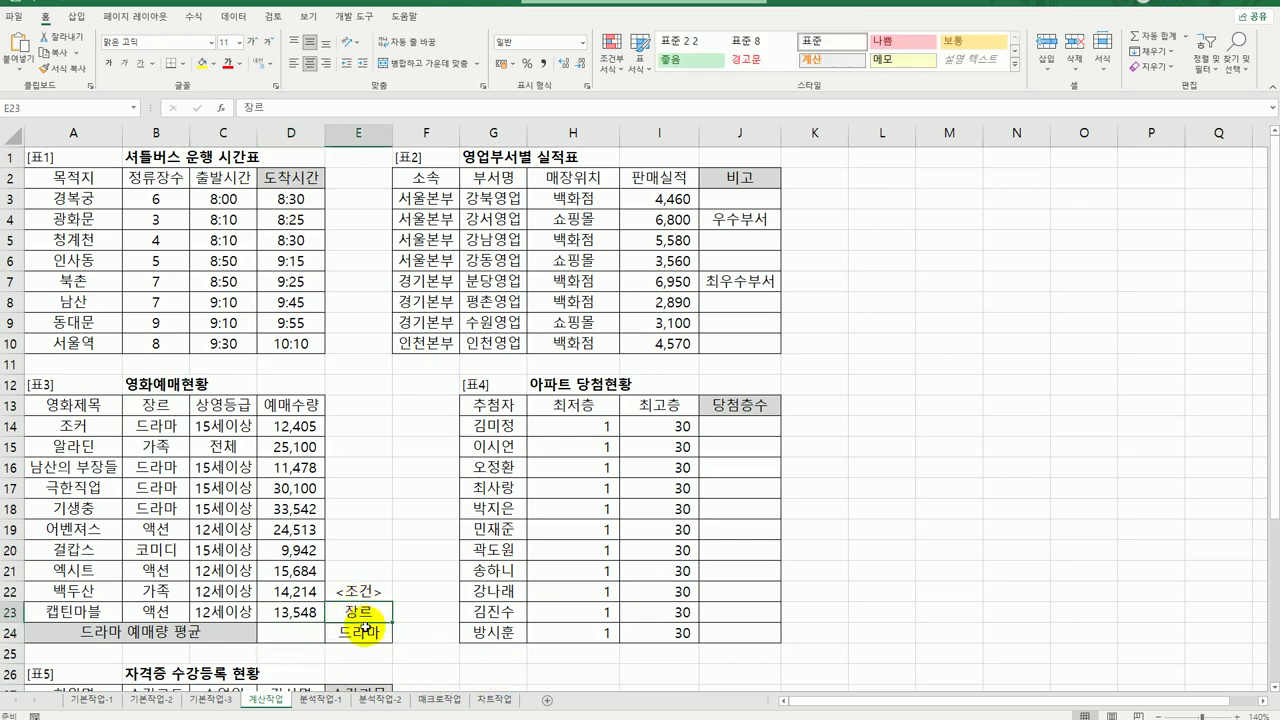
{"action": "left_click", "coordinate": [292, 408]}
Calculate the average drama bookings in D24 with DAVERAGE, using database A13:D23, field D13 and criteria E23:E24
{"action": "left_click", "coordinate": [303, 637]}
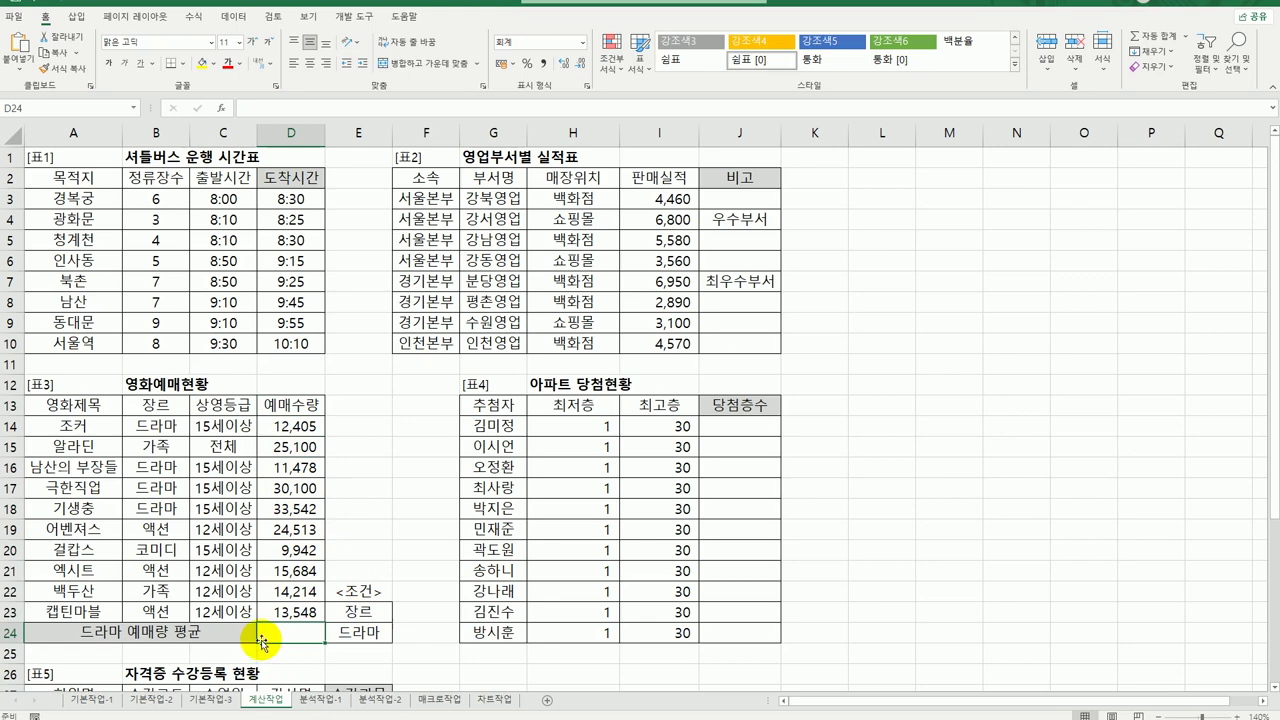
{"action": "type", "text": "="}
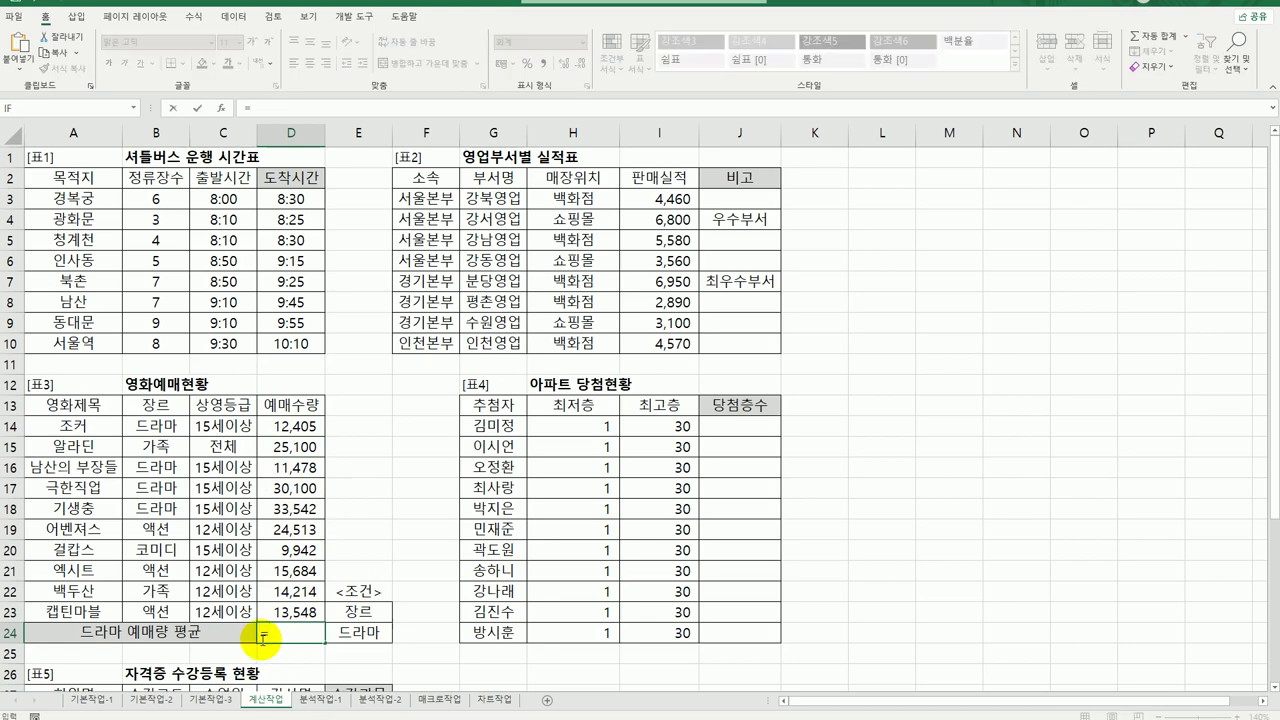
{"action": "type", "text": "ㅁ"}
{"action": "type", "text": "d"}
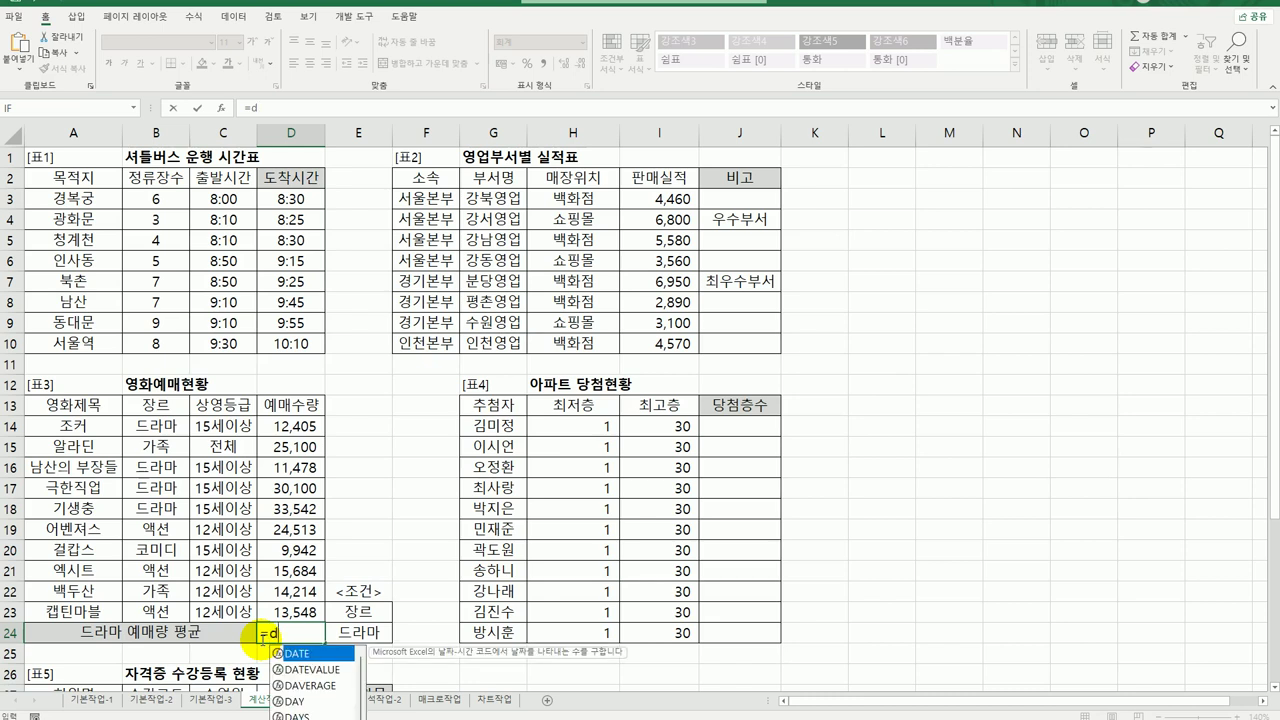
{"action": "double_click", "coordinate": [310, 685]}
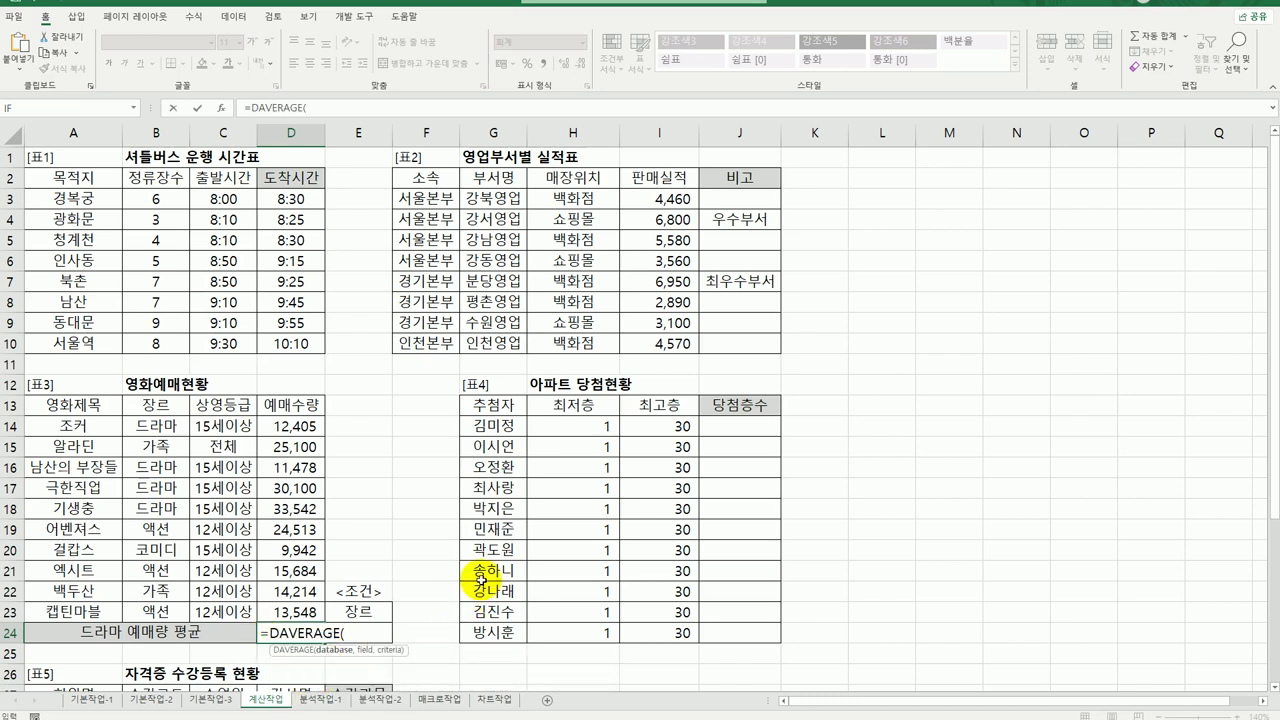
{"action": "left_click", "coordinate": [221, 107]}
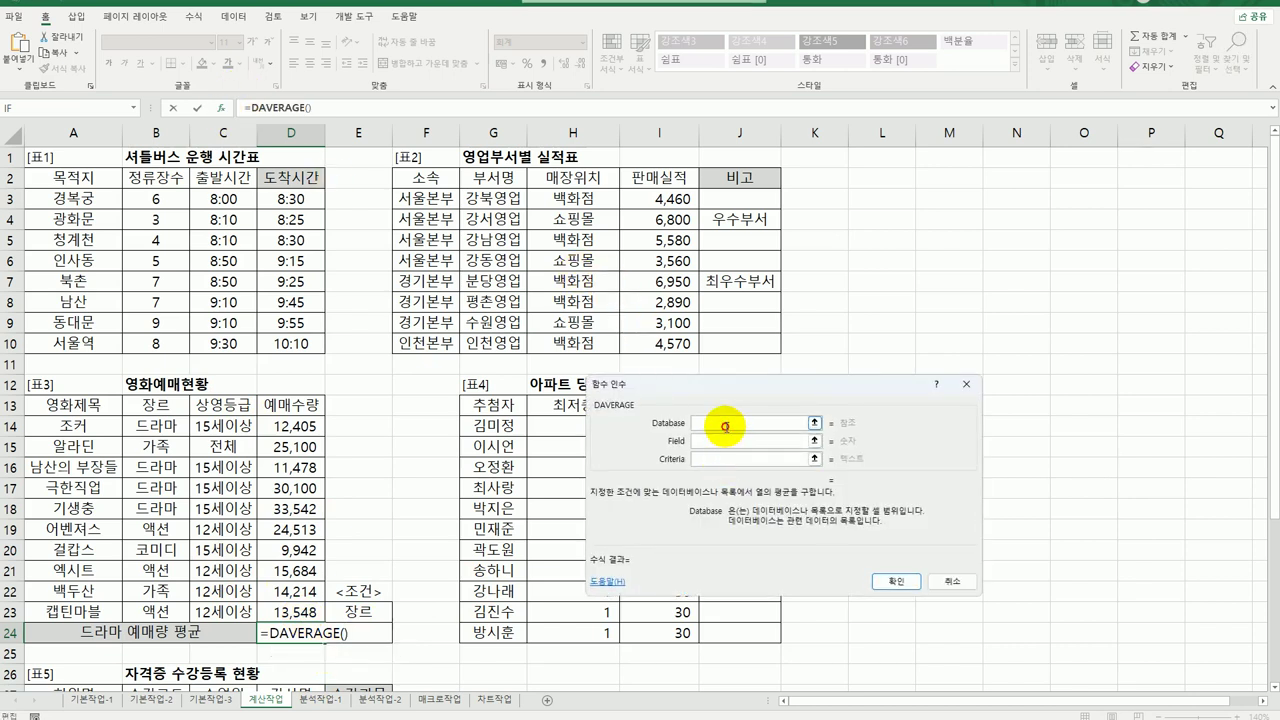
{"action": "left_click_drag", "start_coordinate": [60, 410], "coordinate": [266, 612]}
{"action": "left_click", "coordinate": [715, 437]}
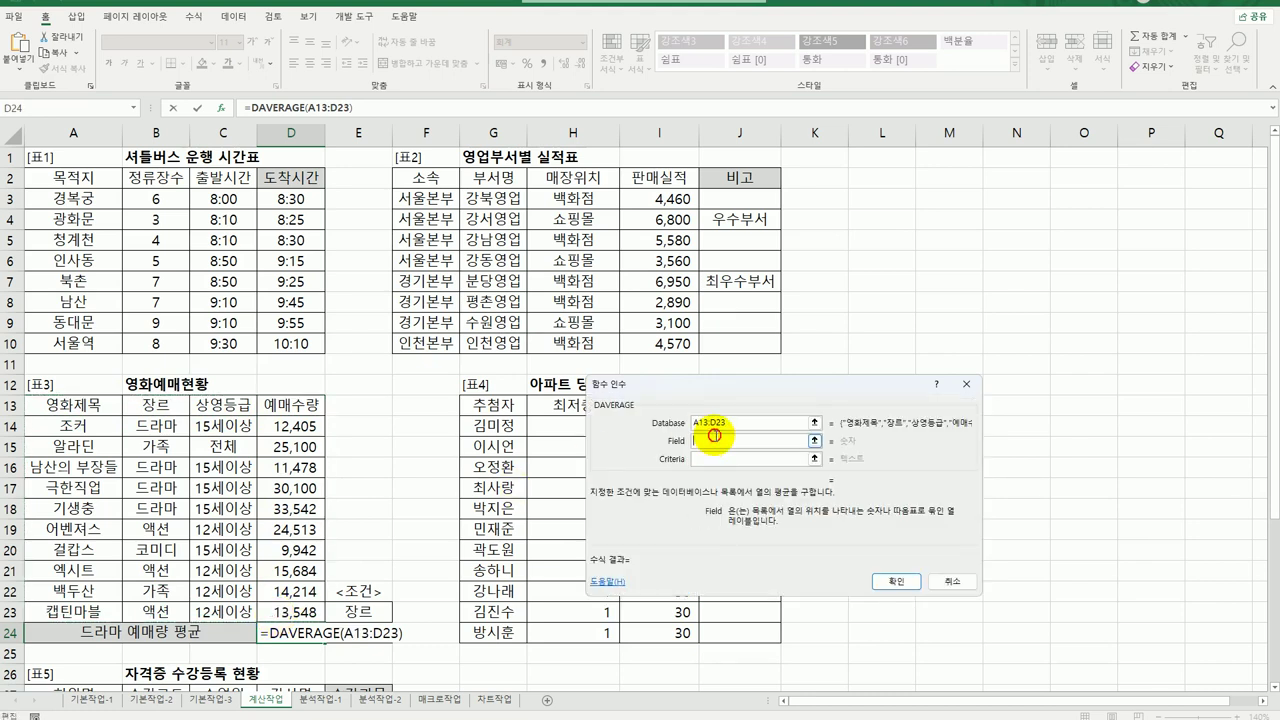
{"action": "left_click", "coordinate": [308, 405]}
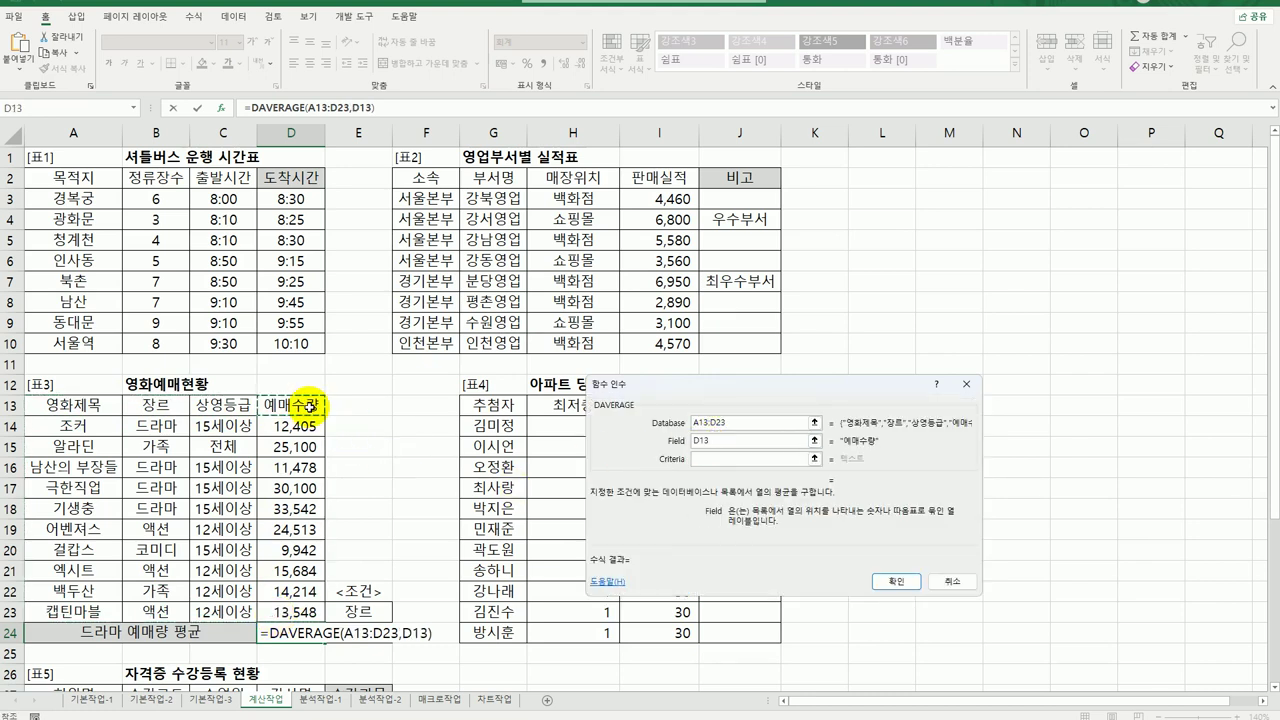
{"action": "left_click", "coordinate": [713, 459]}
{"action": "left_click_drag", "start_coordinate": [372, 612], "coordinate": [356, 640]}
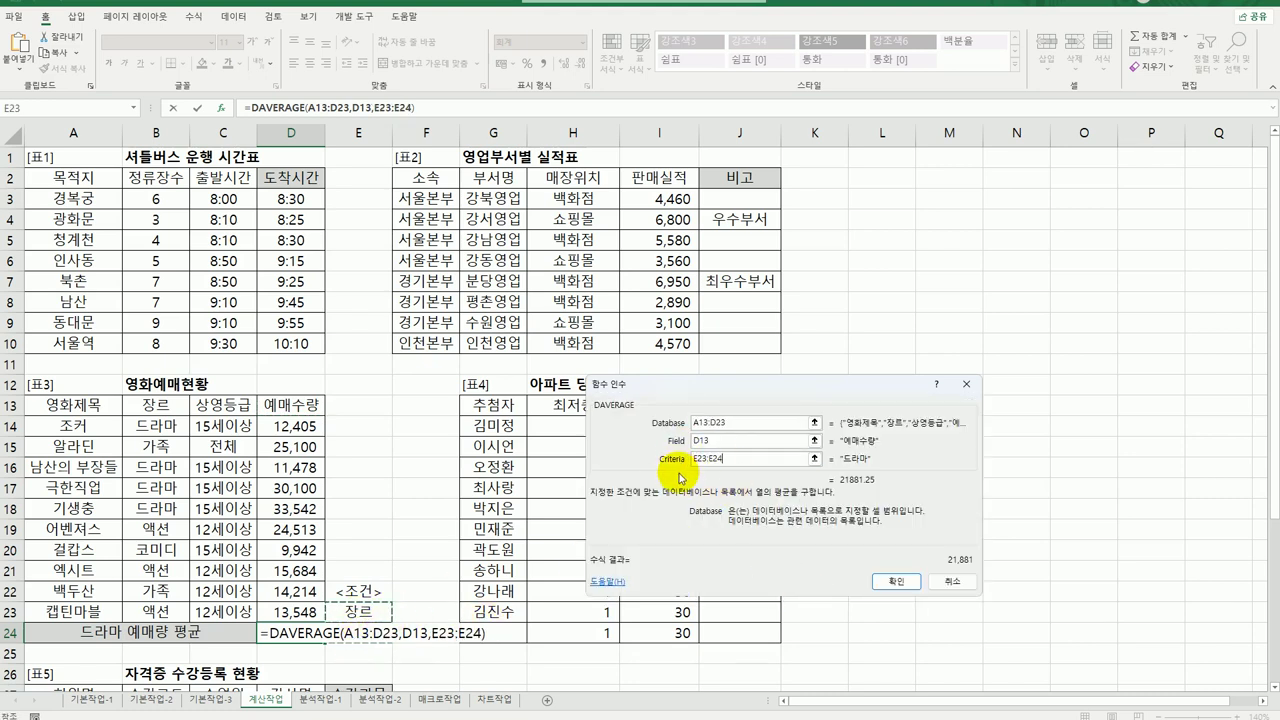
{"action": "left_click", "coordinate": [893, 581]}
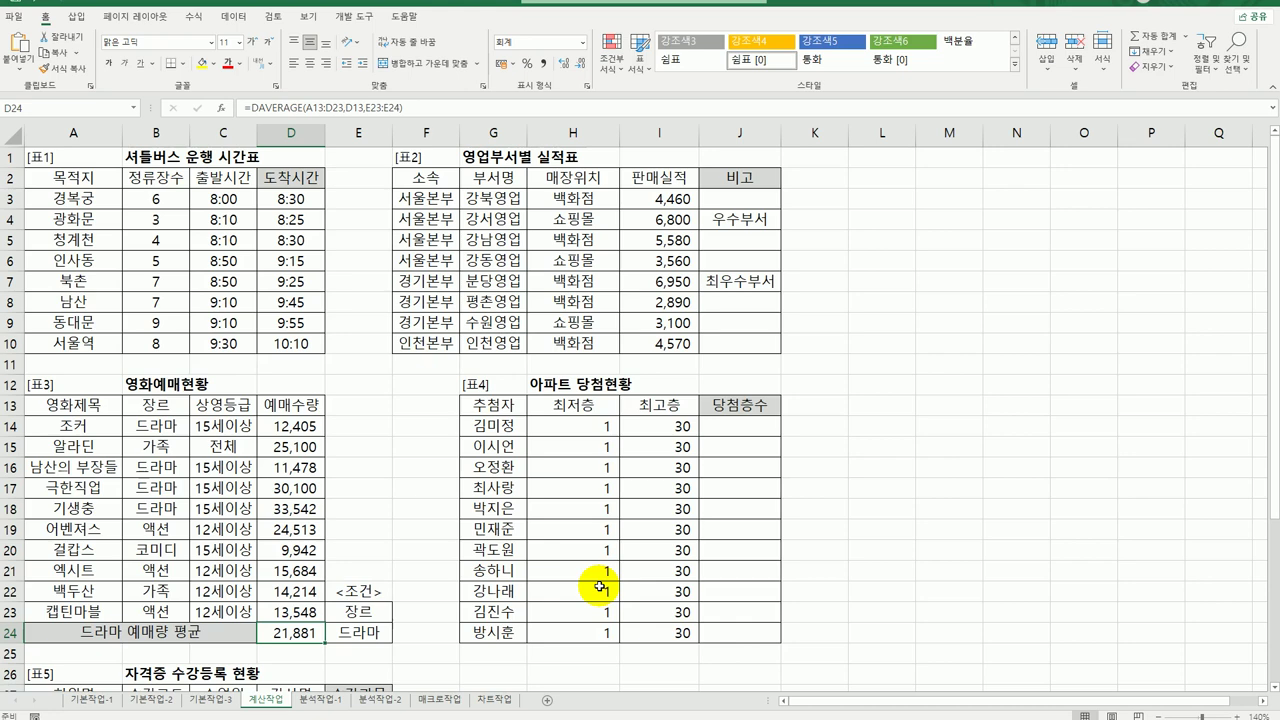
Generate random winning floors in J14 with RANDBETWEEN, using bottom H14 and top I14, and fill the formula down to J24
{"action": "left_click", "coordinate": [722, 424]}
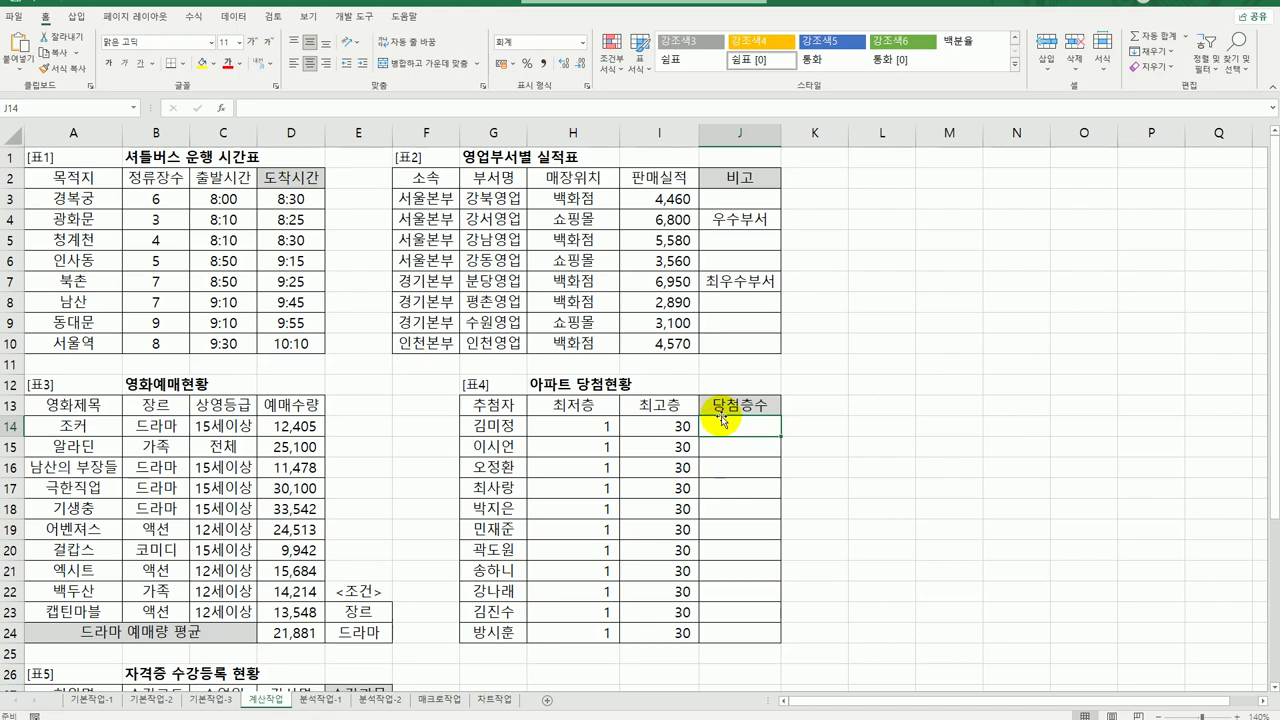
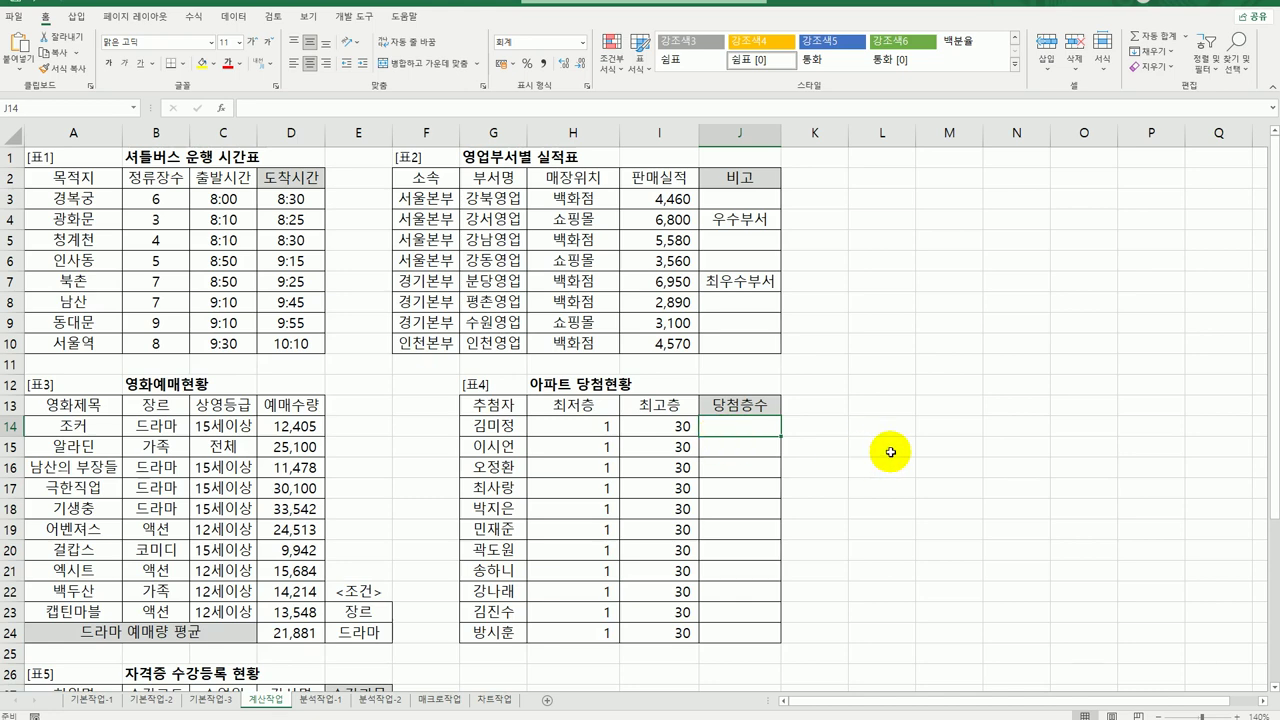
{"action": "type", "text": "="}
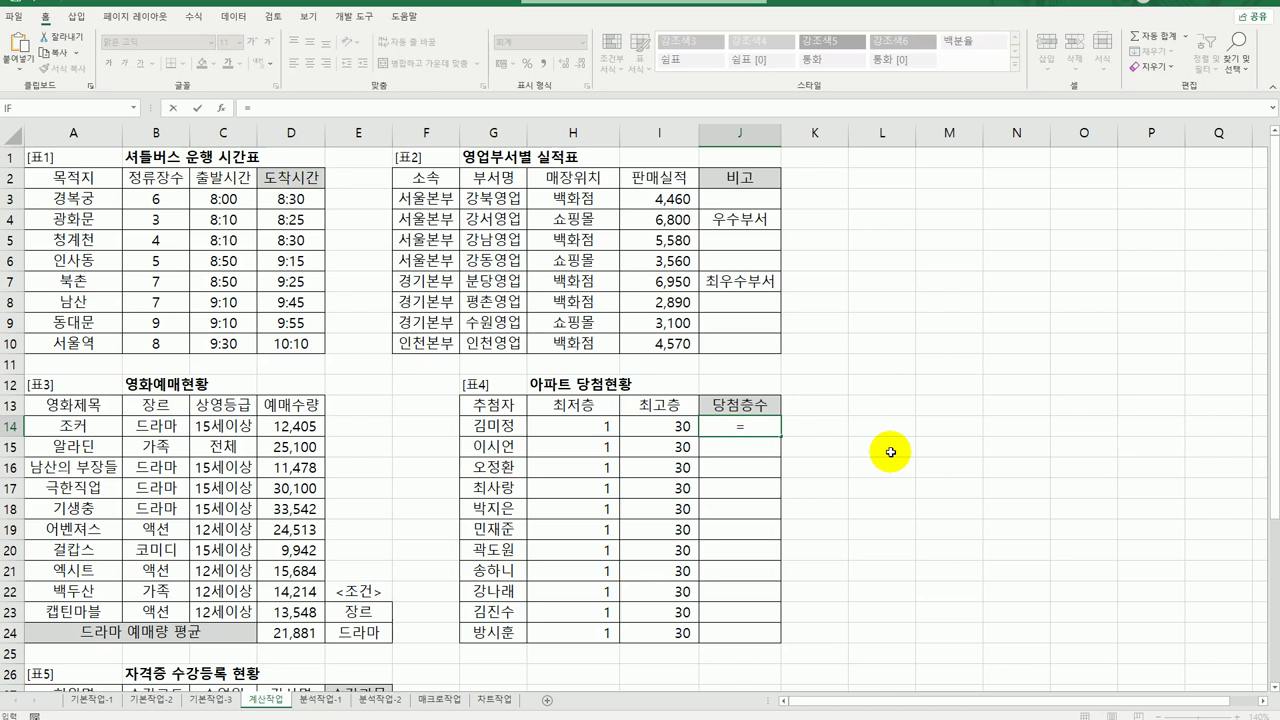
{"action": "type", "text": "ran"}
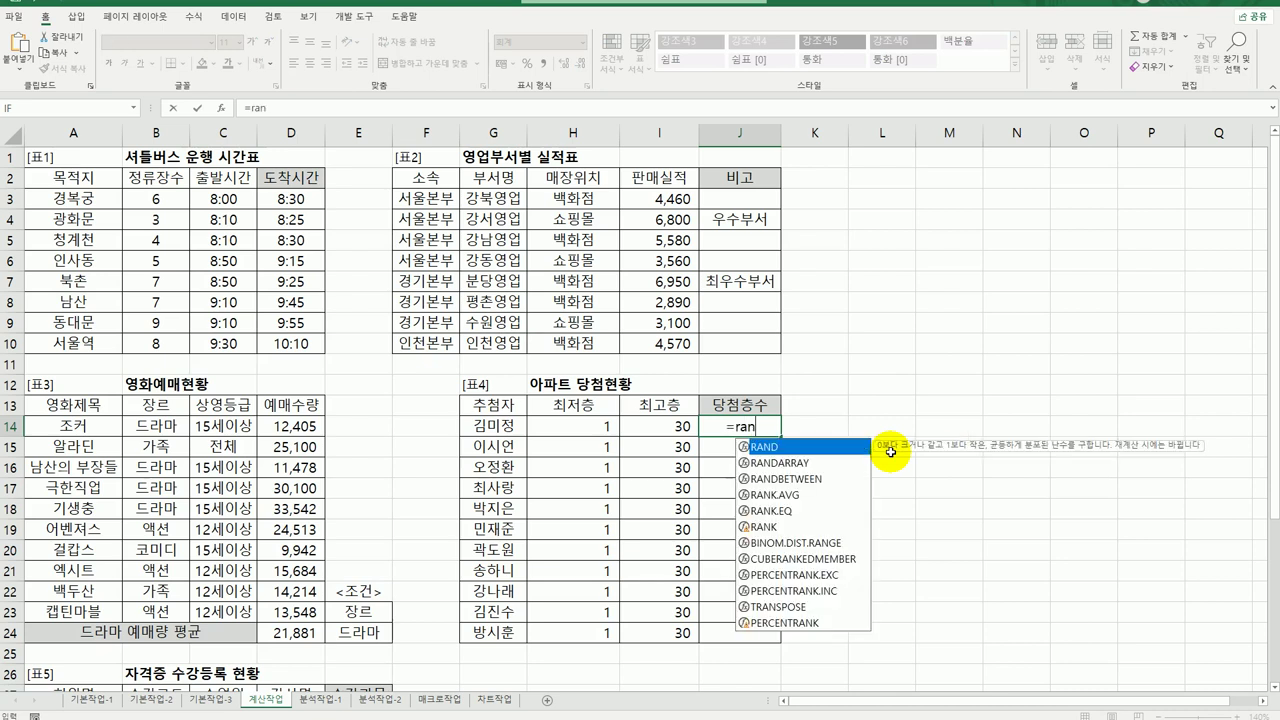
{"action": "left_click", "coordinate": [826, 478]}
{"action": "double_click", "coordinate": [815, 479]}
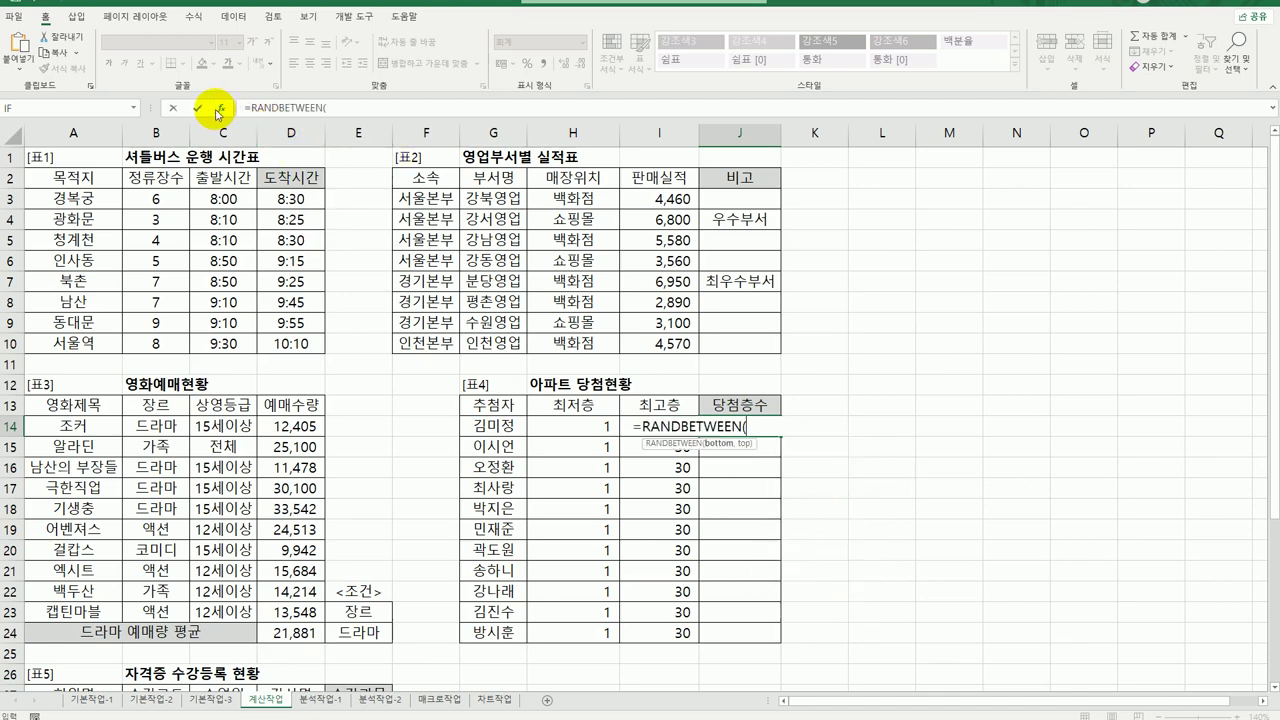
{"action": "left_click", "coordinate": [222, 110]}
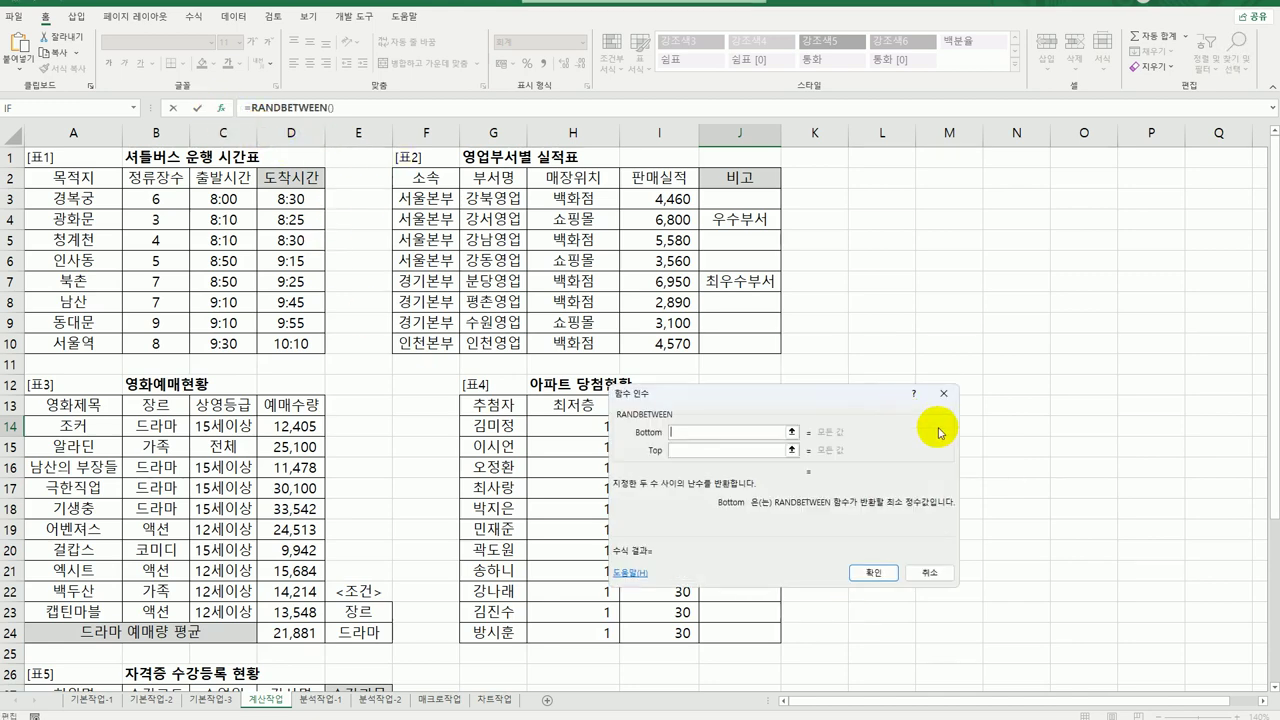
{"action": "left_click_drag", "start_coordinate": [782, 391], "coordinate": [967, 373]}
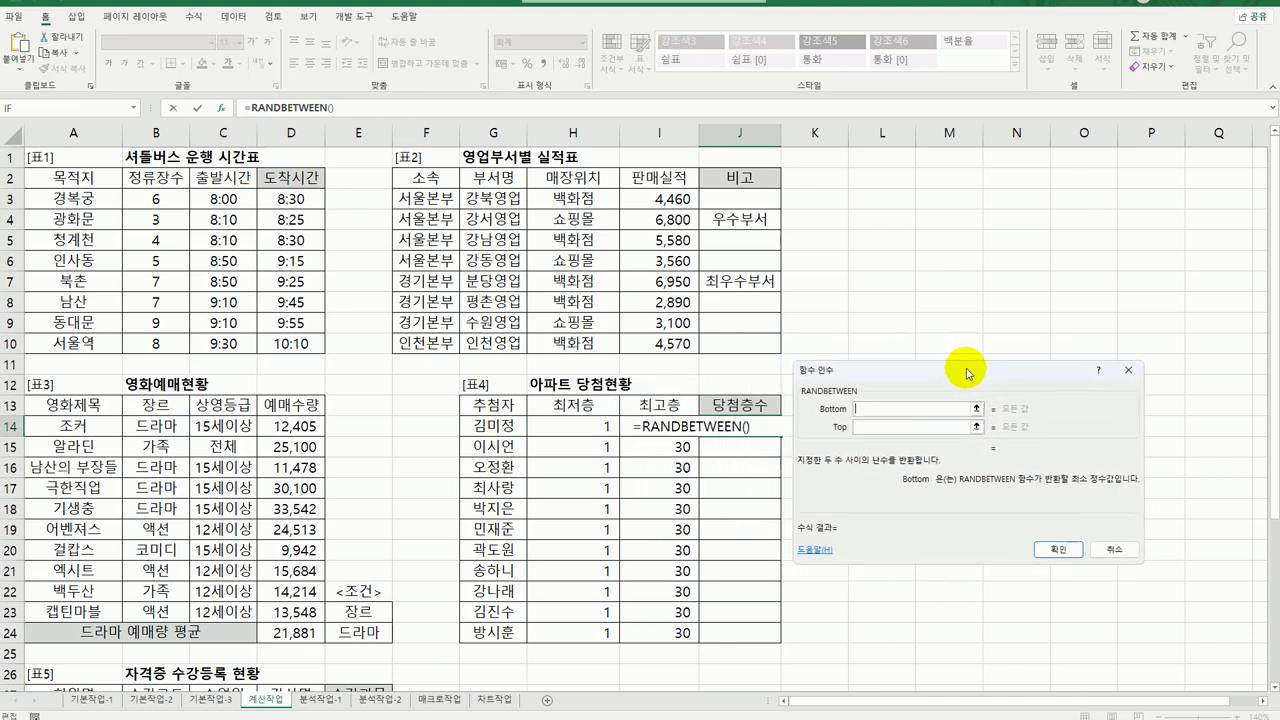
{"action": "left_click", "coordinate": [603, 427]}
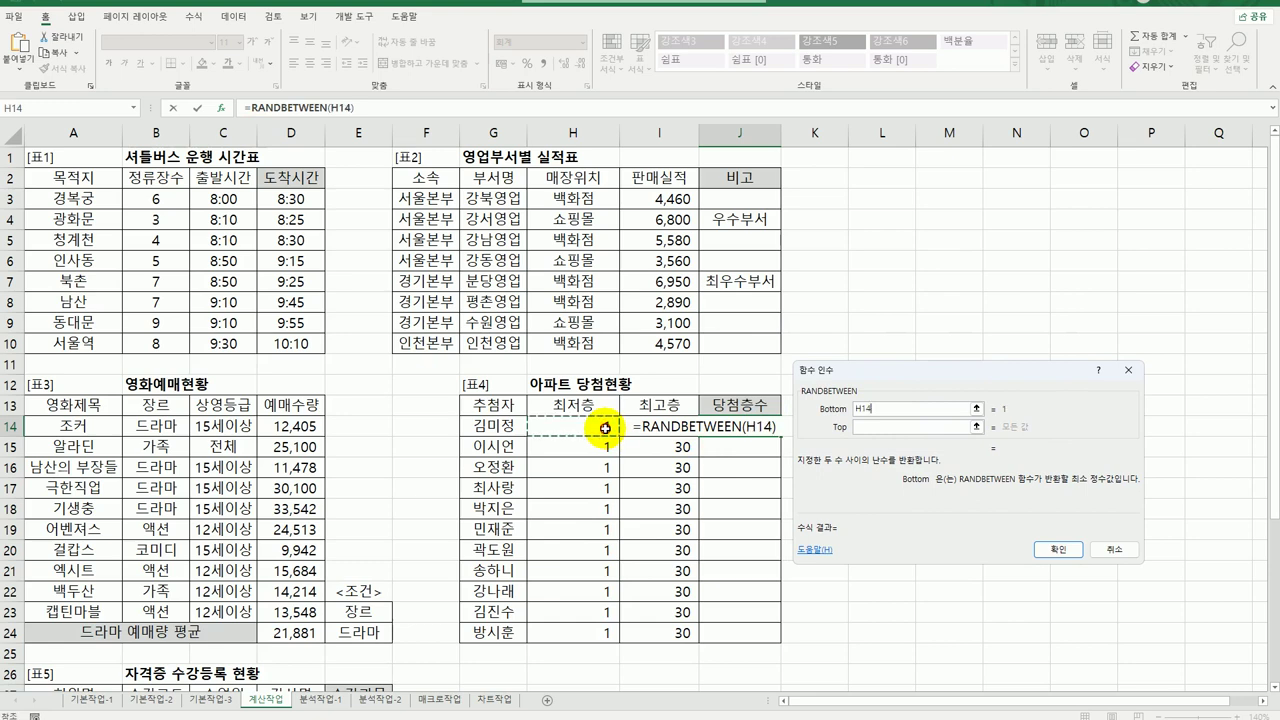
{"action": "left_click", "coordinate": [872, 430]}
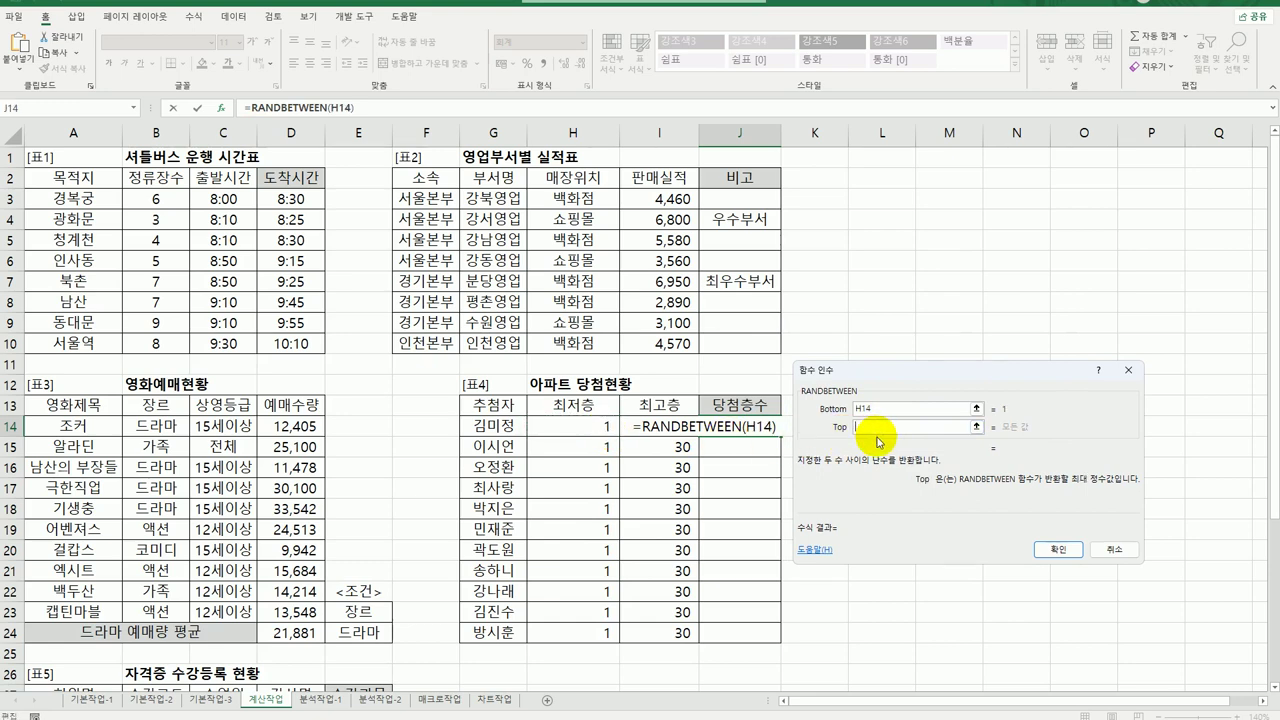
{"action": "left_click", "coordinate": [645, 427]}
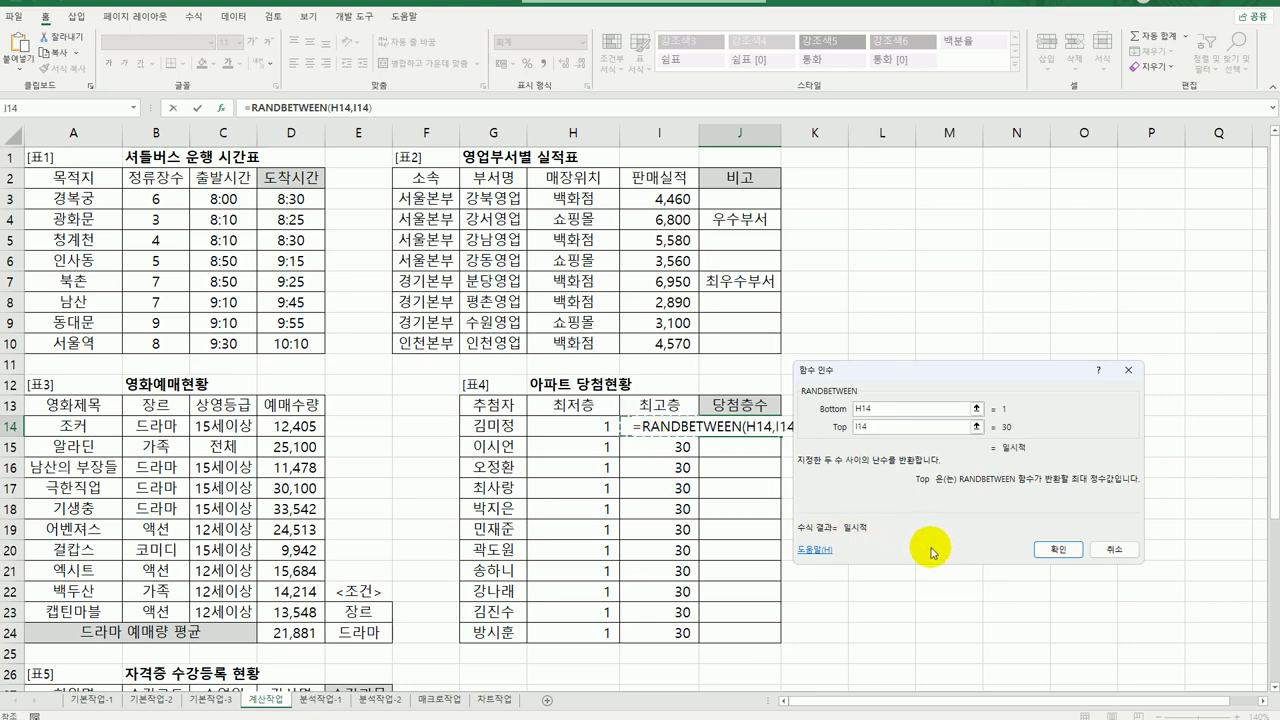
{"action": "left_click", "coordinate": [1066, 552]}
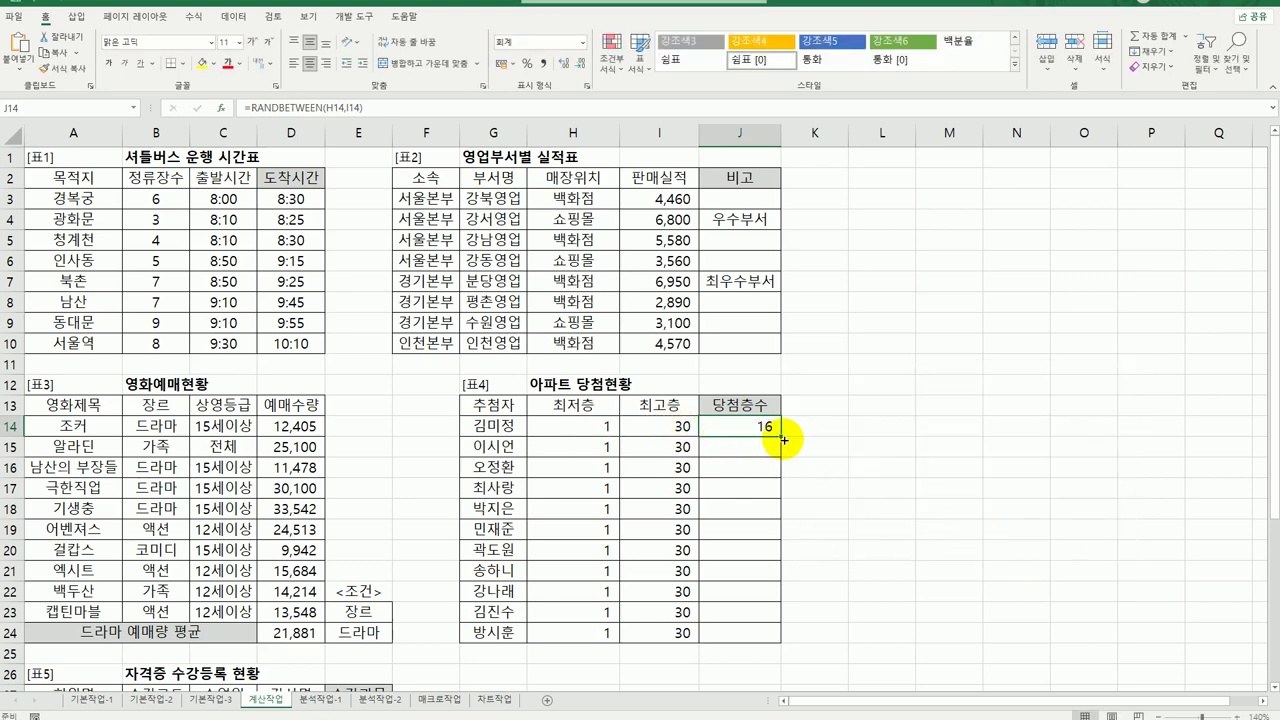
{"action": "left_click_drag", "start_coordinate": [781, 437], "coordinate": [766, 640]}
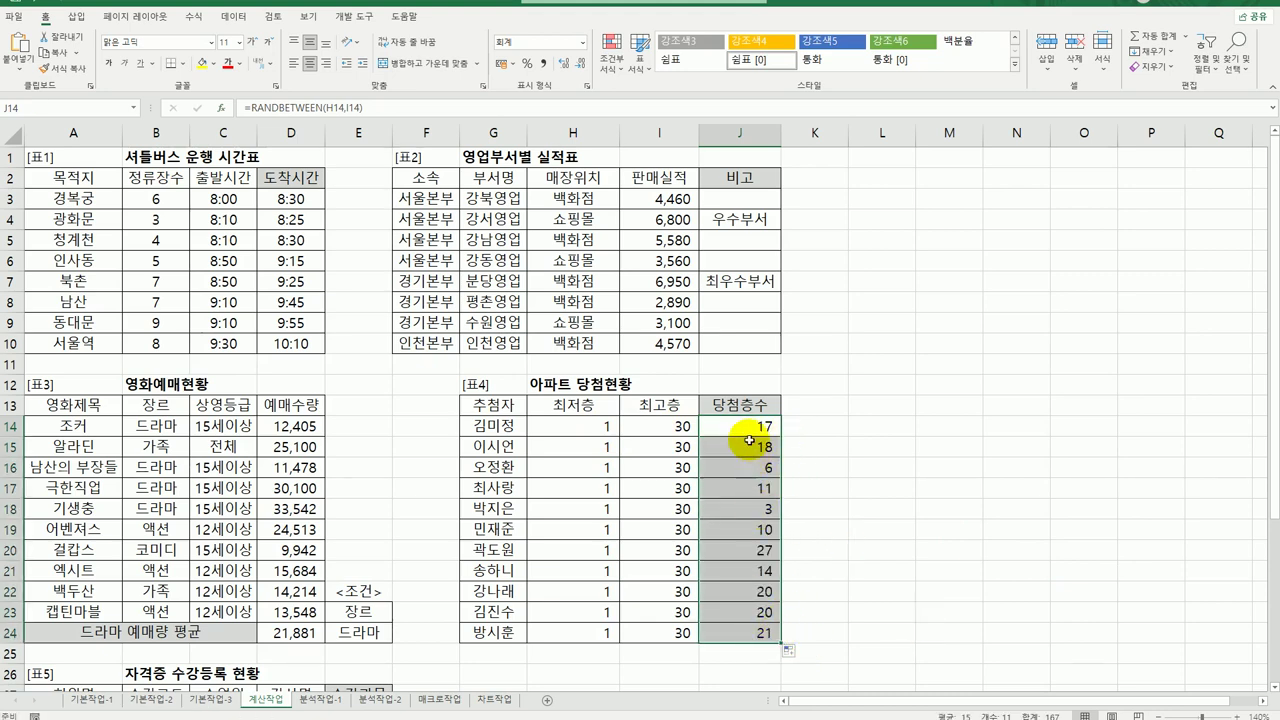
{"action": "left_click_drag", "start_coordinate": [781, 641], "coordinate": [776, 643]}
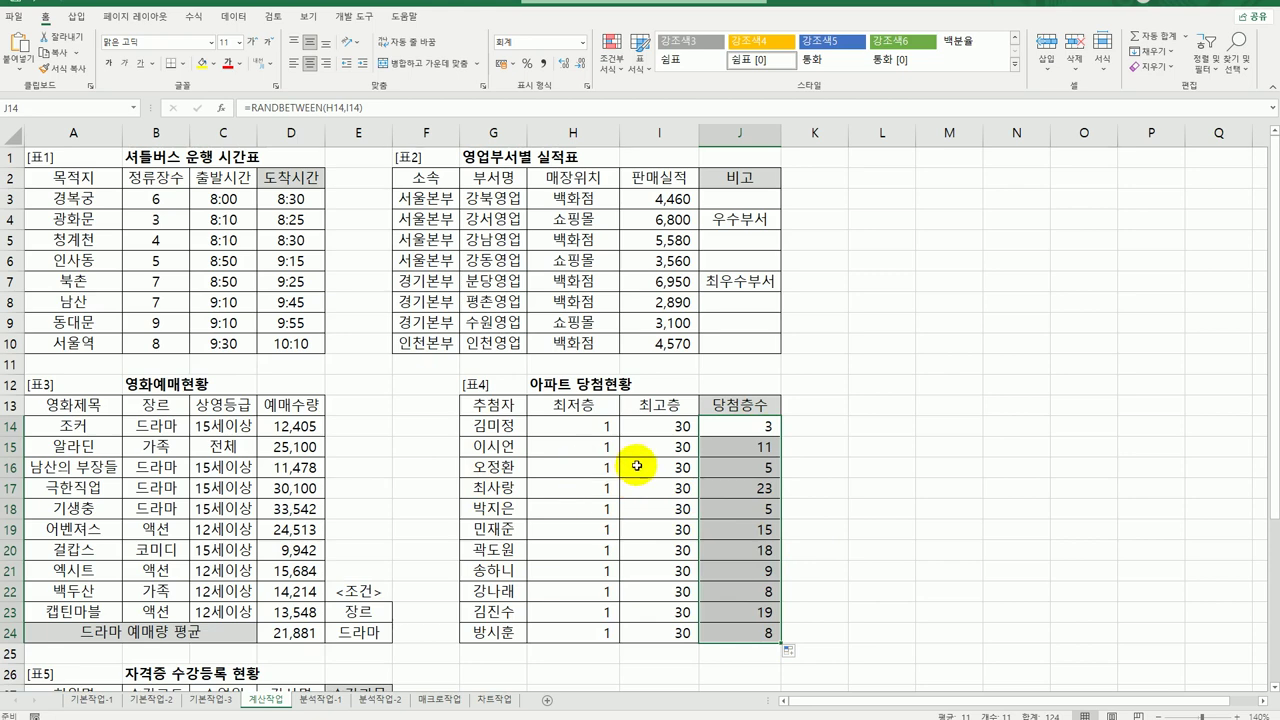
{"action": "left_click_drag", "start_coordinate": [748, 432], "coordinate": [743, 427]}
{"action": "double_click", "coordinate": [743, 427]}
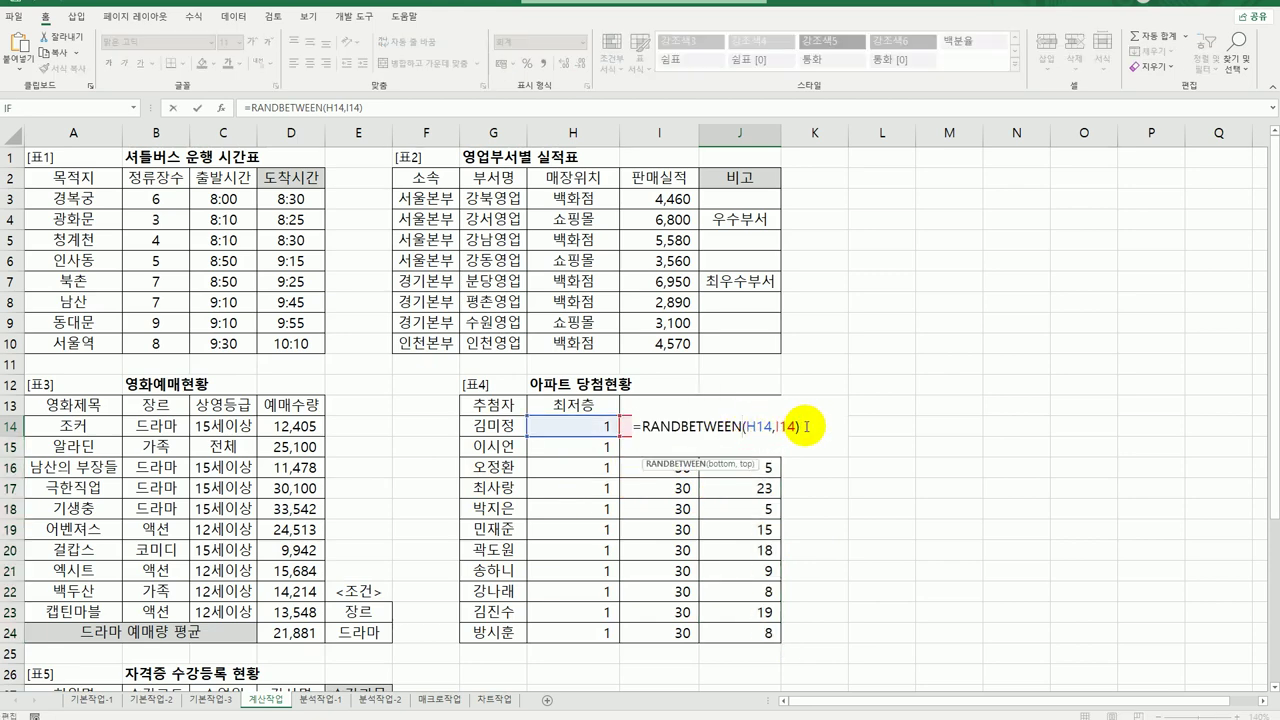
{"action": "type", "text": "&"}
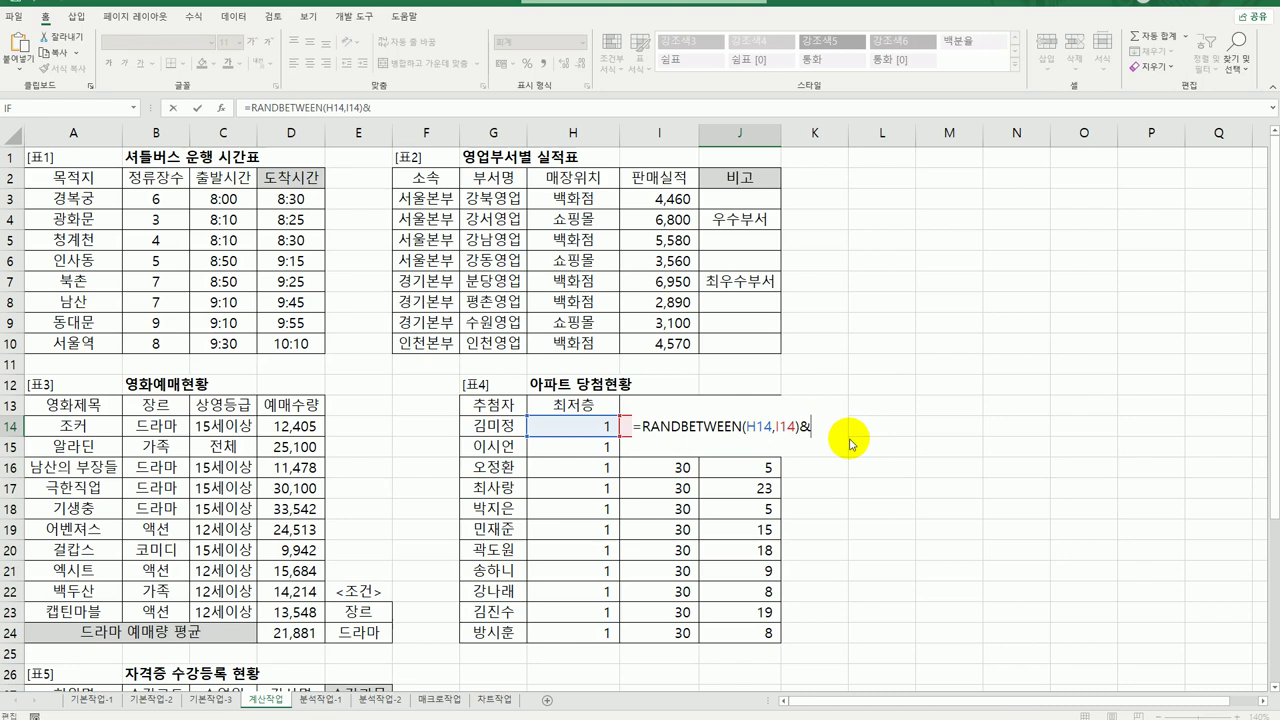
{"action": "key", "text": "Return"}
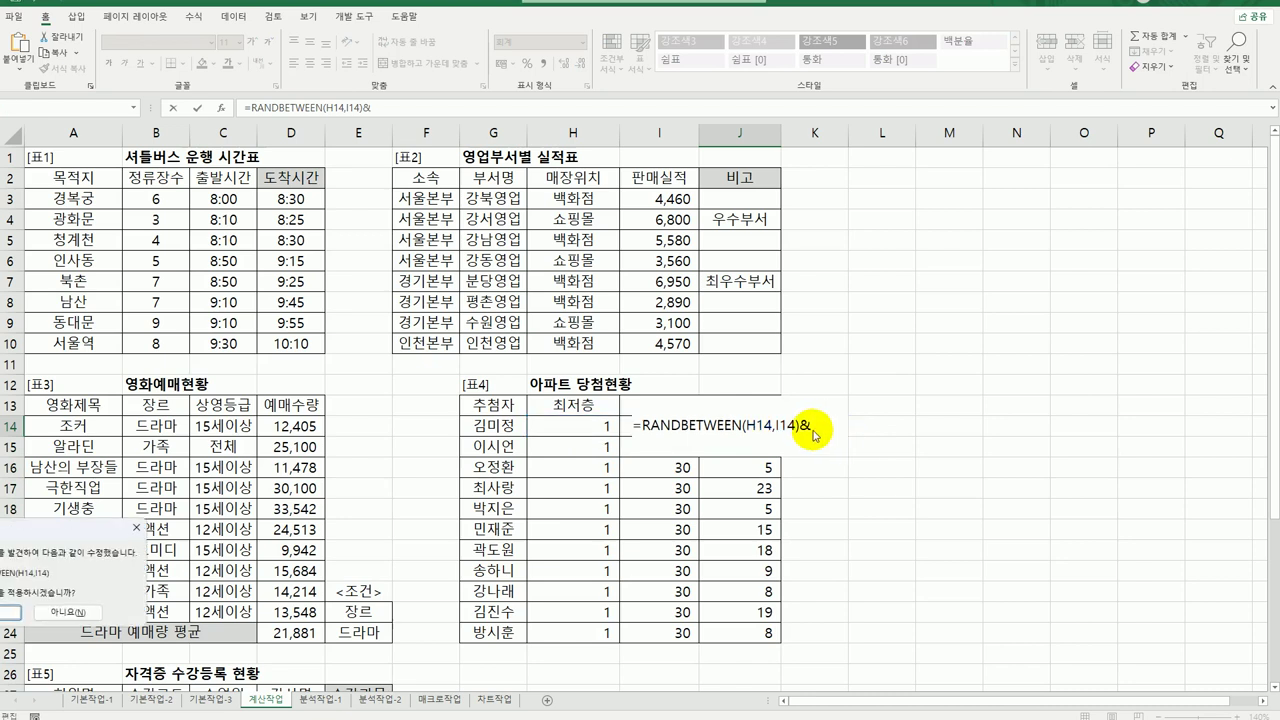
{"action": "left_click", "coordinate": [12, 612]}
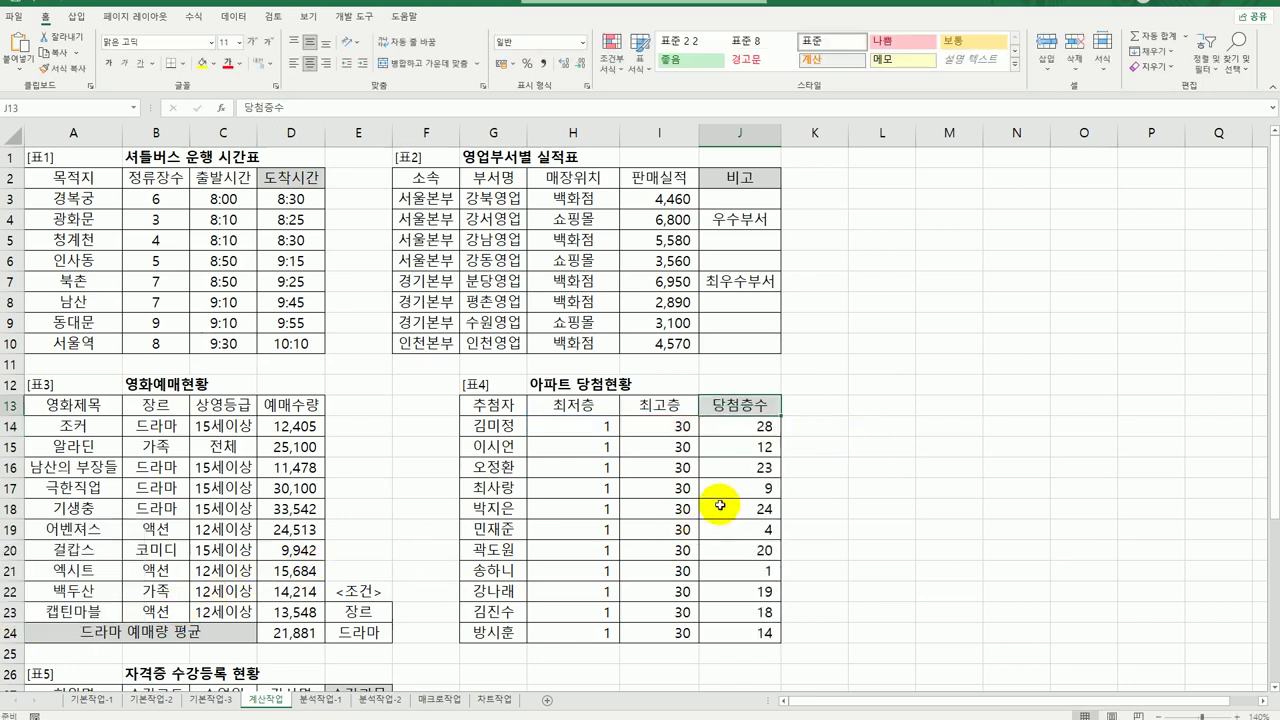
Append &"층" to the RANDBETWEEN formula in J14 and fill it down to J24
{"action": "left_click", "coordinate": [758, 426]}
{"action": "double_click", "coordinate": [758, 426]}
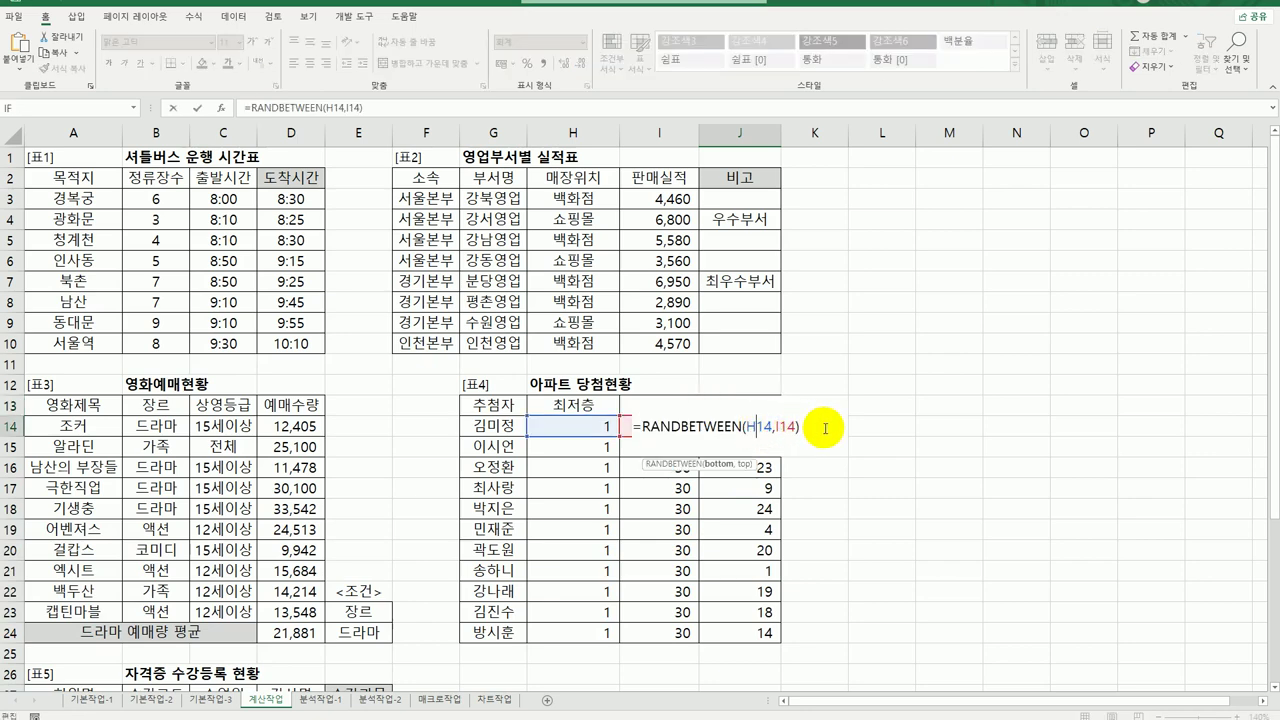
{"action": "type", "text": "&"}
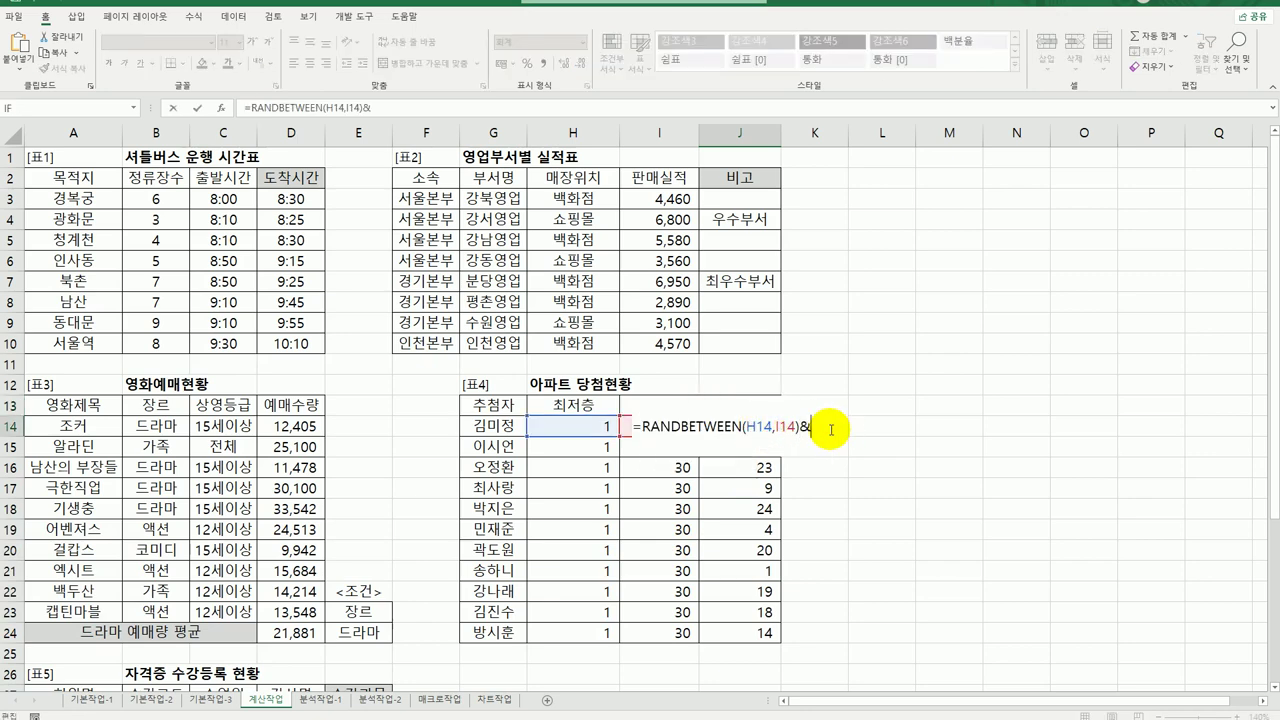
{"action": "type", "text": "\"층\""}
{"action": "key", "text": "ctrl+Return"}
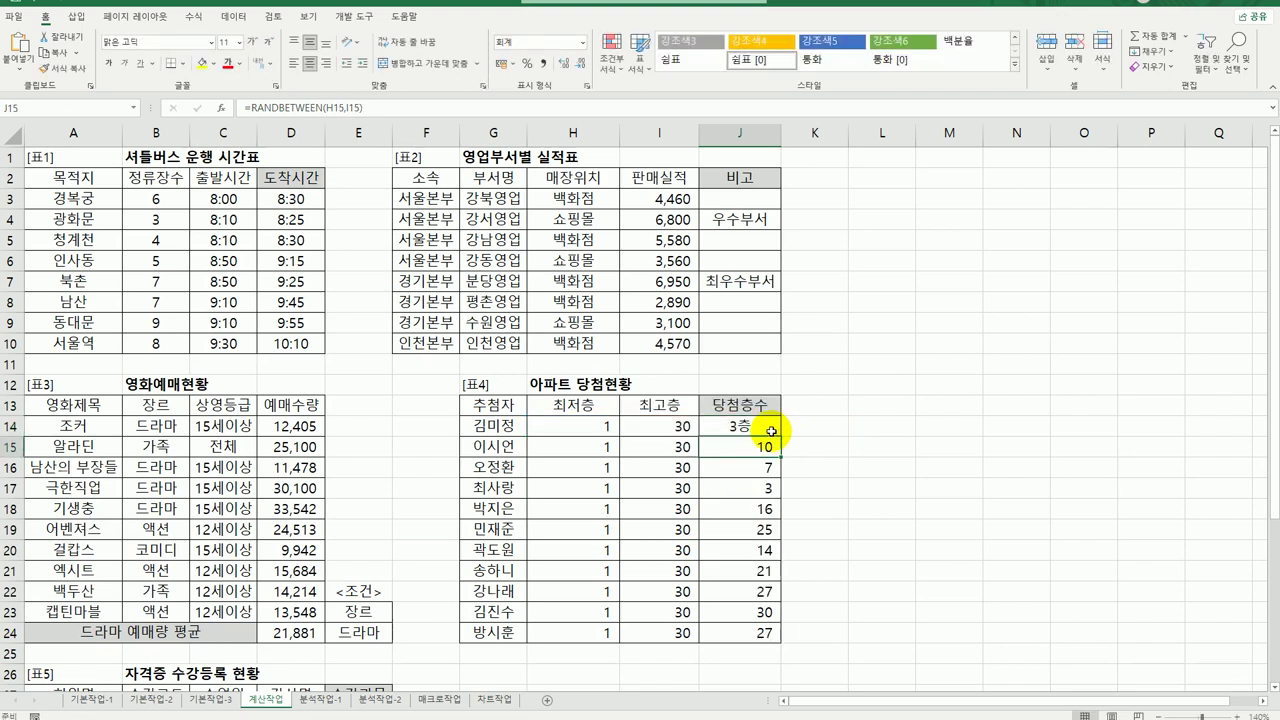
{"action": "left_click_drag", "start_coordinate": [773, 431], "coordinate": [758, 638]}
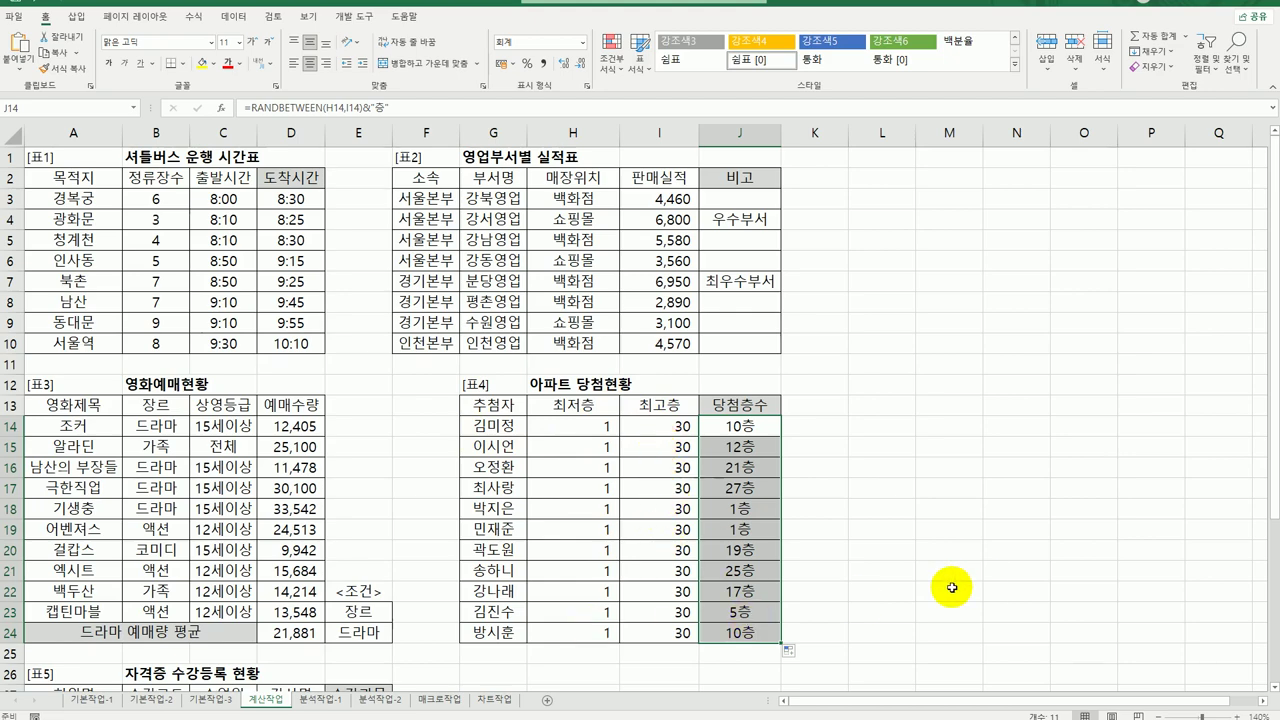
Start a LEFT formula in E28 of the 수강과목 column and open its function arguments
{"action": "scroll", "coordinate": [960, 581], "scroll_direction": "down", "scroll_amount": 4}
{"action": "scroll", "coordinate": [951, 580], "scroll_direction": "down", "scroll_amount": 1}
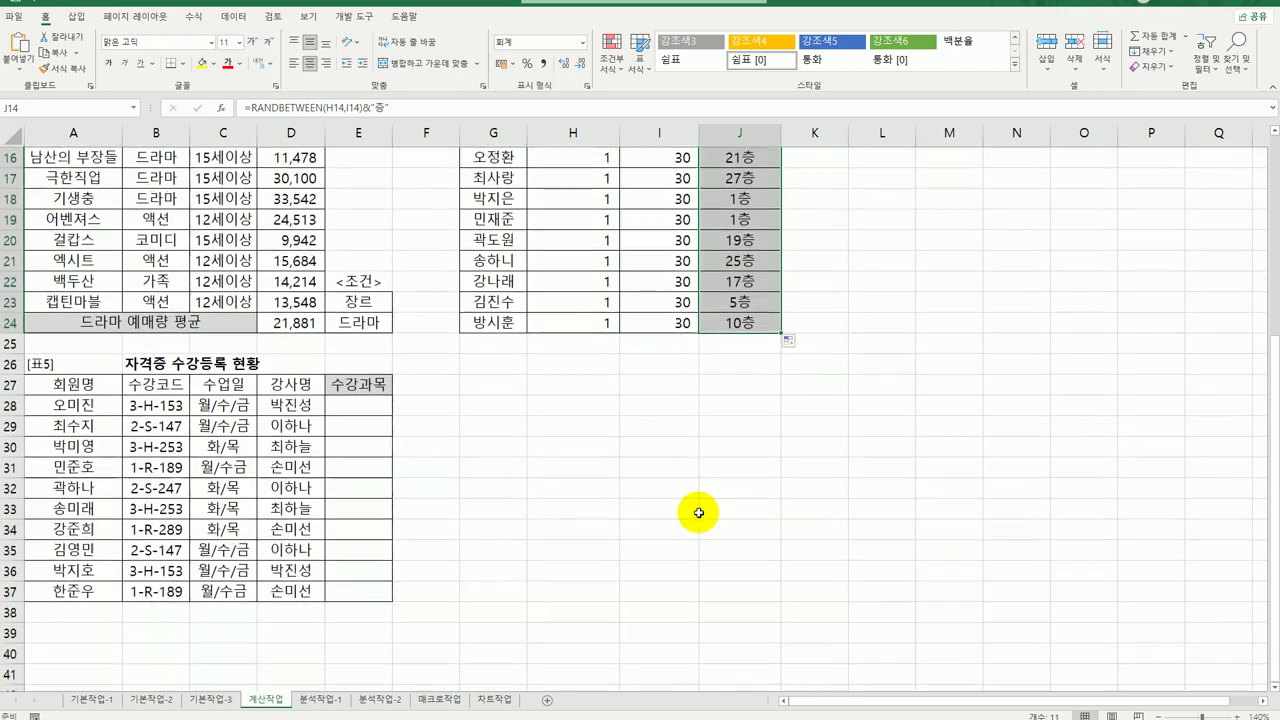
{"action": "left_click", "coordinate": [377, 411]}
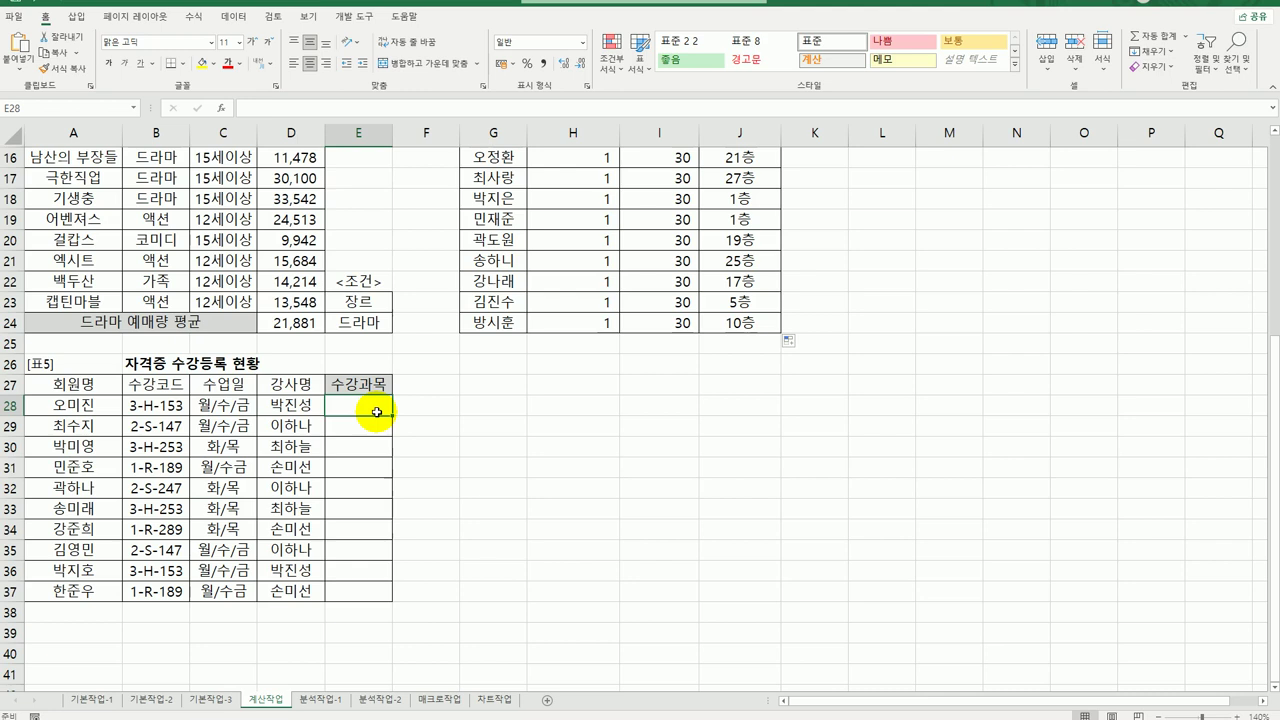
{"action": "type", "text": "="}
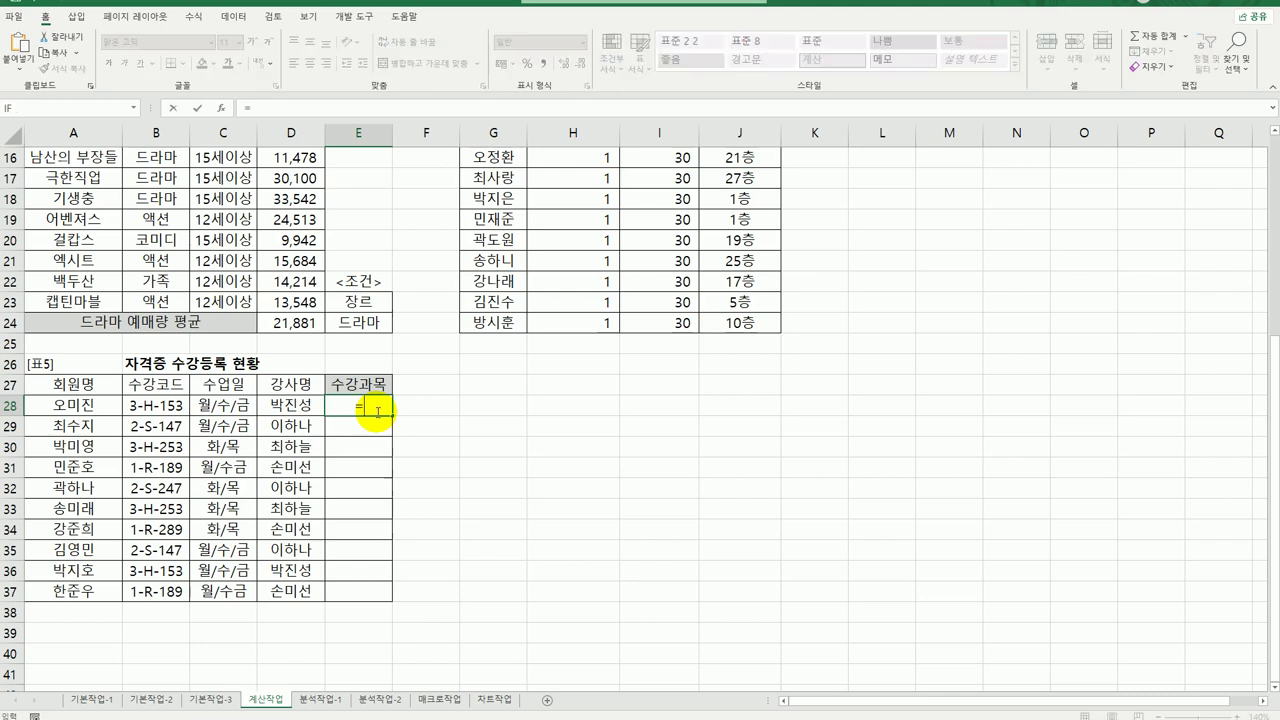
{"action": "type", "text": "ㅣ"}
{"action": "key", "text": "Hangul"}
{"action": "type", "text": "e"}
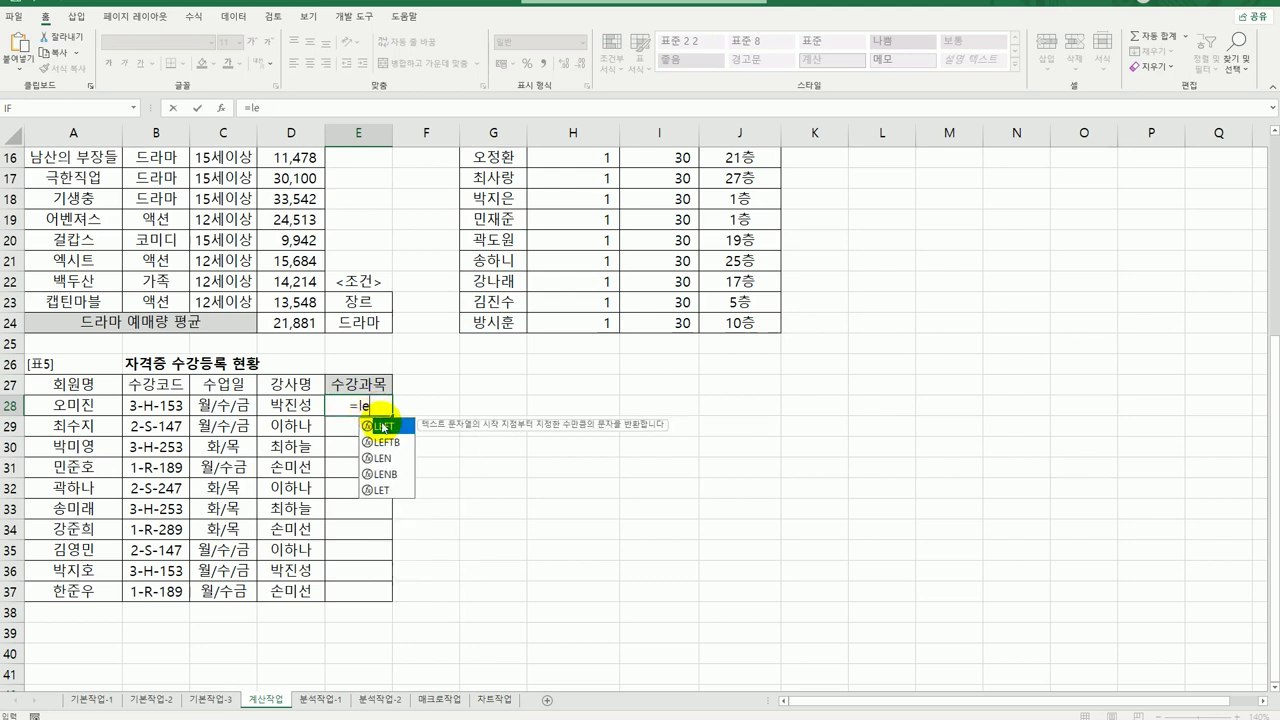
{"action": "double_click", "coordinate": [381, 426]}
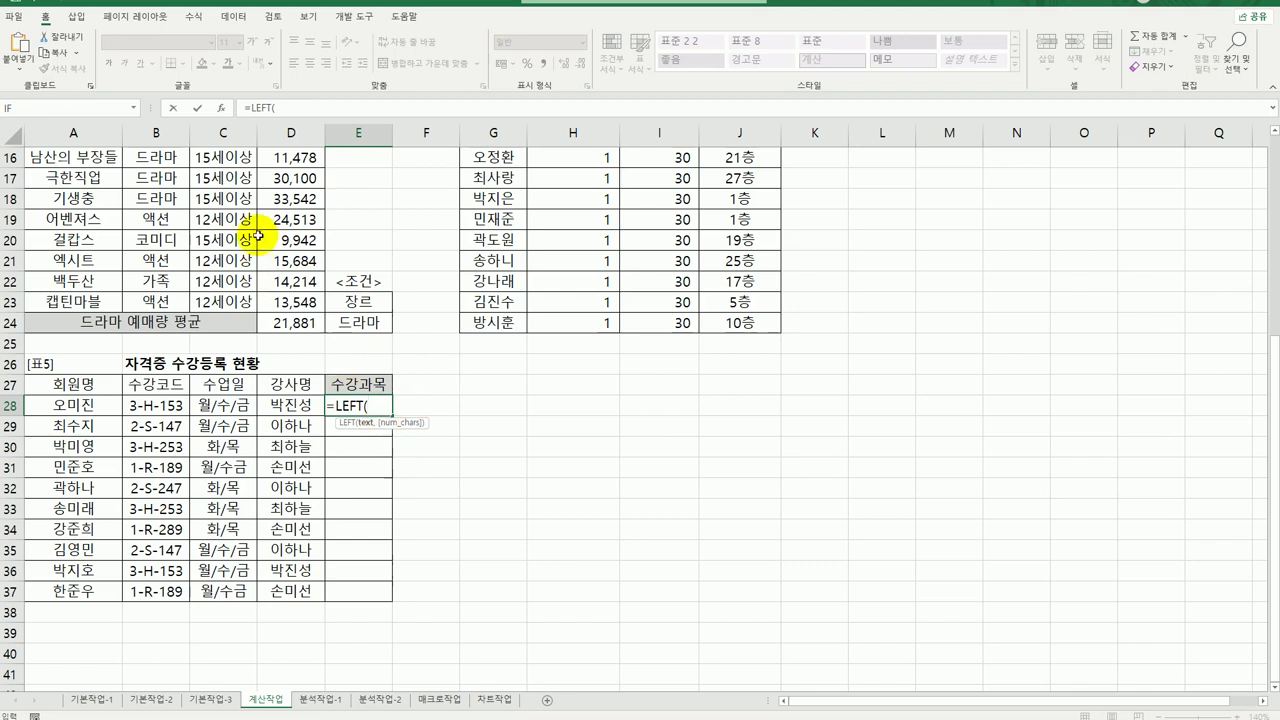
{"action": "left_click", "coordinate": [220, 108]}
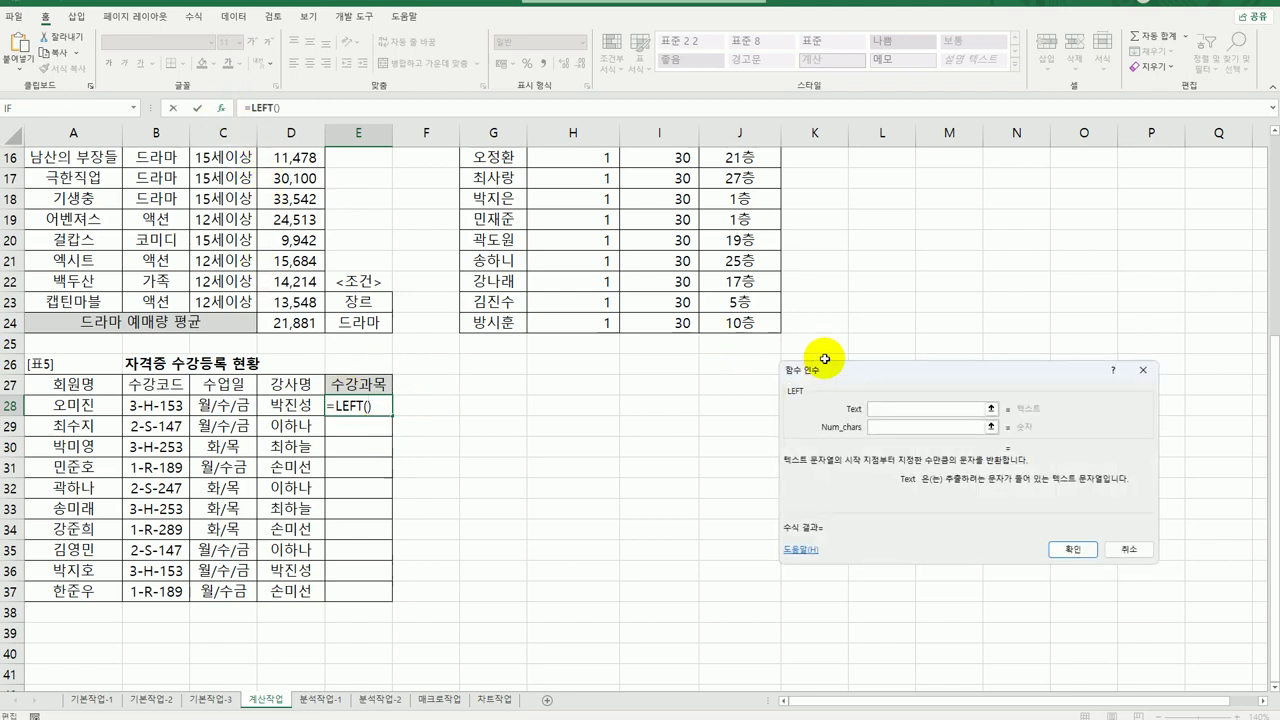
{"action": "left_click_drag", "start_coordinate": [838, 370], "coordinate": [595, 376]}
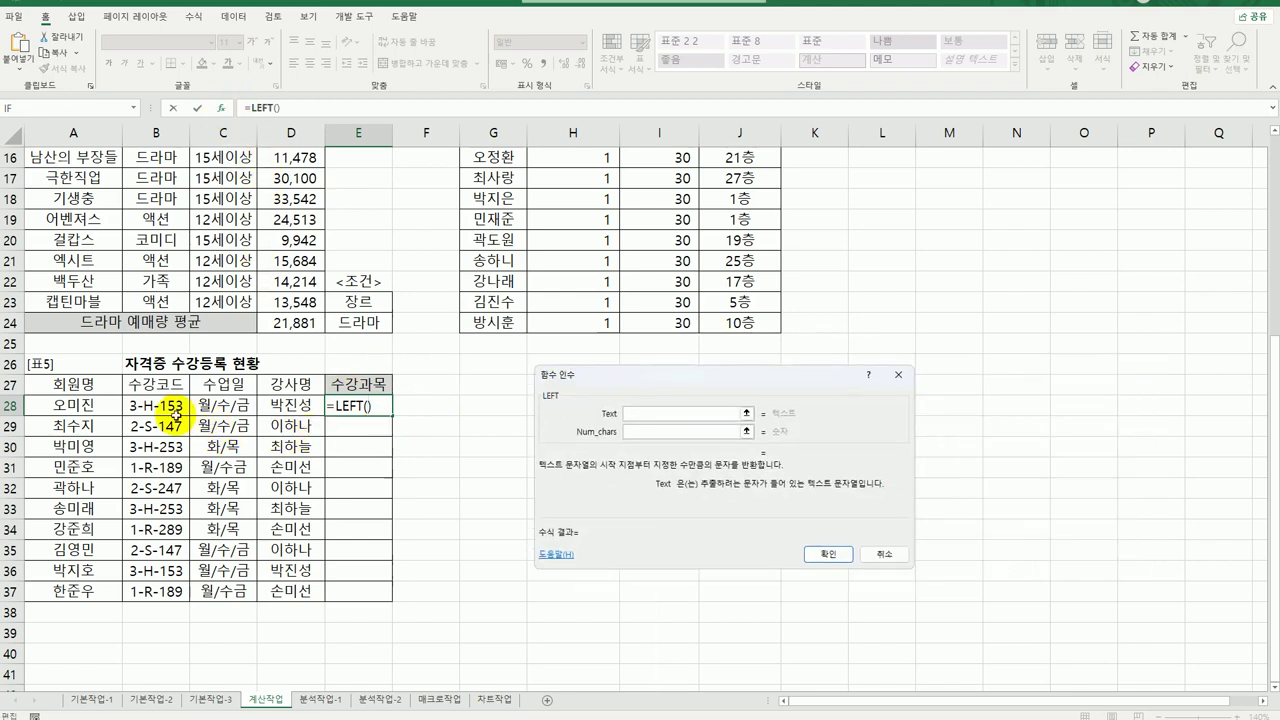
Set the LEFT arguments to text B28 and 1 character, and fill the formula down to E37
{"action": "left_click", "coordinate": [150, 405]}
{"action": "left_click", "coordinate": [645, 443]}
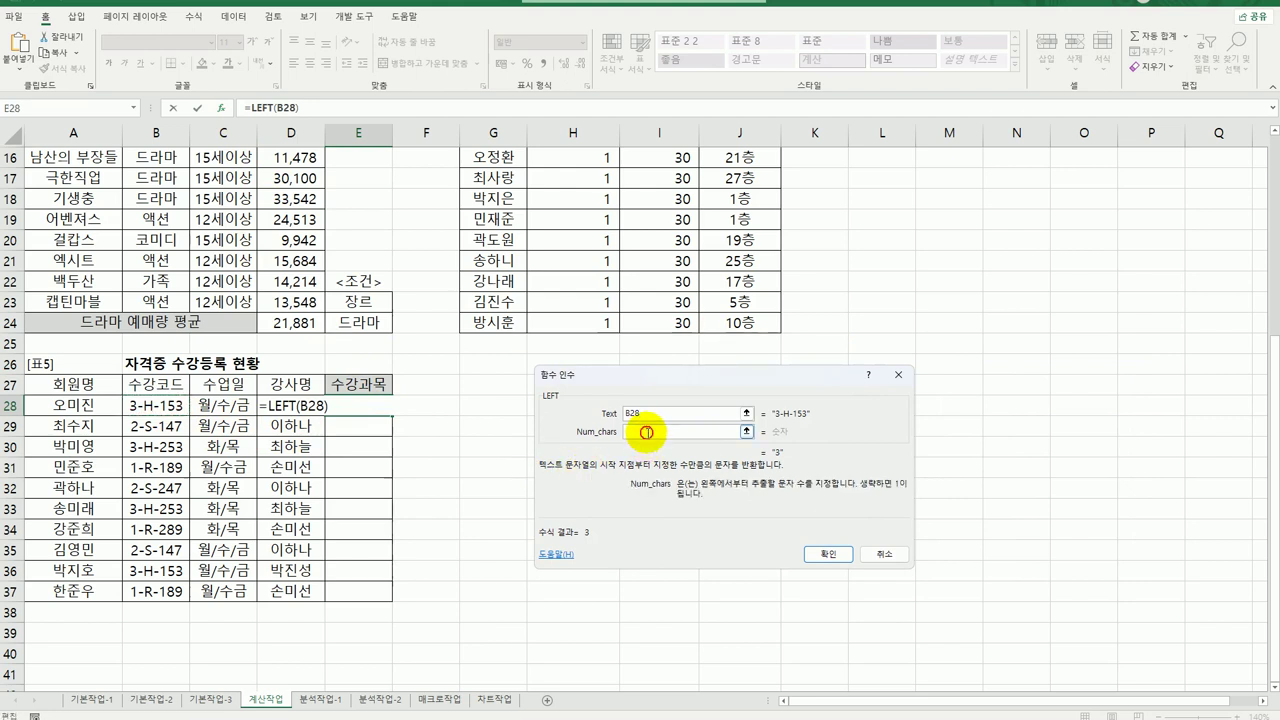
{"action": "type", "text": "1"}
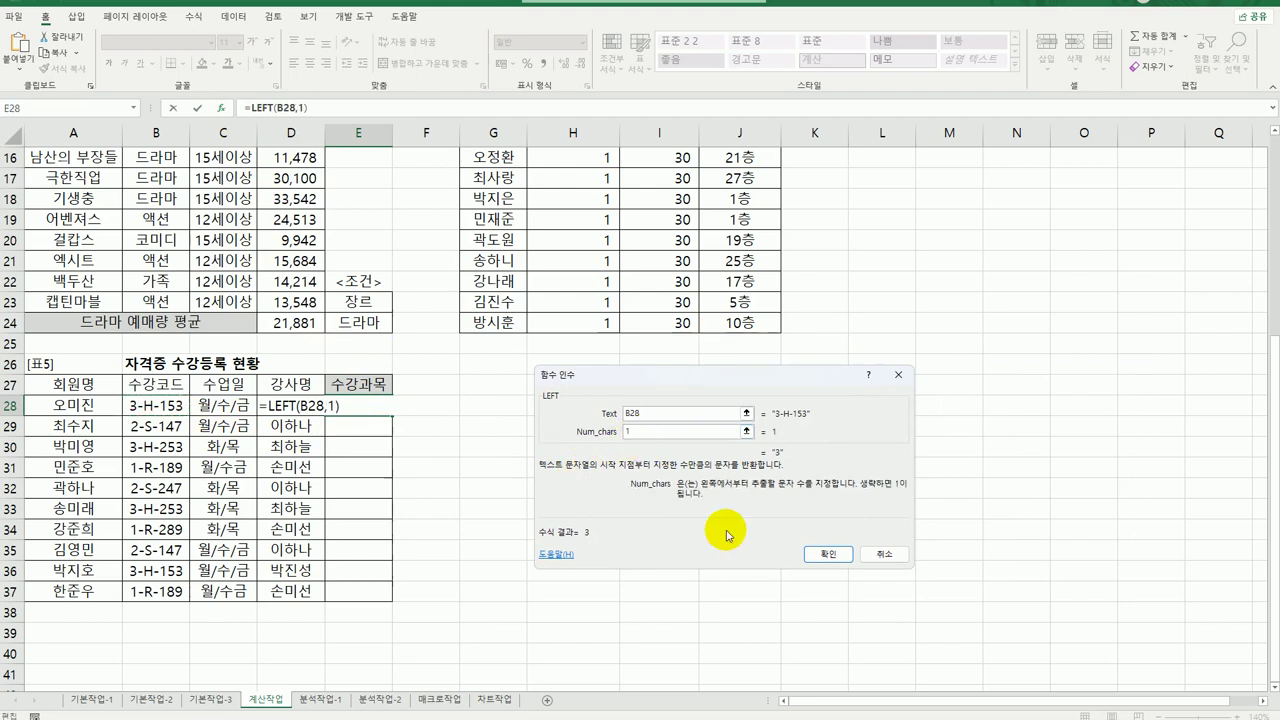
{"action": "left_click", "coordinate": [828, 554]}
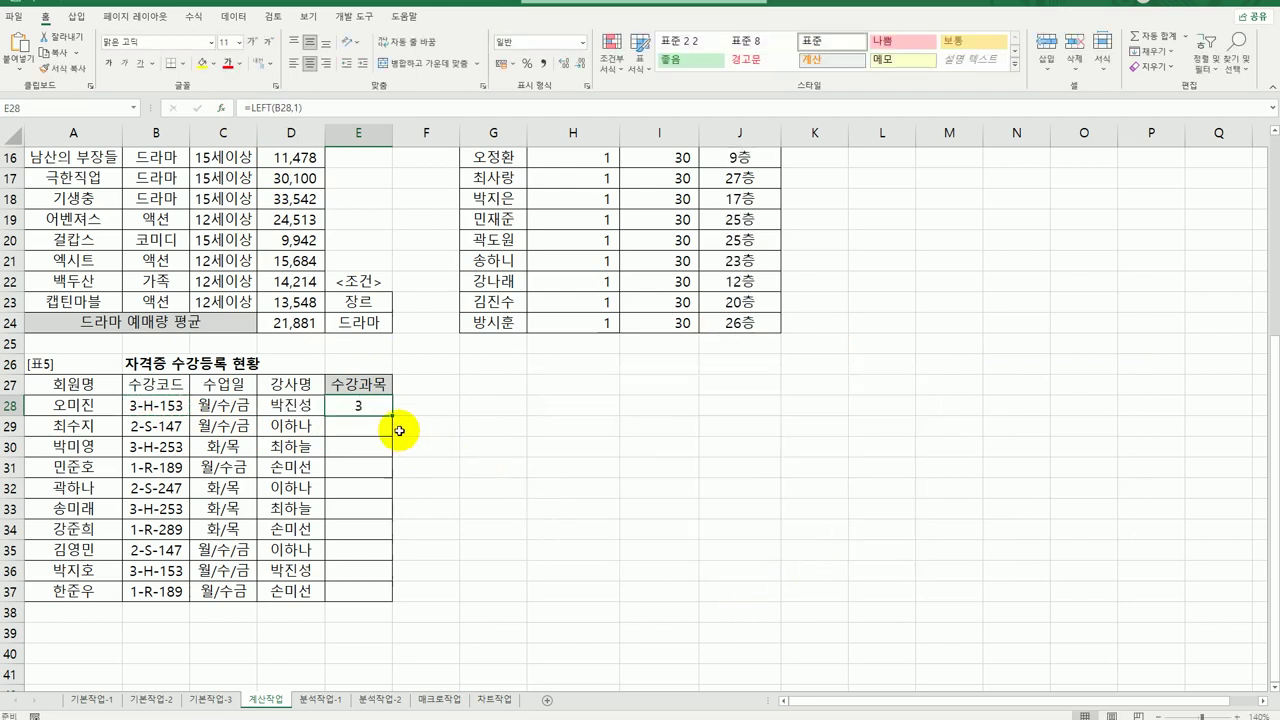
{"action": "left_click_drag", "start_coordinate": [393, 415], "coordinate": [396, 602]}
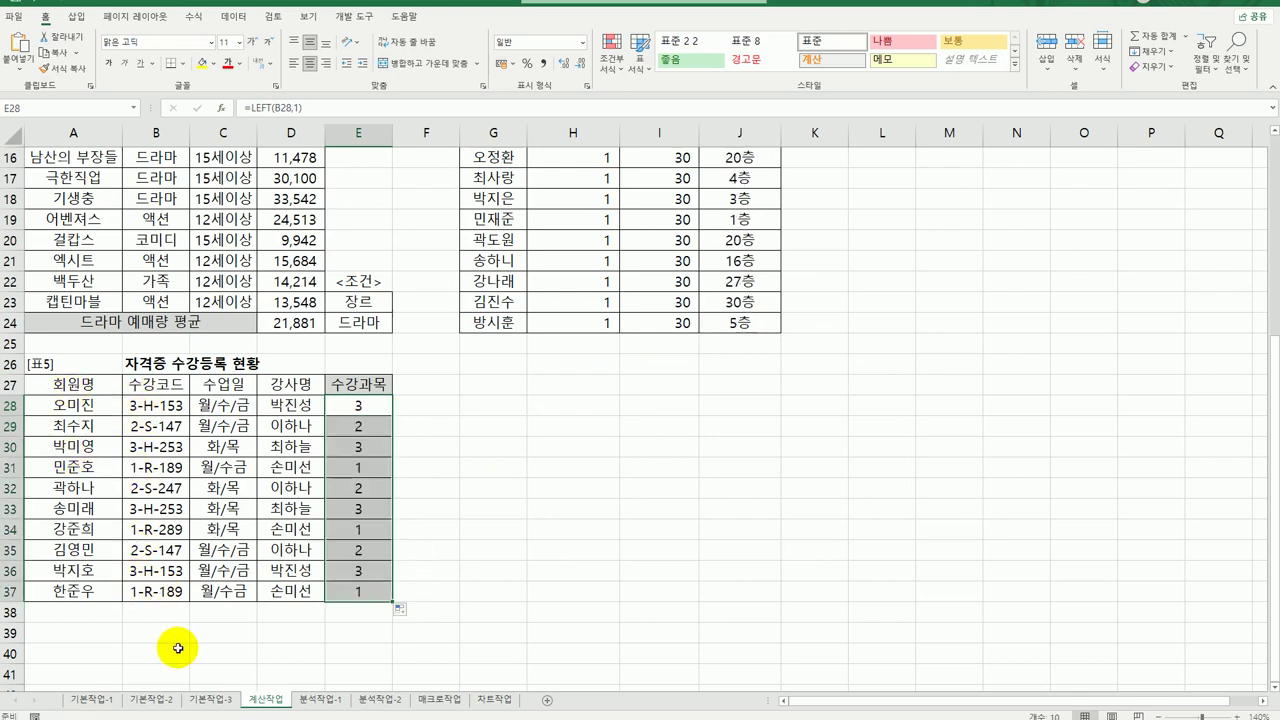
Wrap the LEFT formula in E28 in a CHOOSE function as its index number and open the CHOOSE arguments
{"action": "left_click", "coordinate": [357, 404]}
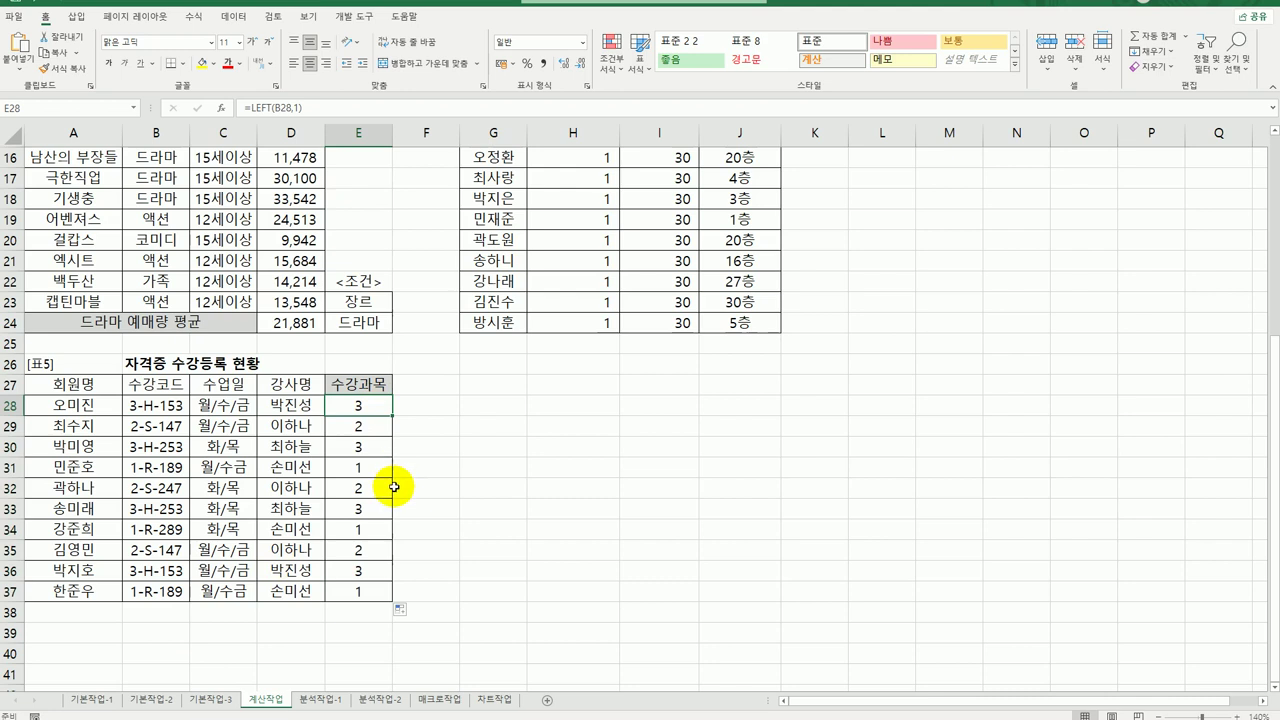
{"action": "double_click", "coordinate": [360, 410]}
{"action": "left_click_drag", "start_coordinate": [266, 406], "coordinate": [353, 408]}
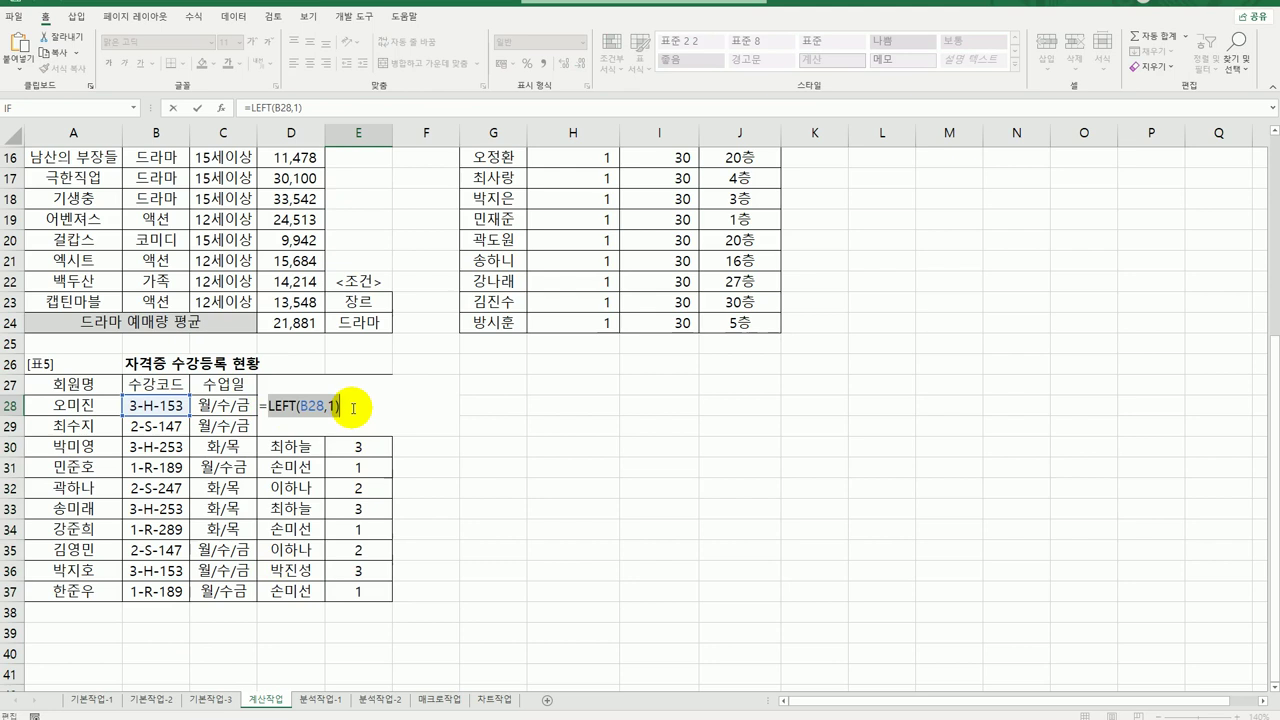
{"action": "left_click", "coordinate": [268, 407]}
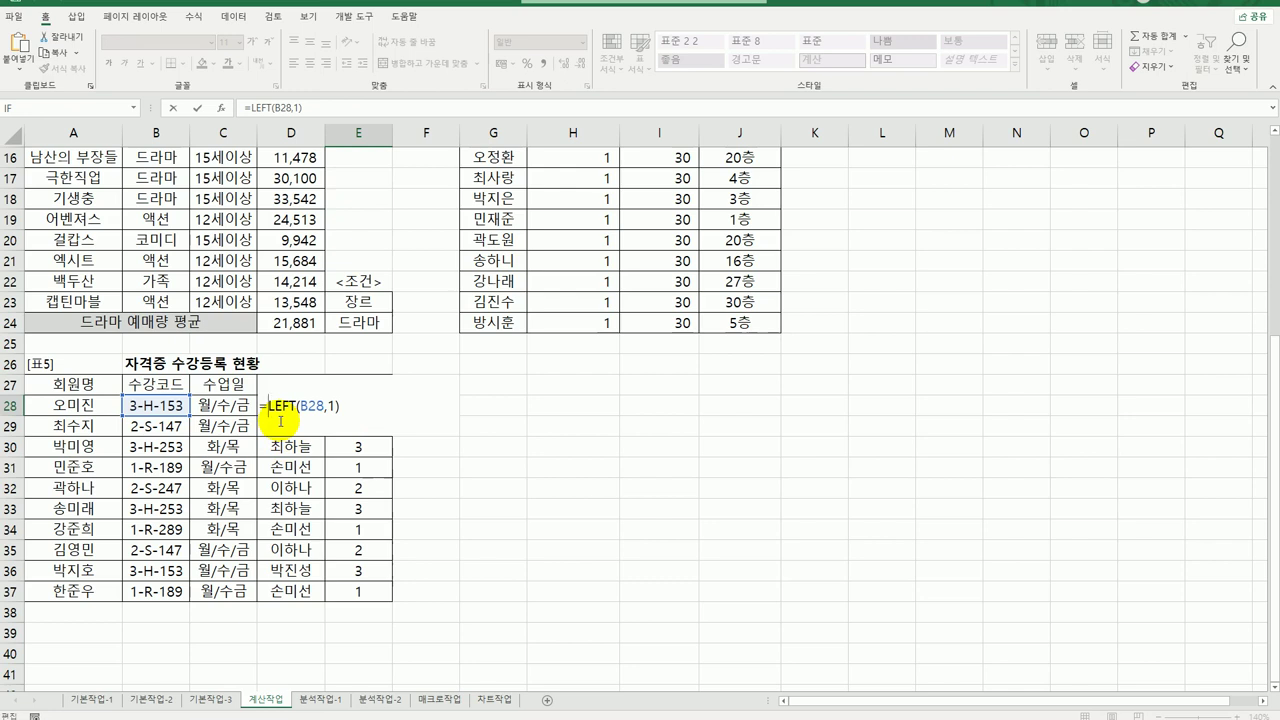
{"action": "type", "text": "ch"}
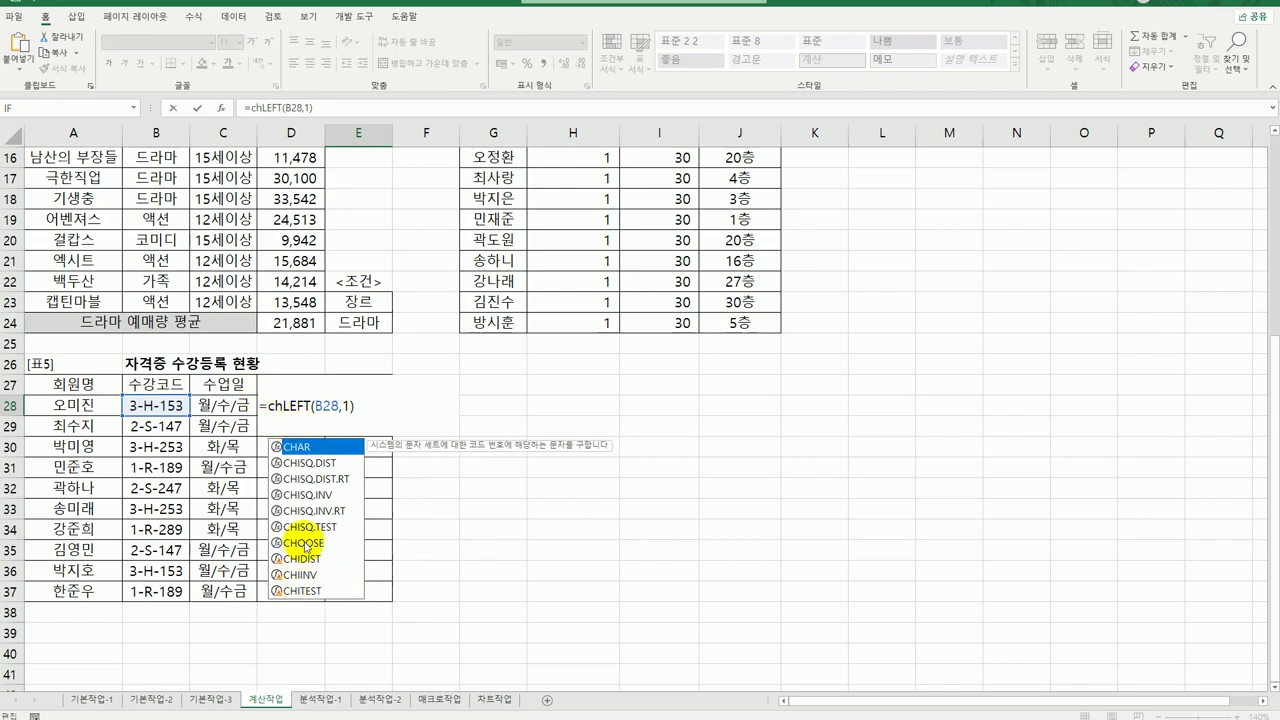
{"action": "double_click", "coordinate": [303, 542]}
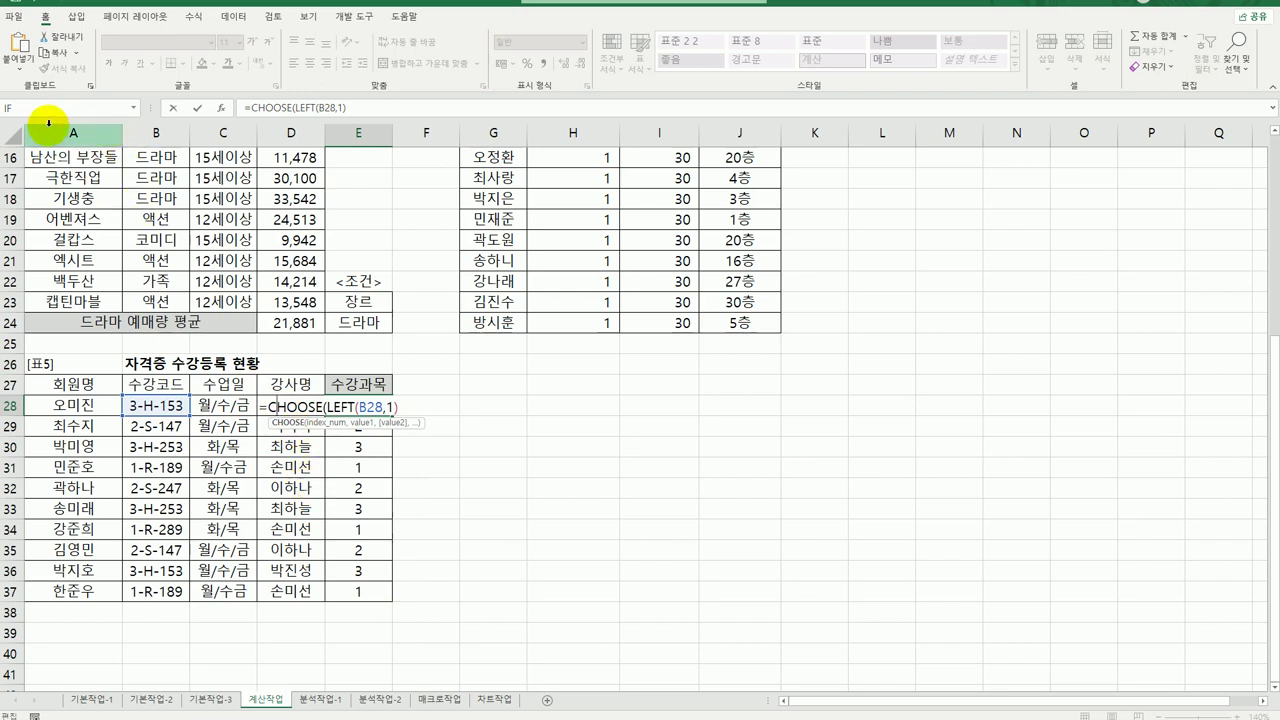
{"action": "left_click", "coordinate": [220, 107]}
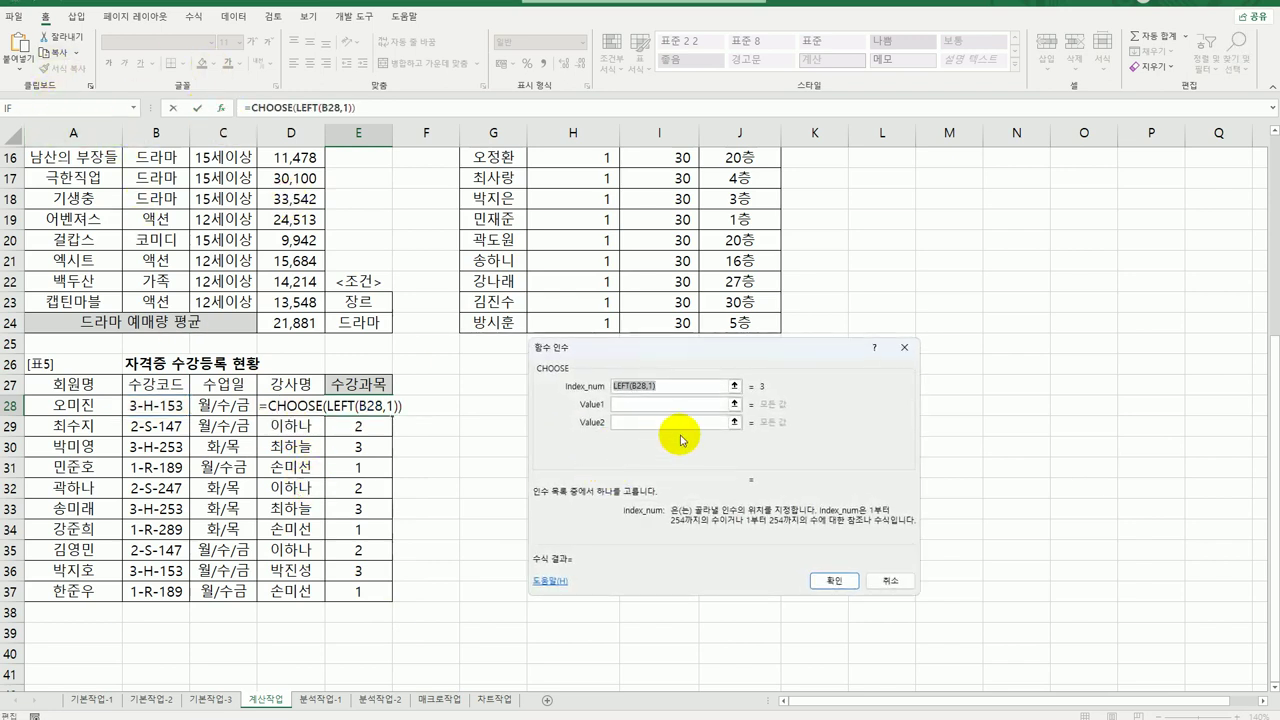
Set the CHOOSE values in E28 to 공인증개사, 사회복지사 and 주택관리사, and commit the formula
{"action": "left_click", "coordinate": [635, 403]}
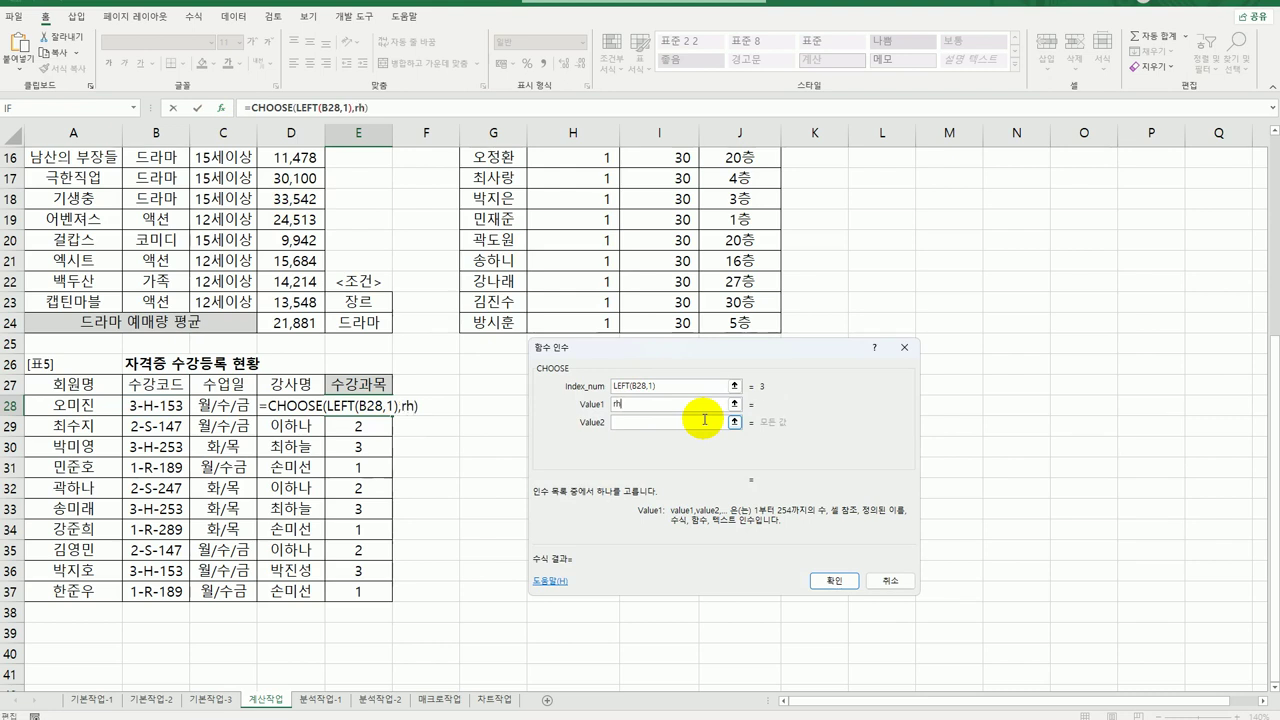
{"action": "type", "text": "공인증ㄱ"}
{"action": "type", "text": "개사"}
{"action": "key", "text": "Tab"}
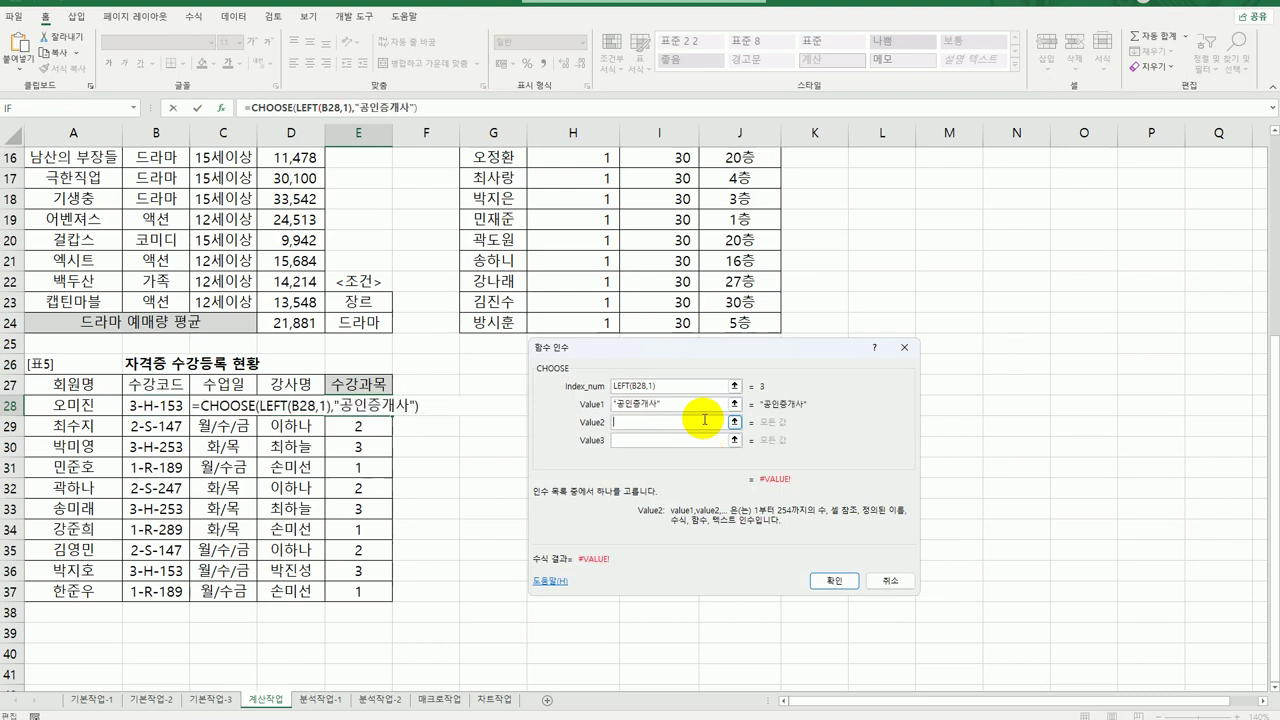
{"action": "type", "text": "사회복지사"}
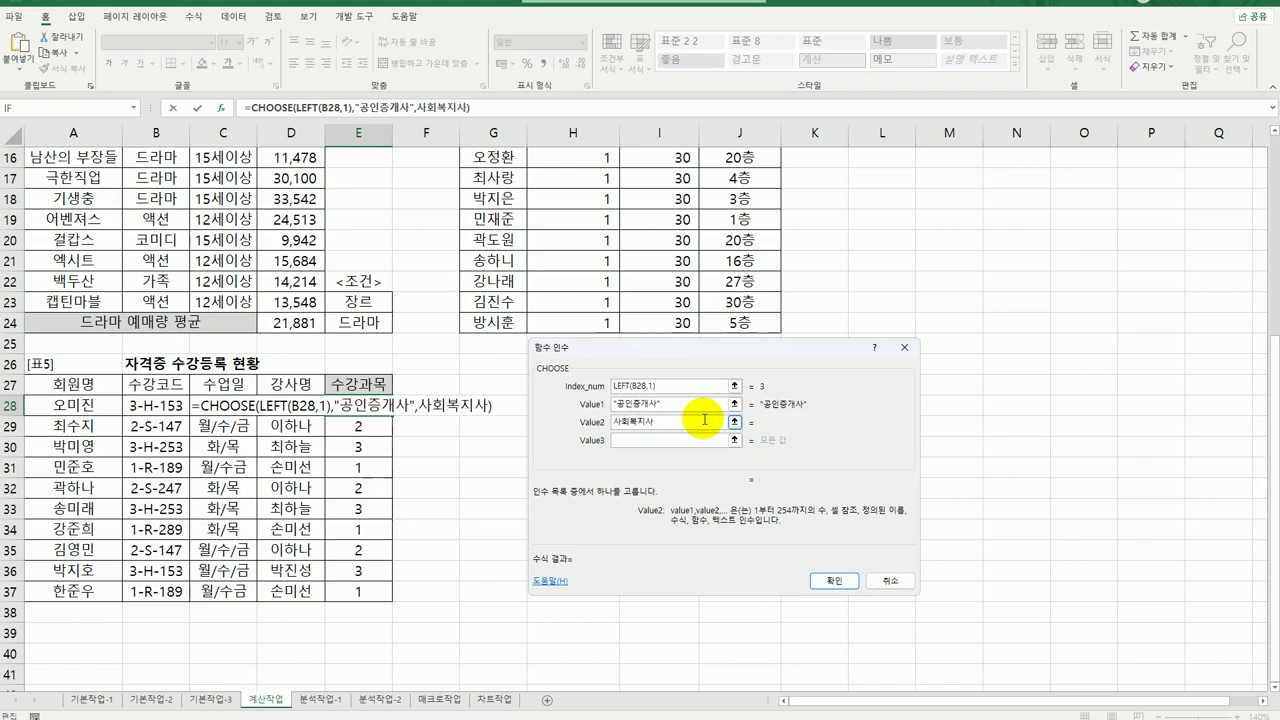
{"action": "key", "text": "Tab"}
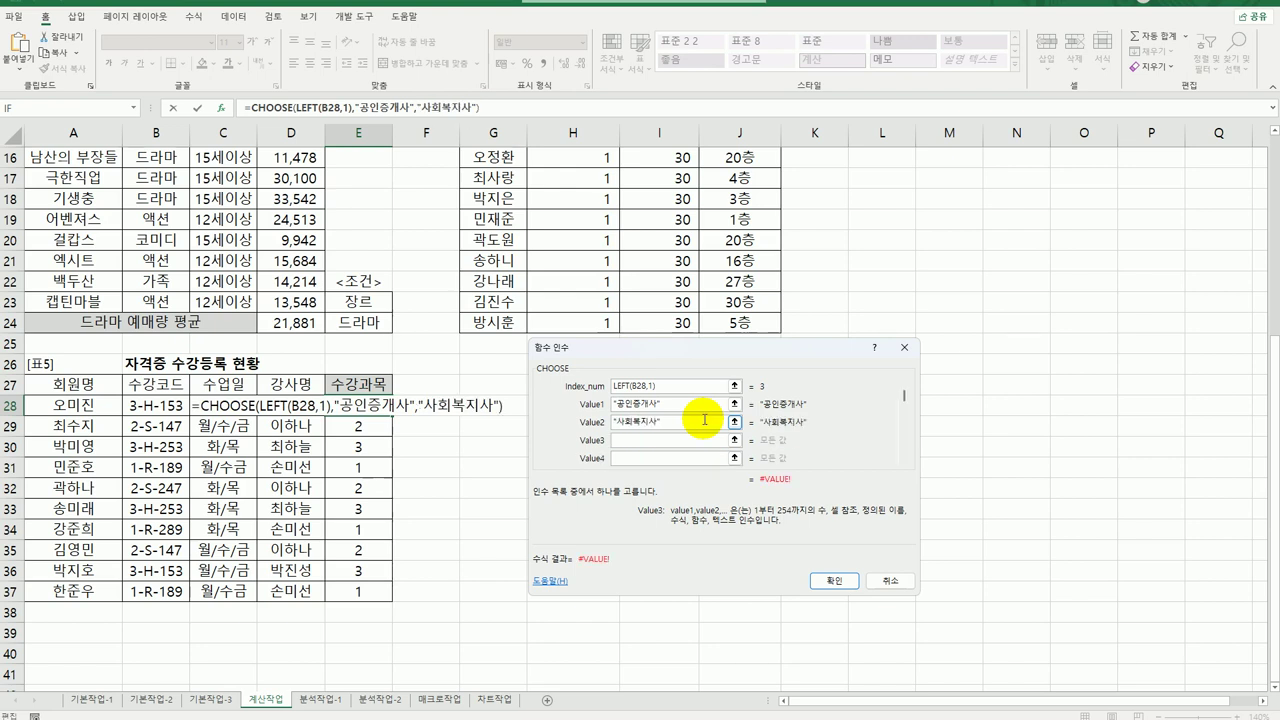
{"action": "type", "text": "주택"}
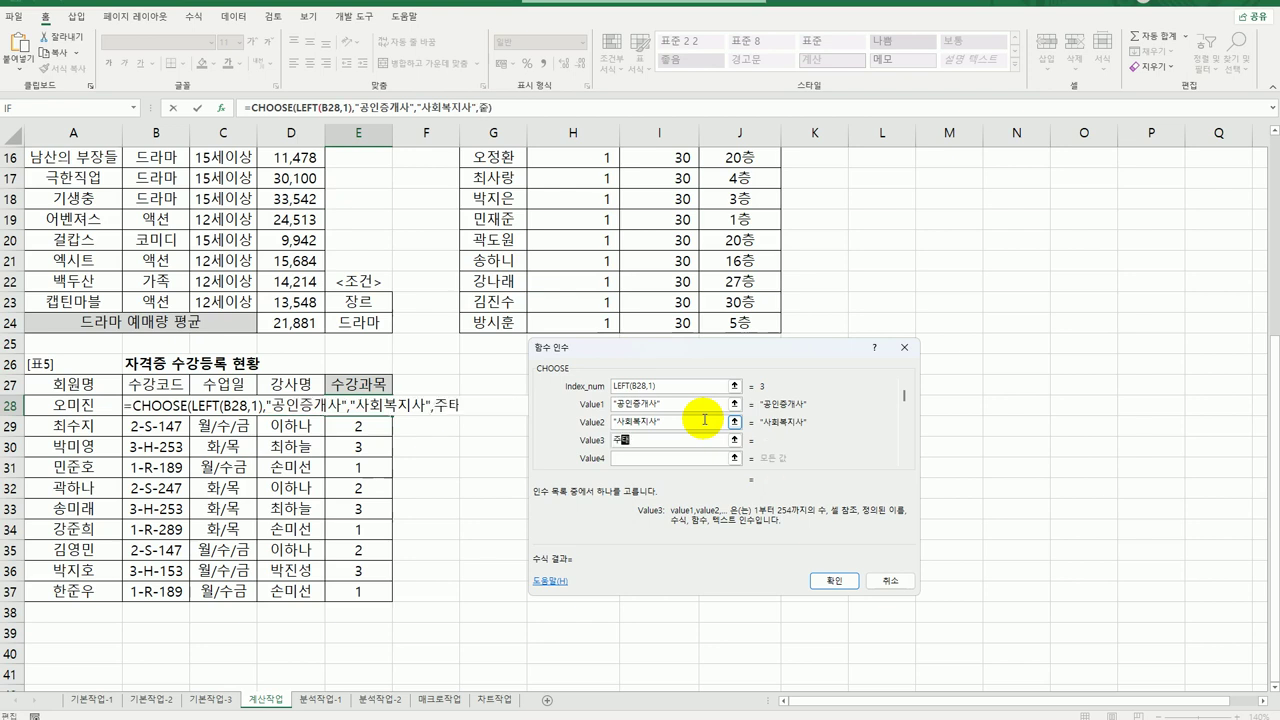
{"action": "type", "text": "관리사"}
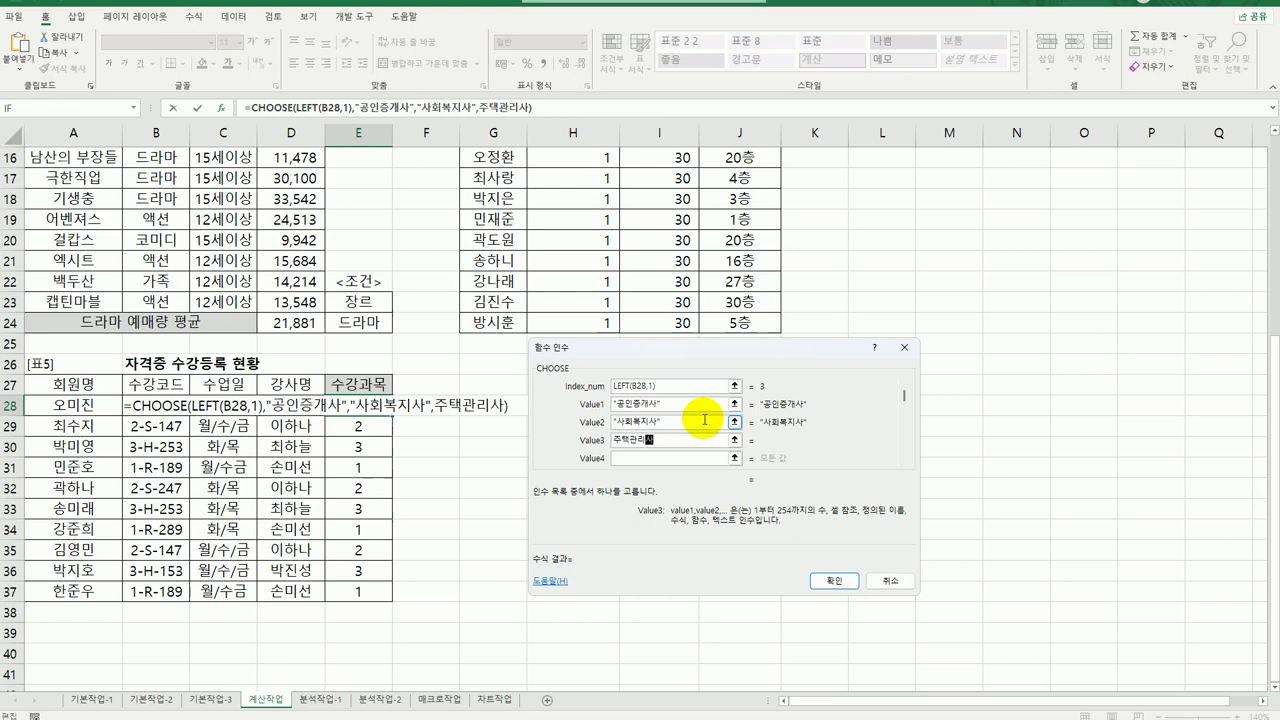
{"action": "left_click", "coordinate": [830, 580]}
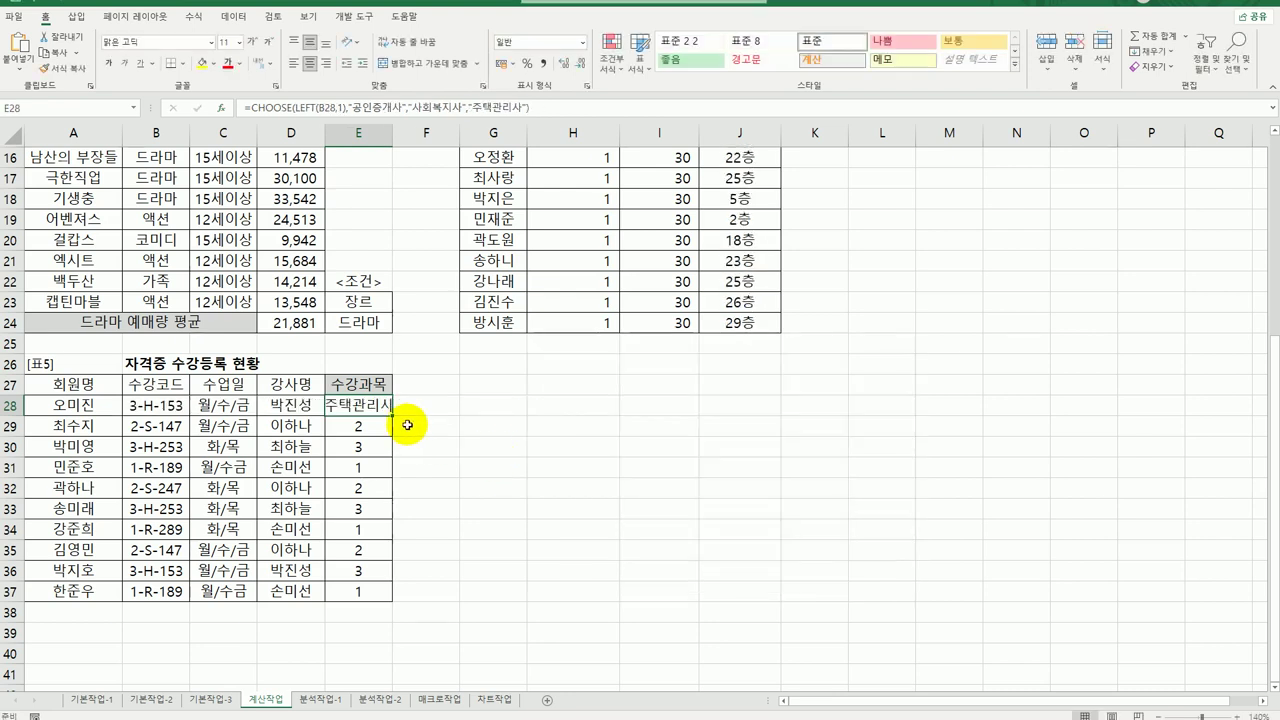
Fill the CHOOSE formula from E28 down to E37 and autofit column E to its contents
{"action": "left_click_drag", "start_coordinate": [392, 415], "coordinate": [375, 595]}
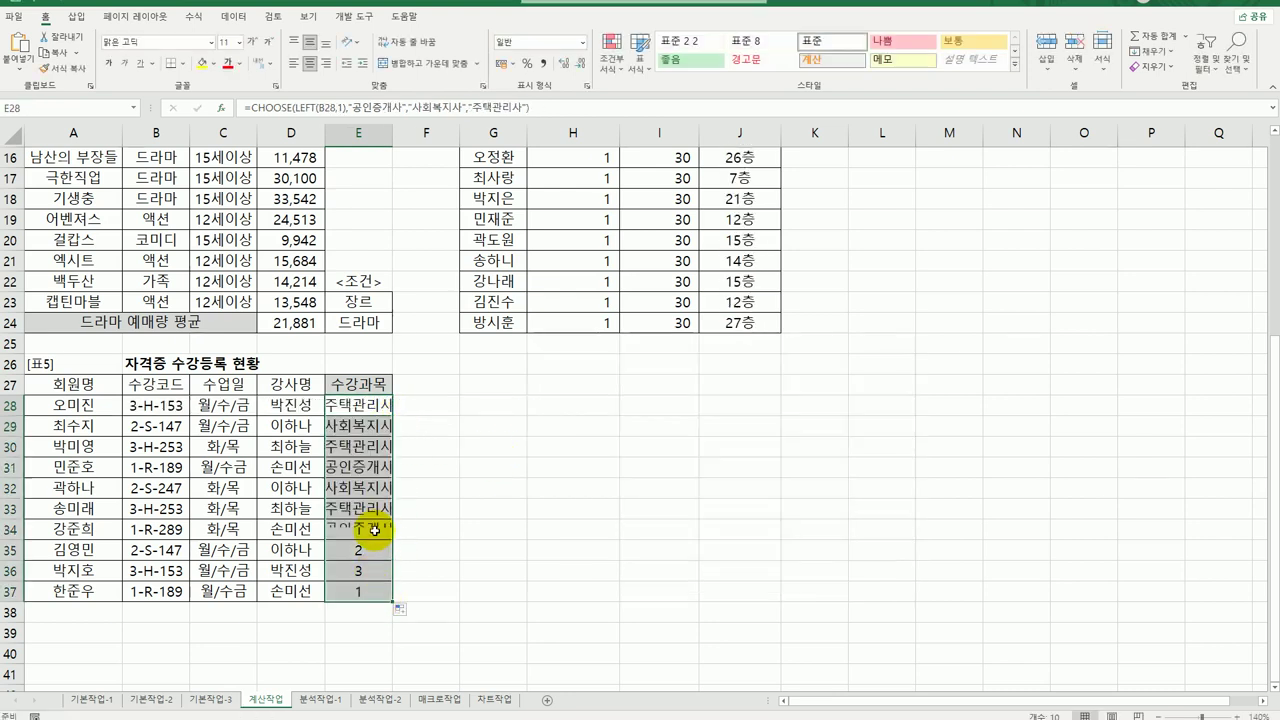
{"action": "double_click", "coordinate": [393, 137]}
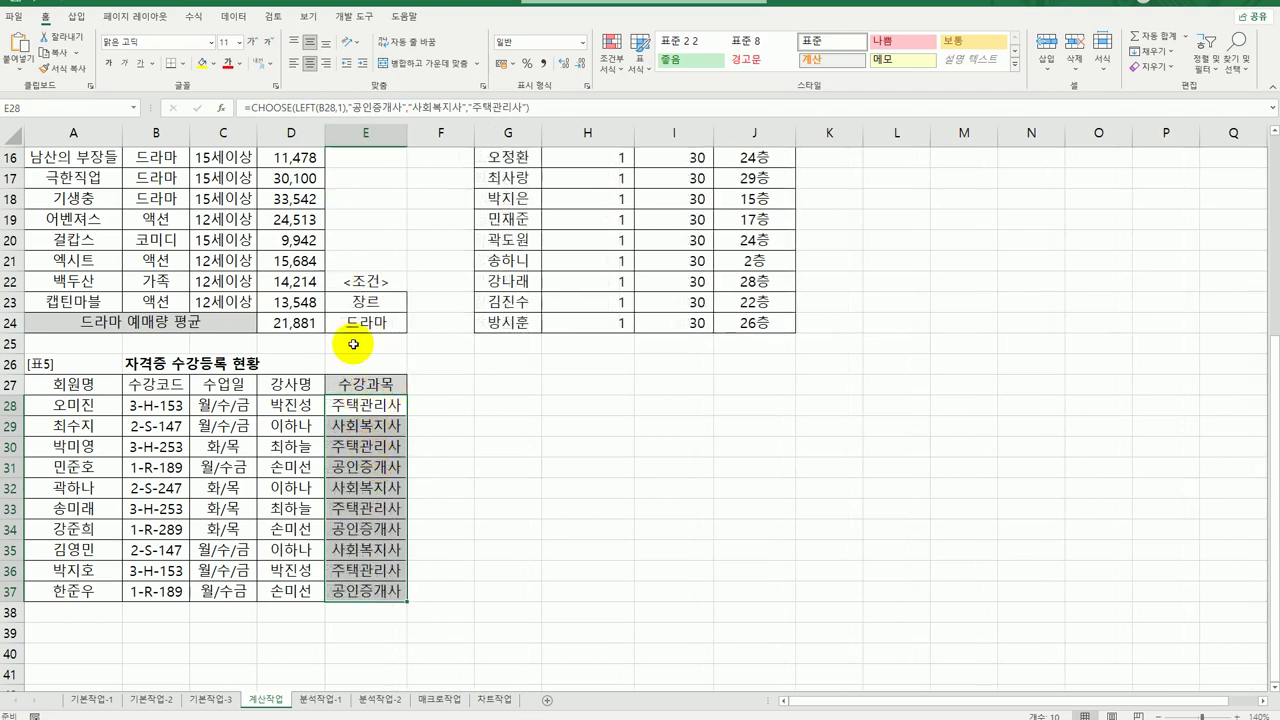
{"action": "left_click", "coordinate": [368, 406]}
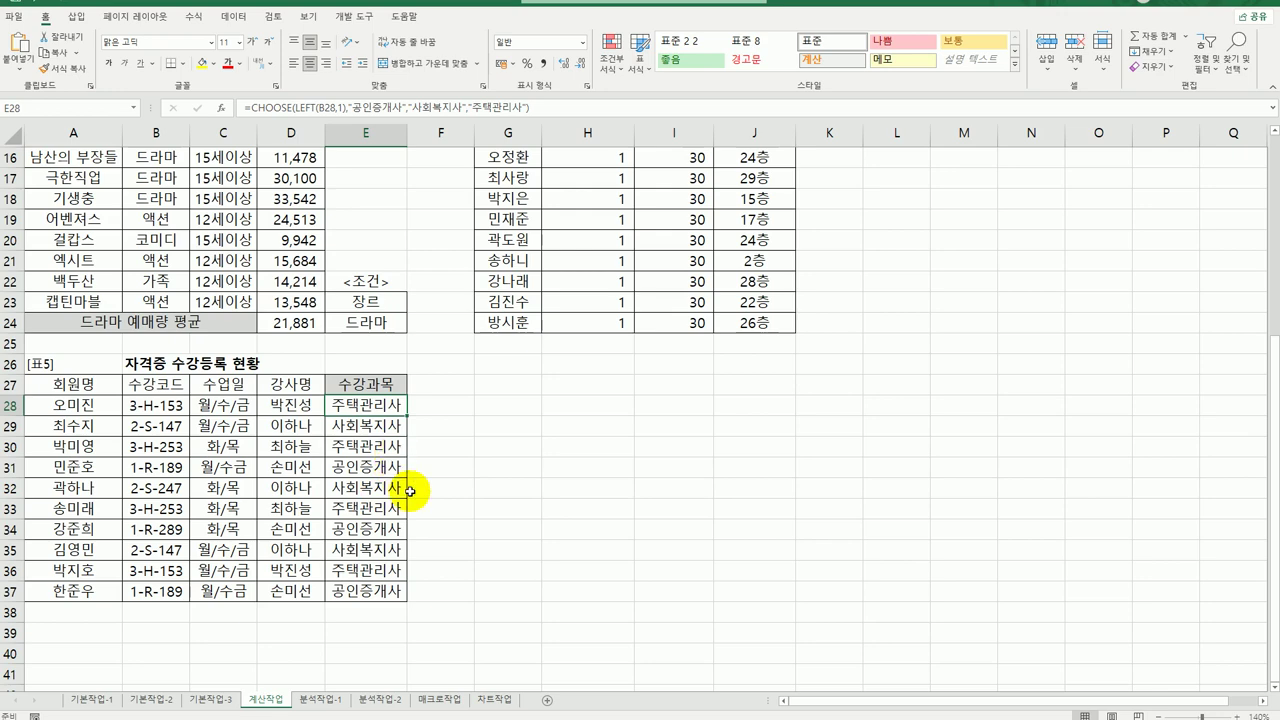
Switch to the 분석작업-1 sheet and define the name 판매수량 for cell B4
{"action": "left_click", "coordinate": [337, 701]}
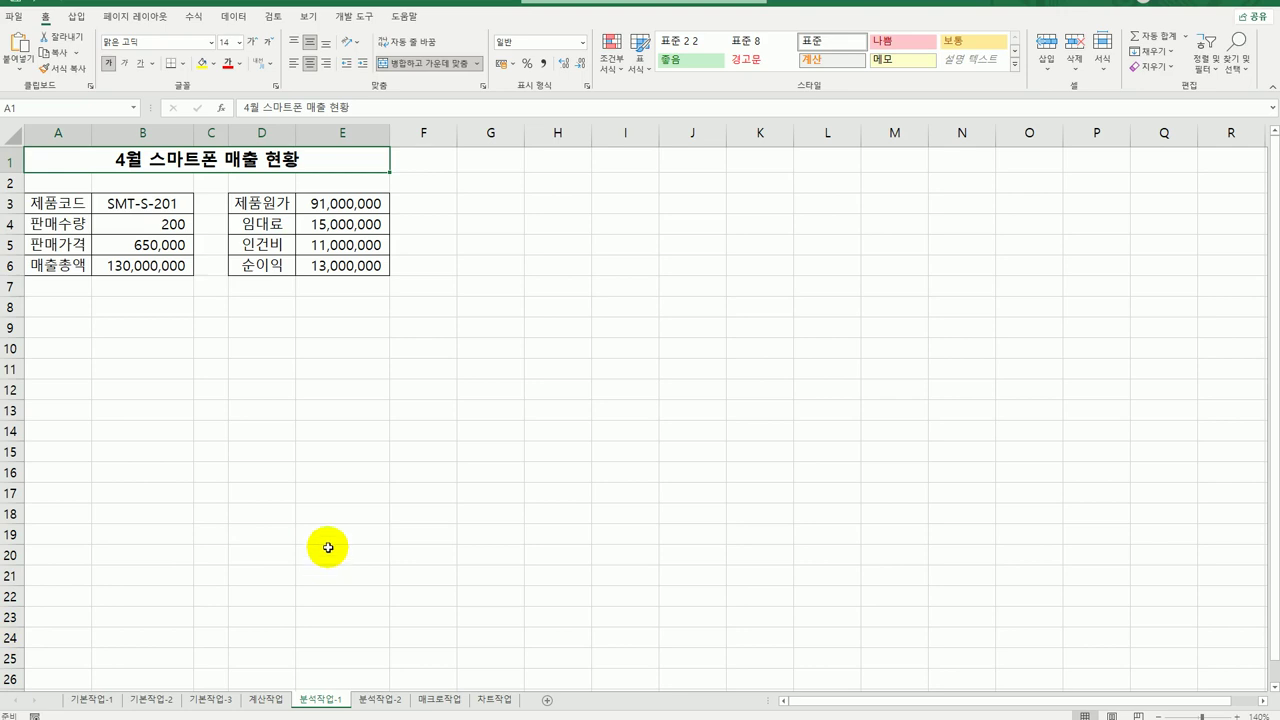
{"action": "left_click", "coordinate": [166, 225]}
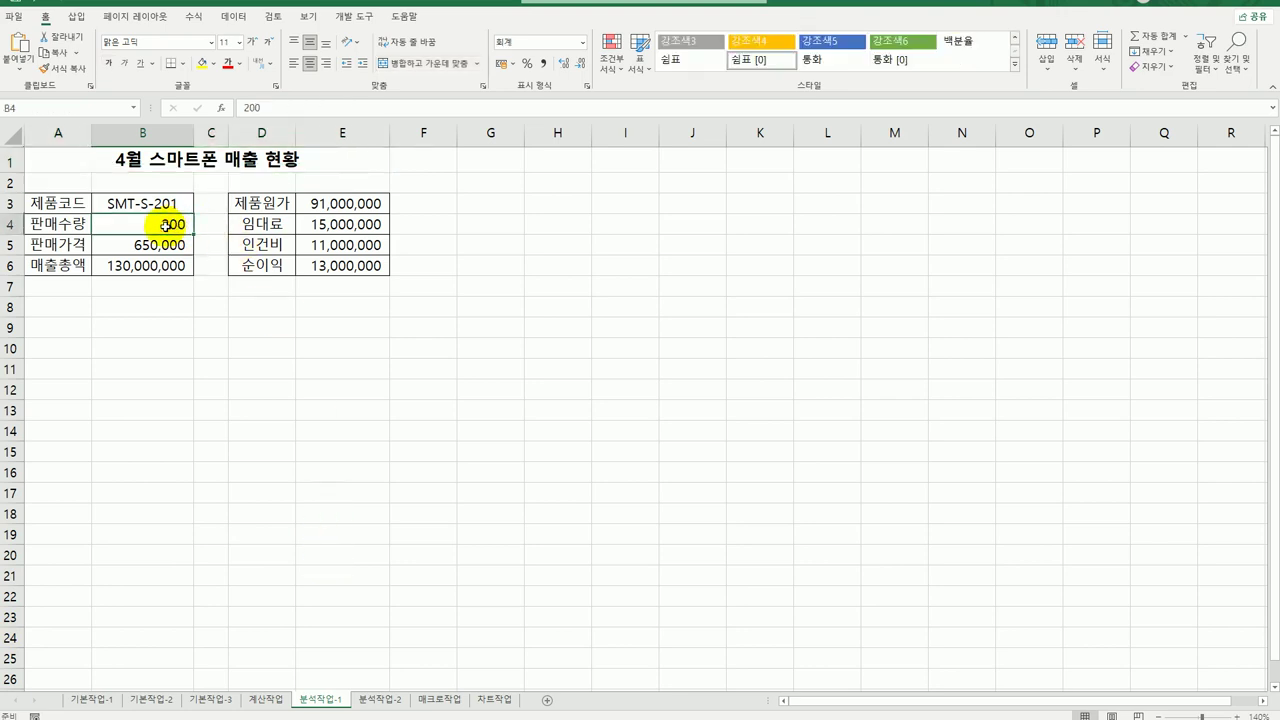
{"action": "left_click", "coordinate": [162, 244]}
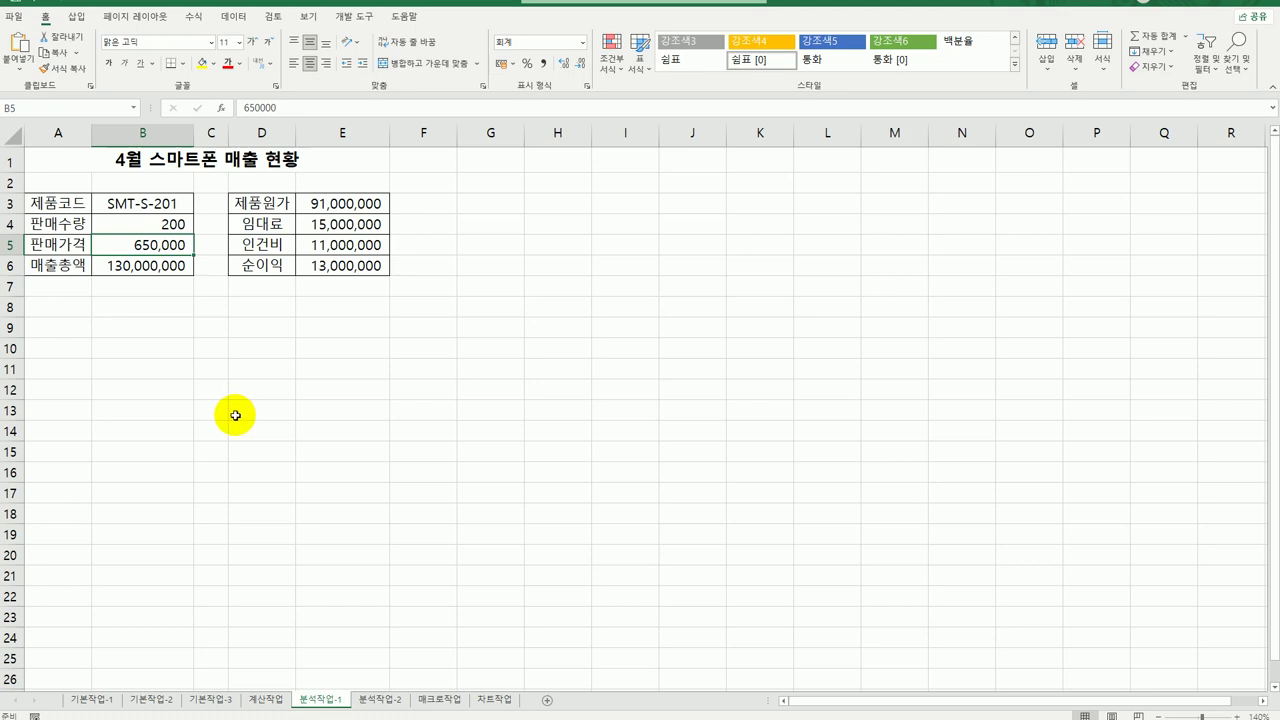
{"action": "left_click", "coordinate": [330, 266]}
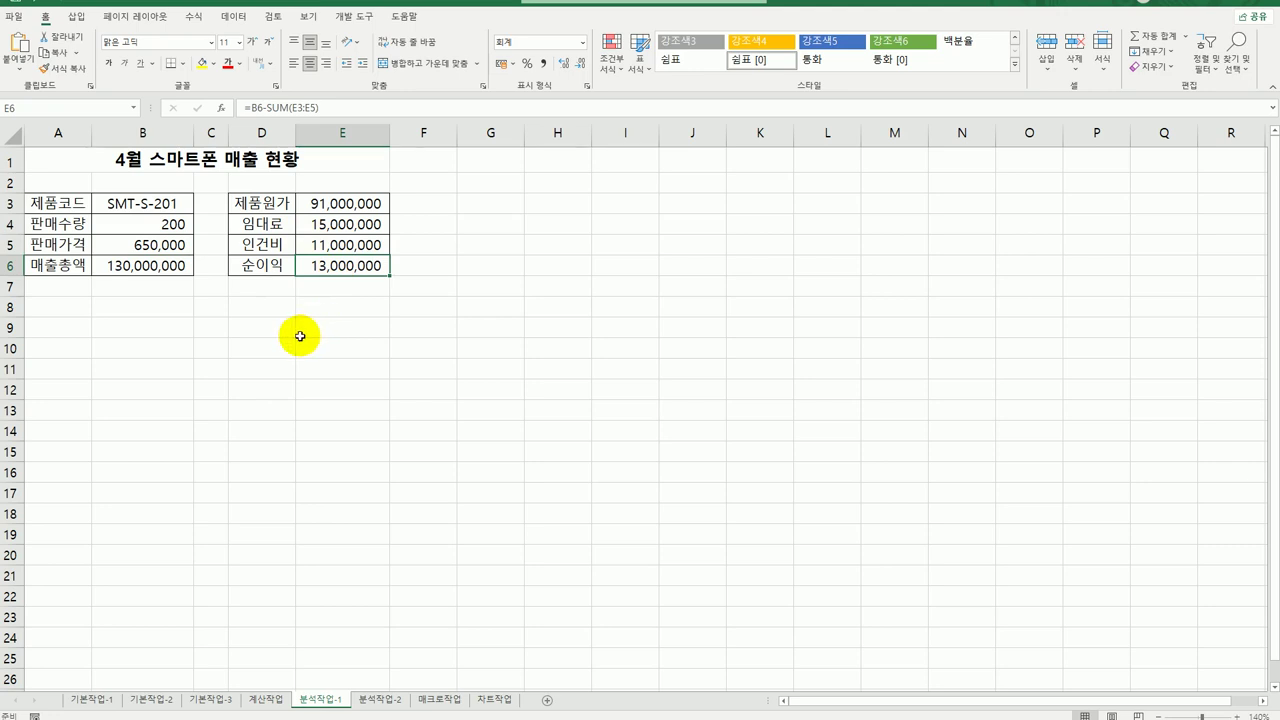
{"action": "left_click", "coordinate": [157, 220]}
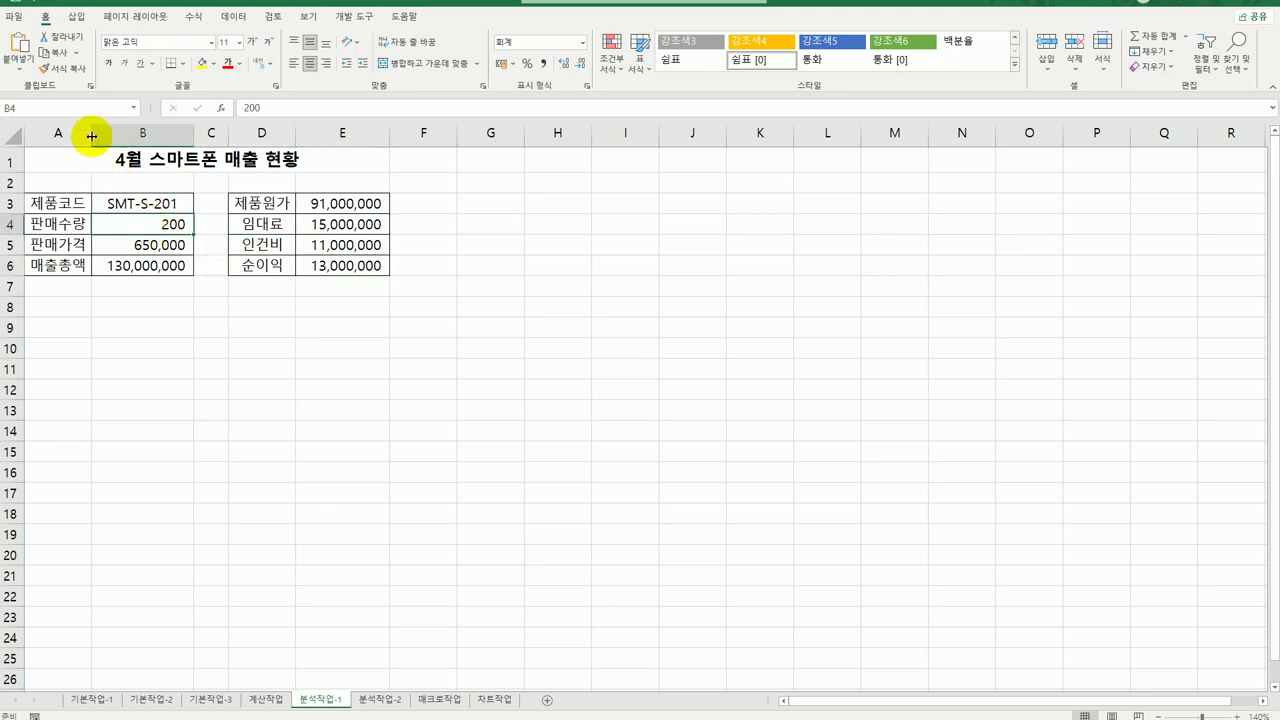
{"action": "left_click", "coordinate": [78, 105]}
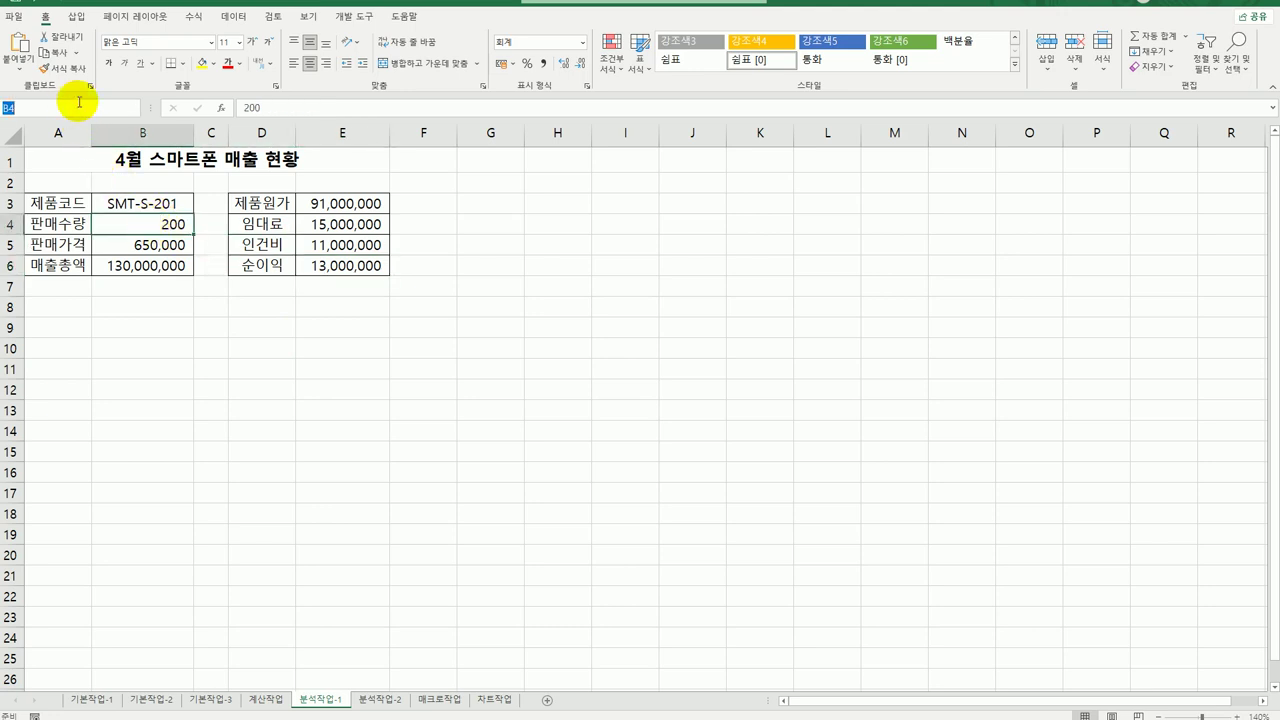
{"action": "type", "text": "판매수량"}
{"action": "key", "text": "Return"}
Define the name 판매가격 for cell B5 and the name 순이익 for cell E6
{"action": "left_click", "coordinate": [146, 250]}
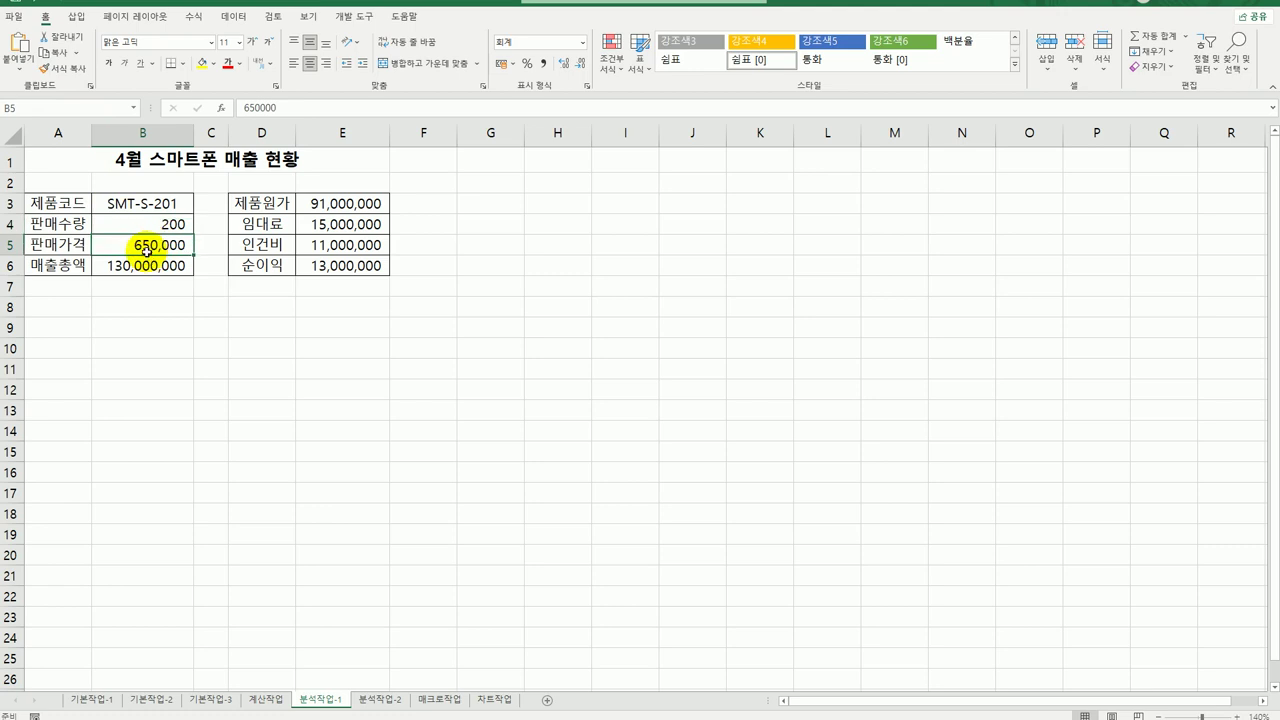
{"action": "left_click", "coordinate": [34, 105]}
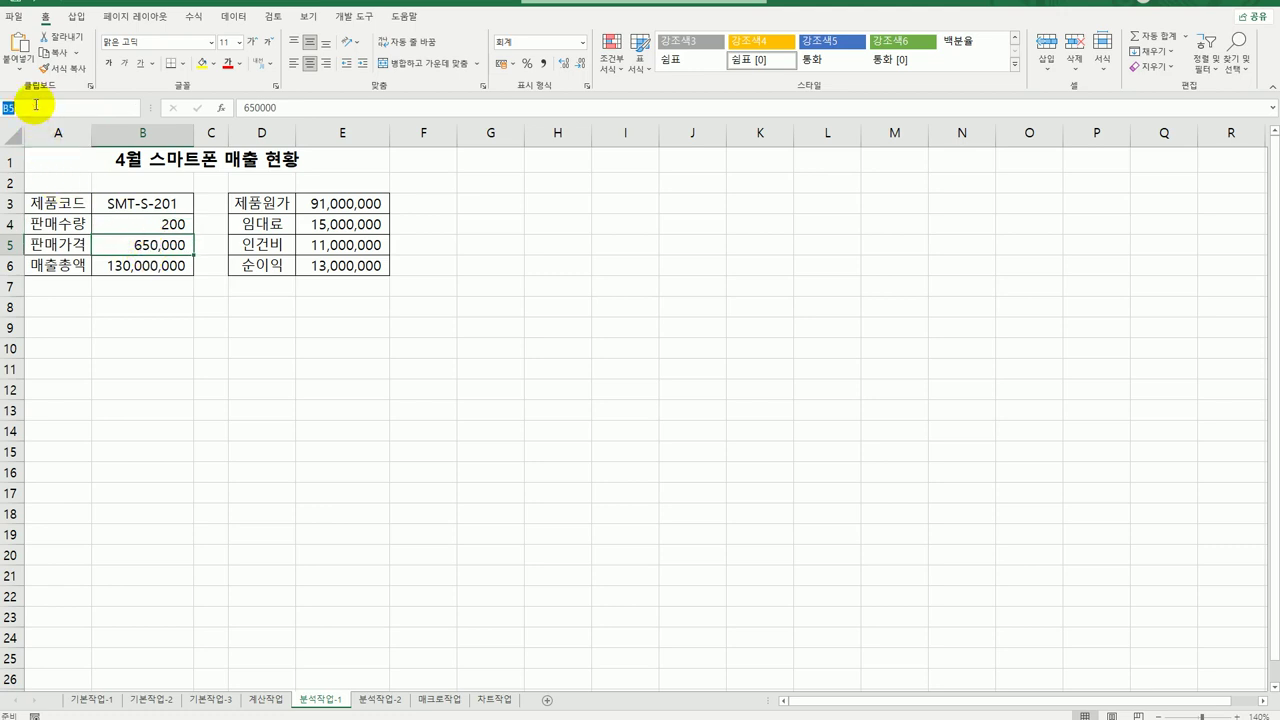
{"action": "type", "text": "판매가격"}
{"action": "key", "text": "Return"}
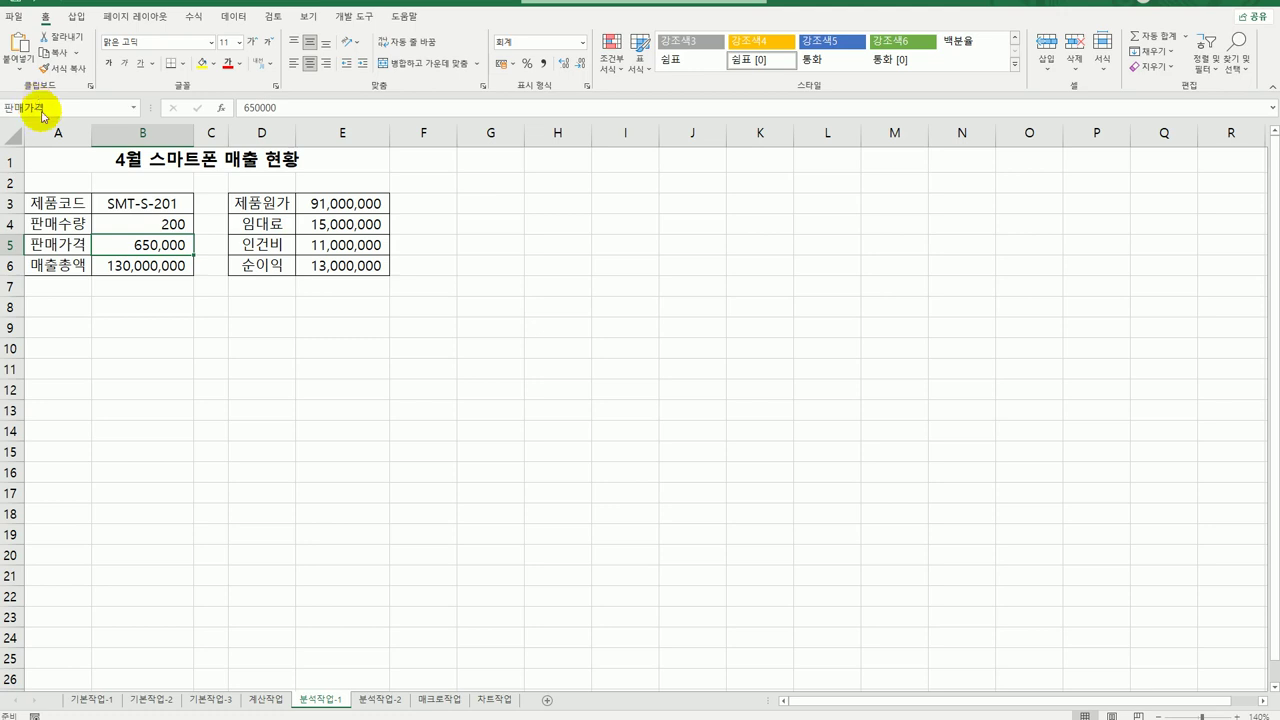
{"action": "left_click", "coordinate": [312, 268]}
{"action": "left_click", "coordinate": [67, 110]}
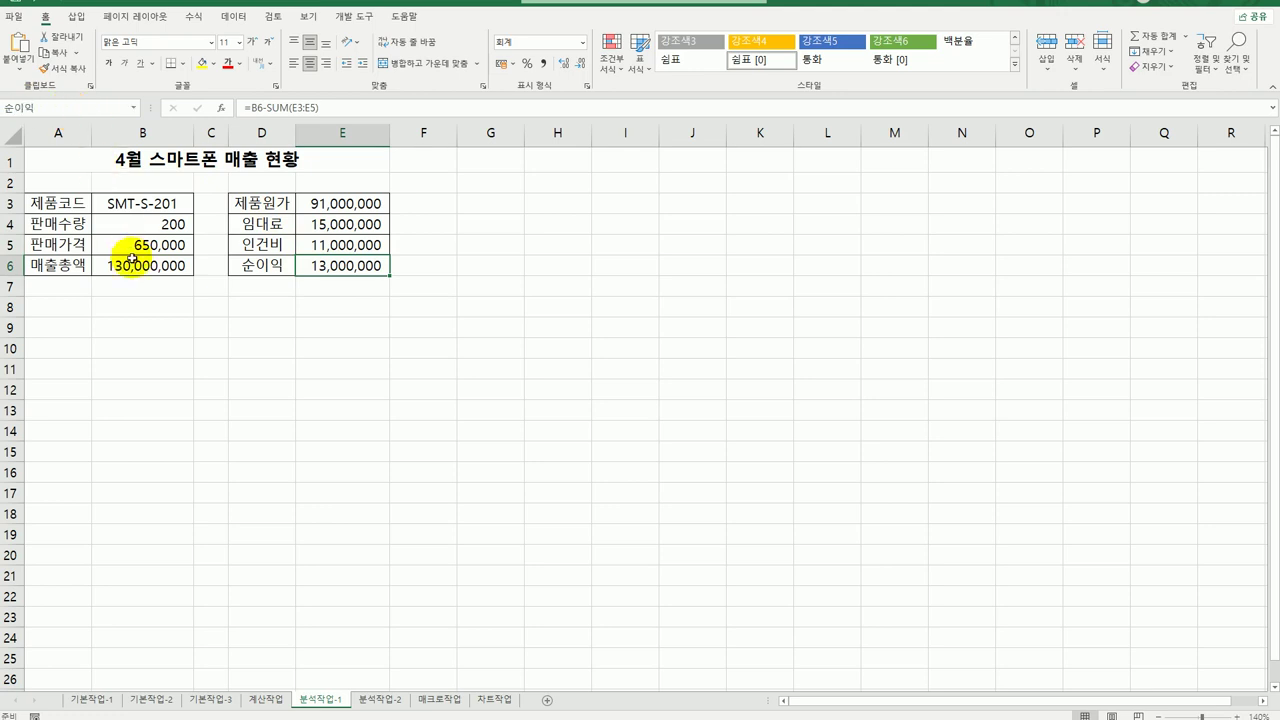
Select the changing cells B4:B5 and open the Scenario Manager, moving it clear of the data
{"action": "left_click_drag", "start_coordinate": [143, 224], "coordinate": [143, 245]}
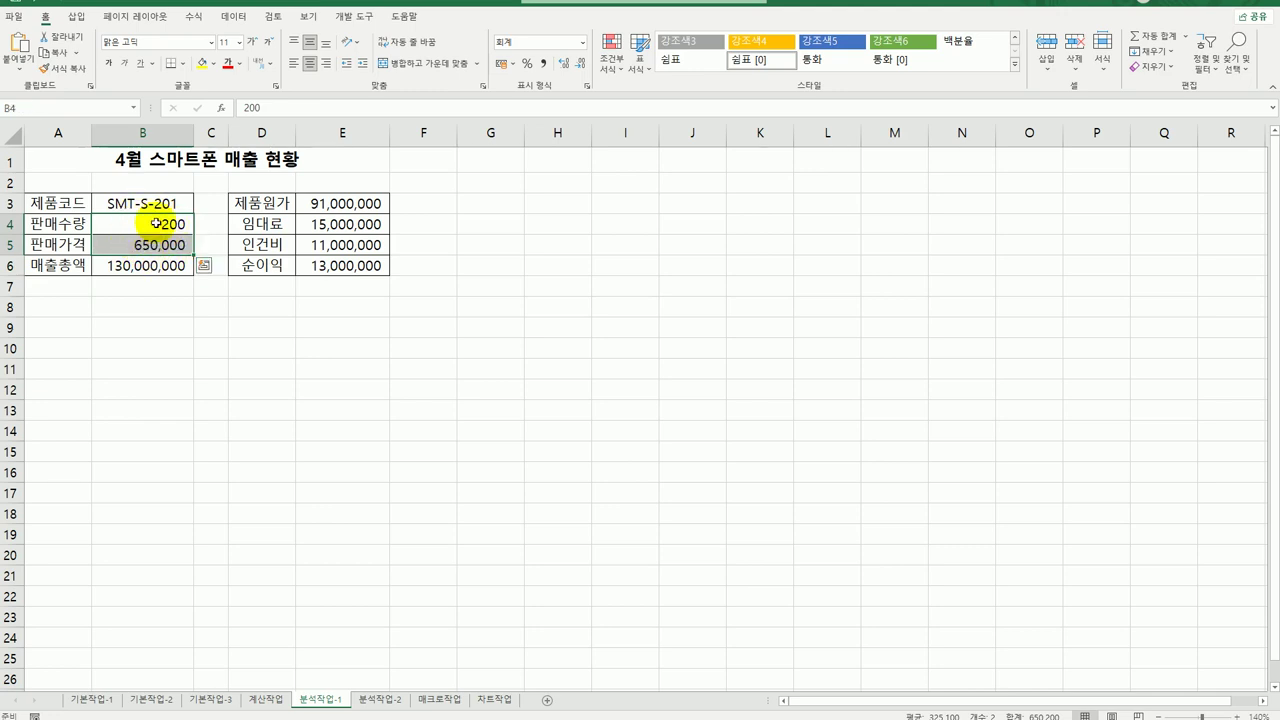
{"action": "left_click", "coordinate": [234, 18]}
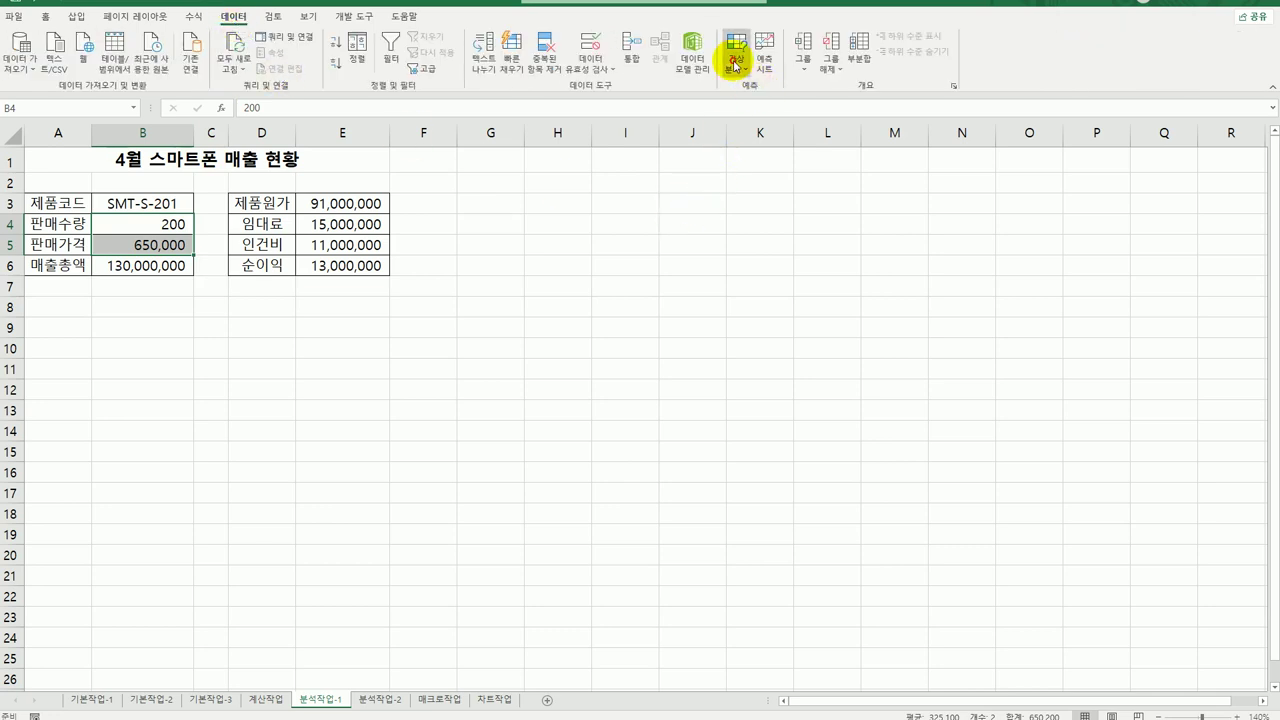
{"action": "left_click", "coordinate": [750, 87]}
{"action": "left_click", "coordinate": [760, 100]}
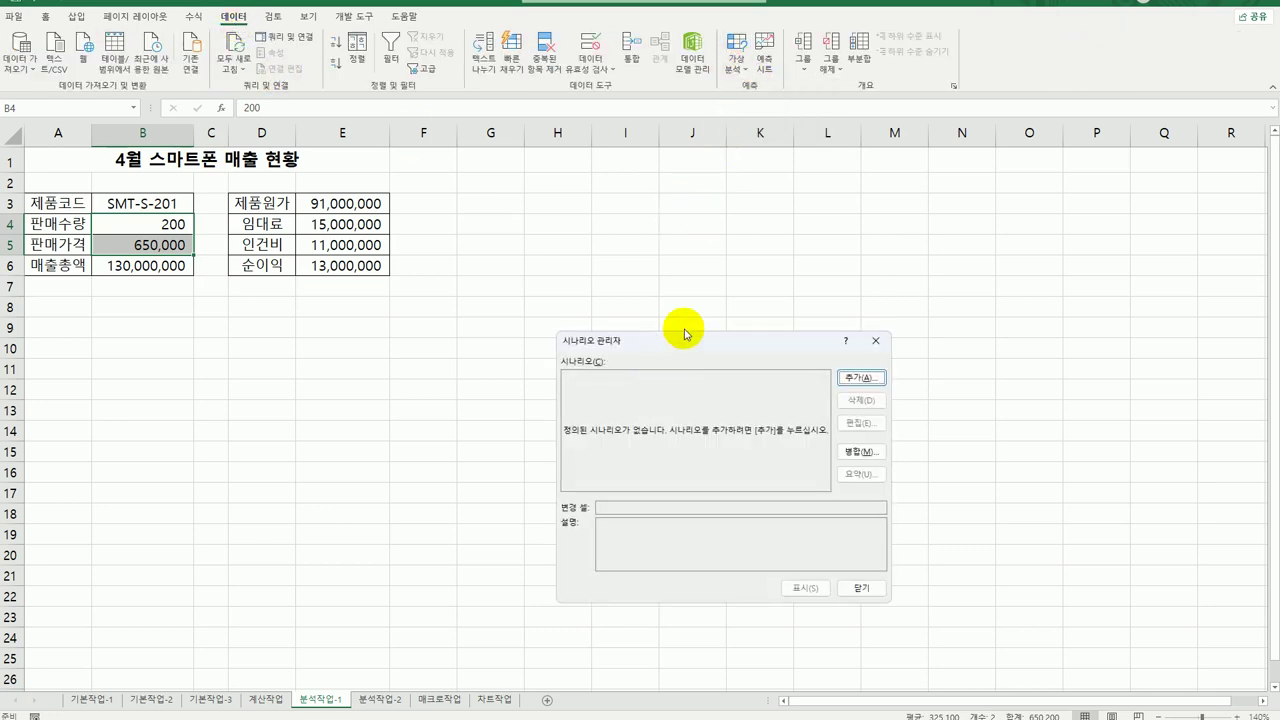
{"action": "left_click_drag", "start_coordinate": [669, 352], "coordinate": [607, 204]}
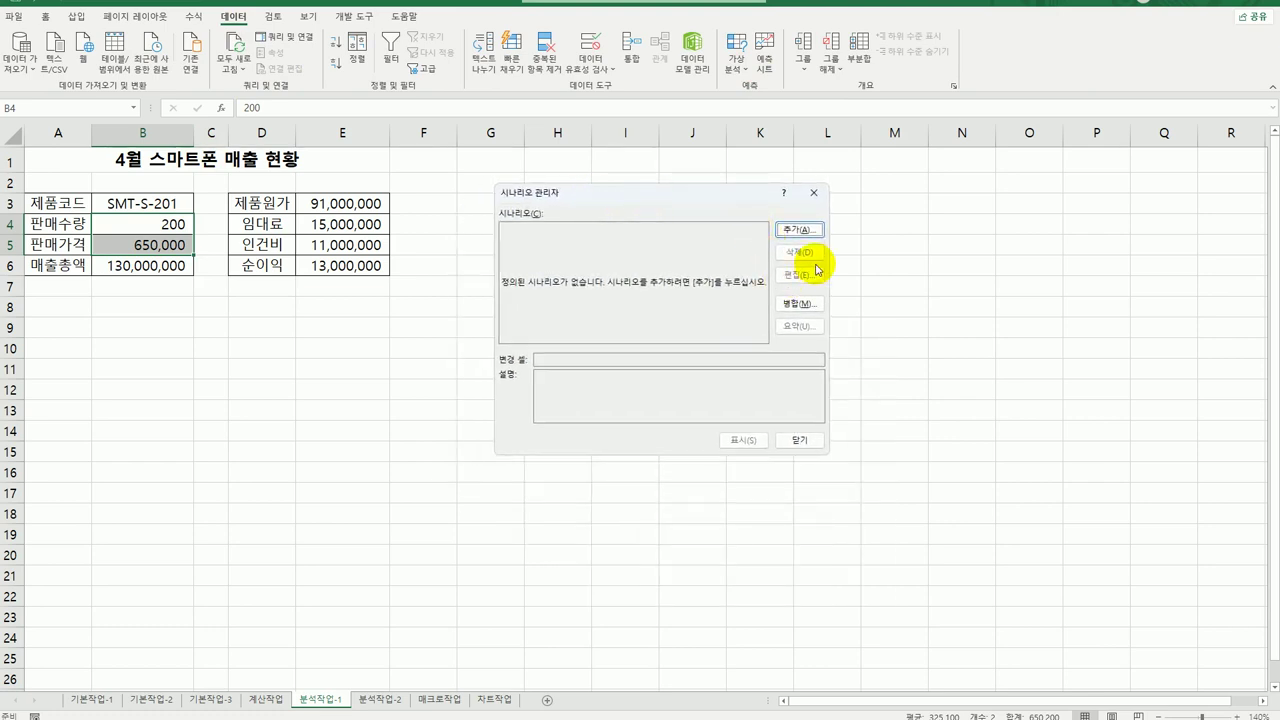
Add a scenario 인상증가 for B4:B5 with an empty description, 판매수량 250 and 판매가격 700000
{"action": "left_click", "coordinate": [803, 233]}
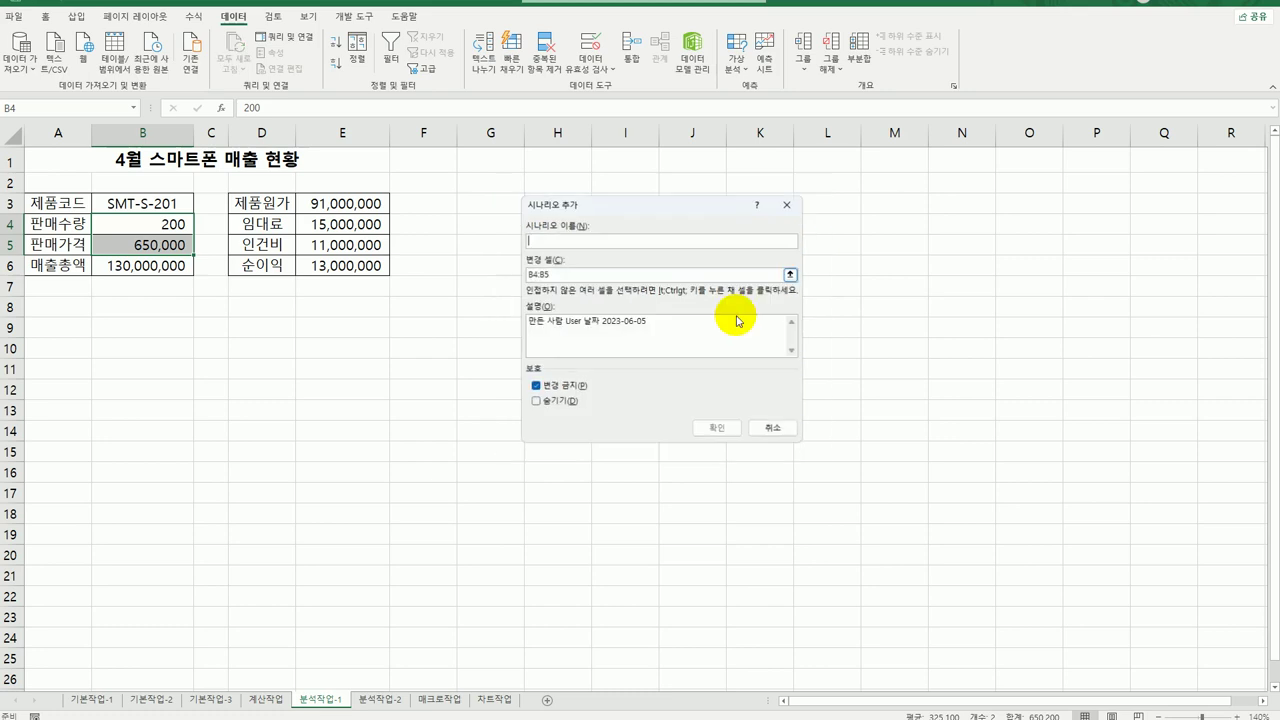
{"action": "key", "text": "Delete"}
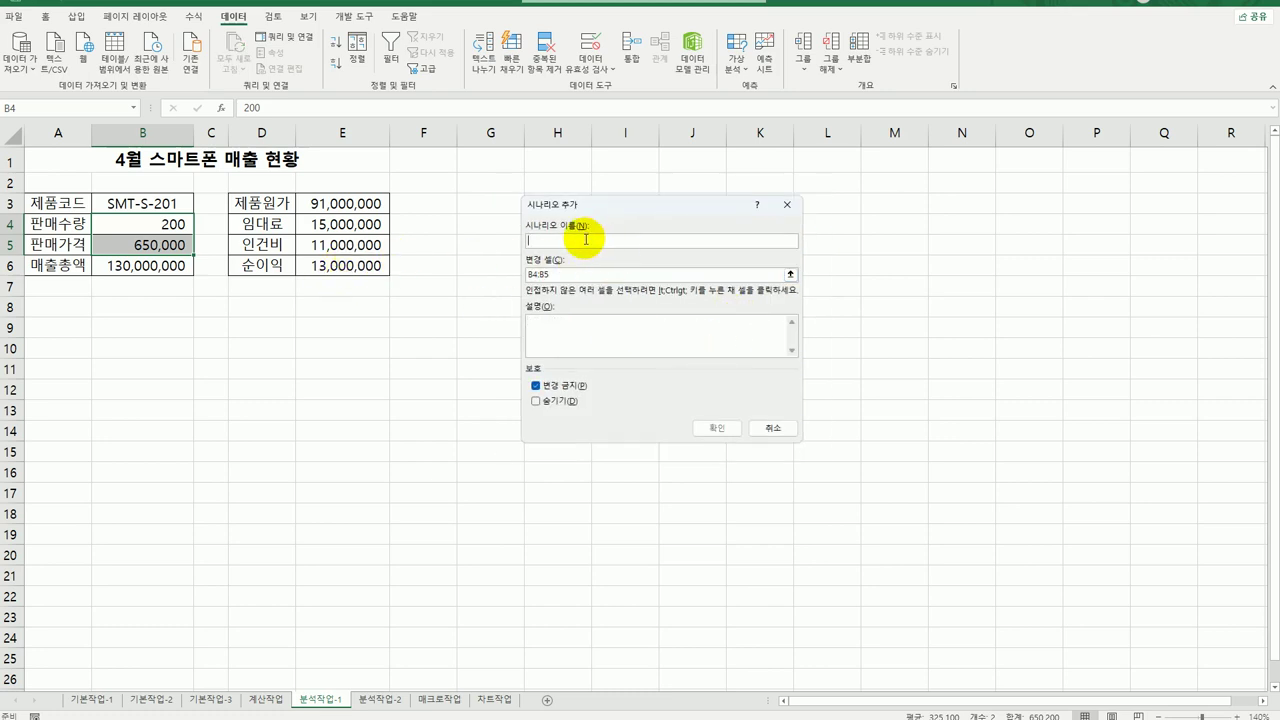
{"action": "type", "text": "판"}
{"action": "type", "text": "상증가"}
{"action": "key", "text": "Tab"}
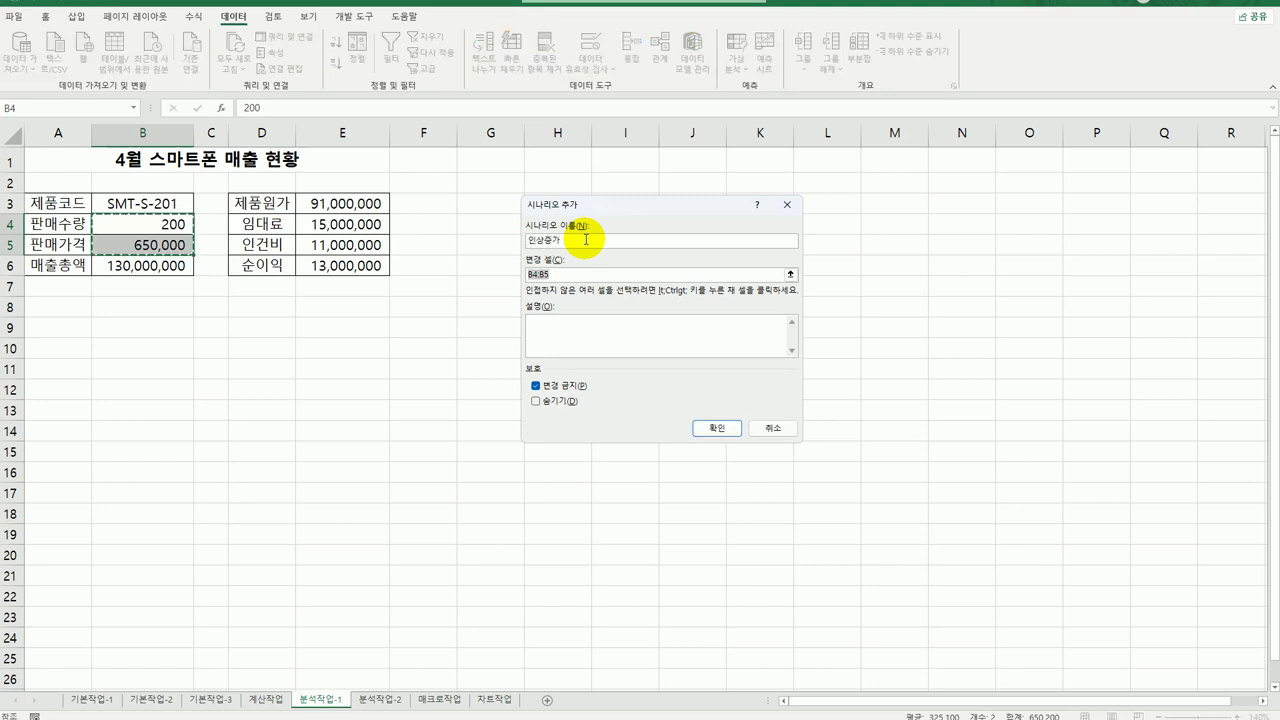
{"action": "left_click", "coordinate": [716, 428]}
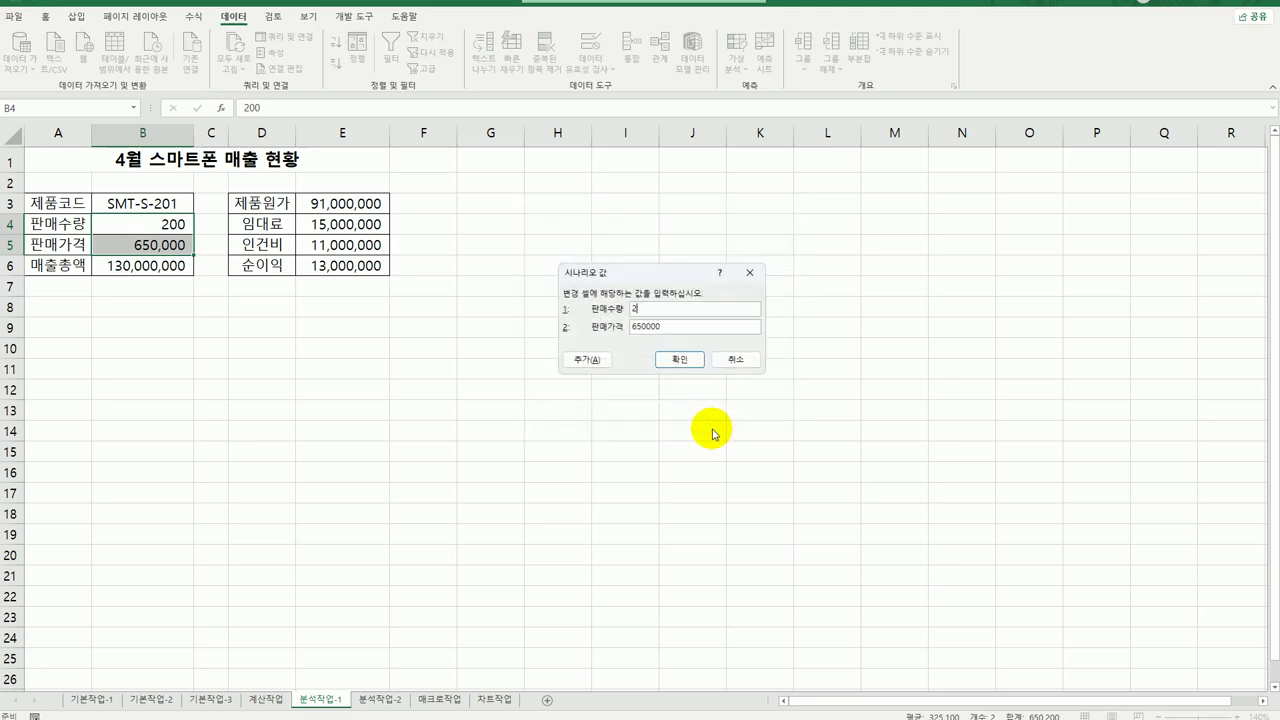
{"action": "key", "text": "Tab"}
{"action": "left_click", "coordinate": [590, 361]}
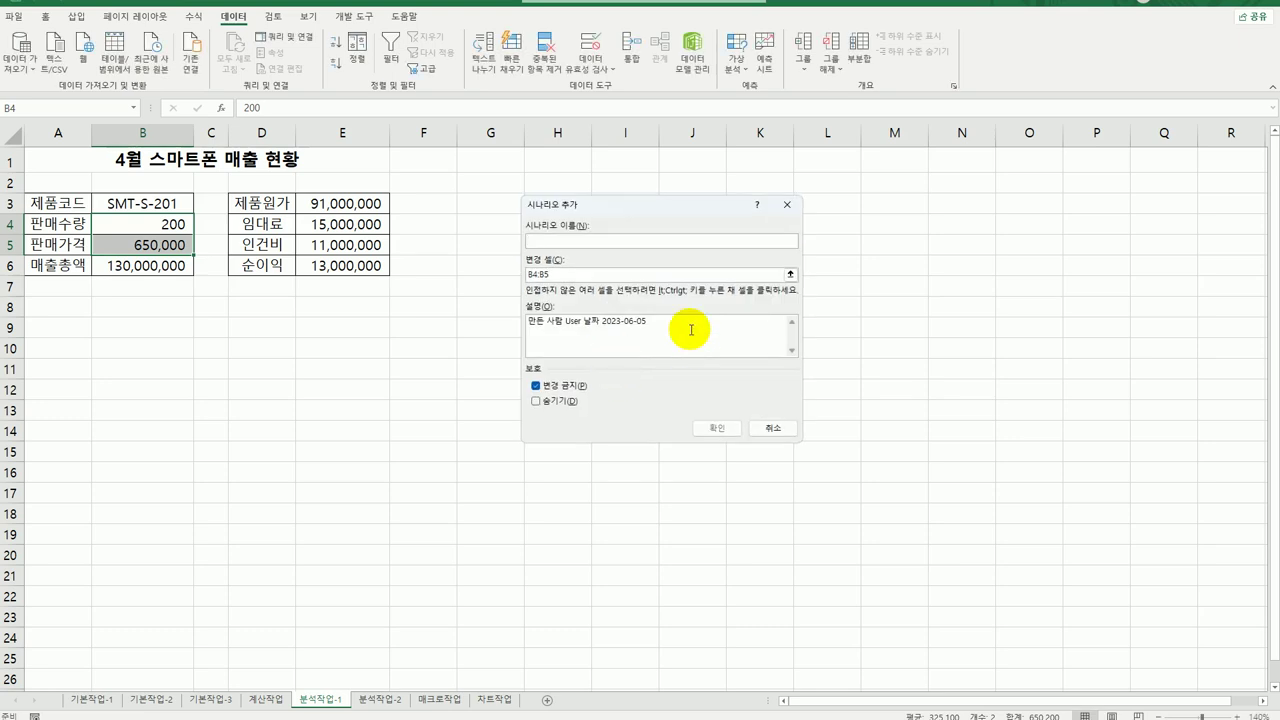
Add a second scenario 인하감소 with an empty description, 판매수량 150 and 판매가격 600000, and finish adding scenarios
{"action": "key", "text": "Delete"}
{"action": "left_click", "coordinate": [564, 241]}
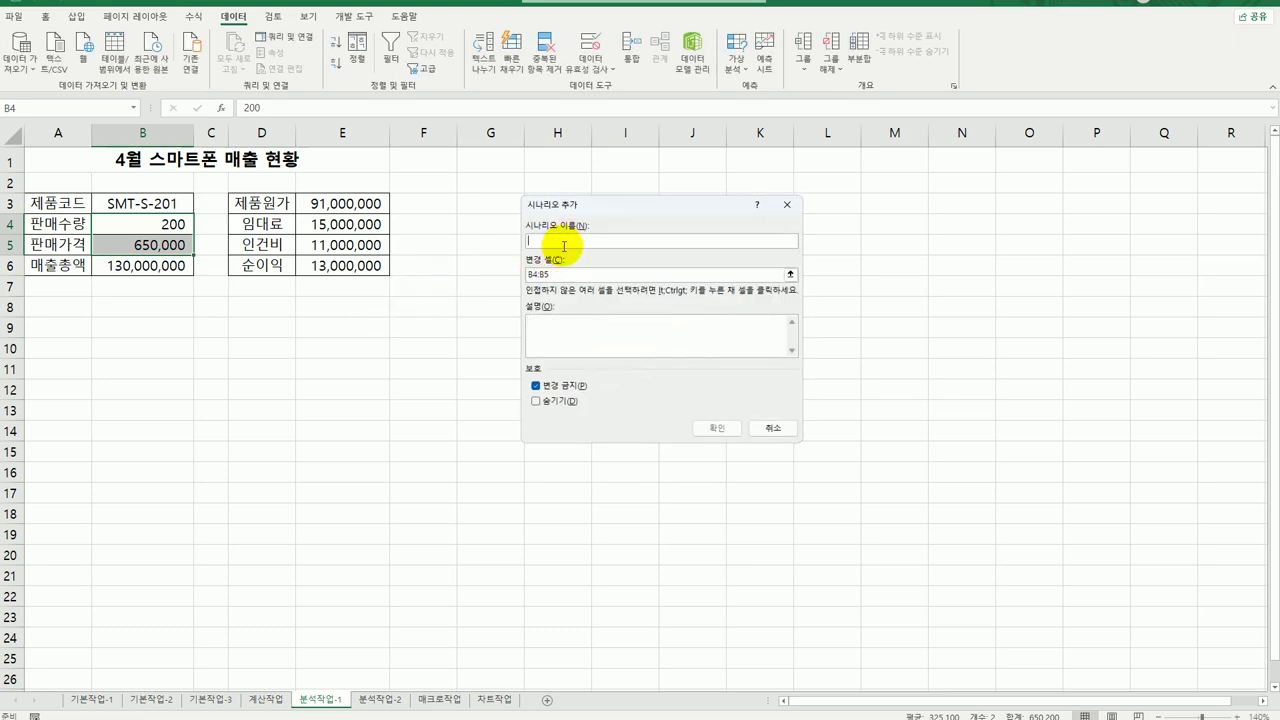
{"action": "type", "text": "인하감소"}
{"action": "key", "text": "Tab"}
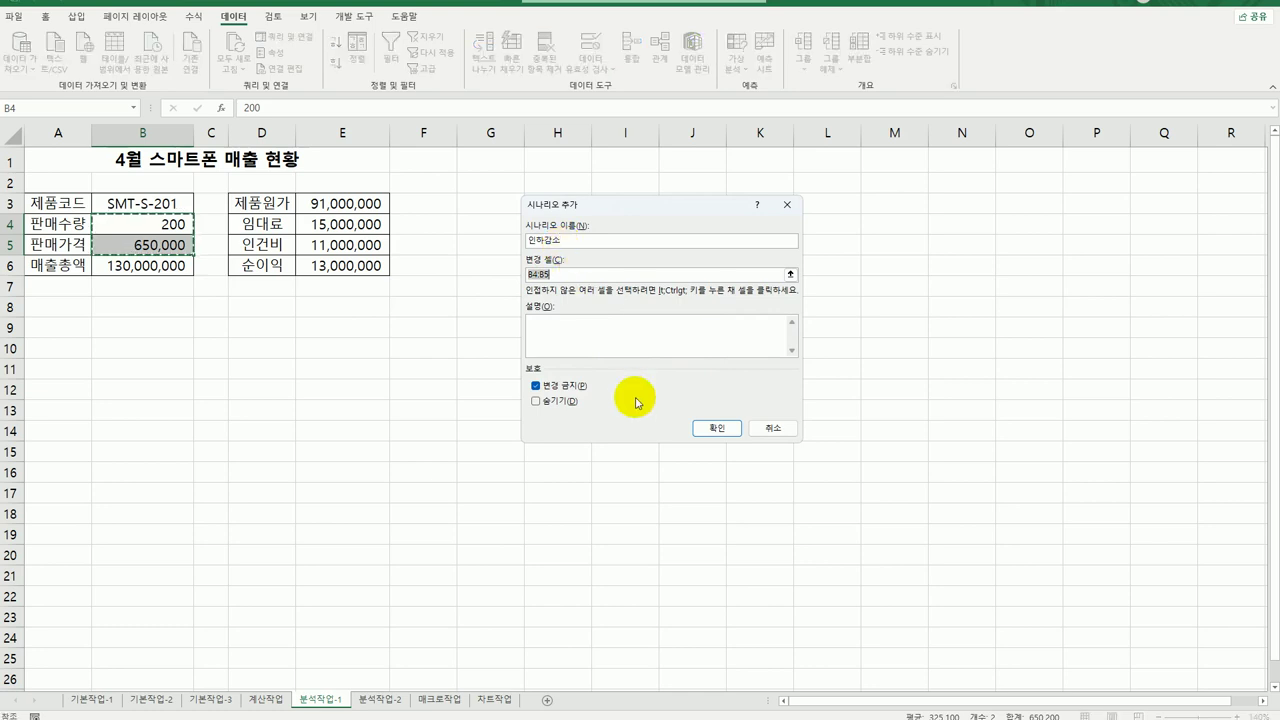
{"action": "left_click", "coordinate": [708, 429]}
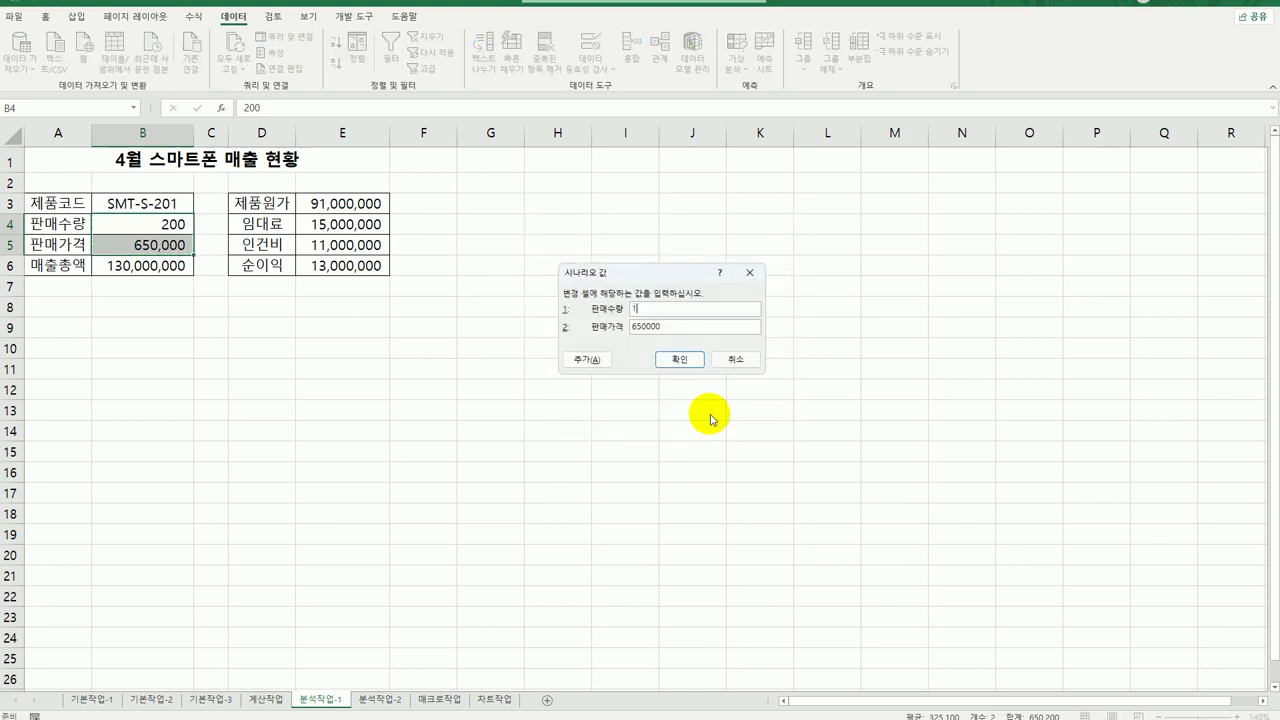
{"action": "key", "text": "Tab"}
{"action": "type", "text": "6"}
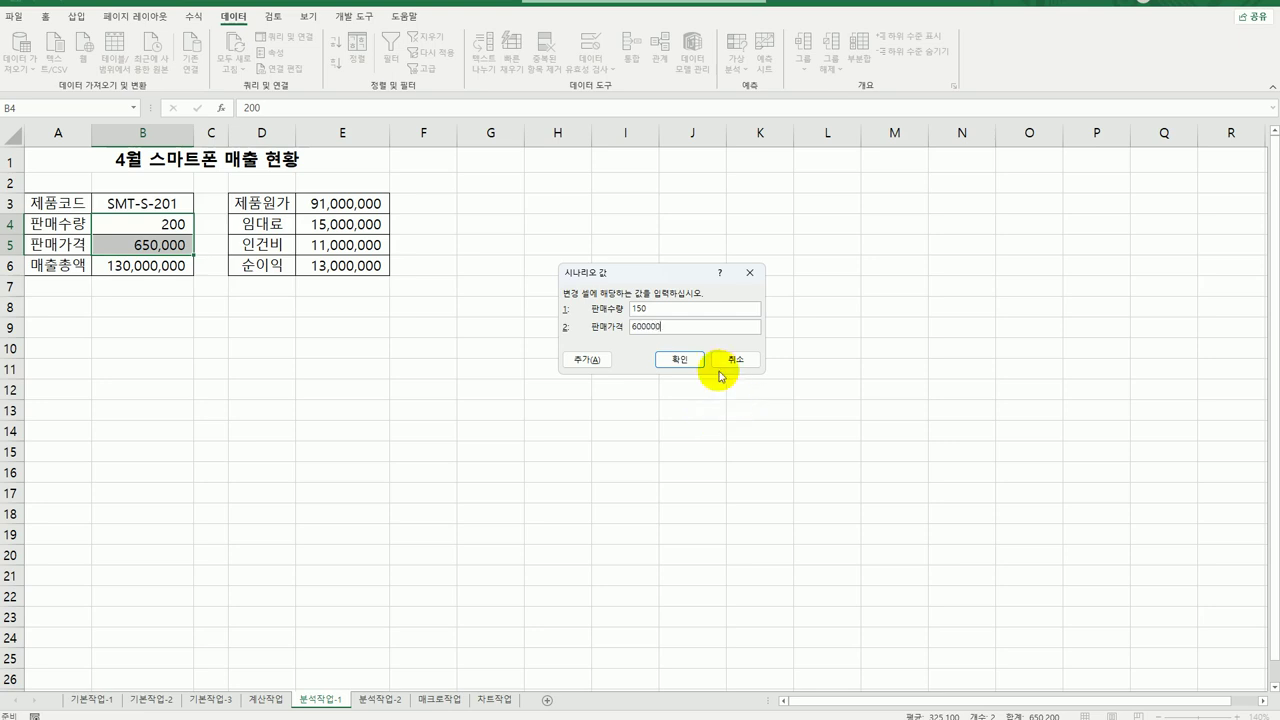
{"action": "left_click", "coordinate": [677, 360]}
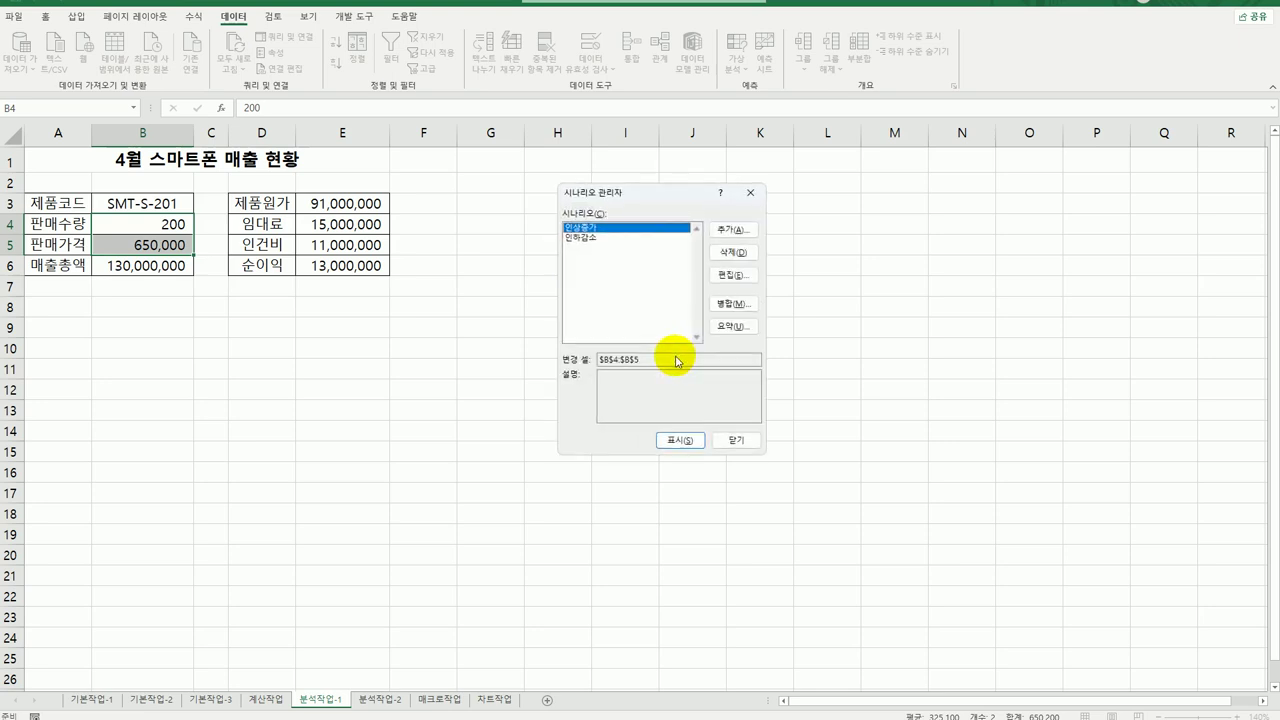
Create a scenario summary report using cell E6 (순이익) as the result cell
{"action": "left_click", "coordinate": [733, 326]}
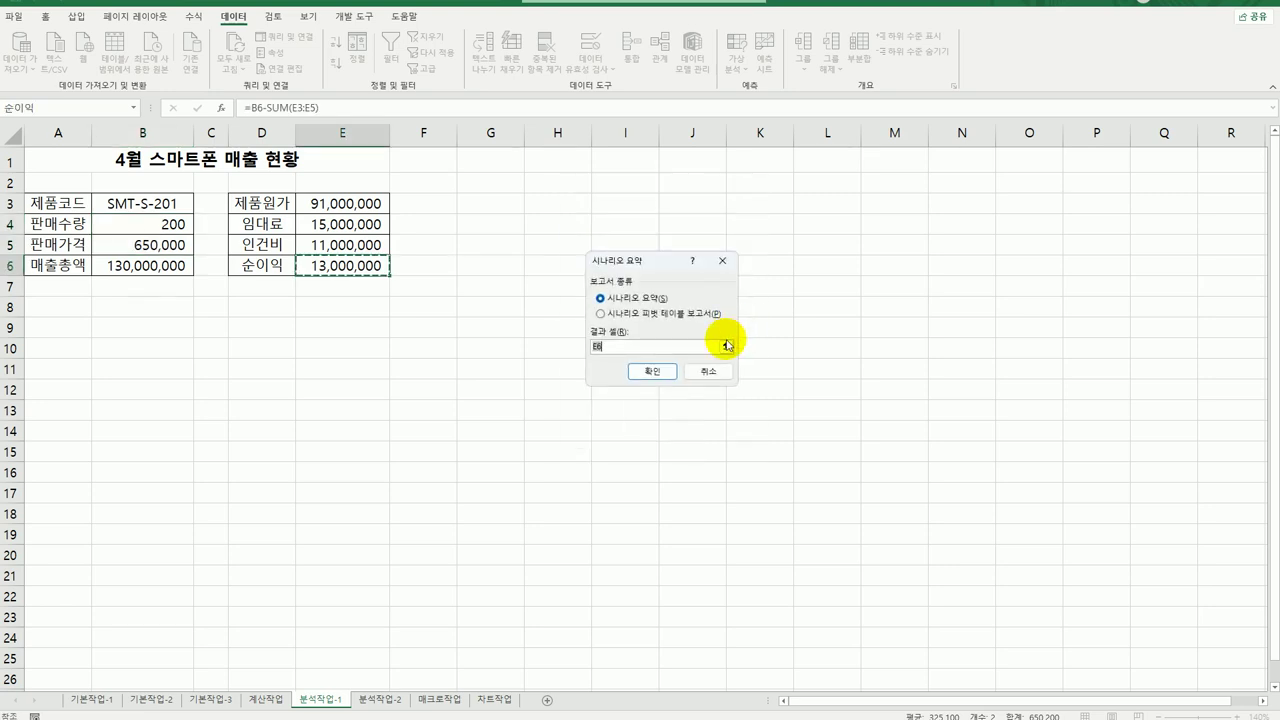
{"action": "left_click", "coordinate": [378, 265]}
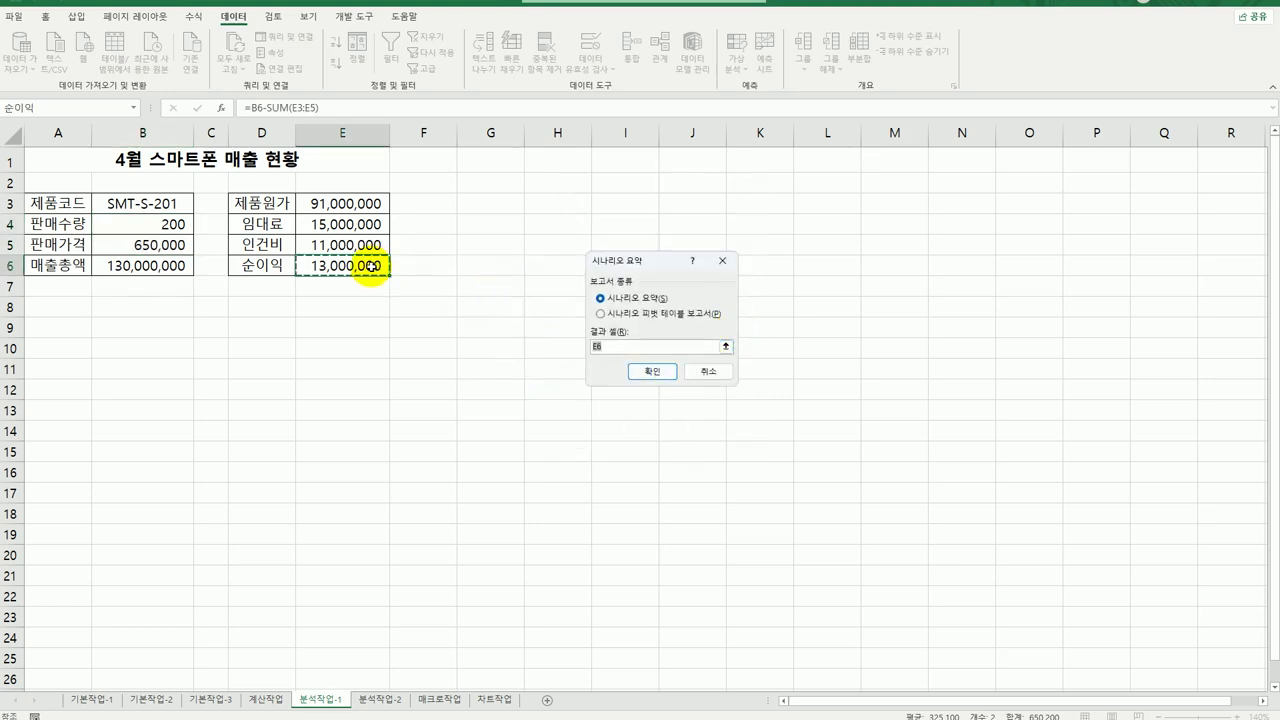
{"action": "left_click", "coordinate": [655, 371]}
{"action": "left_click", "coordinate": [651, 543]}
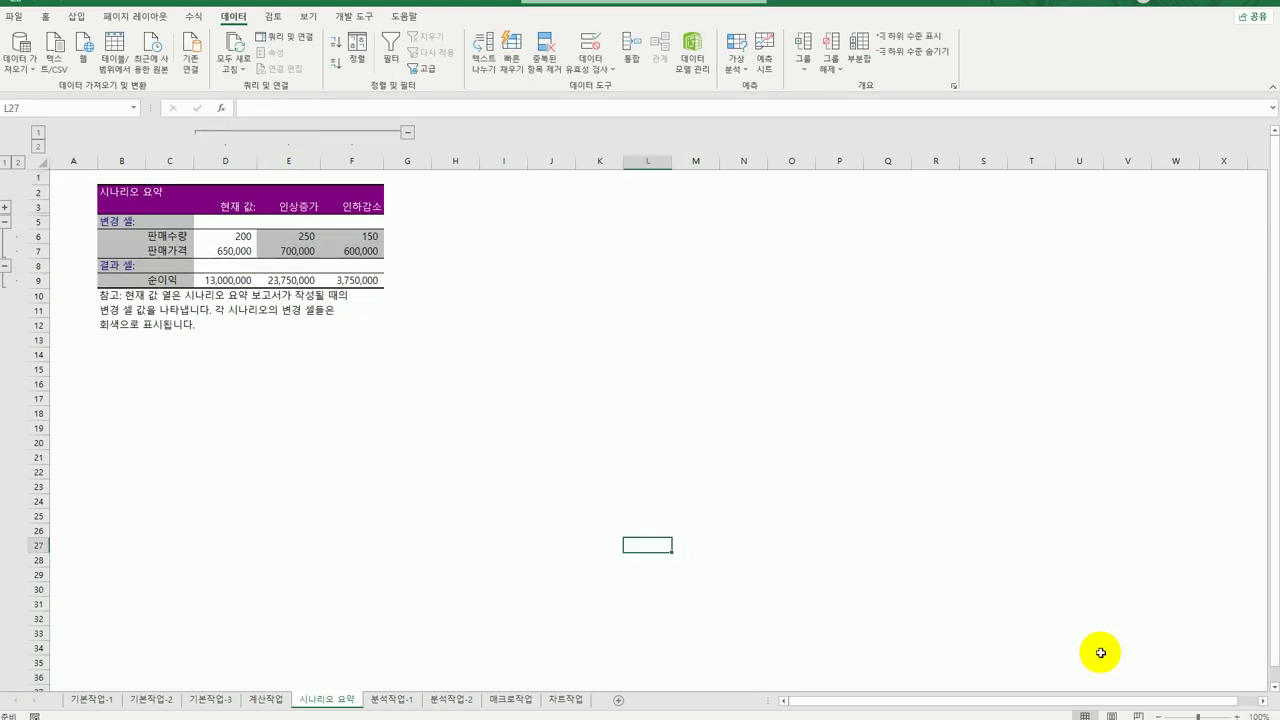
Examine the 판매수량, 판매가격 and 순이익 values of each scenario in the 시나리오 요약 sheet
{"action": "left_click", "coordinate": [1236, 716]}
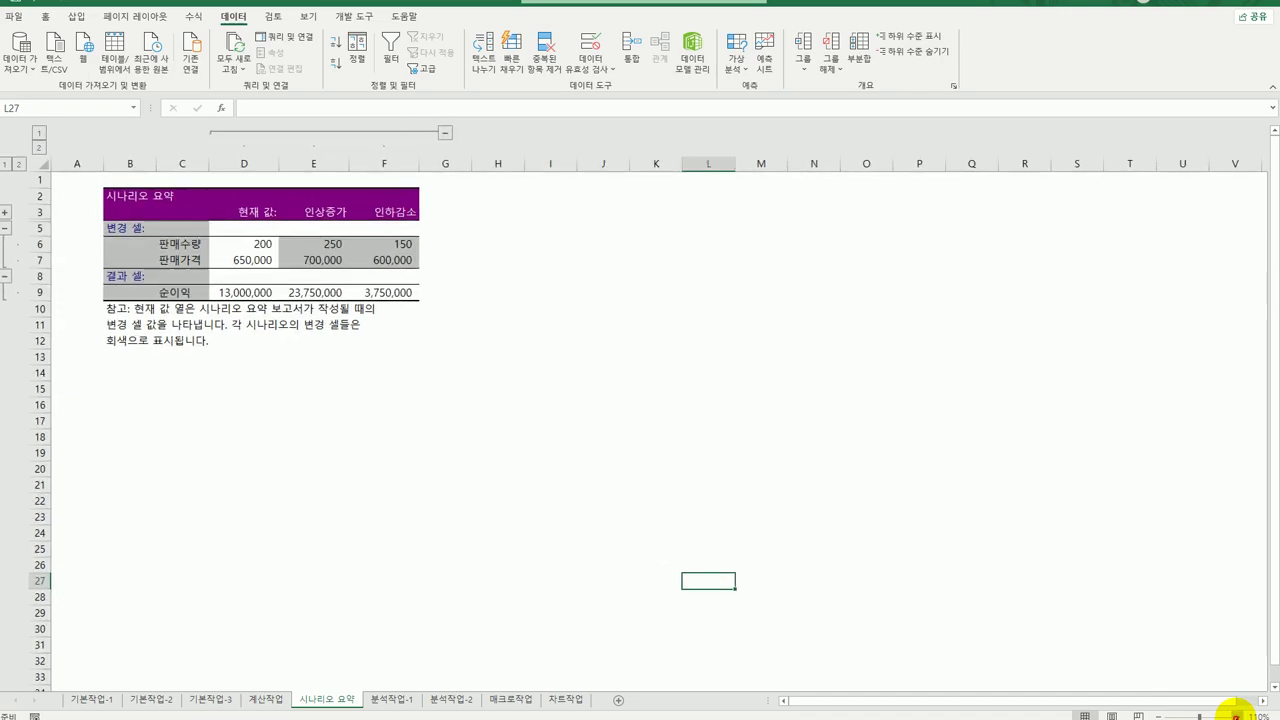
{"action": "left_click", "coordinate": [1236, 716]}
{"action": "left_click", "coordinate": [1236, 716]}
{"action": "left_click", "coordinate": [1236, 716]}
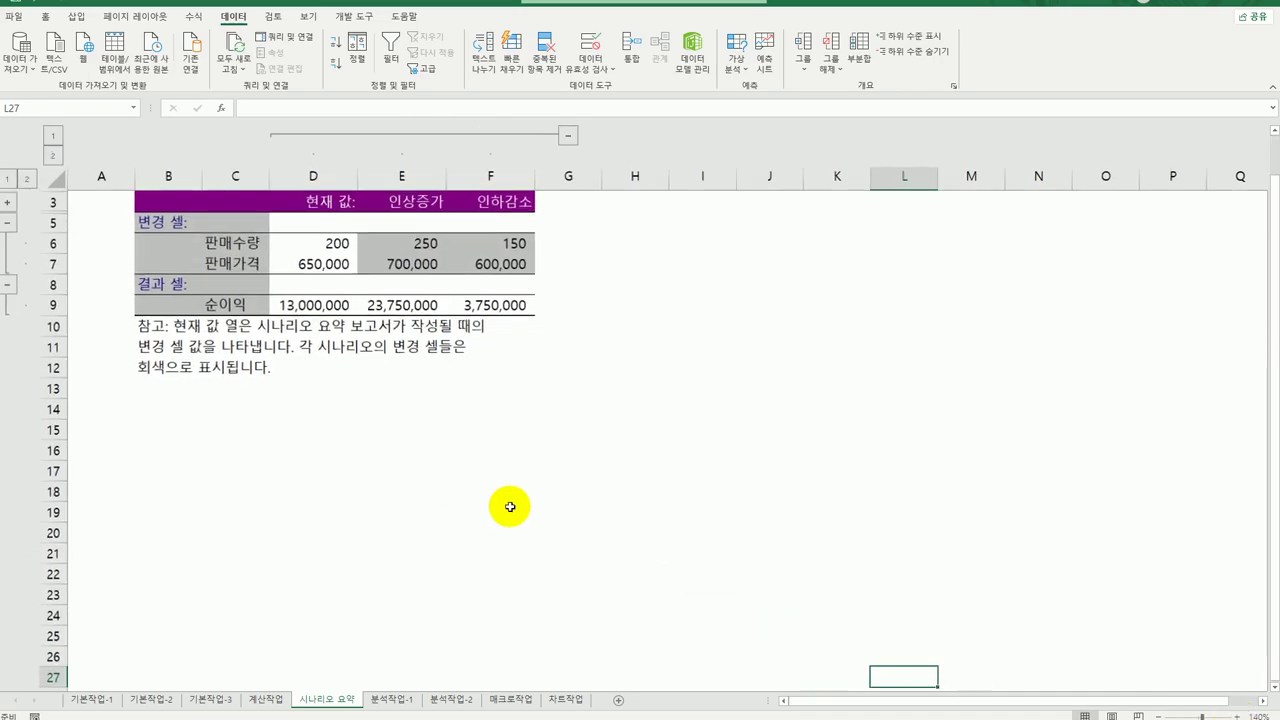
{"action": "scroll", "coordinate": [400, 430], "scroll_direction": "up", "scroll_amount": 1}
{"action": "left_click", "coordinate": [613, 458]}
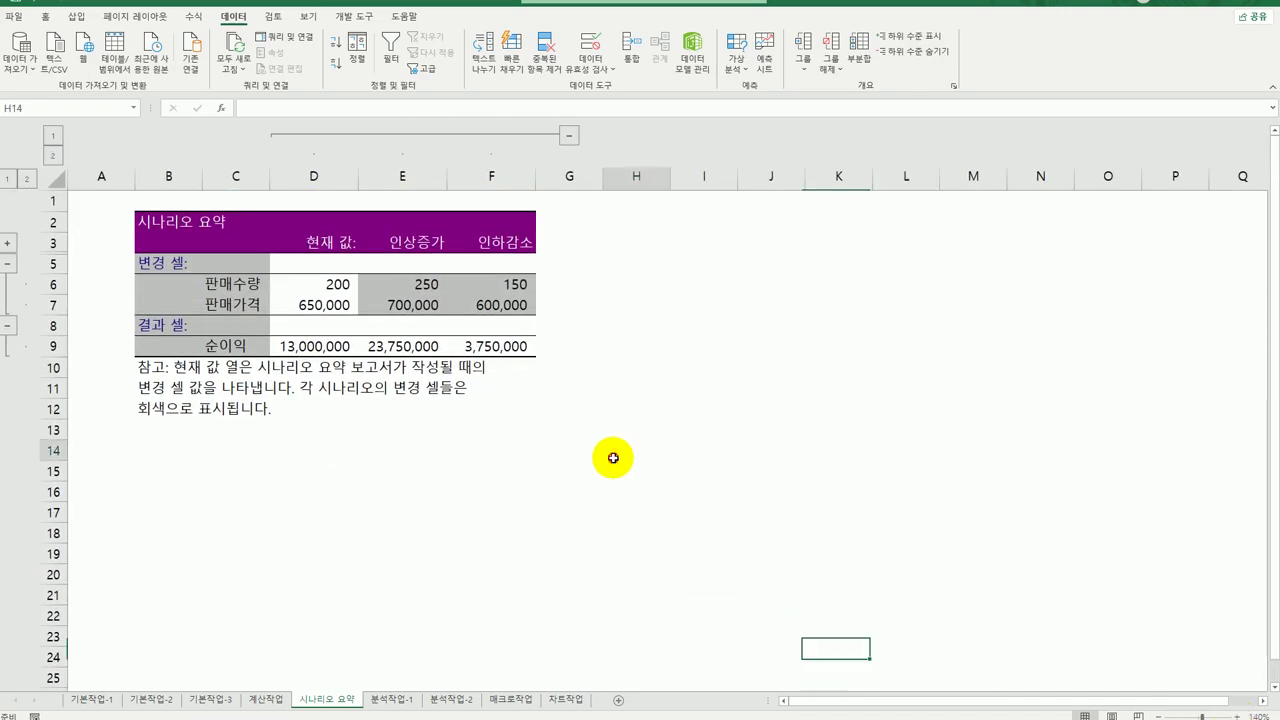
{"action": "left_click", "coordinate": [332, 285]}
{"action": "left_click", "coordinate": [436, 289]}
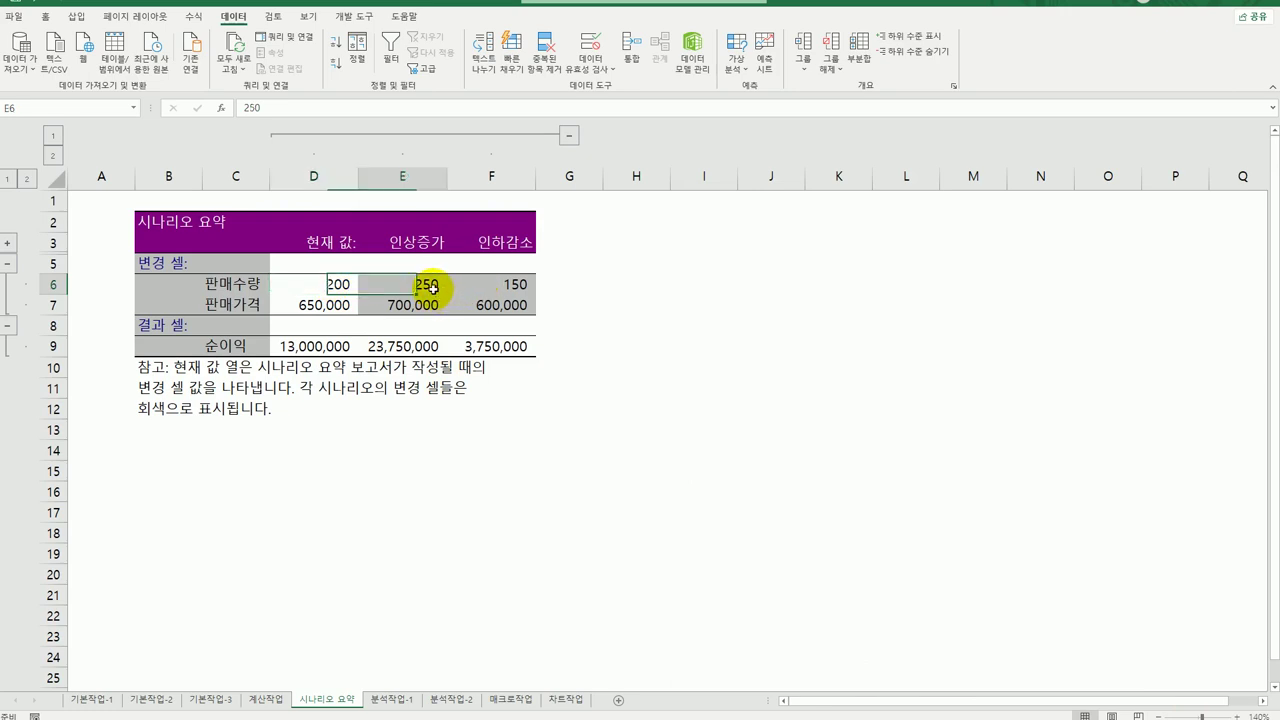
{"action": "left_click", "coordinate": [508, 286]}
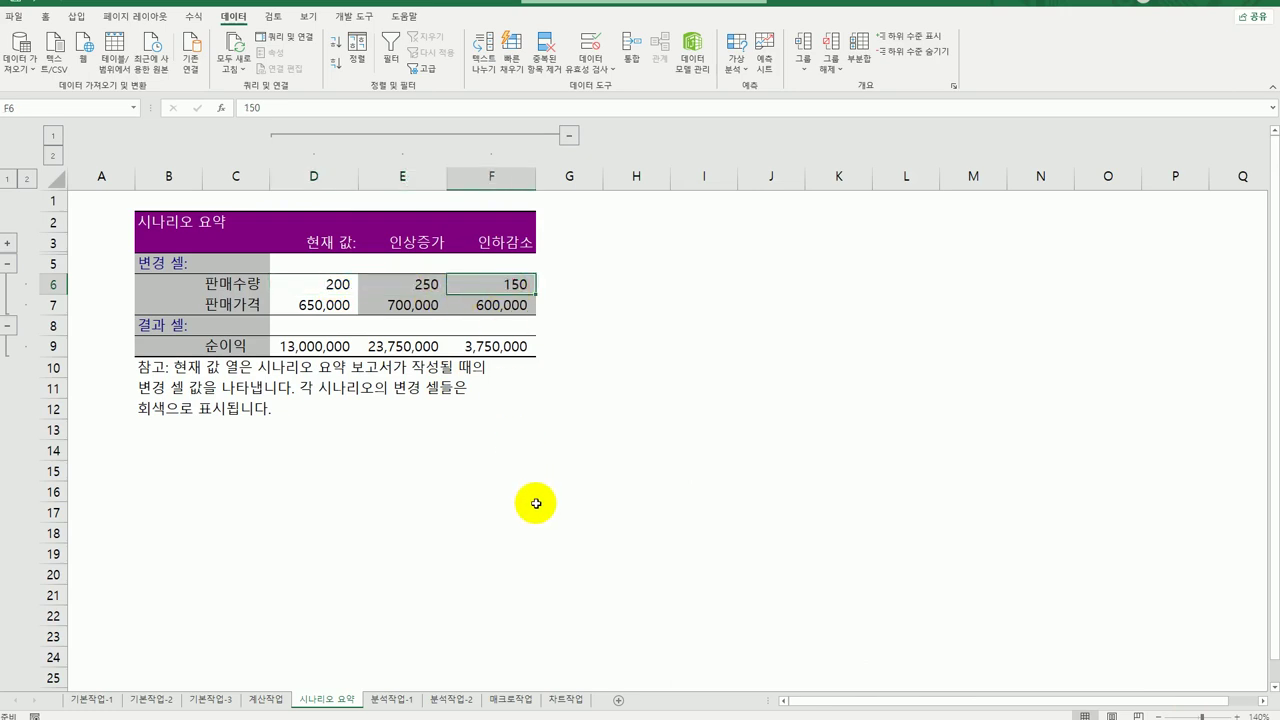
{"action": "left_click", "coordinate": [405, 307]}
{"action": "left_click", "coordinate": [471, 305]}
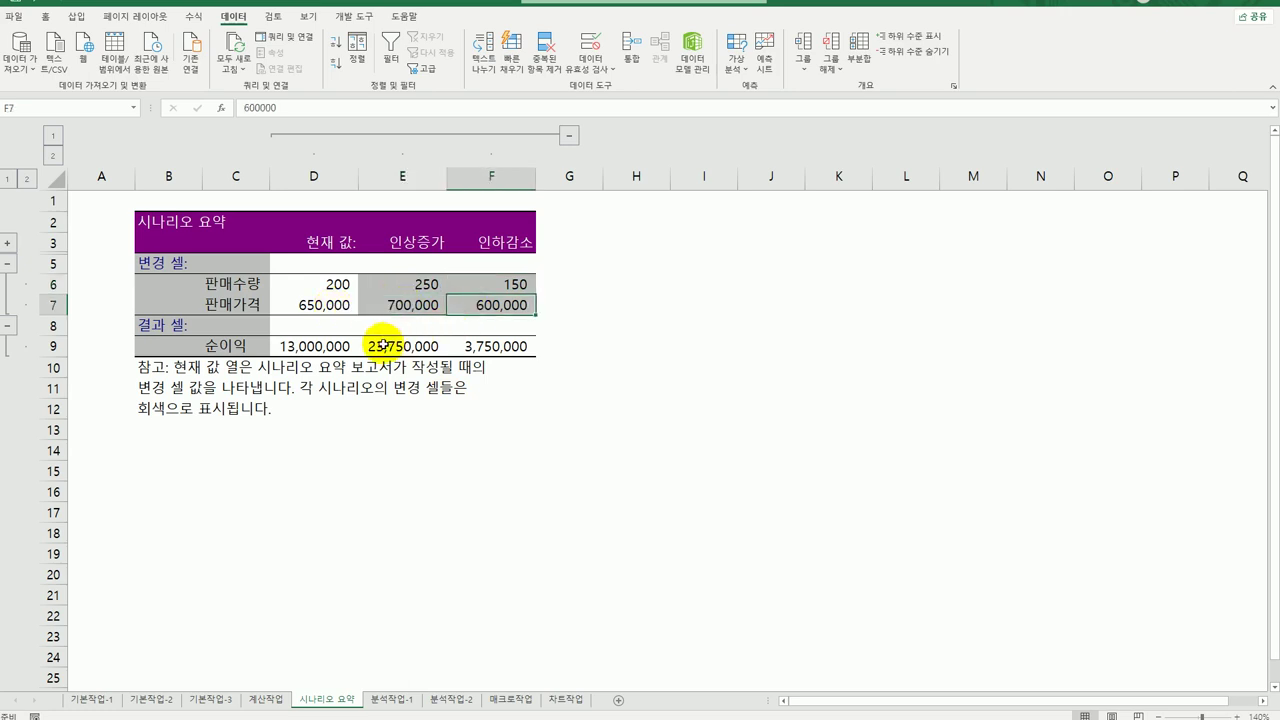
{"action": "left_click", "coordinate": [343, 348]}
{"action": "left_click", "coordinate": [395, 348]}
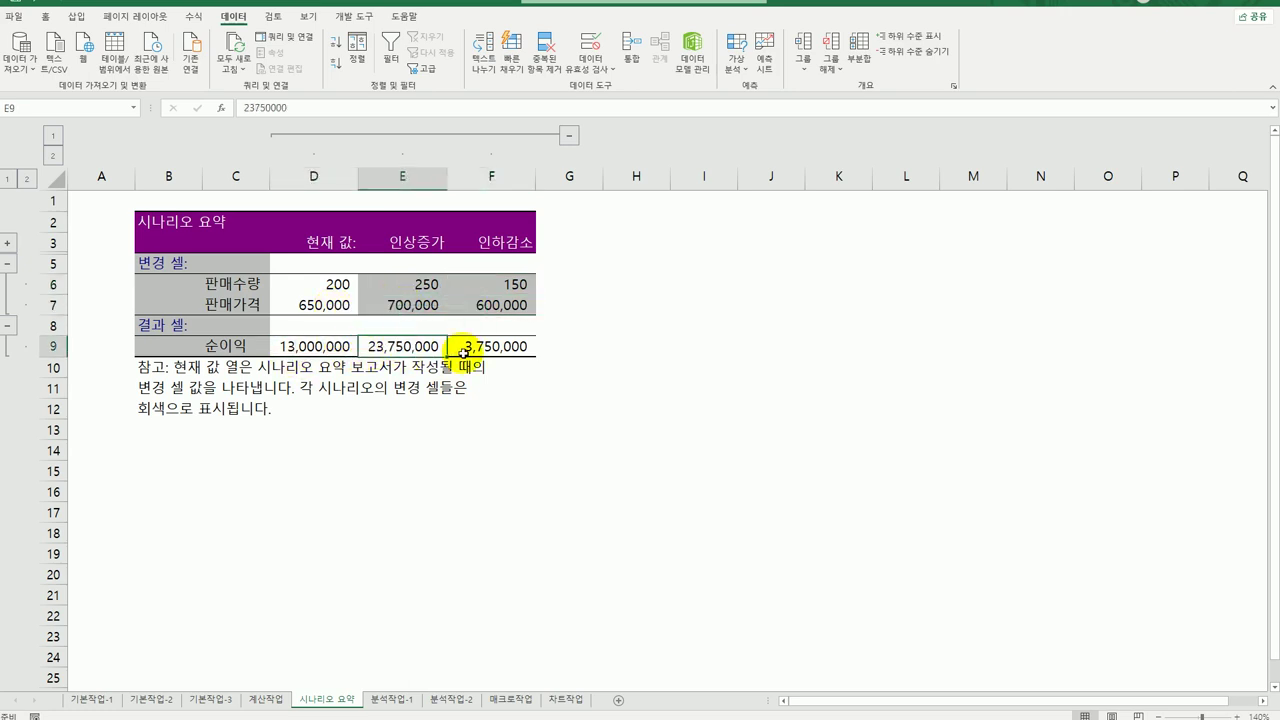
{"action": "left_click", "coordinate": [475, 347]}
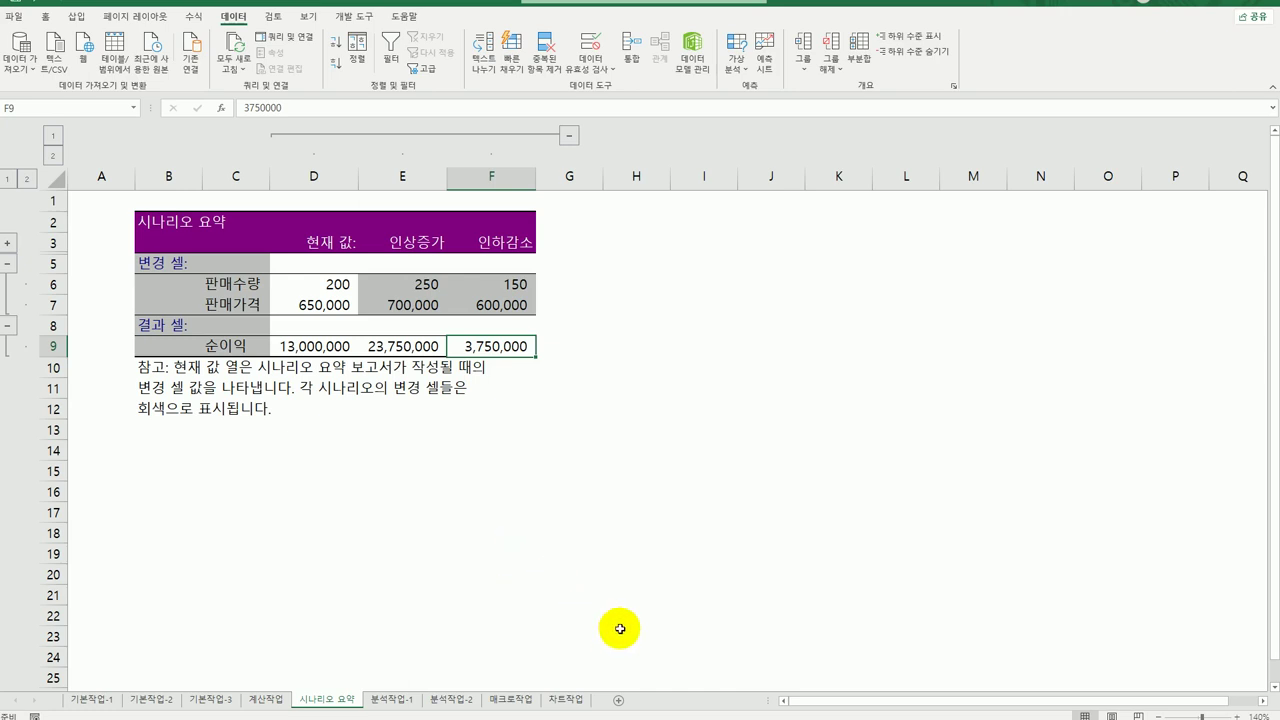
On the 분석작업-2 sheet, set up a 합계 consolidation into F9:I13 with reference ranges A2:D6, F2:I6 and A9:D13
{"action": "left_click", "coordinate": [472, 700]}
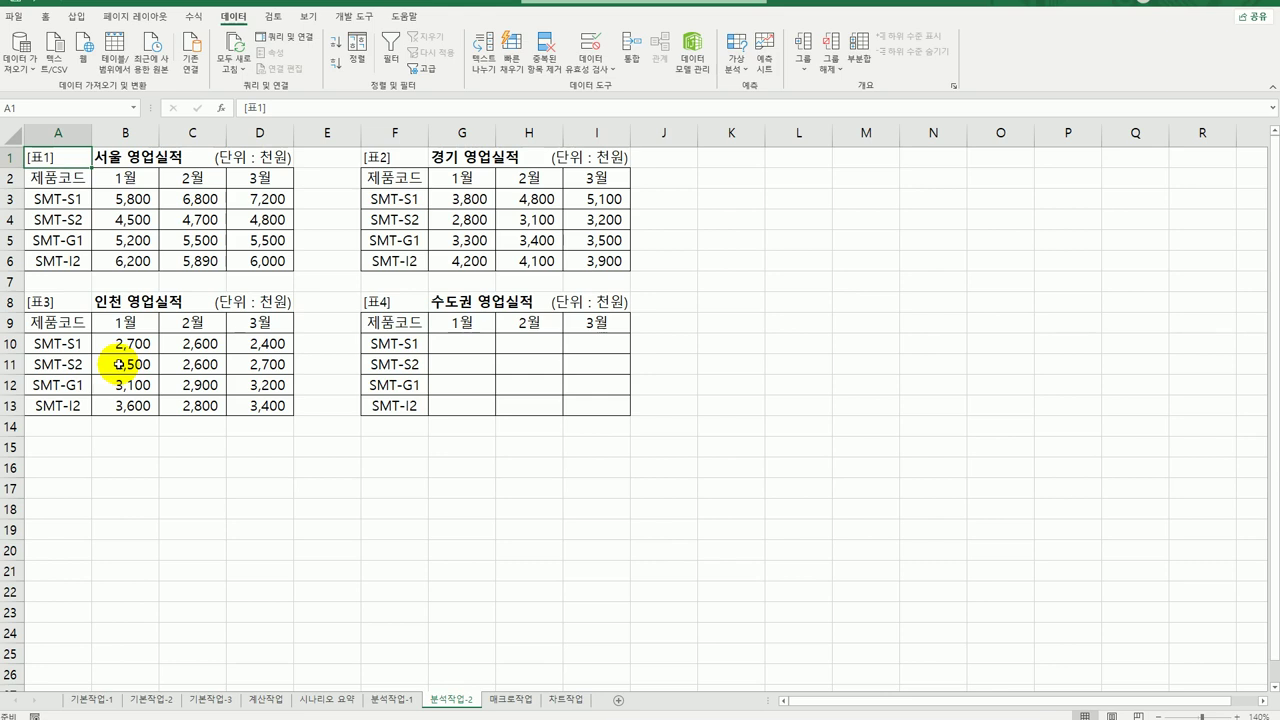
{"action": "left_click", "coordinate": [410, 326]}
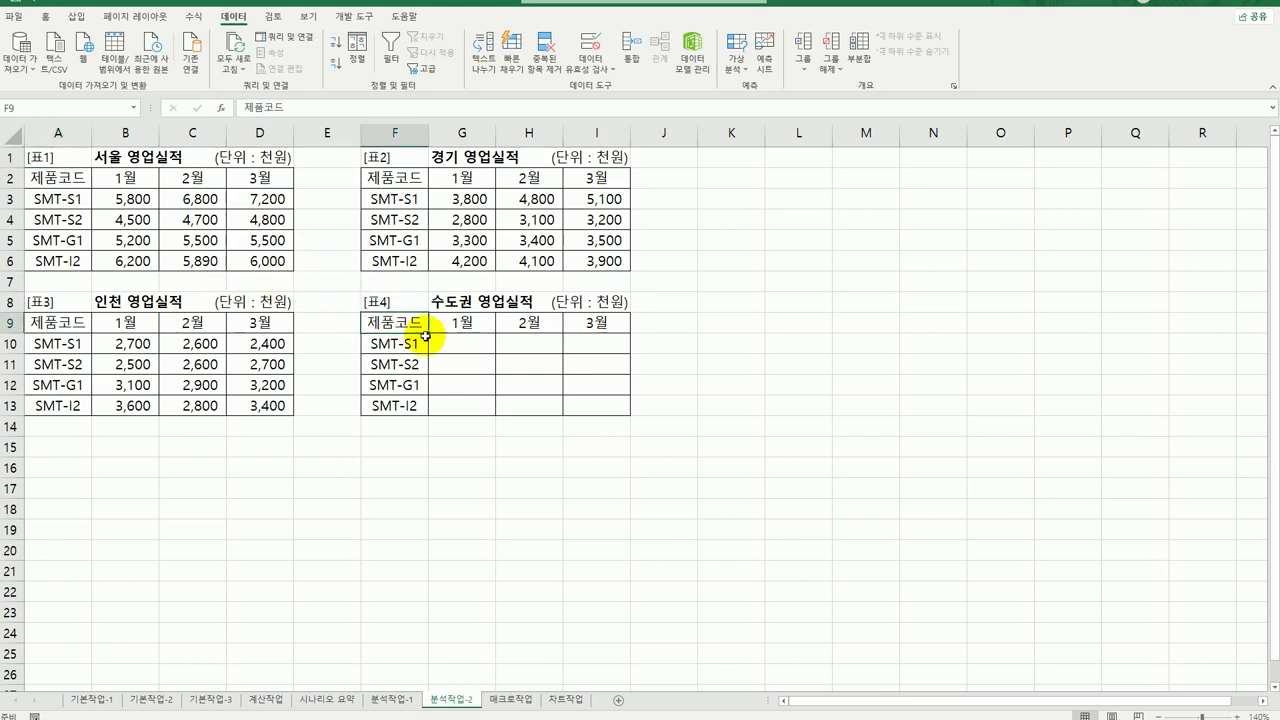
{"action": "left_click_drag", "start_coordinate": [426, 337], "coordinate": [581, 412]}
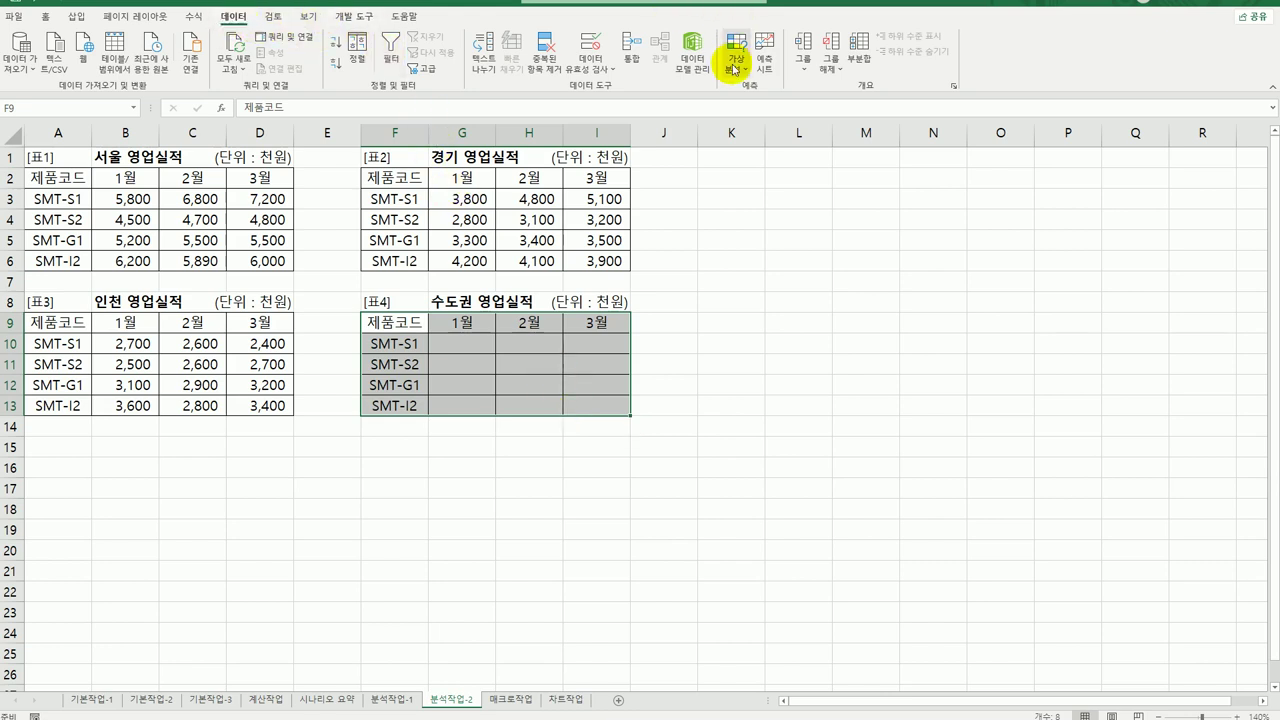
{"action": "left_click", "coordinate": [629, 62]}
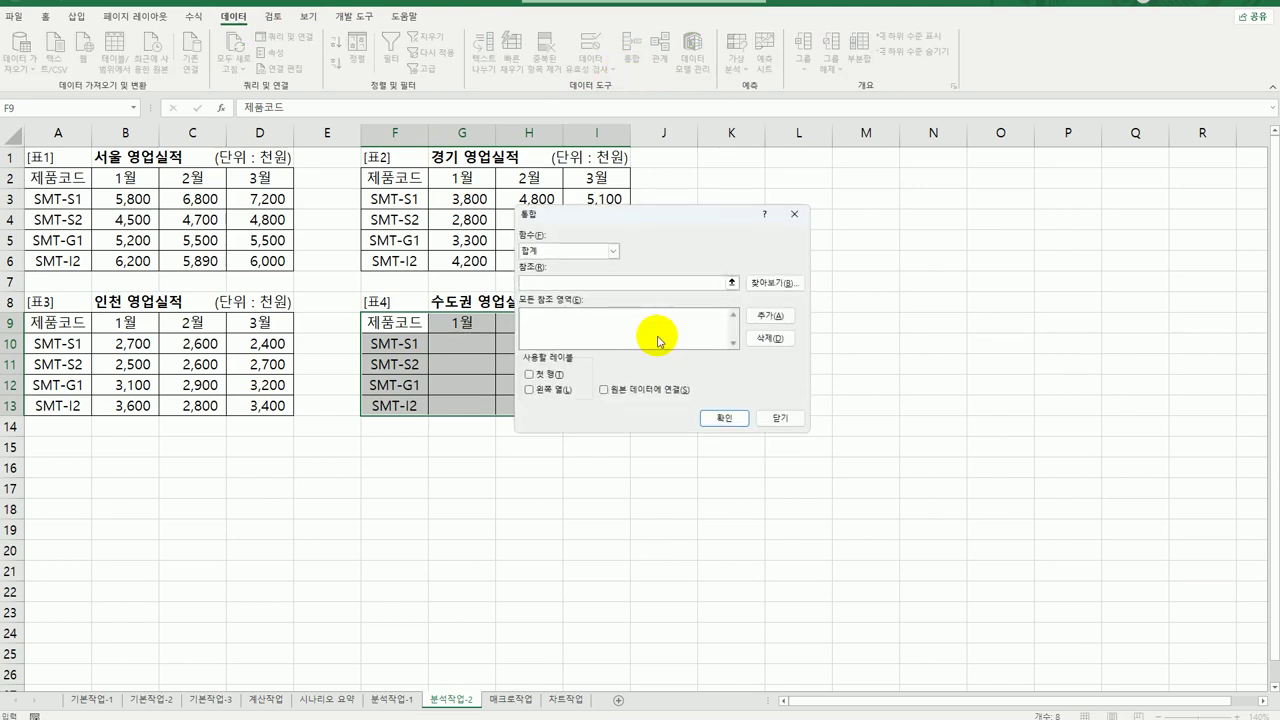
{"action": "left_click_drag", "start_coordinate": [616, 209], "coordinate": [742, 239]}
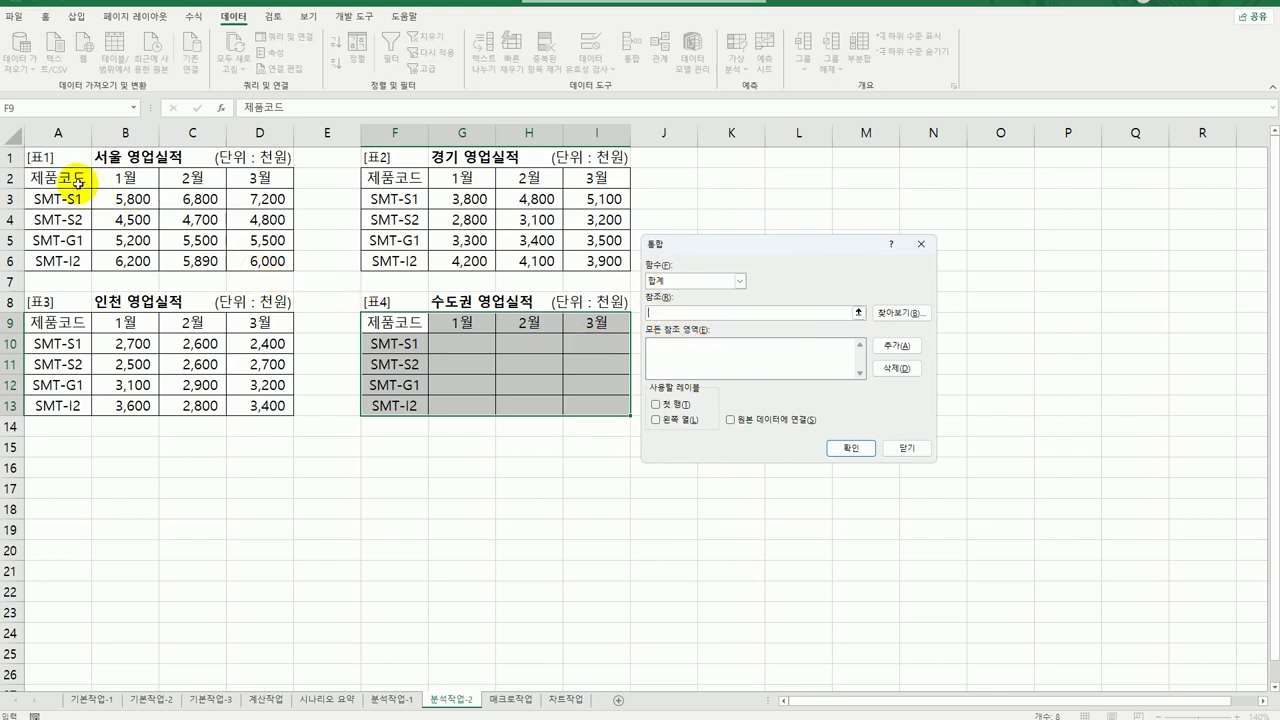
{"action": "left_click_drag", "start_coordinate": [65, 178], "coordinate": [237, 270]}
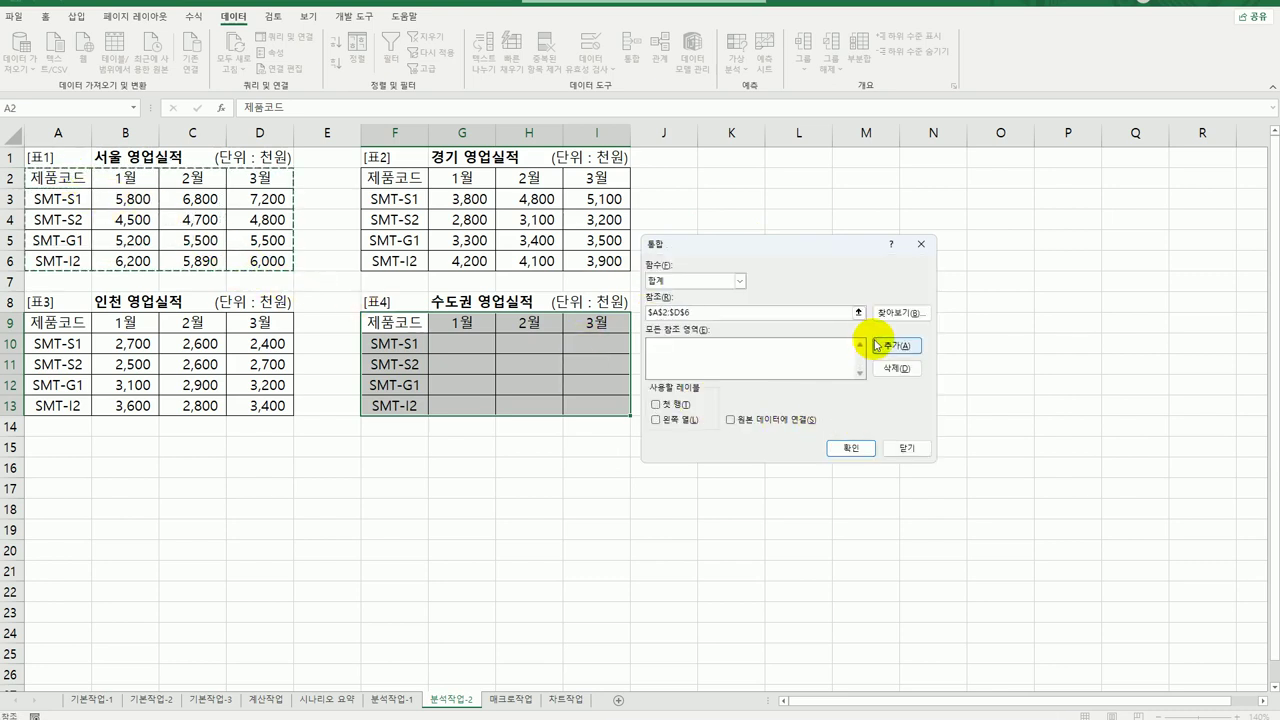
{"action": "left_click", "coordinate": [882, 345]}
{"action": "left_click_drag", "start_coordinate": [395, 178], "coordinate": [580, 271]}
{"action": "left_click", "coordinate": [894, 345]}
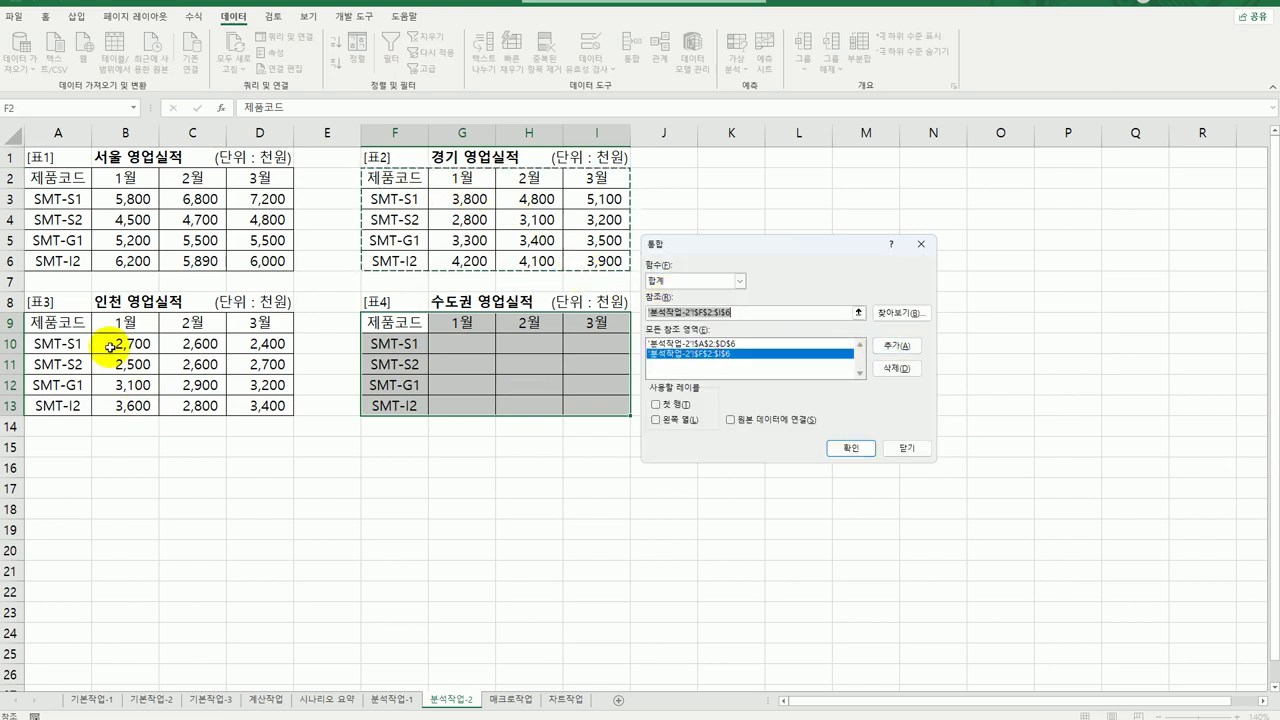
{"action": "left_click_drag", "start_coordinate": [50, 322], "coordinate": [290, 405]}
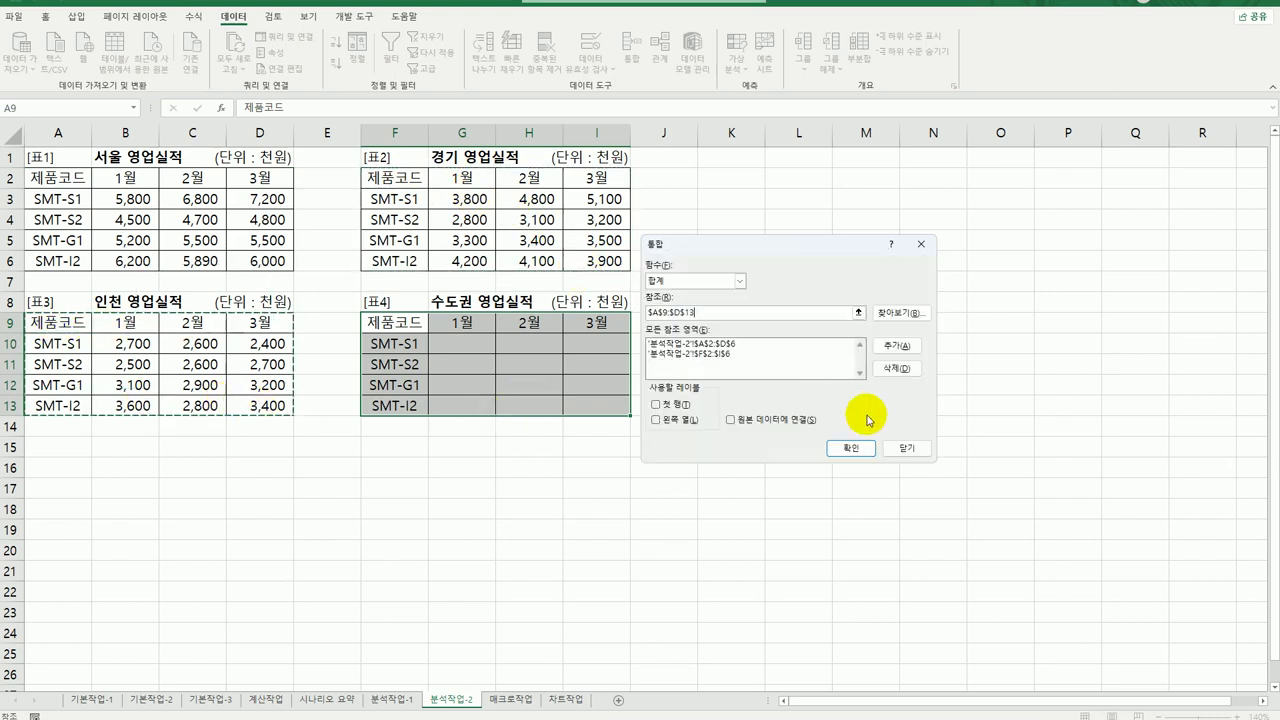
{"action": "left_click", "coordinate": [884, 345]}
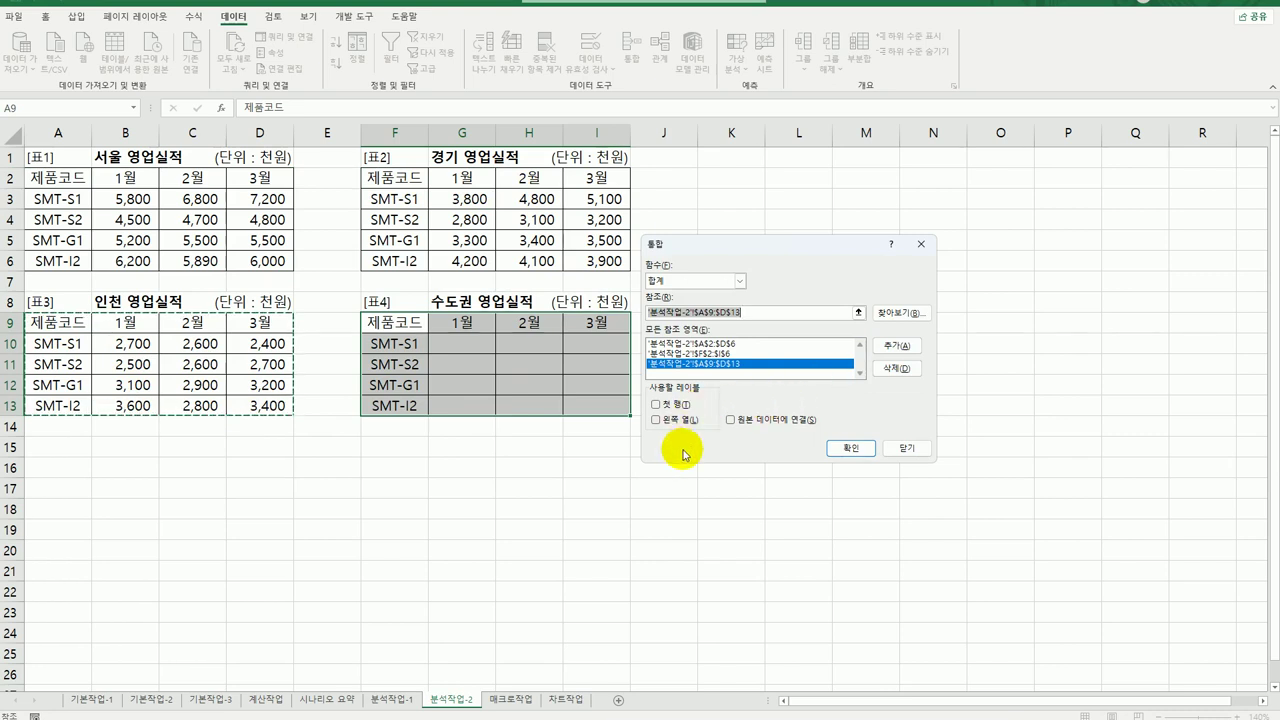
Use both the first row and the left column as labels and run the consolidation
{"action": "left_click", "coordinate": [686, 406]}
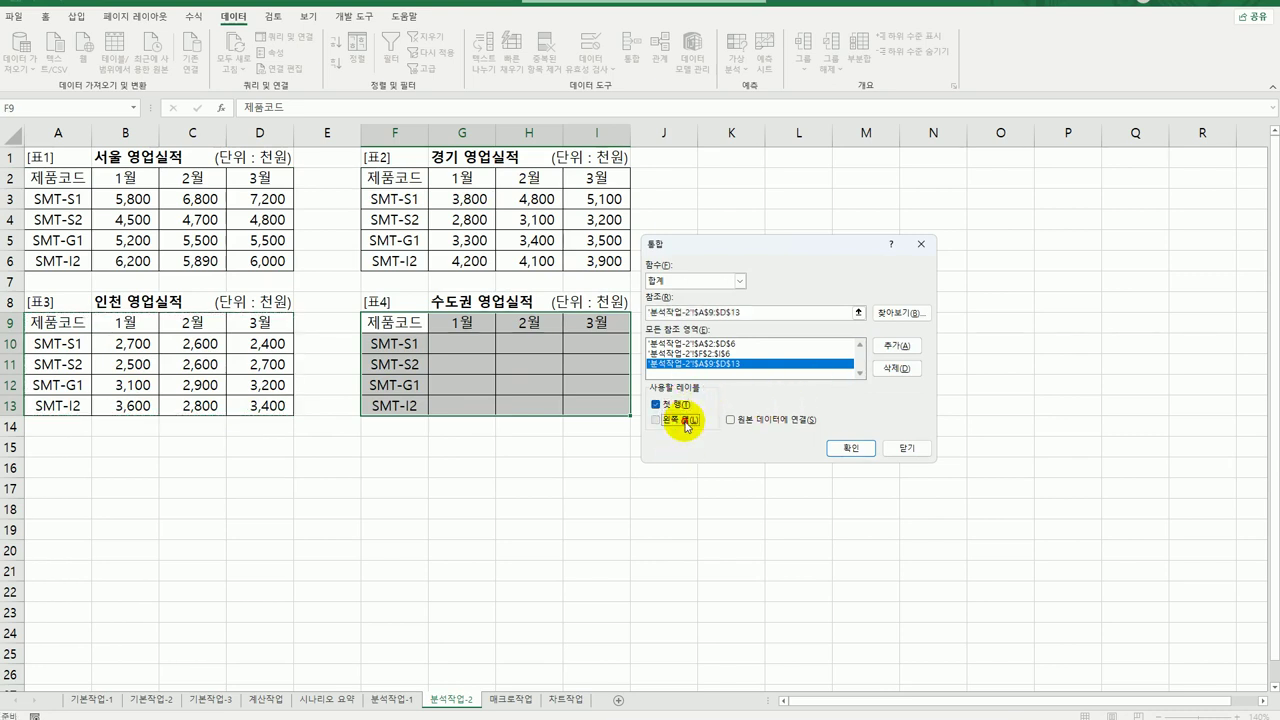
{"action": "left_click", "coordinate": [686, 421]}
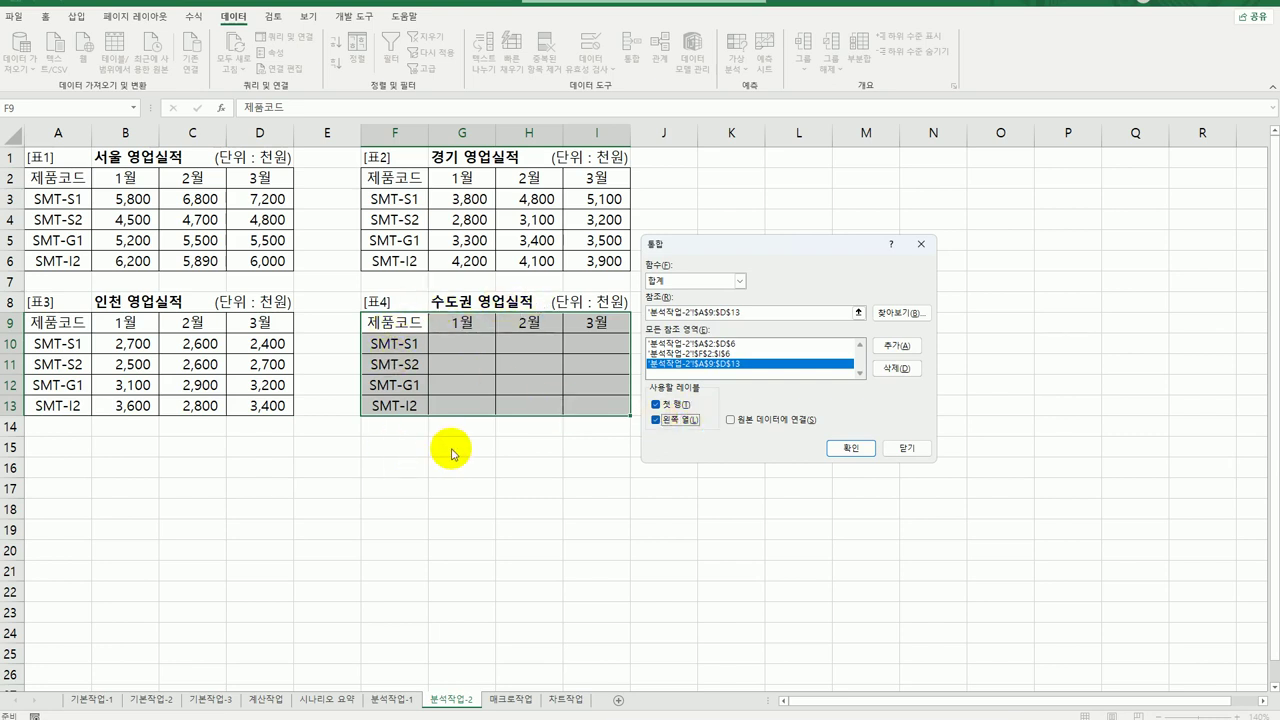
{"action": "left_click", "coordinate": [846, 449]}
{"action": "left_click", "coordinate": [842, 503]}
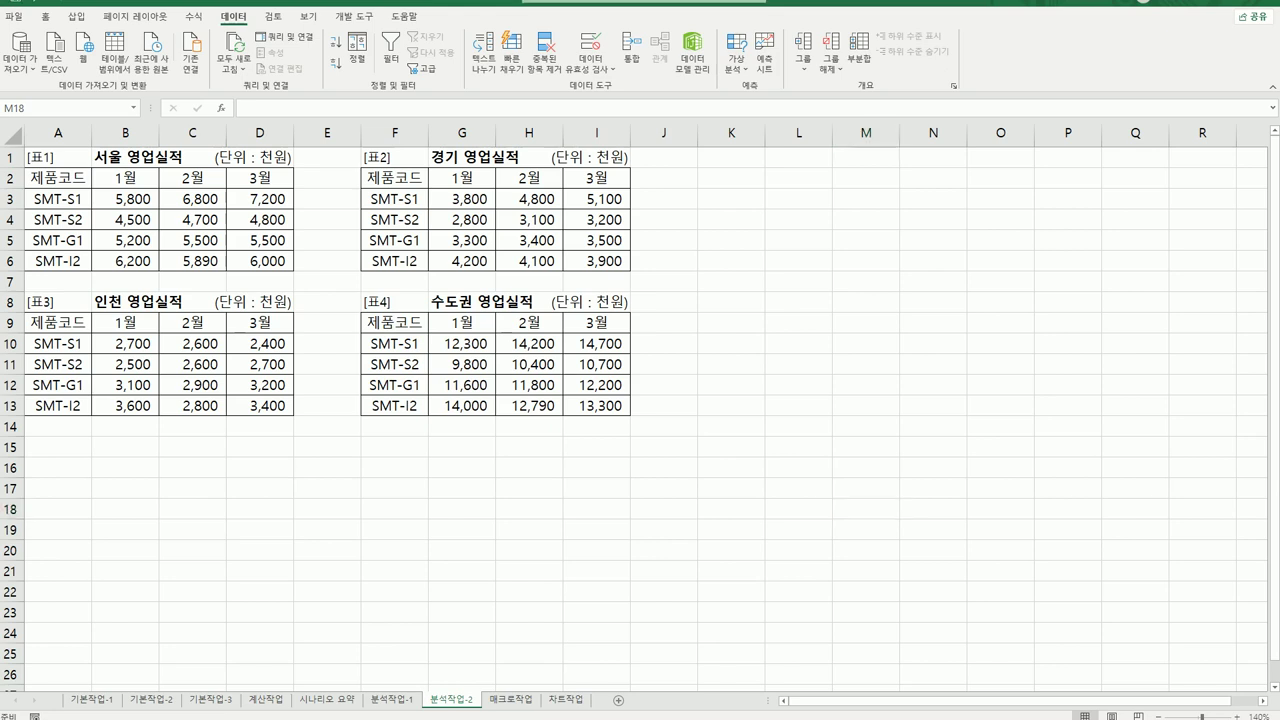
On the 매크로작업 sheet, insert a form button over B15:C16 and start recording its macro under the name 총점 in the current workbook
{"action": "left_click", "coordinate": [516, 704]}
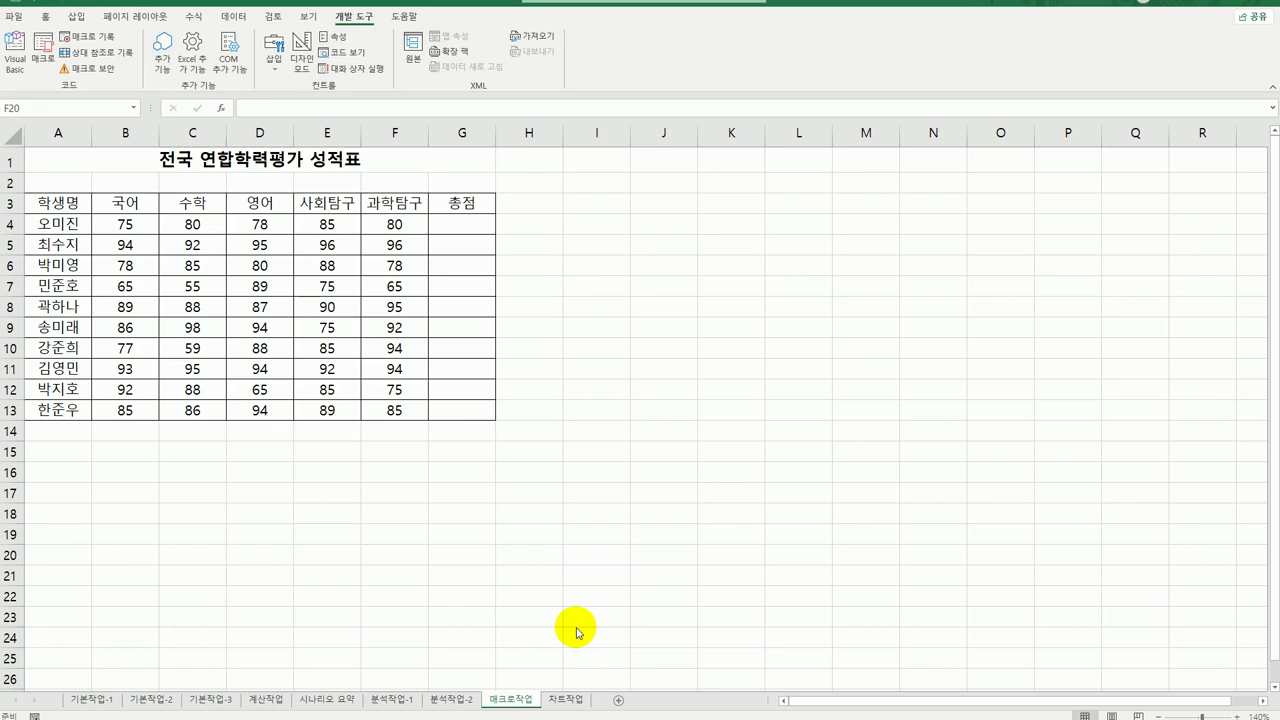
{"action": "left_click", "coordinate": [358, 20]}
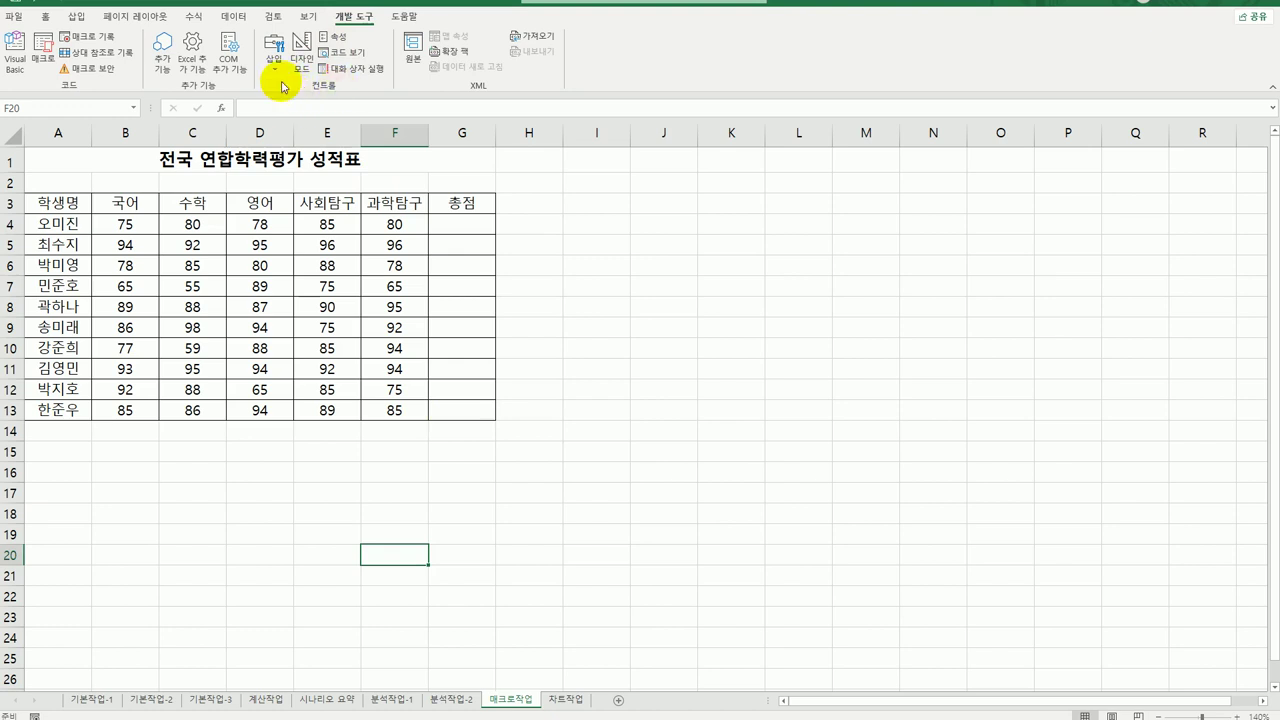
{"action": "left_click", "coordinate": [282, 87]}
{"action": "left_click", "coordinate": [266, 107]}
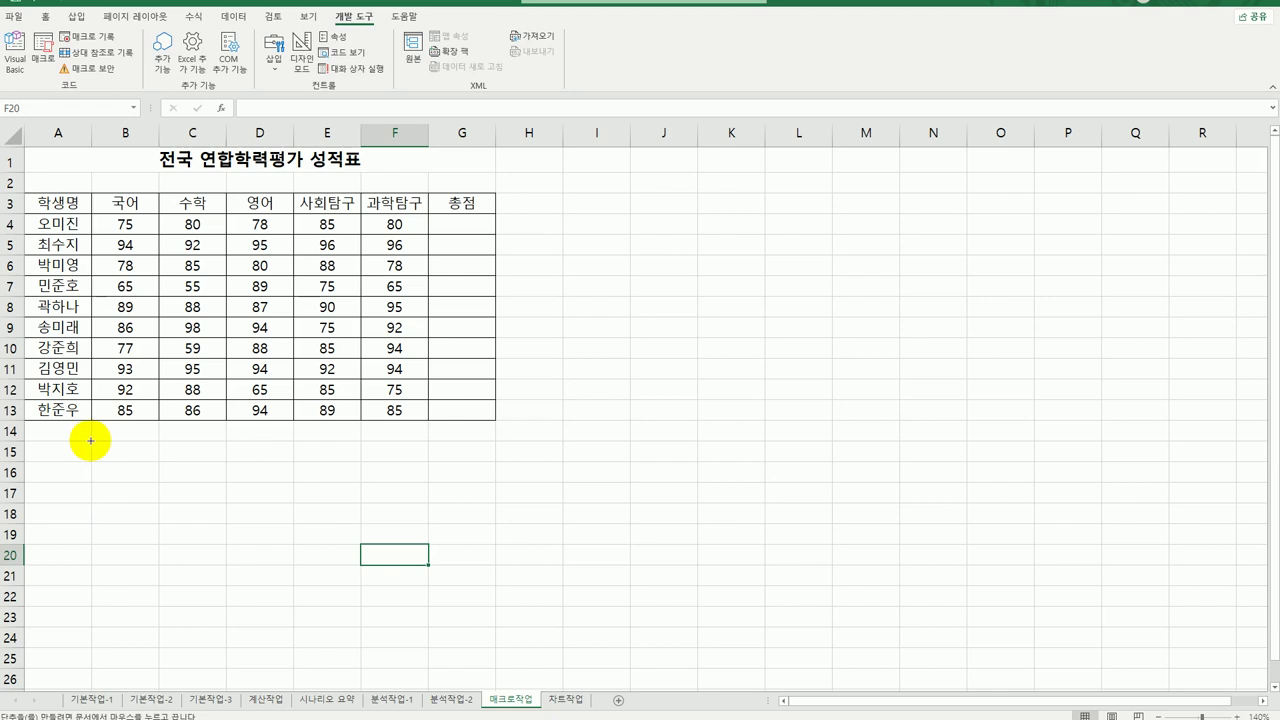
{"action": "left_click_drag", "start_coordinate": [91, 440], "coordinate": [215, 494]}
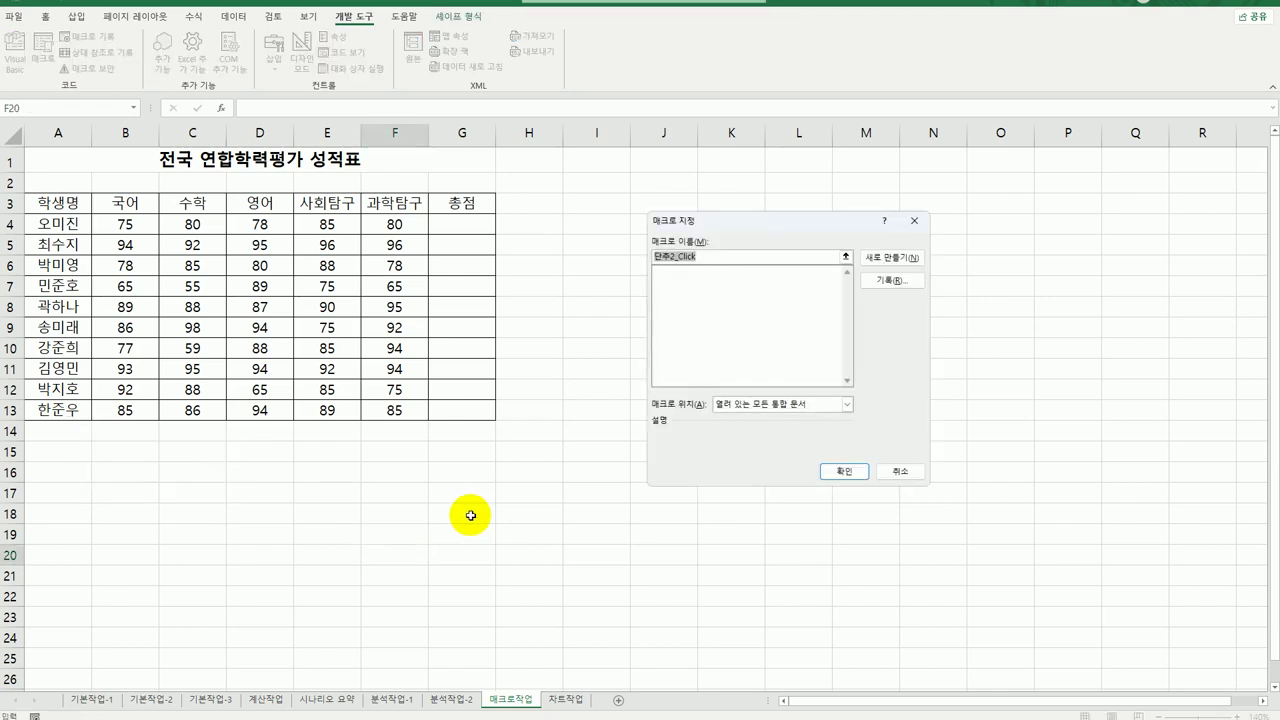
{"action": "type", "text": "총점"}
{"action": "left_click", "coordinate": [884, 281]}
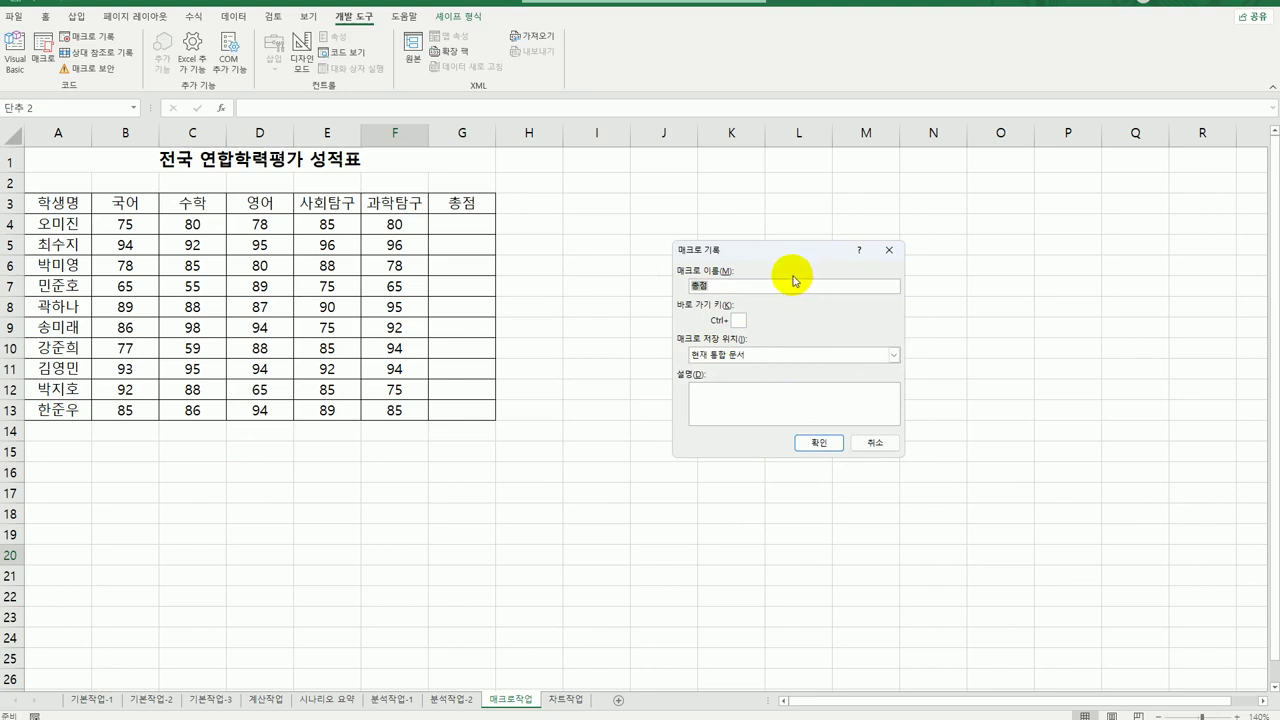
{"action": "left_click", "coordinate": [827, 440]}
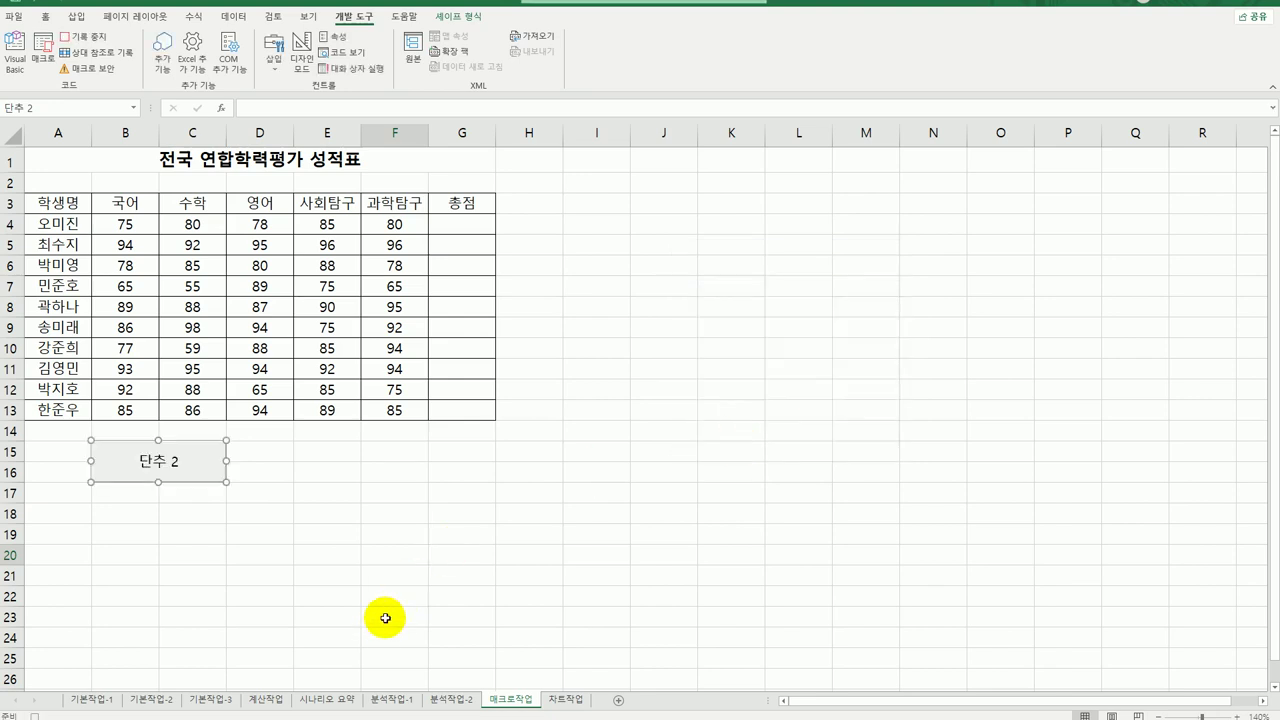
Enter the formula =SUM(B4:F4) in G4 to total the first student's subject scores
{"action": "left_click", "coordinate": [479, 222]}
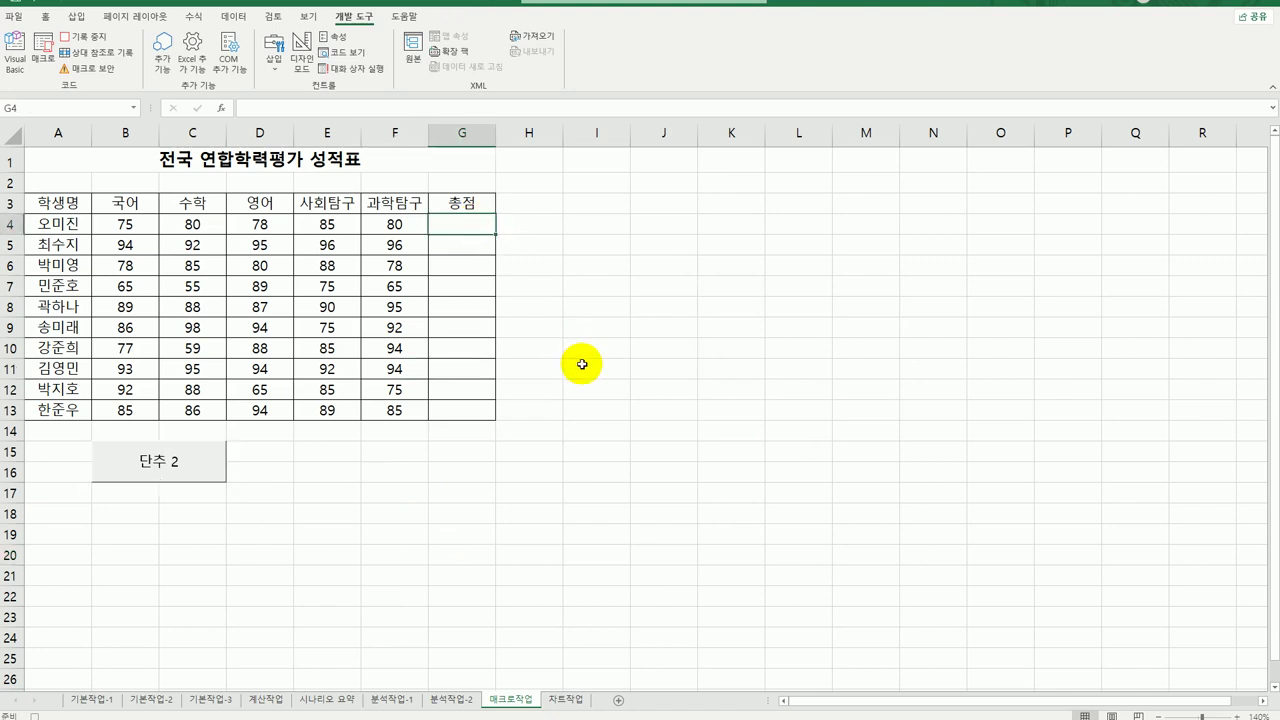
{"action": "type", "text": "=ㄴ"}
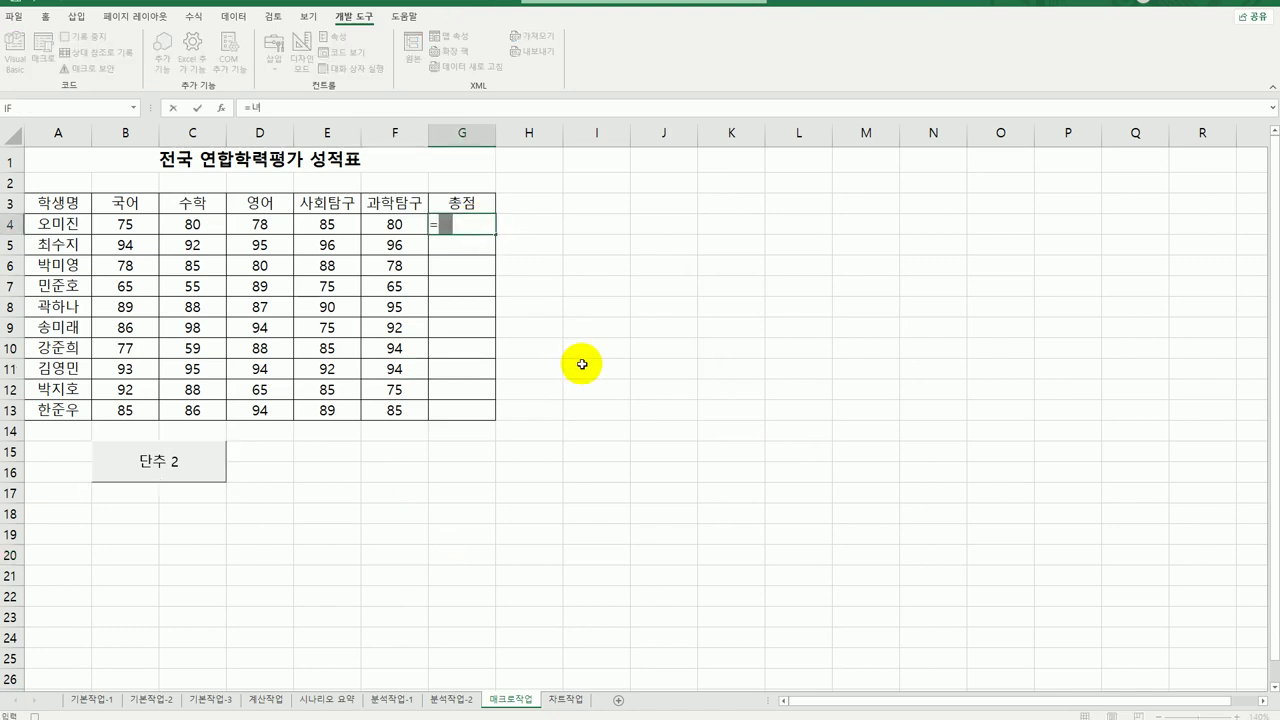
{"action": "key", "text": "BackSpace"}
{"action": "type", "text": "sum("}
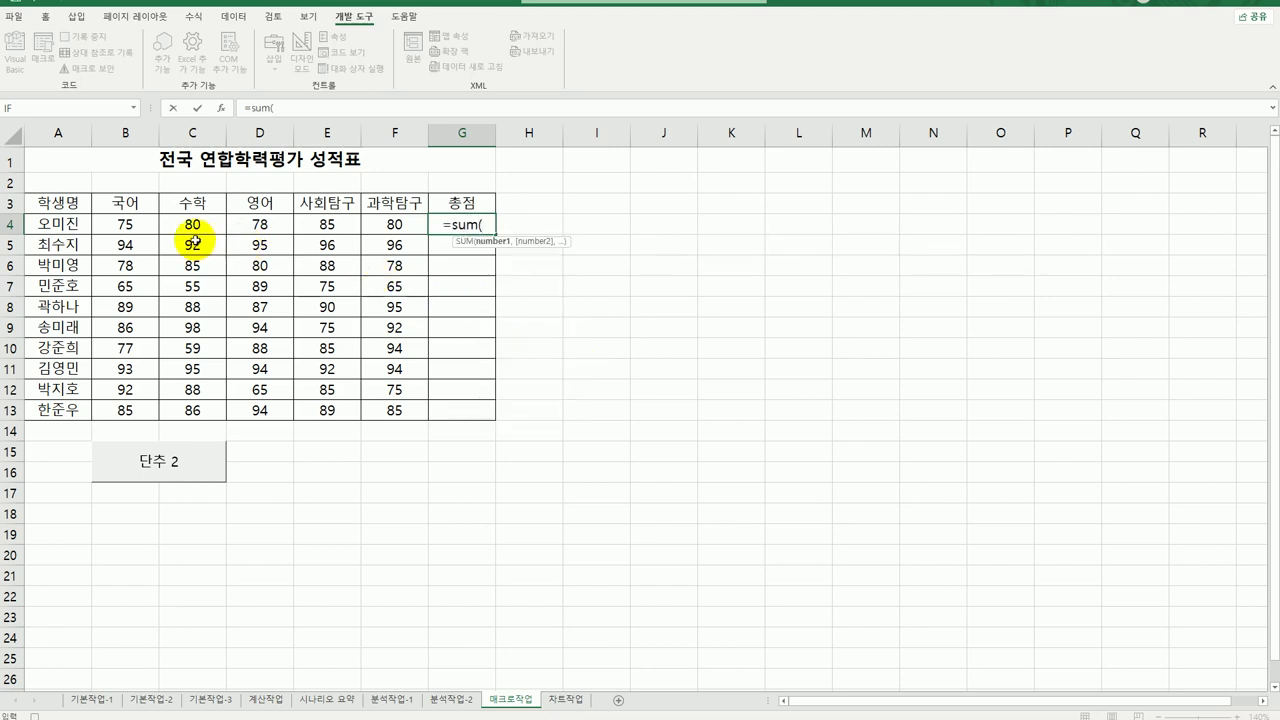
{"action": "left_click_drag", "start_coordinate": [128, 224], "coordinate": [375, 220]}
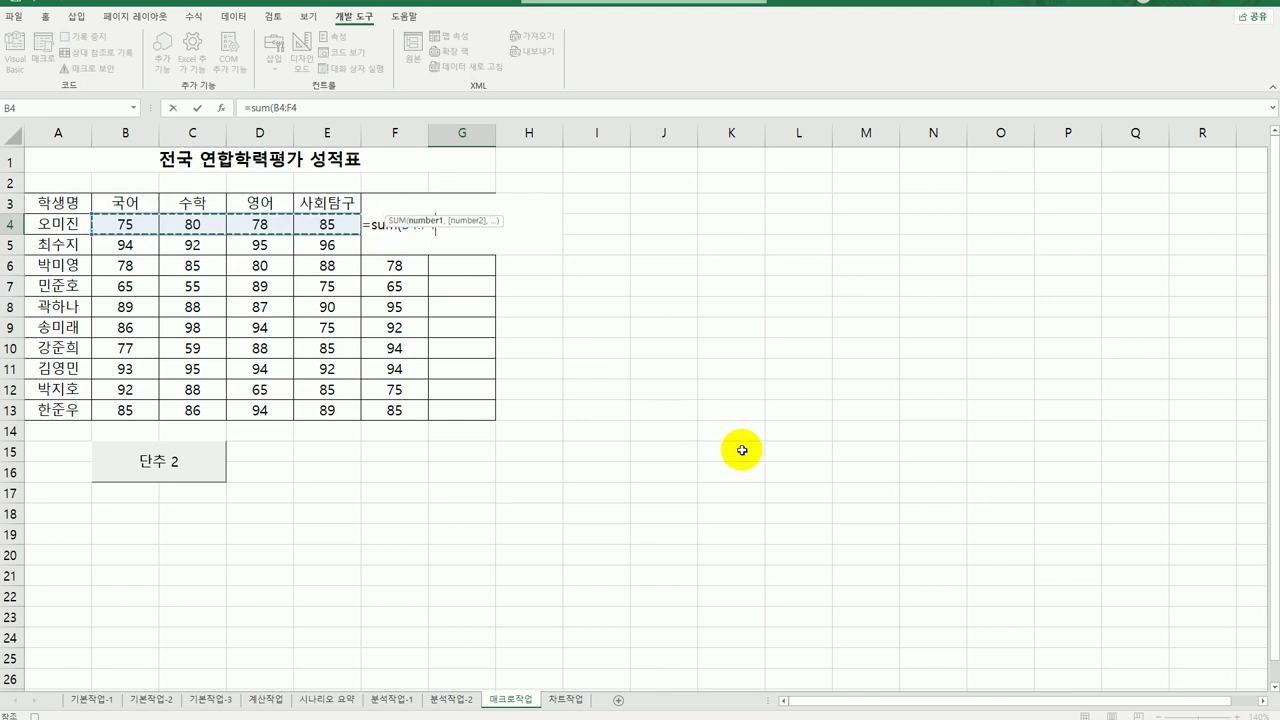
{"action": "type", "text": ")"}
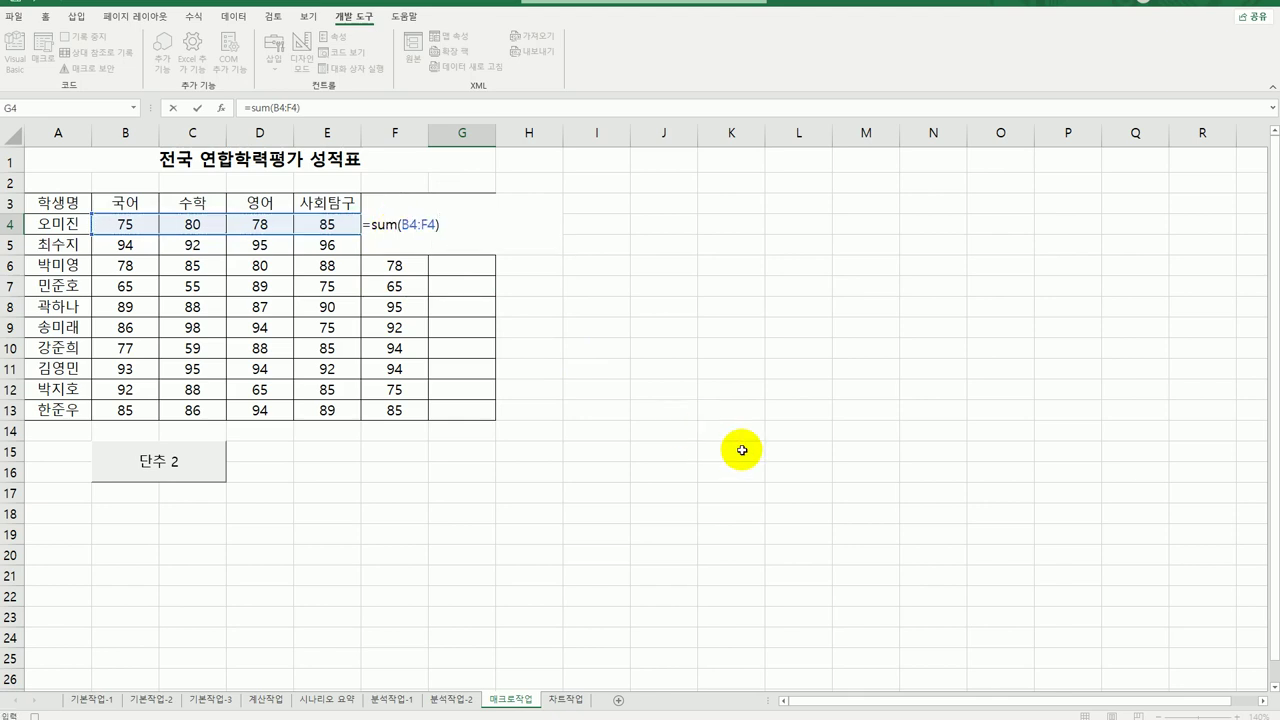
{"action": "key", "text": "Return"}
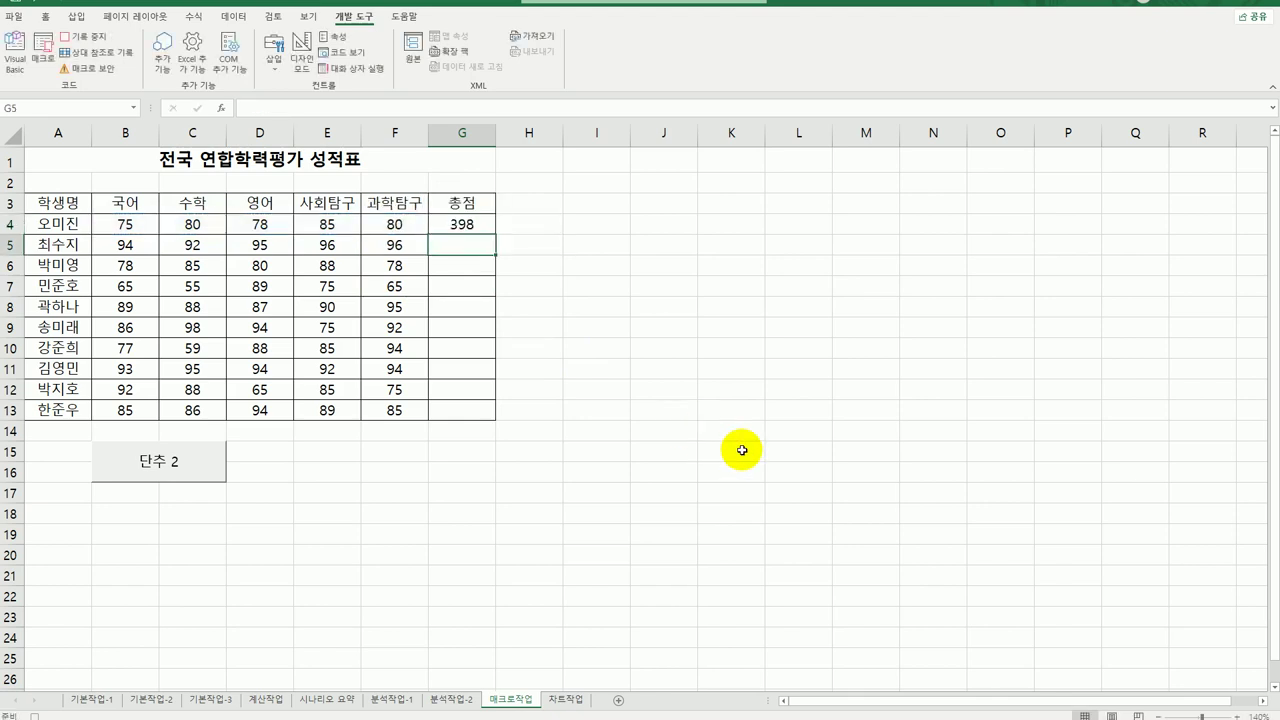
Fill the 총점 formula from G4 down to G13 and stop recording the macro
{"action": "left_click", "coordinate": [478, 228]}
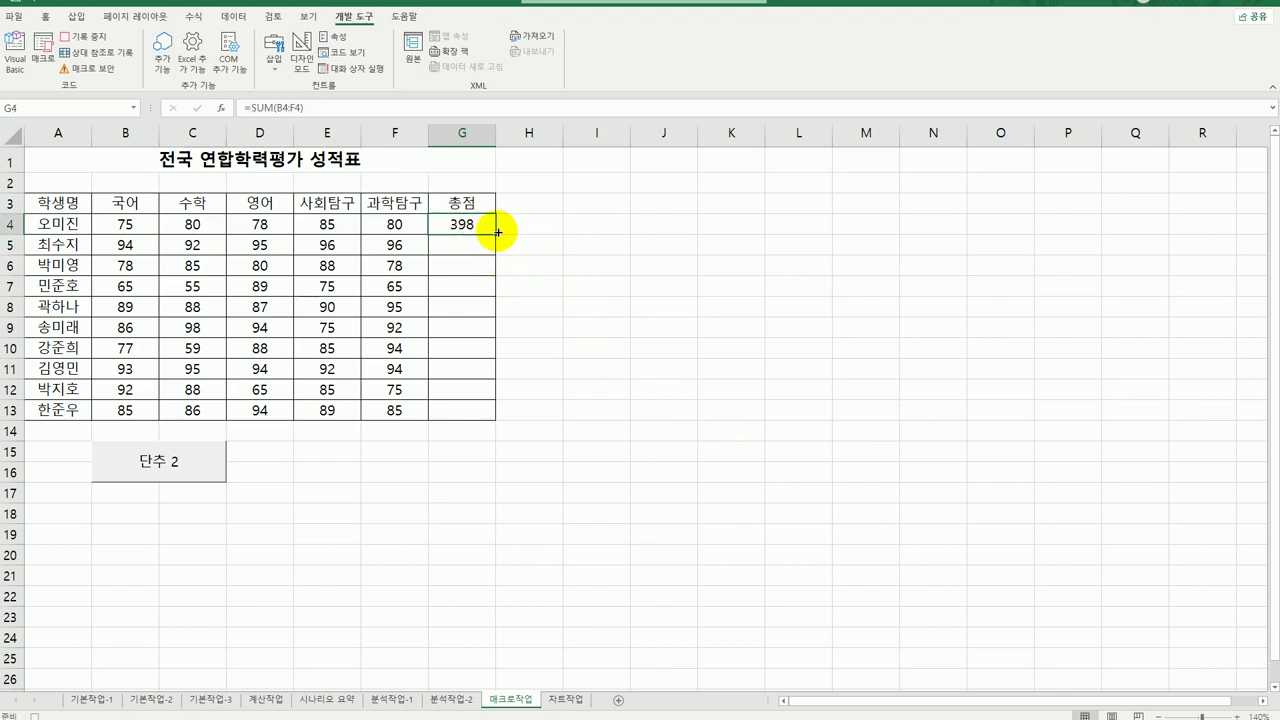
{"action": "left_click_drag", "start_coordinate": [497, 232], "coordinate": [491, 423]}
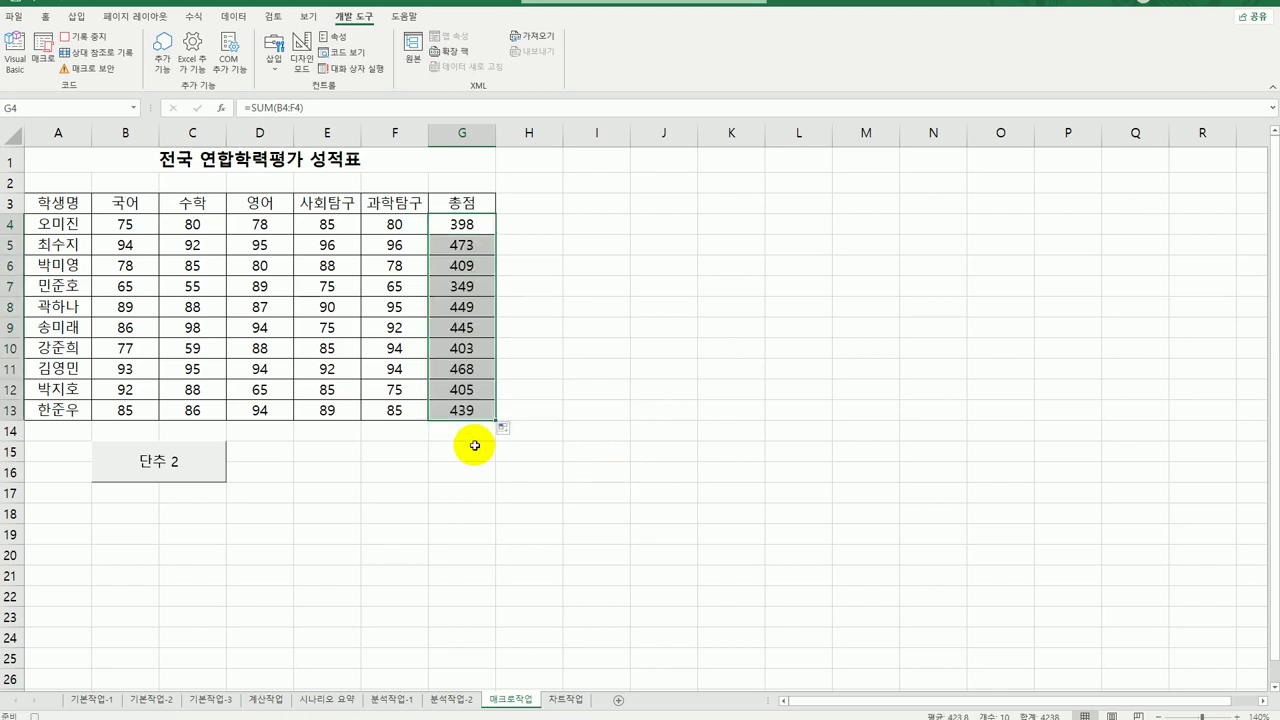
{"action": "left_click", "coordinate": [462, 412]}
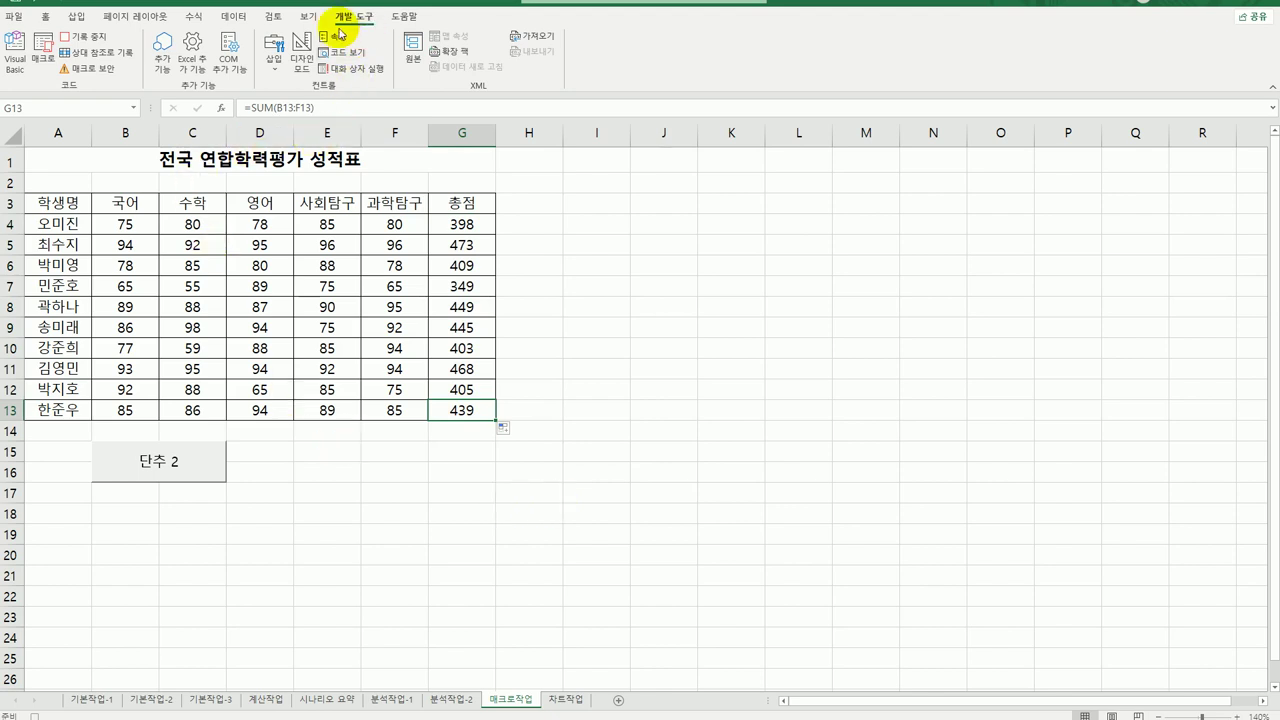
{"action": "left_click", "coordinate": [84, 36]}
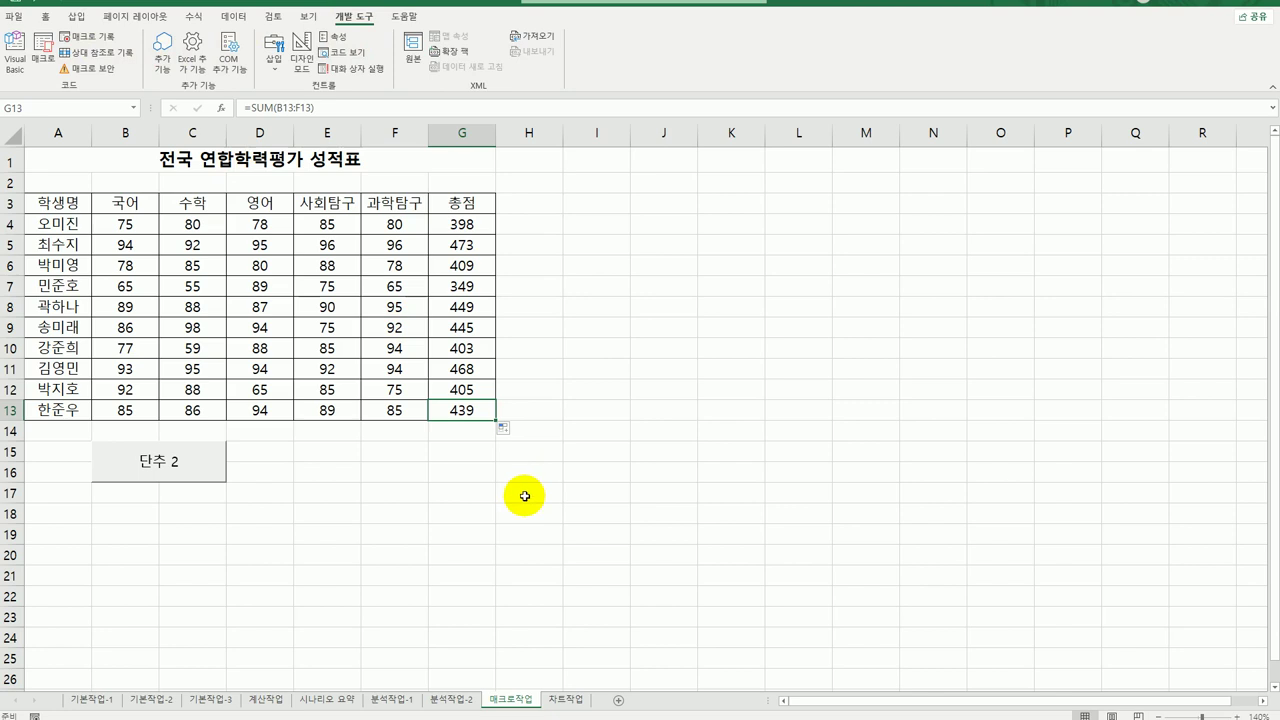
Change the text of the button under the score table to 총점
{"action": "right_click", "coordinate": [160, 475]}
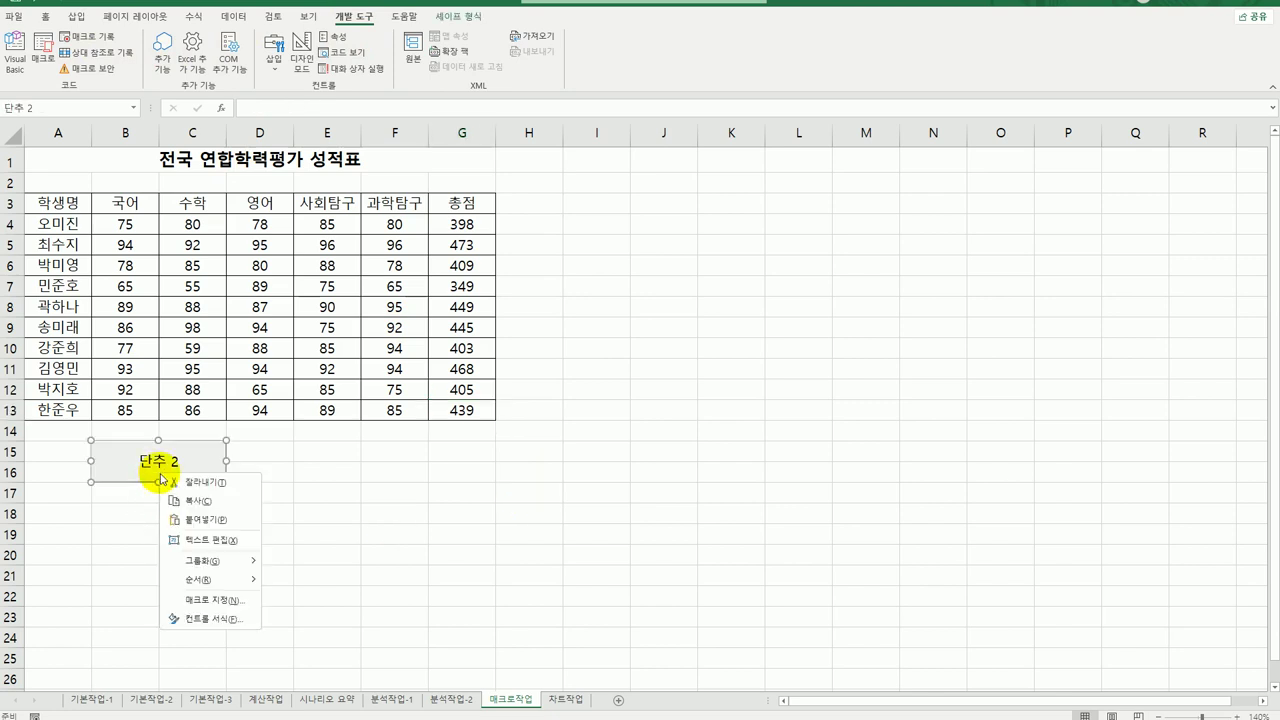
{"action": "left_click", "coordinate": [232, 544]}
{"action": "key", "text": "ctrl+a"}
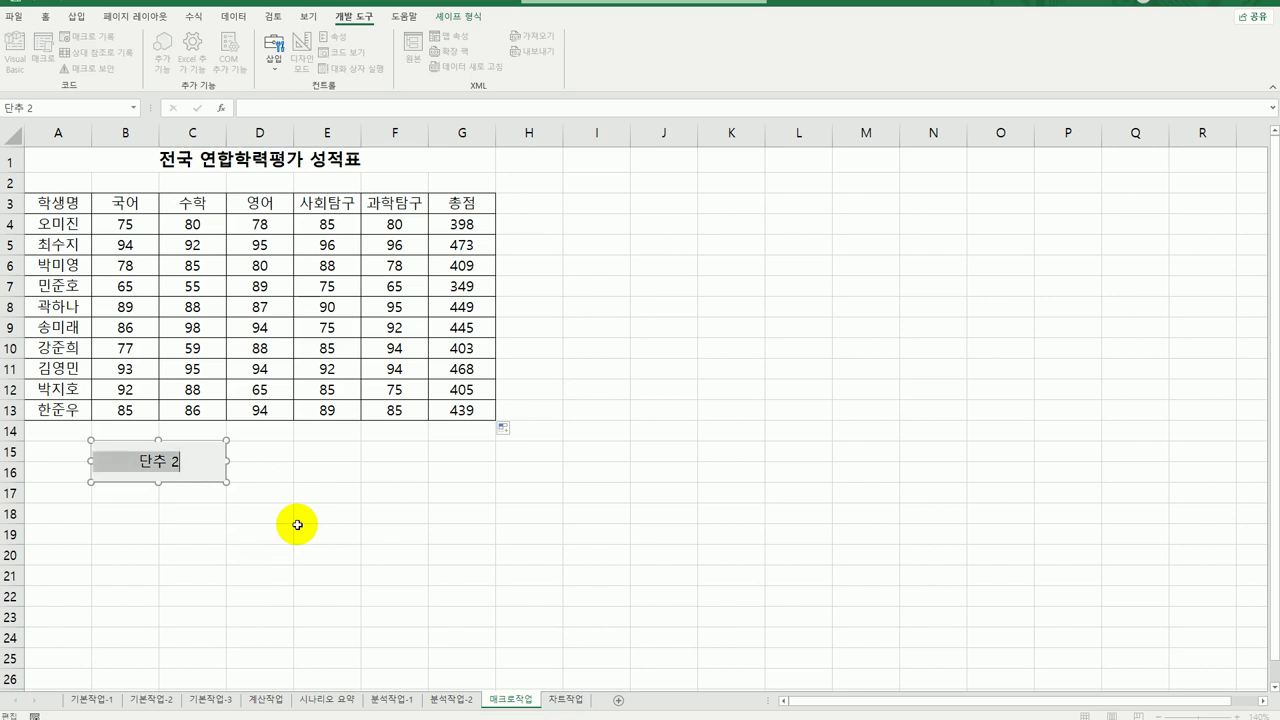
{"action": "type", "text": "chdwja"}
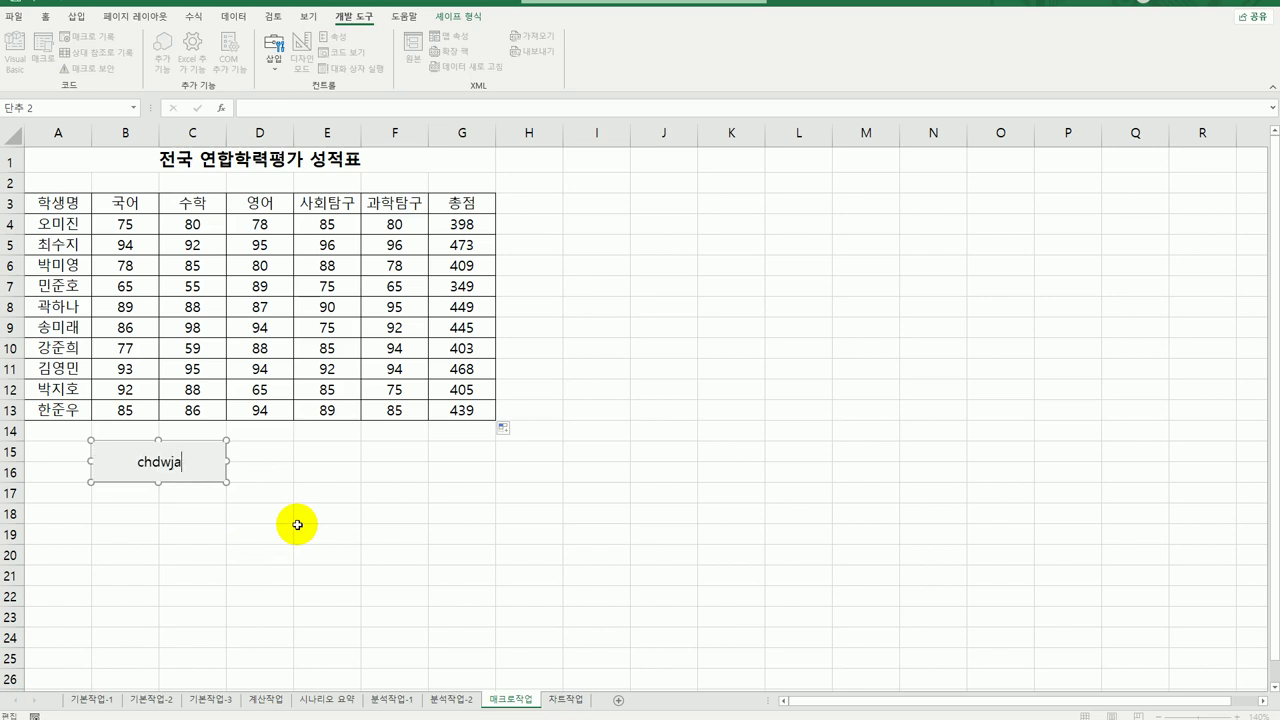
{"action": "key", "text": "ctrl+a"}
{"action": "type", "text": "총점"}
{"action": "left_click", "coordinate": [298, 520]}
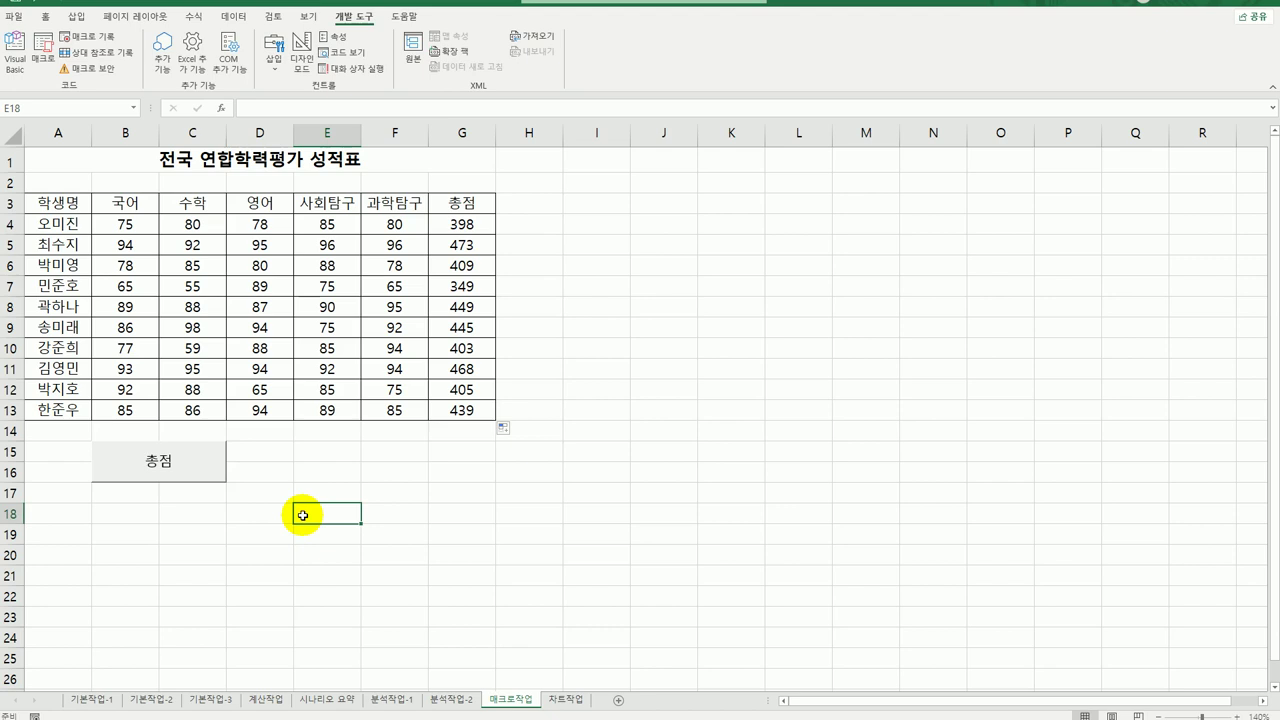
Draw a rounded rectangle shape over E15:F16 and enter 서식 as its text
{"action": "left_click", "coordinate": [77, 16]}
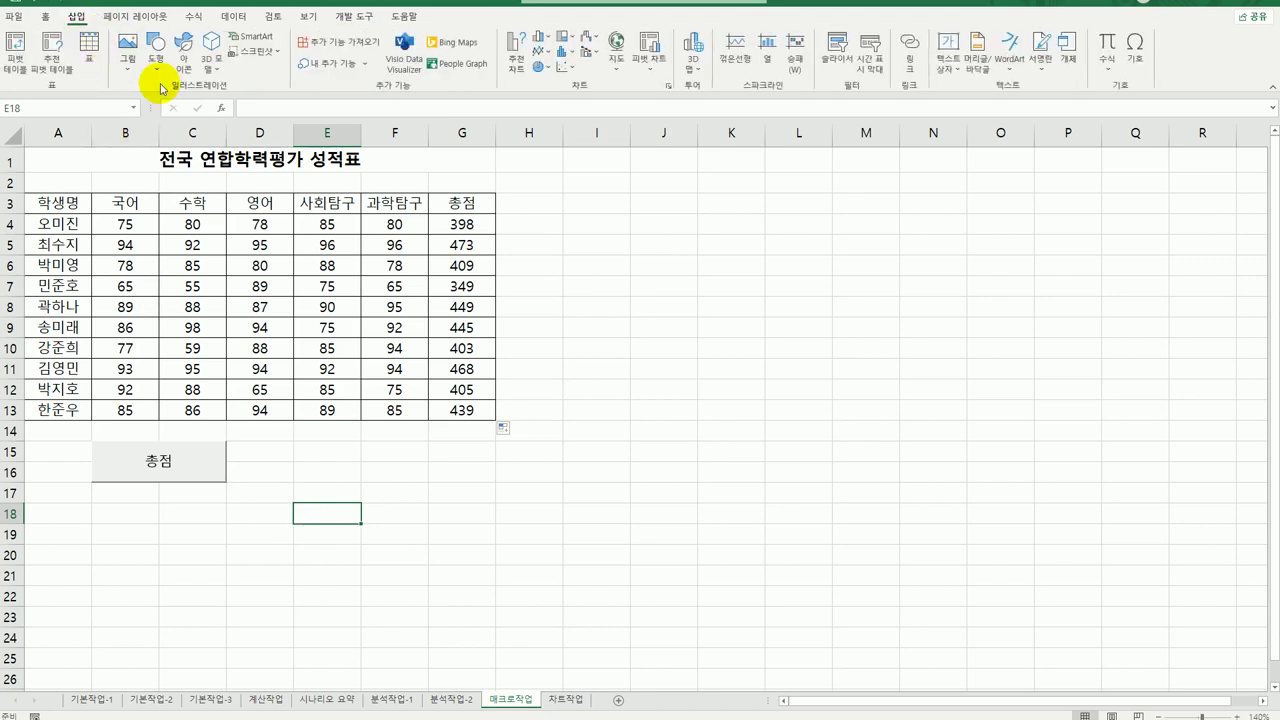
{"action": "left_click", "coordinate": [157, 50]}
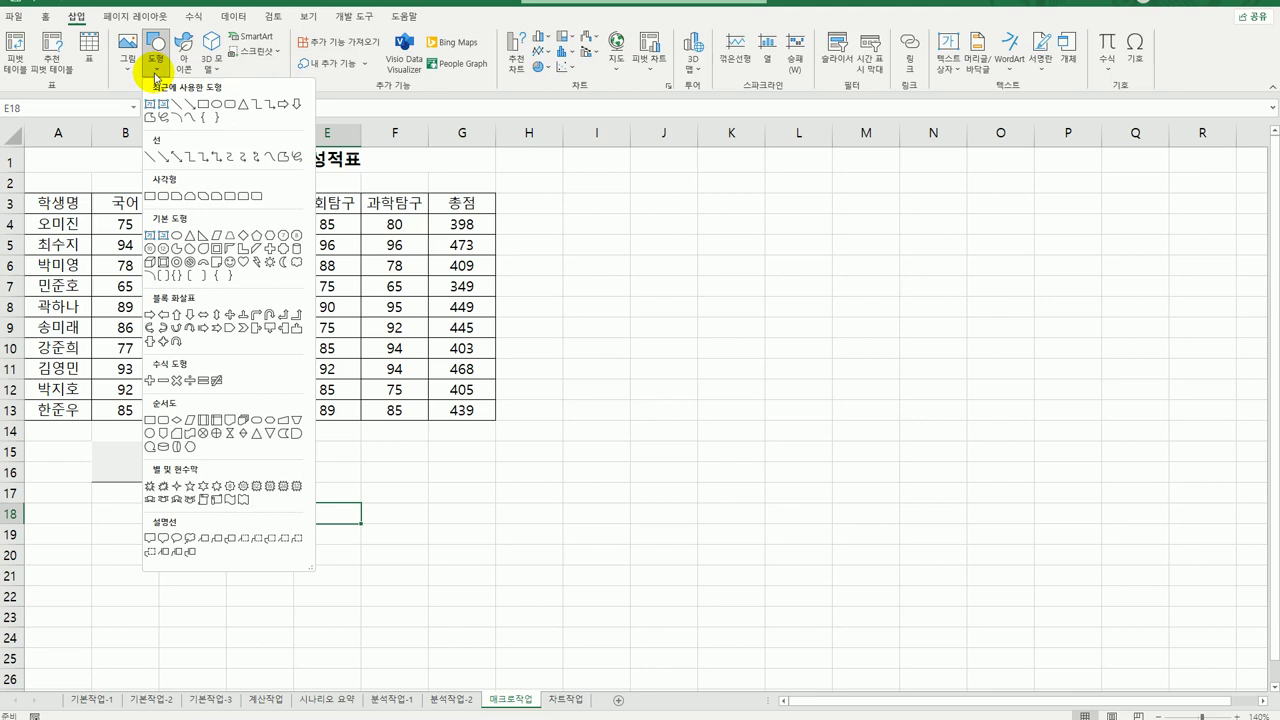
{"action": "left_click", "coordinate": [163, 195]}
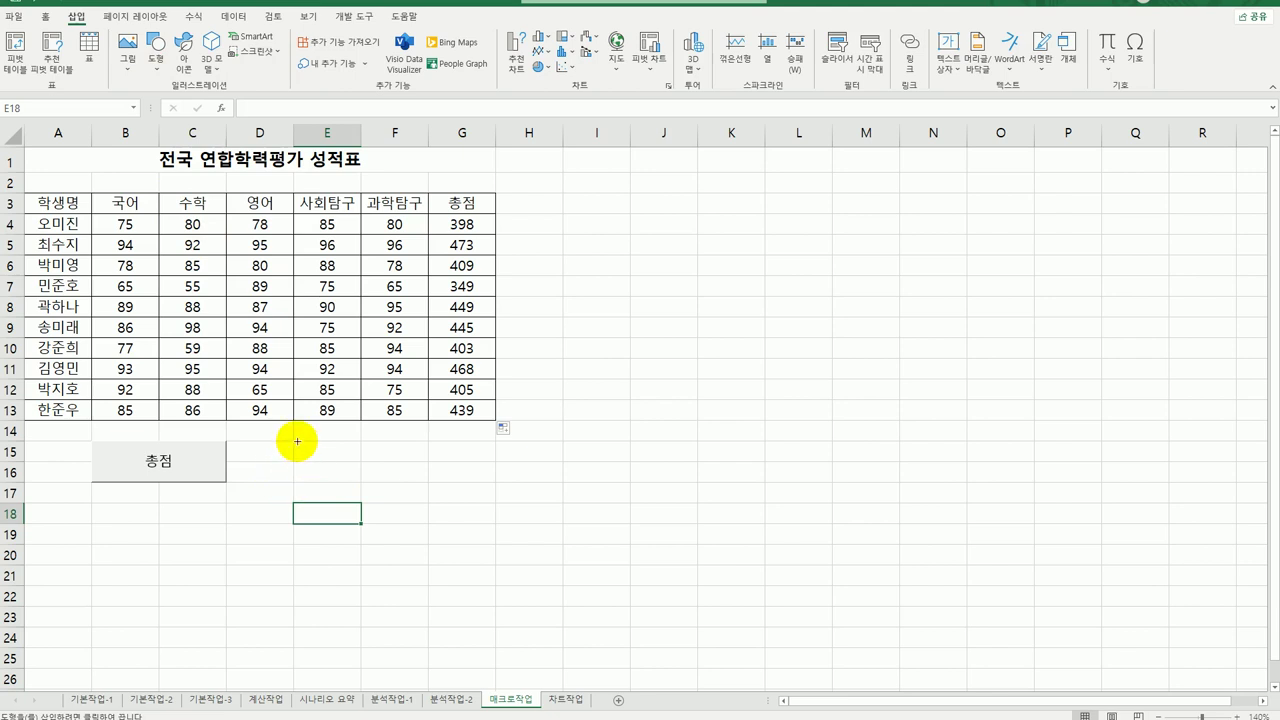
{"action": "left_click_drag", "start_coordinate": [294, 441], "coordinate": [419, 480]}
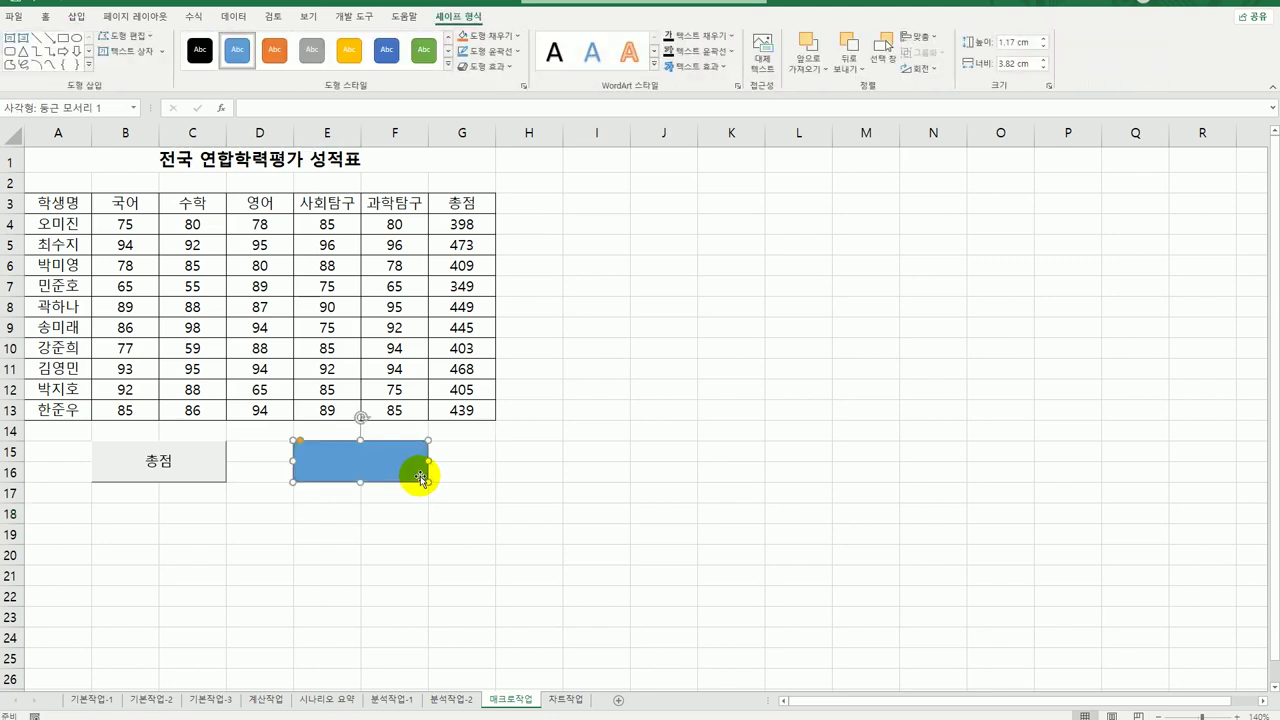
{"action": "type", "text": "서식"}
Assign a newly recorded macro named 서식 to the rounded rectangle, stored in the current workbook, and start recording
{"action": "right_click", "coordinate": [418, 468]}
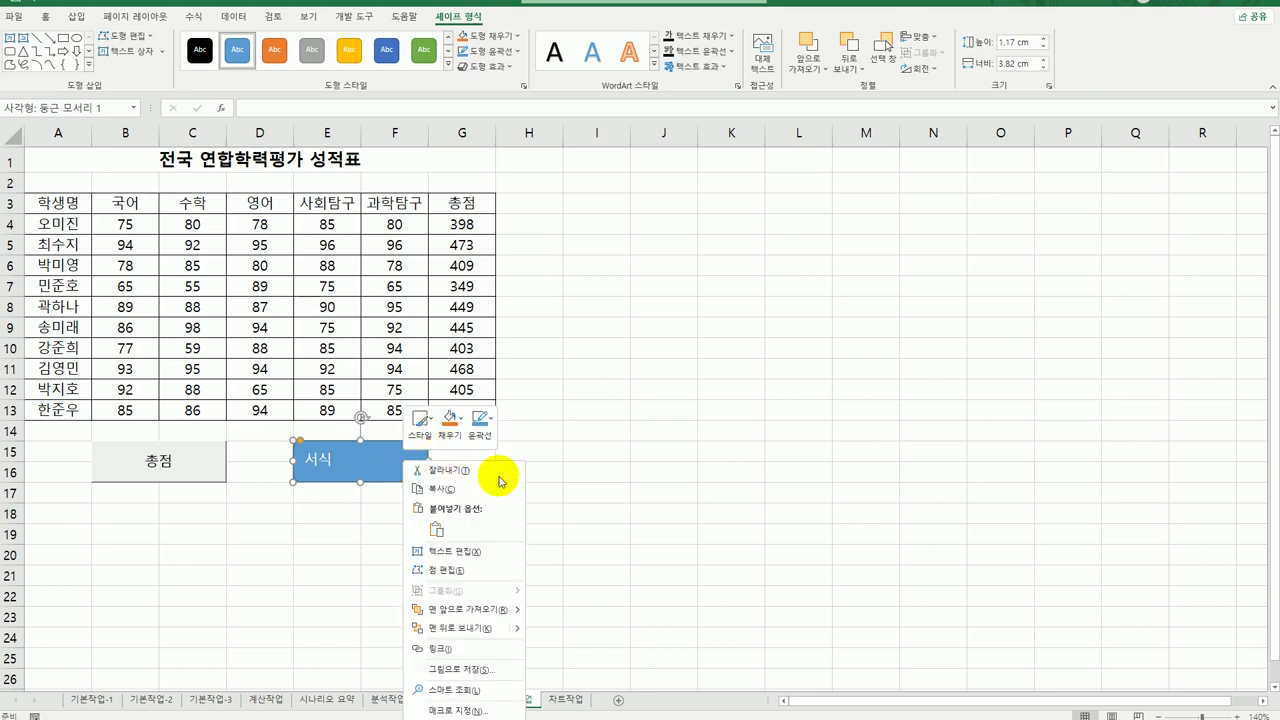
{"action": "left_click", "coordinate": [491, 708]}
{"action": "left_click_drag", "start_coordinate": [465, 588], "coordinate": [705, 233]}
{"action": "type", "text": "서식"}
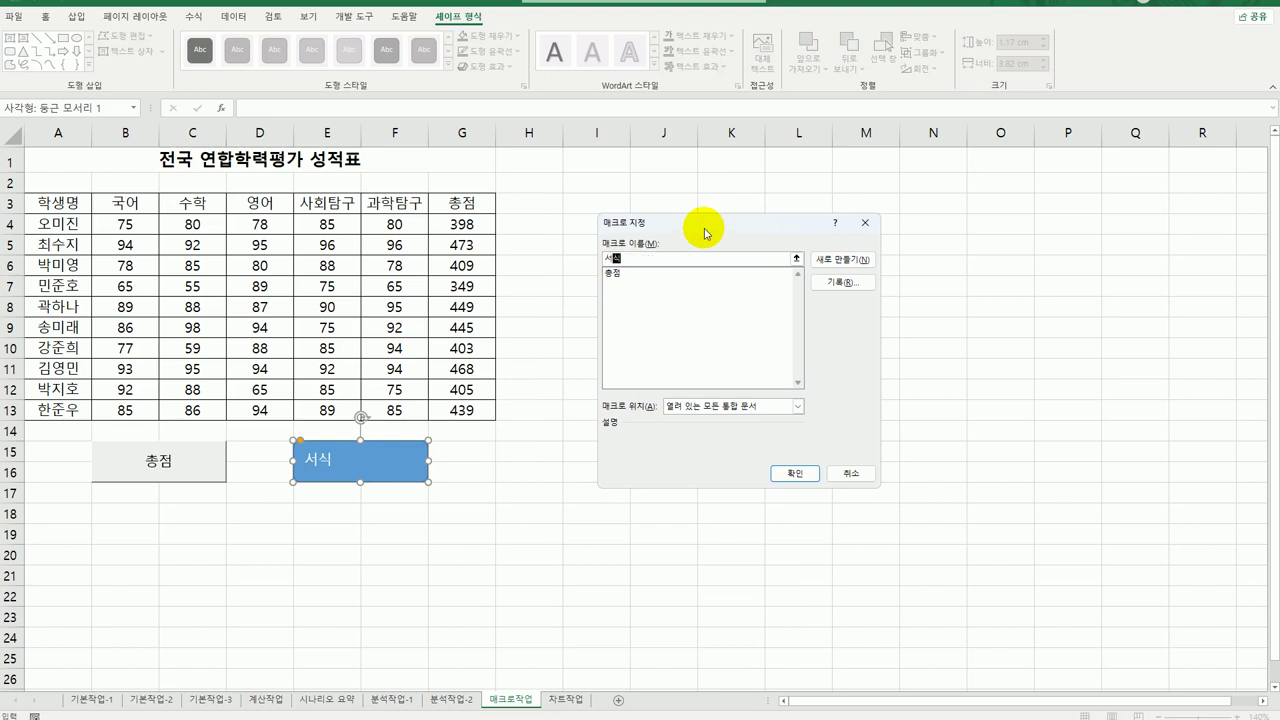
{"action": "left_click", "coordinate": [836, 283]}
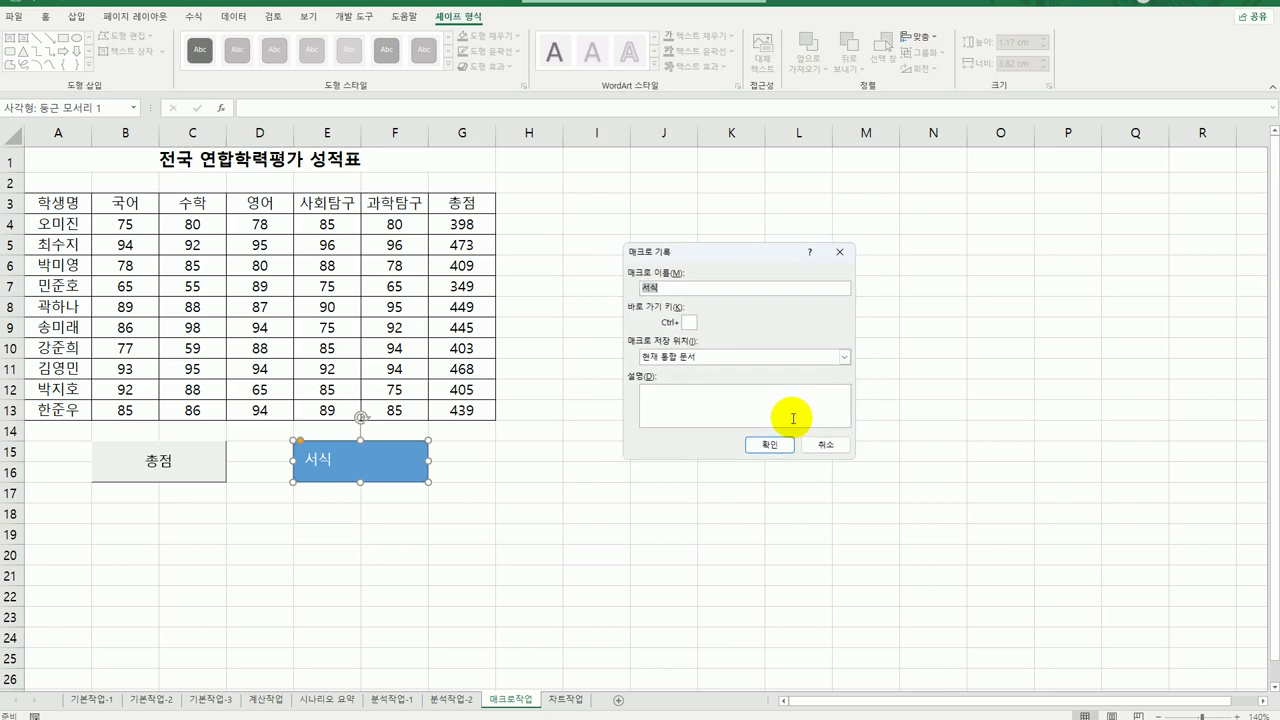
{"action": "left_click", "coordinate": [783, 445]}
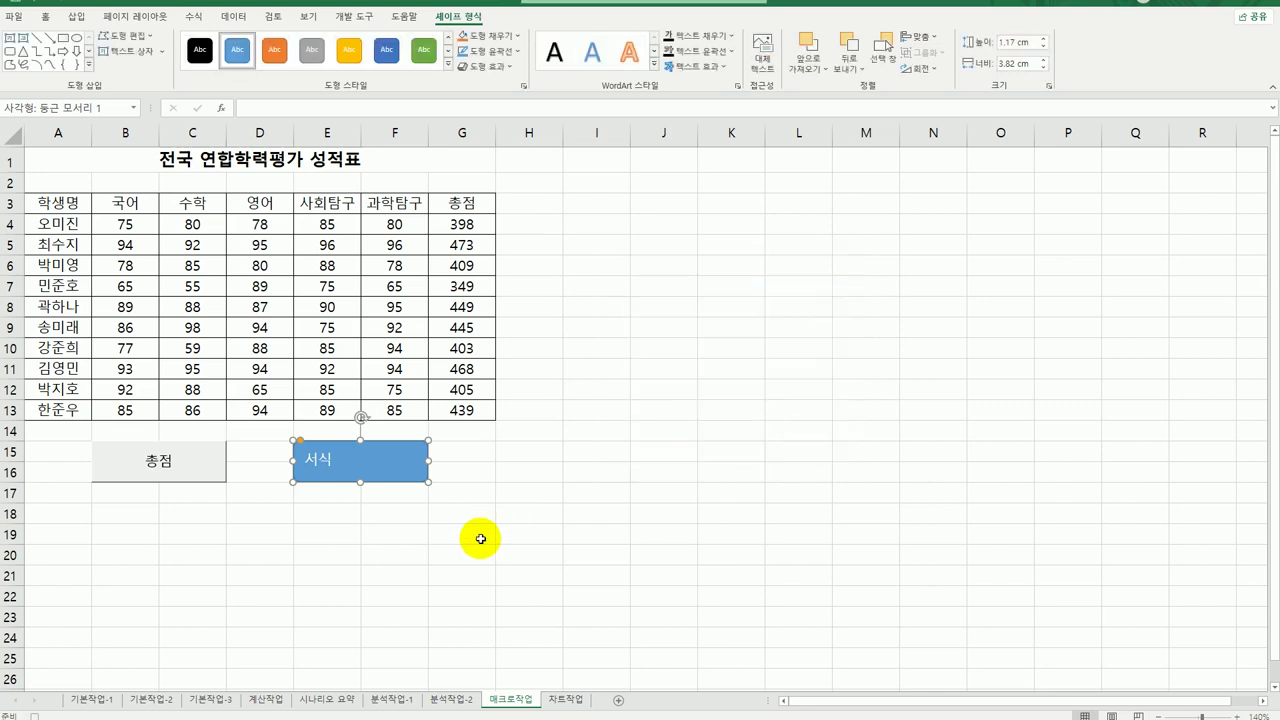
Apply standard red font color and yellow fill to the header cells A3:G3 and stop recording the macro
{"action": "left_click_drag", "start_coordinate": [60, 203], "coordinate": [450, 218]}
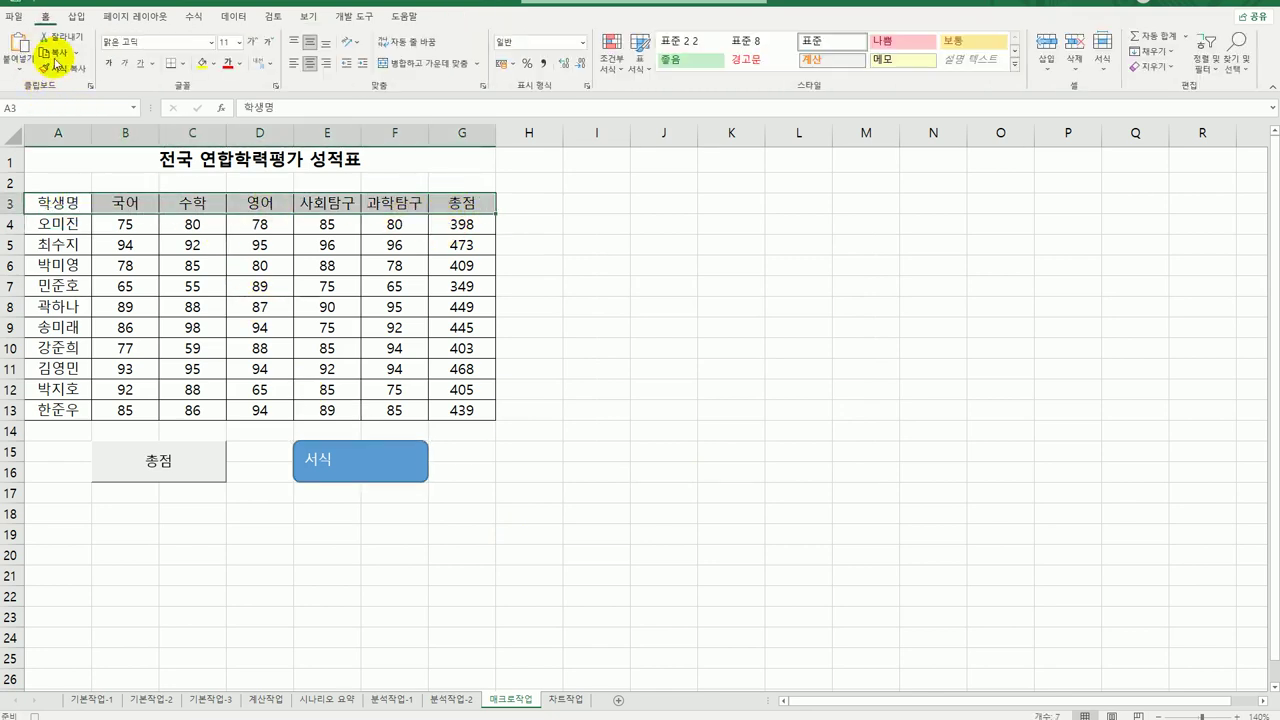
{"action": "left_click", "coordinate": [240, 64]}
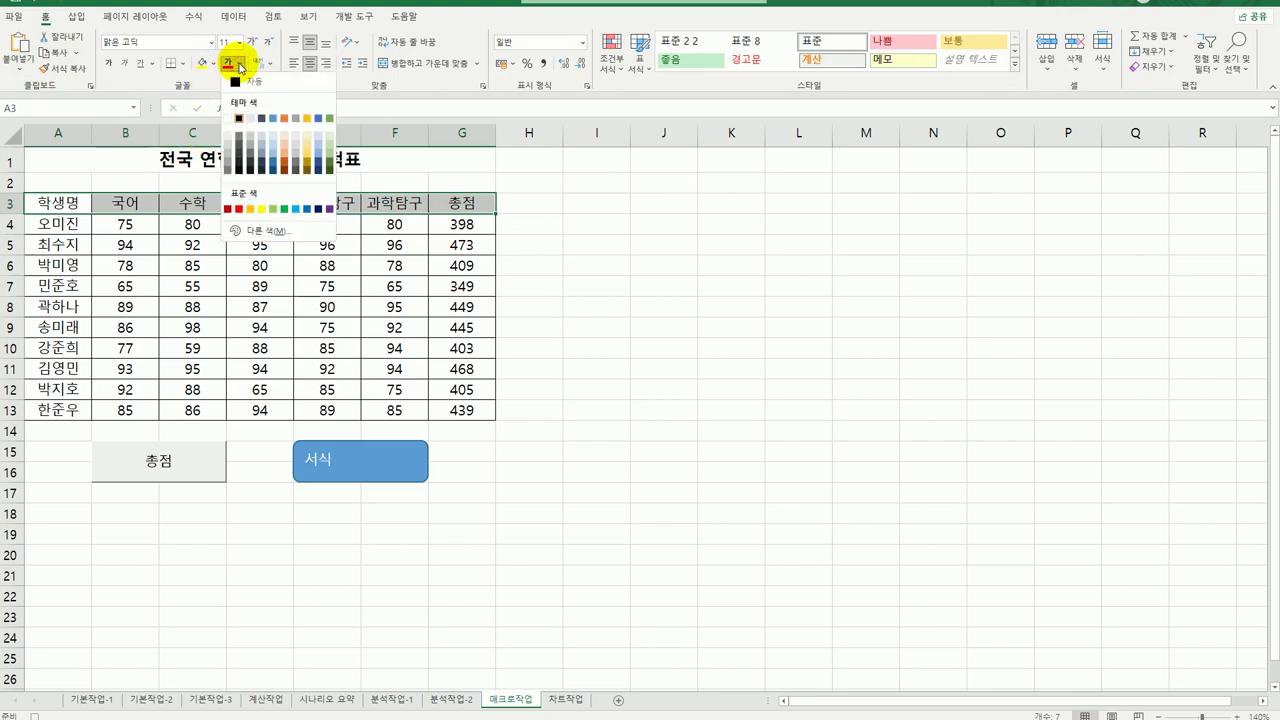
{"action": "left_click", "coordinate": [238, 208]}
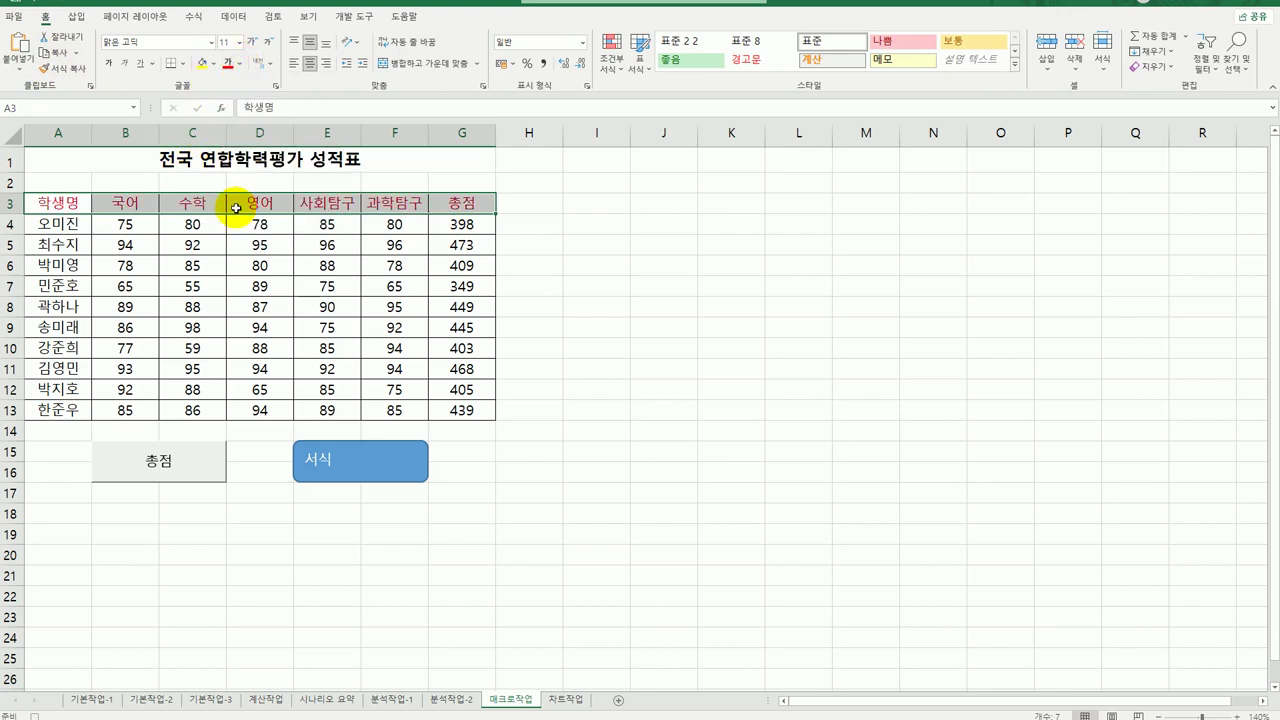
{"action": "left_click", "coordinate": [214, 64]}
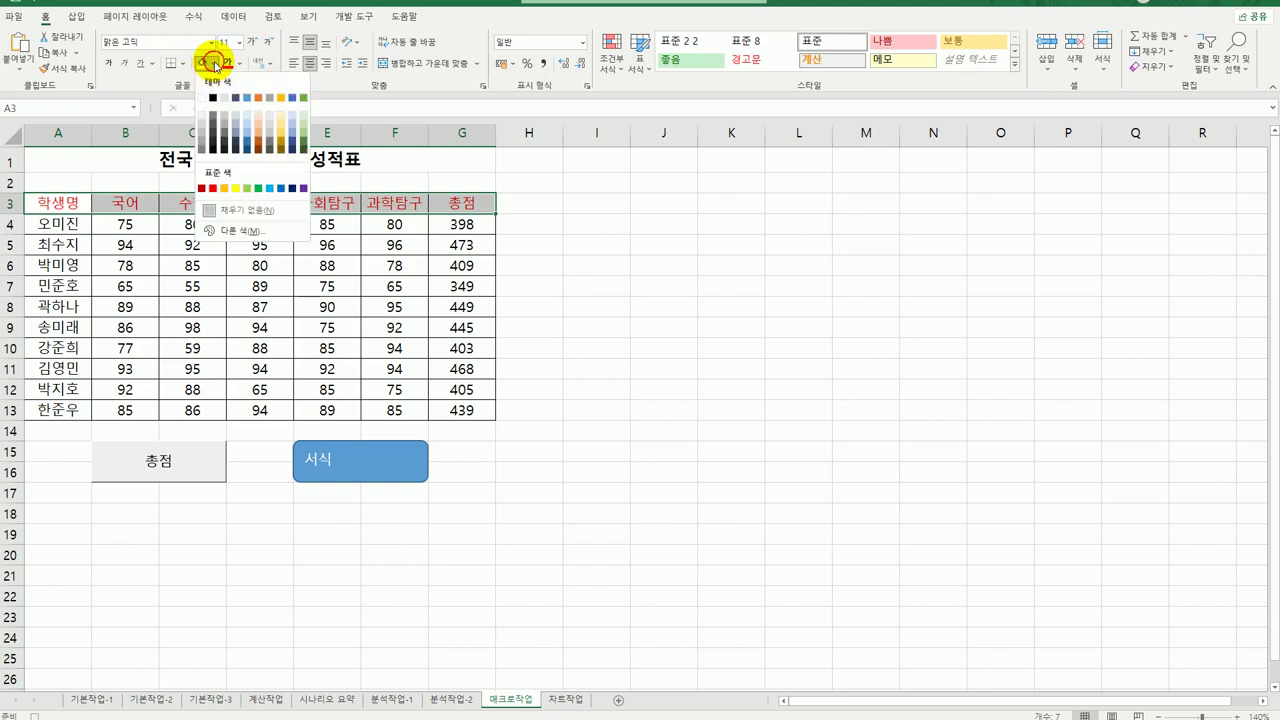
{"action": "left_click", "coordinate": [236, 188]}
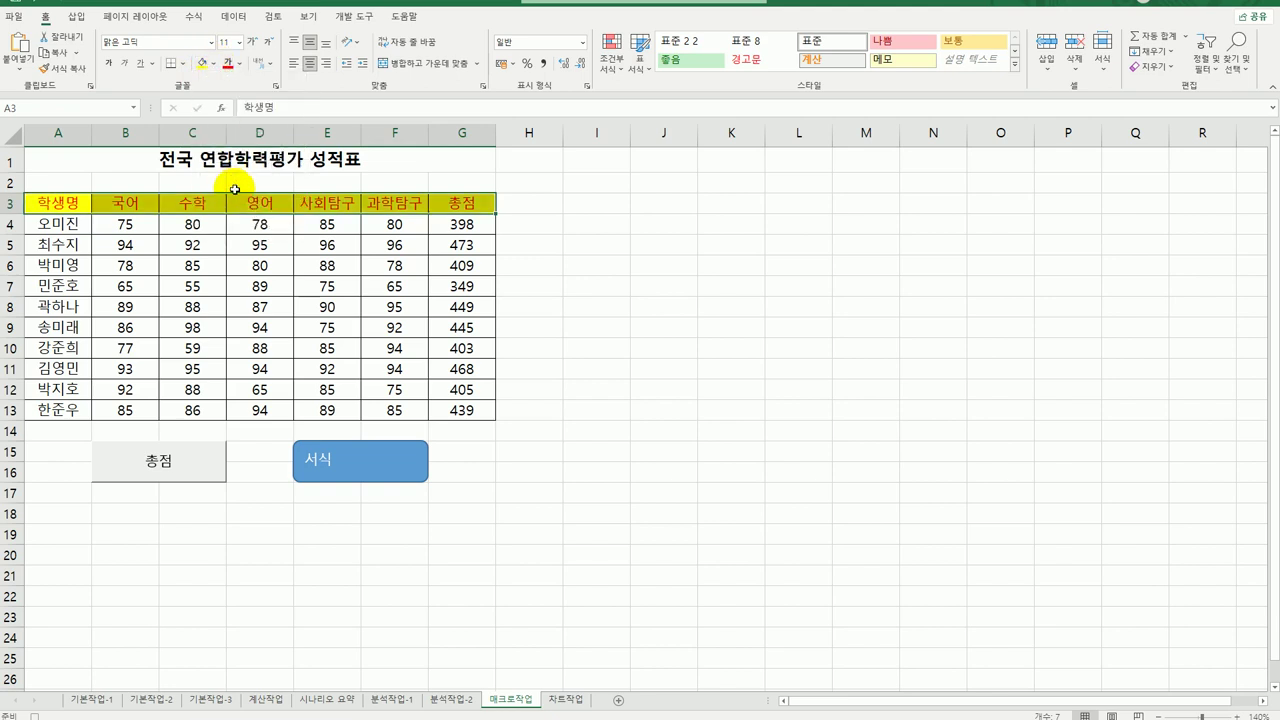
{"action": "left_click", "coordinate": [455, 205]}
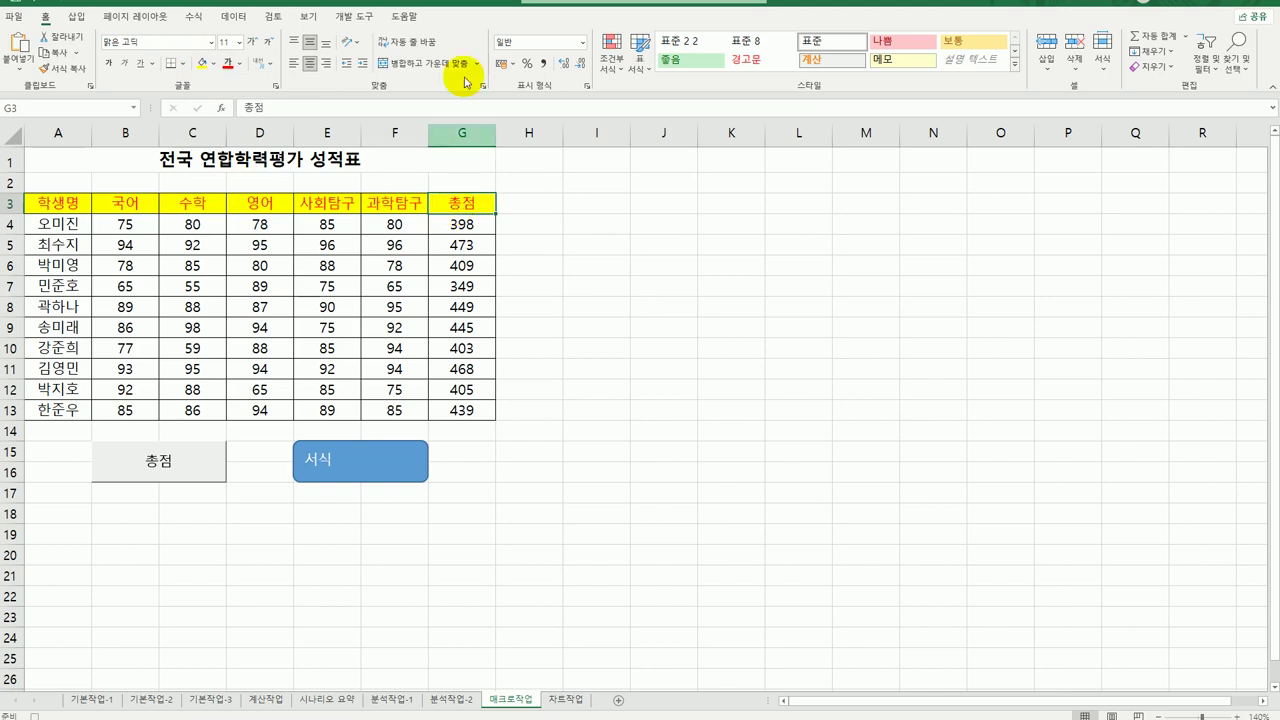
{"action": "left_click", "coordinate": [355, 17]}
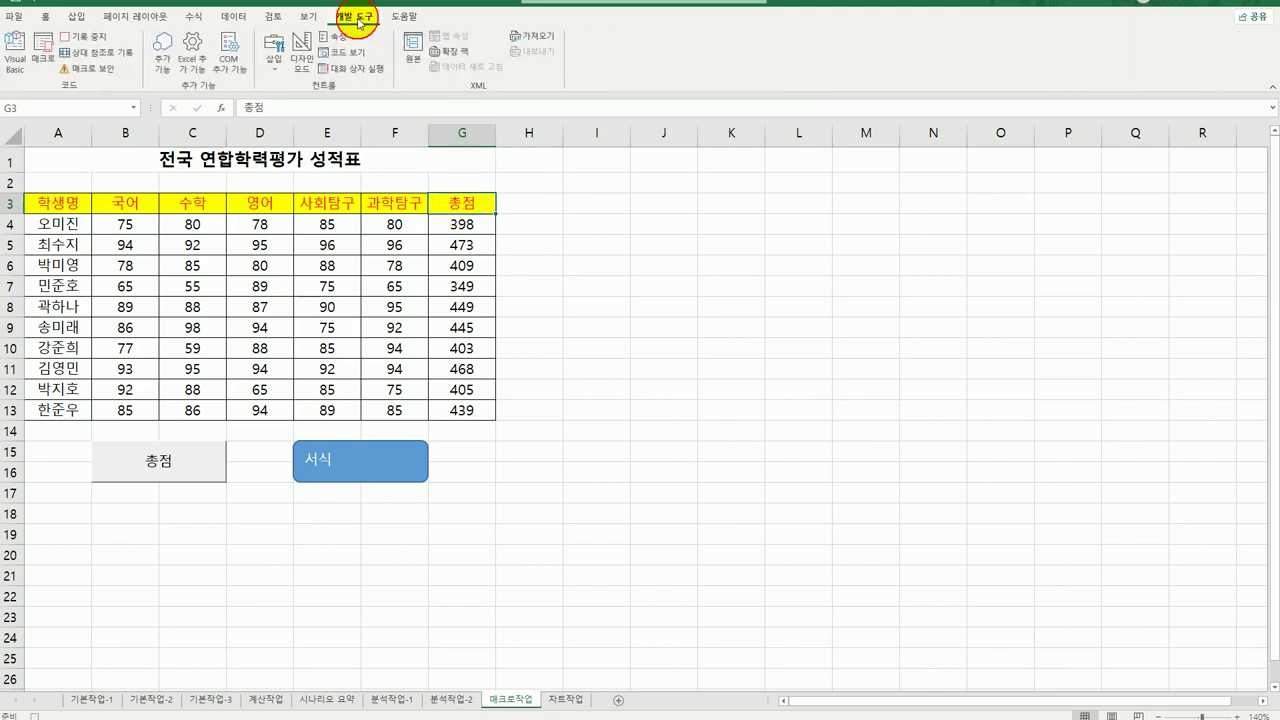
{"action": "left_click", "coordinate": [85, 37]}
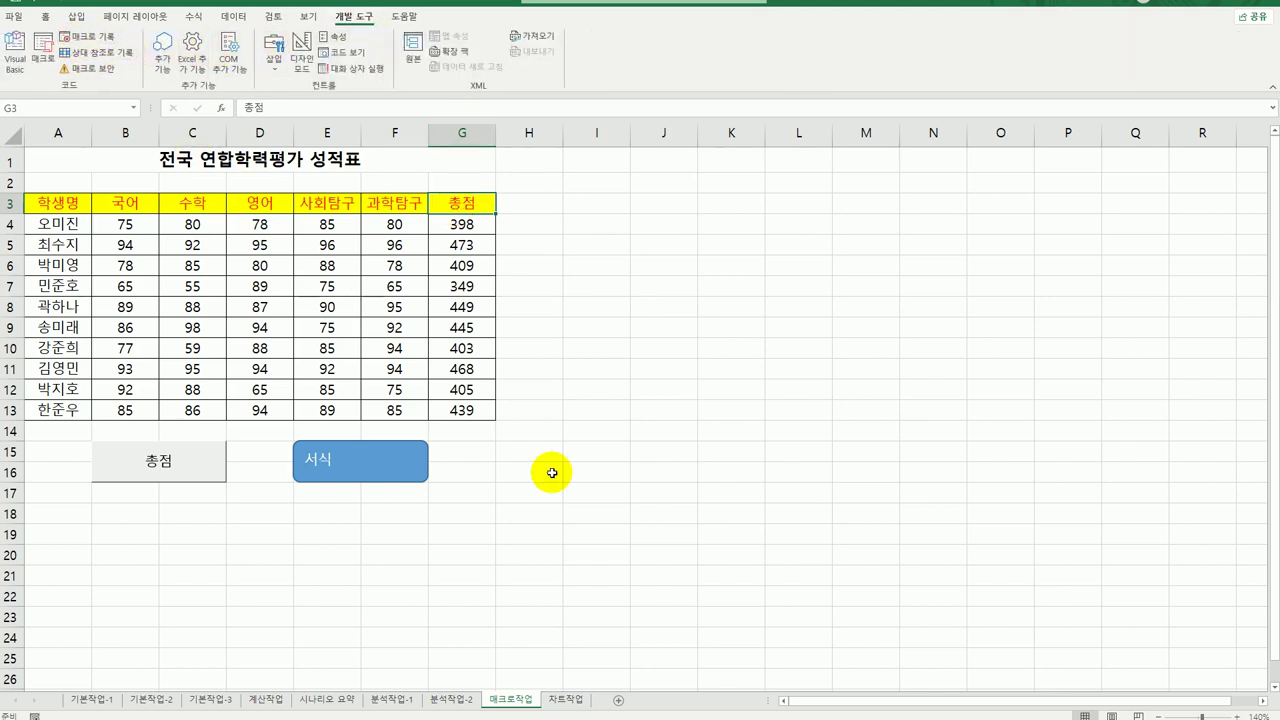
Clear the total scores in G4:G13 to prepare for testing the 총점 macro
{"action": "right_click", "coordinate": [348, 473]}
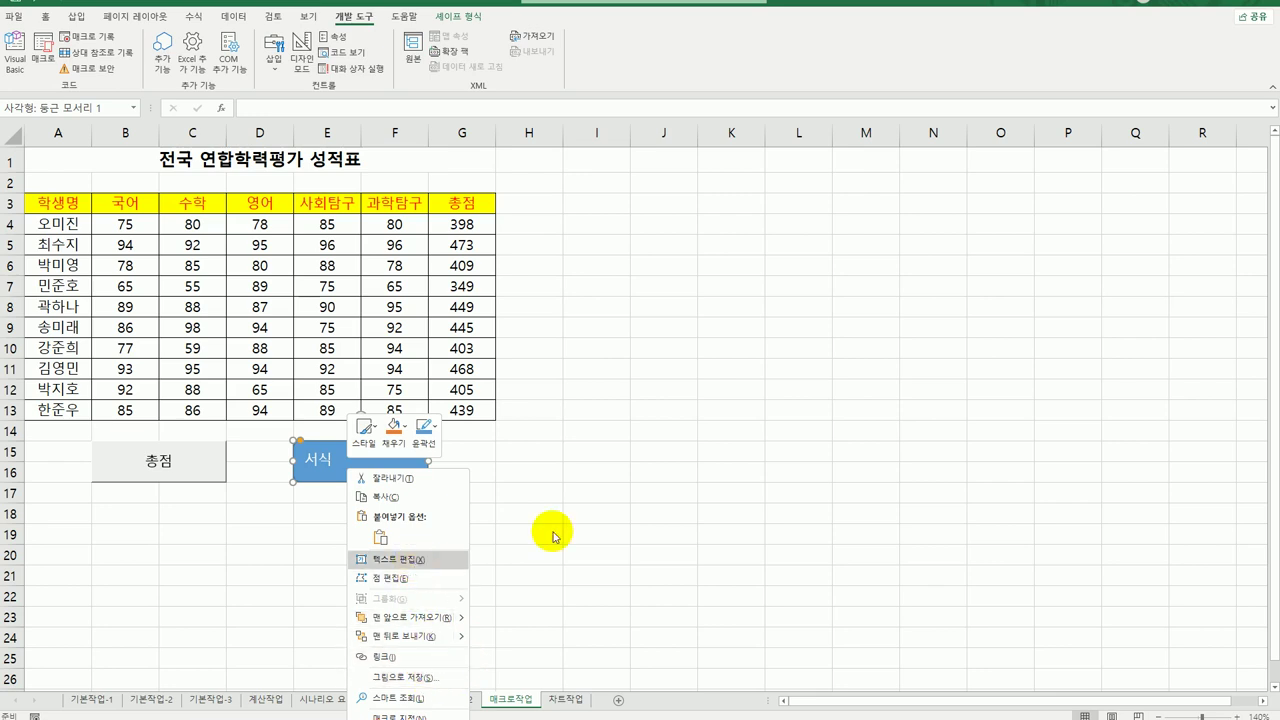
{"action": "key", "text": "Escape"}
{"action": "left_click_drag", "start_coordinate": [463, 224], "coordinate": [468, 412]}
{"action": "key", "text": "Delete"}
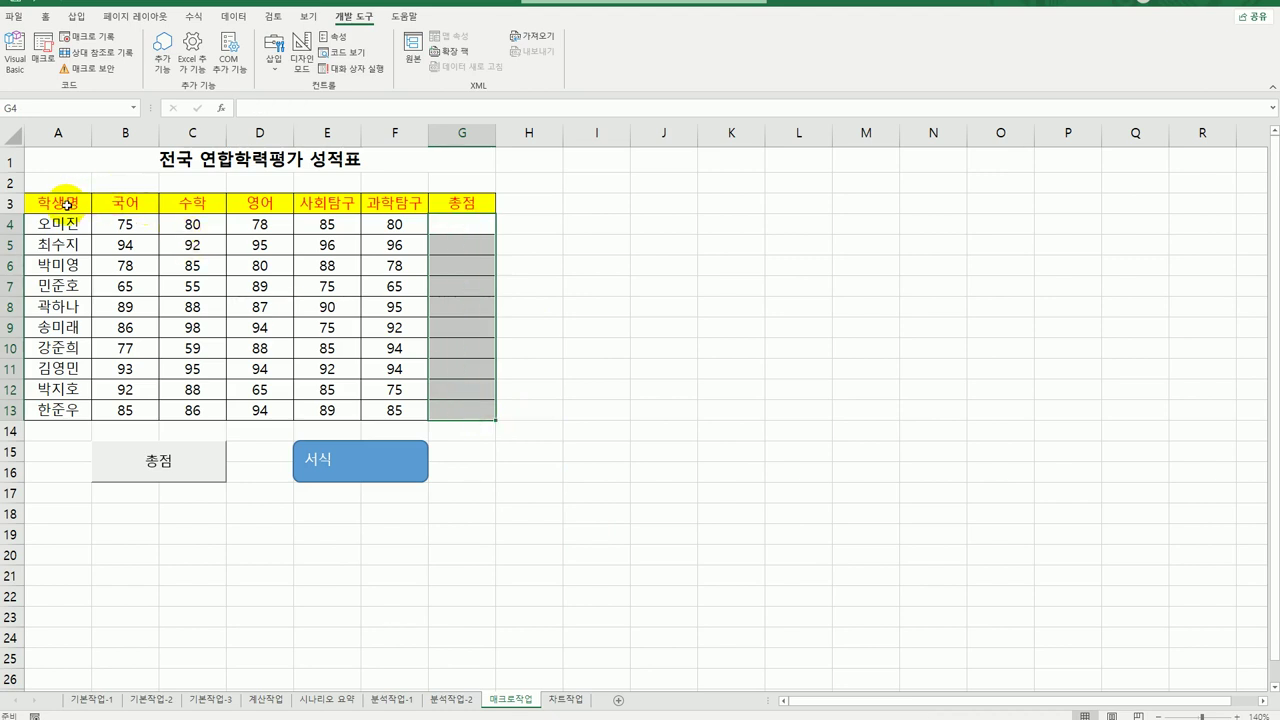
Reset the header cells A3:G3 to automatic font color and no fill
{"action": "left_click_drag", "start_coordinate": [66, 204], "coordinate": [446, 202]}
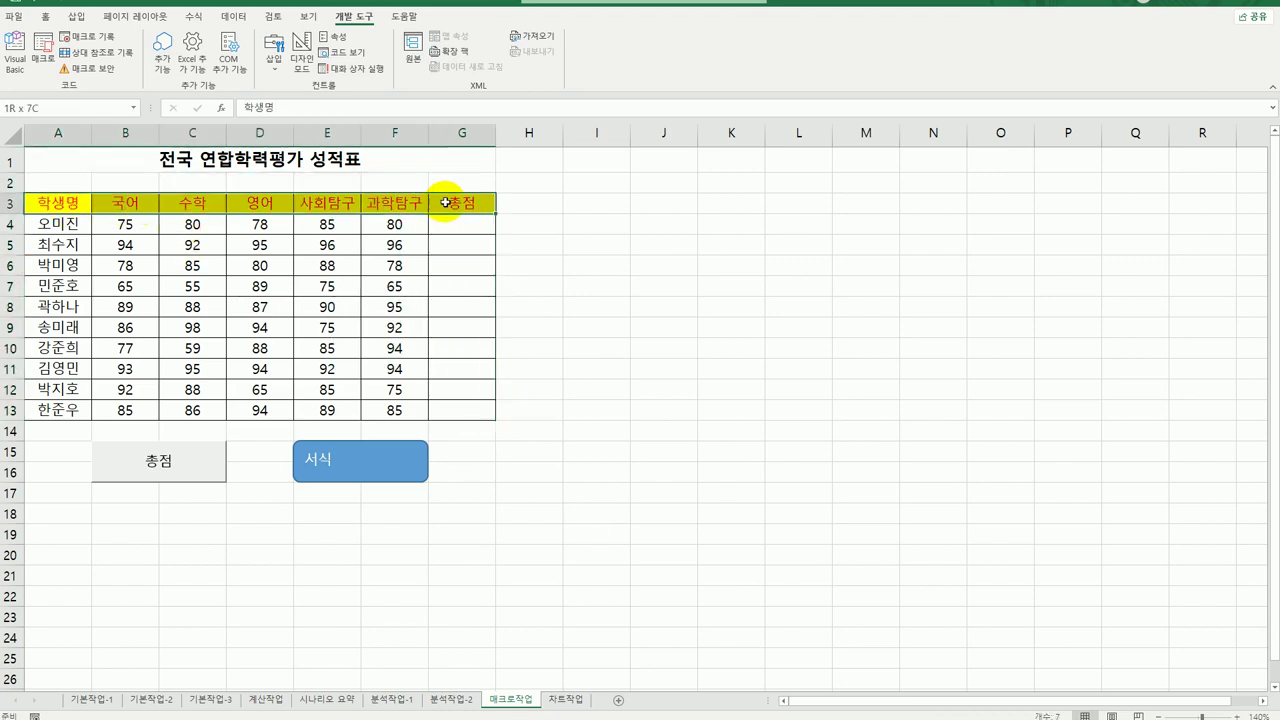
{"action": "left_click", "coordinate": [45, 16]}
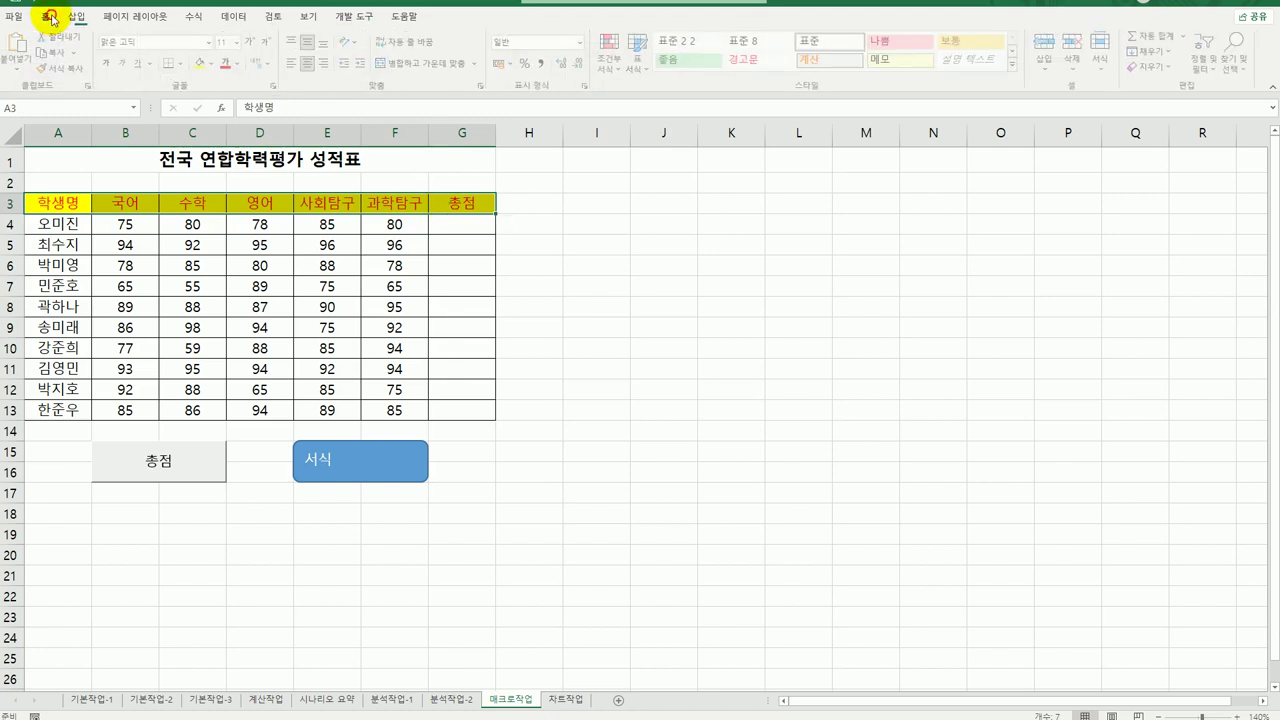
{"action": "left_click", "coordinate": [239, 63]}
{"action": "left_click", "coordinate": [229, 88]}
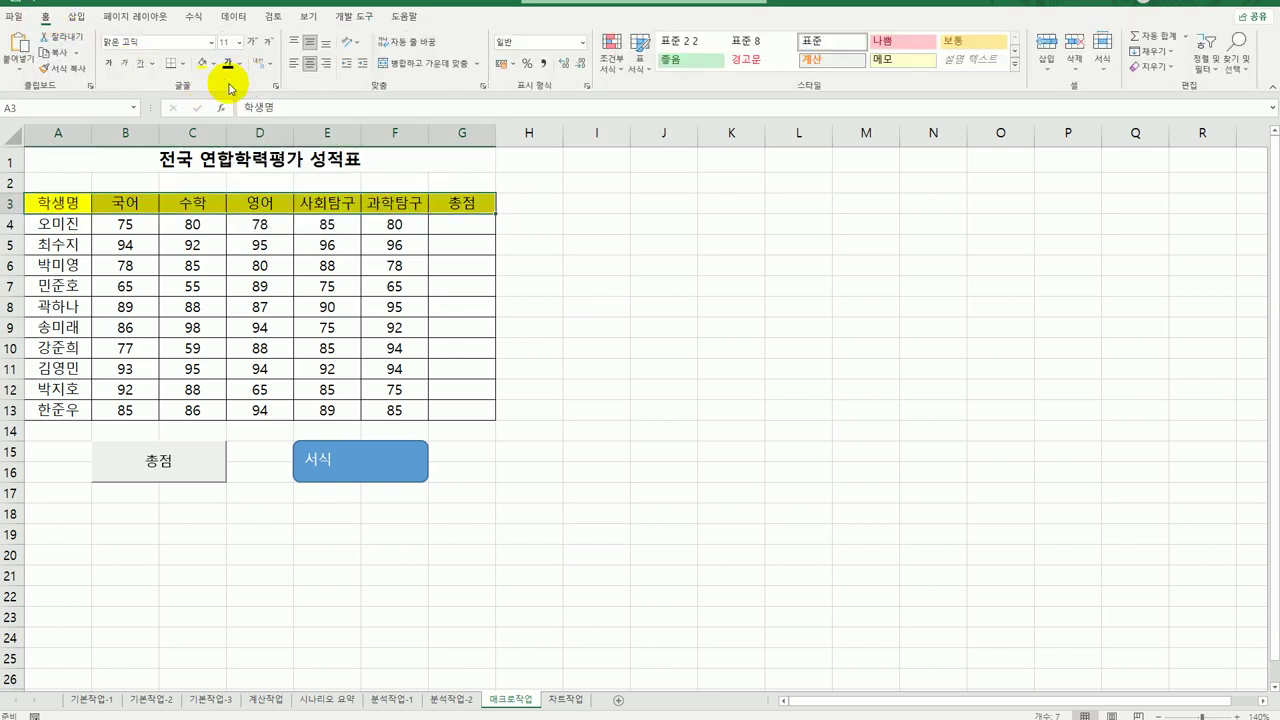
{"action": "left_click", "coordinate": [213, 60]}
{"action": "left_click", "coordinate": [250, 206]}
{"action": "left_click", "coordinate": [598, 403]}
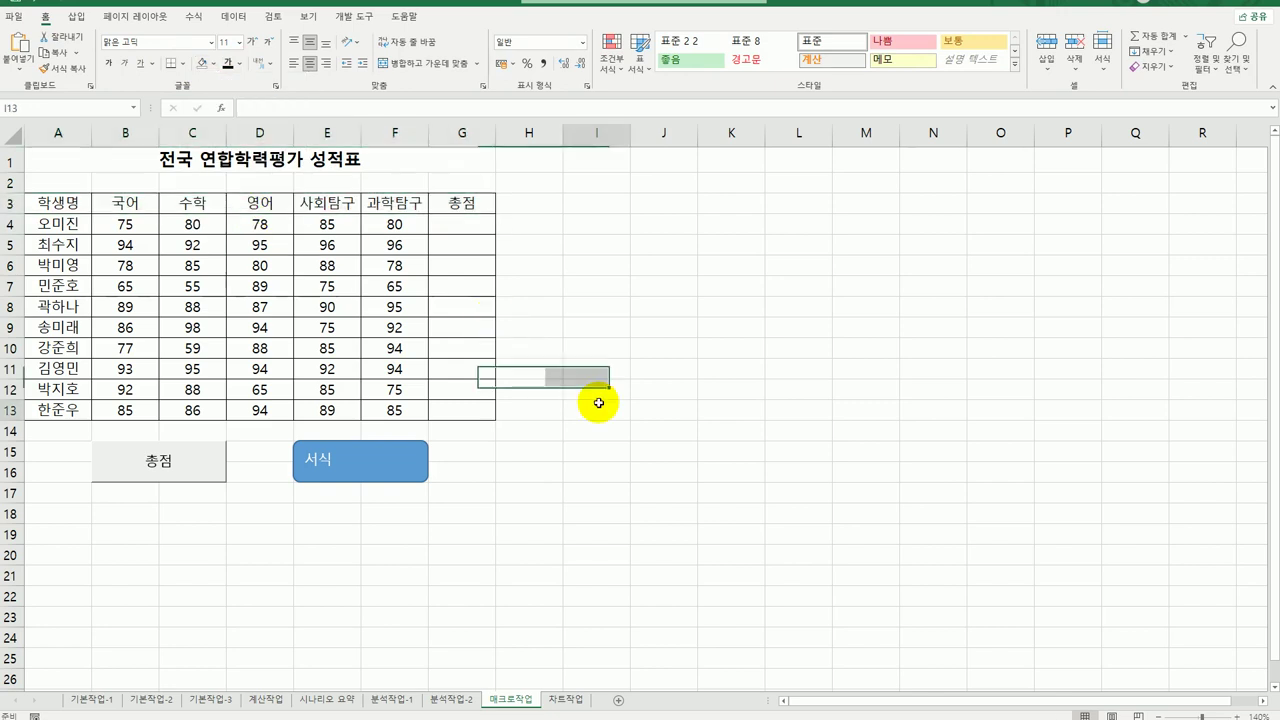
Run the 총점 macro from its button and the 서식 macro from the rounded rectangle
{"action": "left_click", "coordinate": [160, 462]}
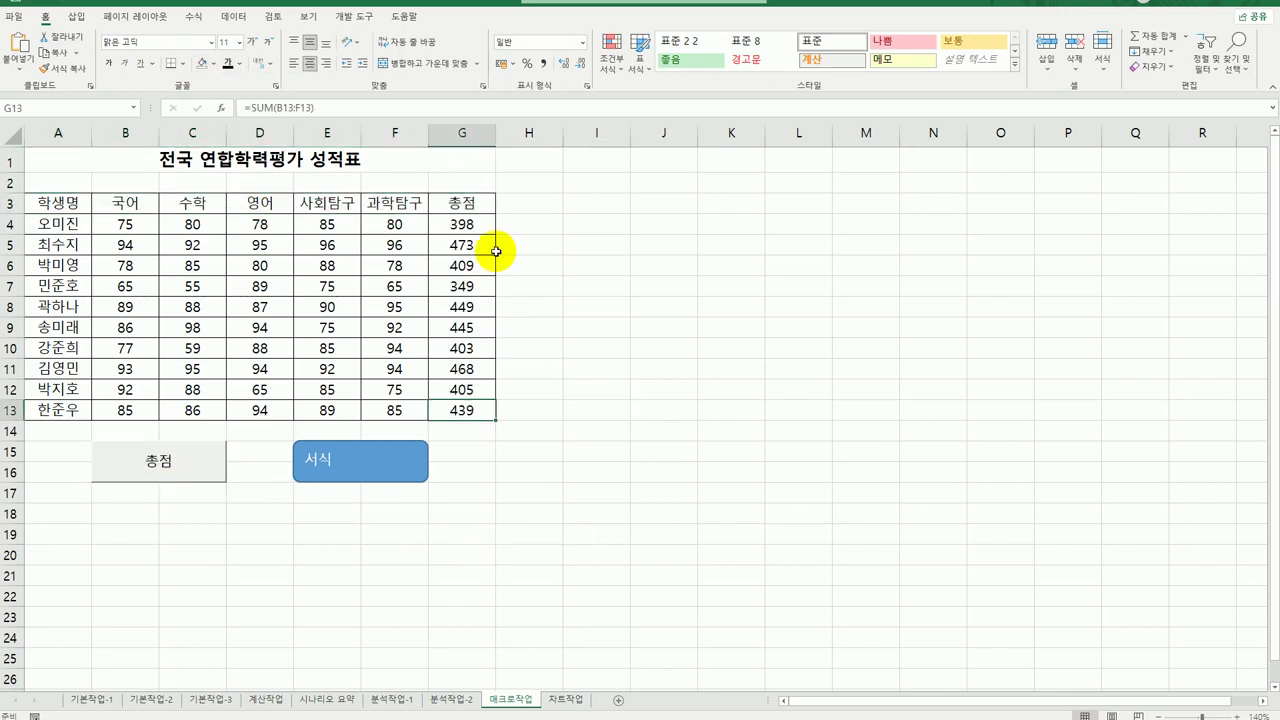
{"action": "left_click", "coordinate": [300, 468]}
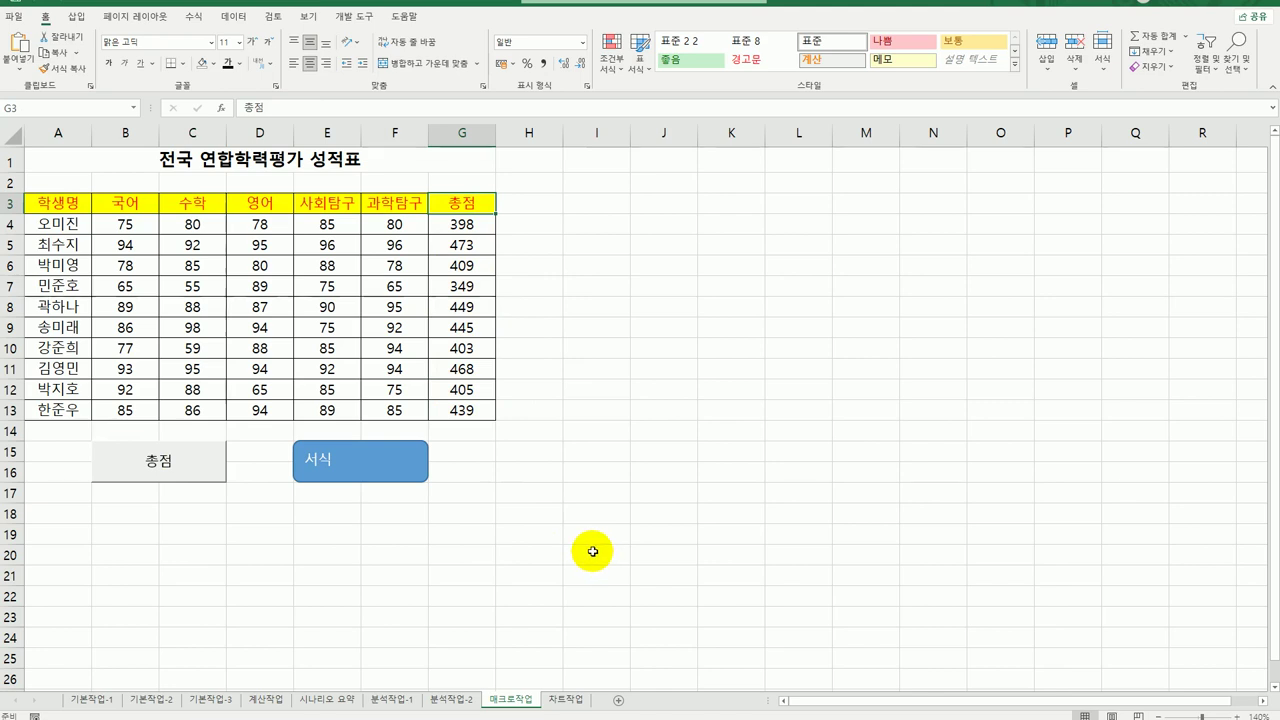
{"action": "left_click", "coordinate": [593, 551]}
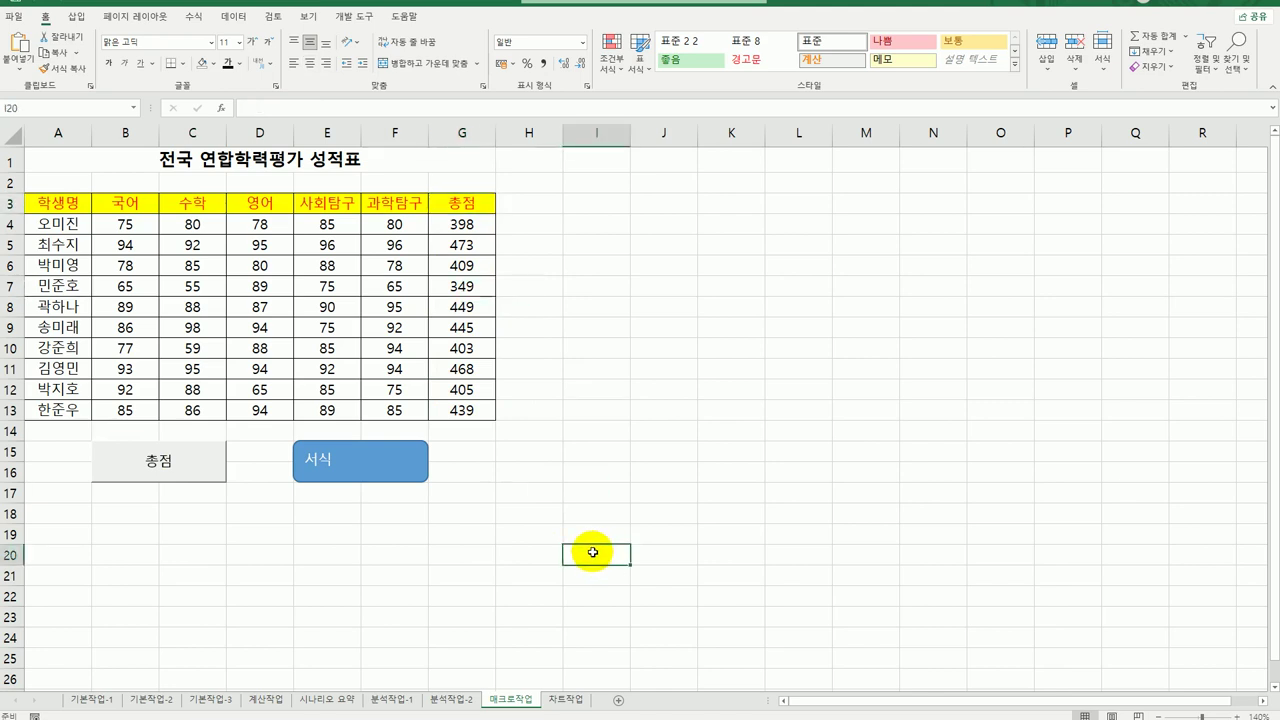
On the 차트작업 sheet, change the line chart to a clustered column chart (묶은 세로 막대형)
{"action": "left_click", "coordinate": [578, 702]}
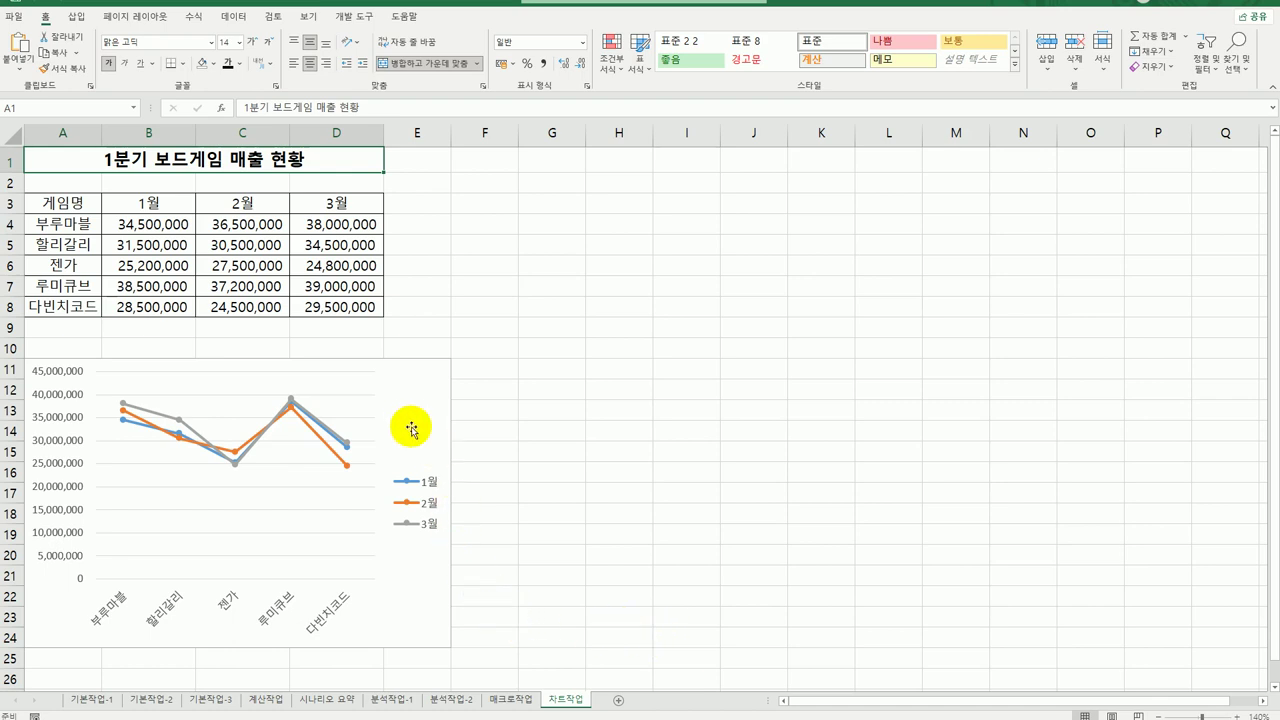
{"action": "left_click", "coordinate": [403, 382]}
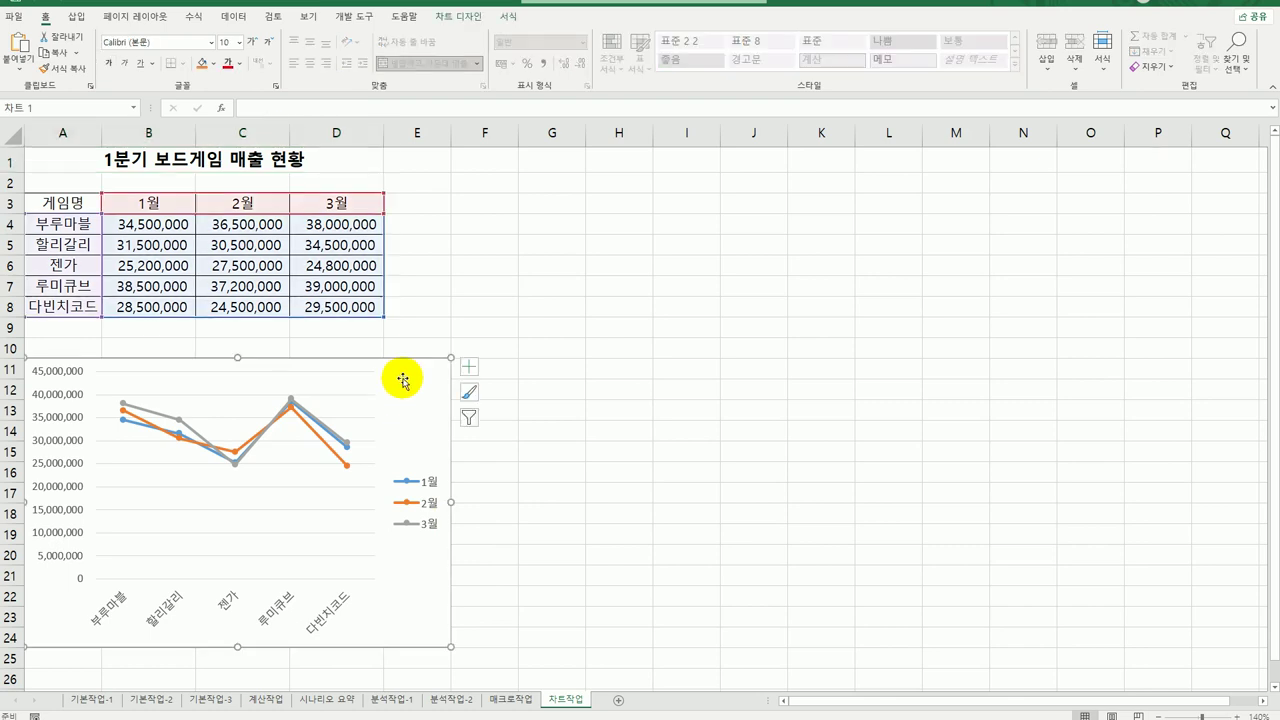
{"action": "right_click", "coordinate": [403, 381]}
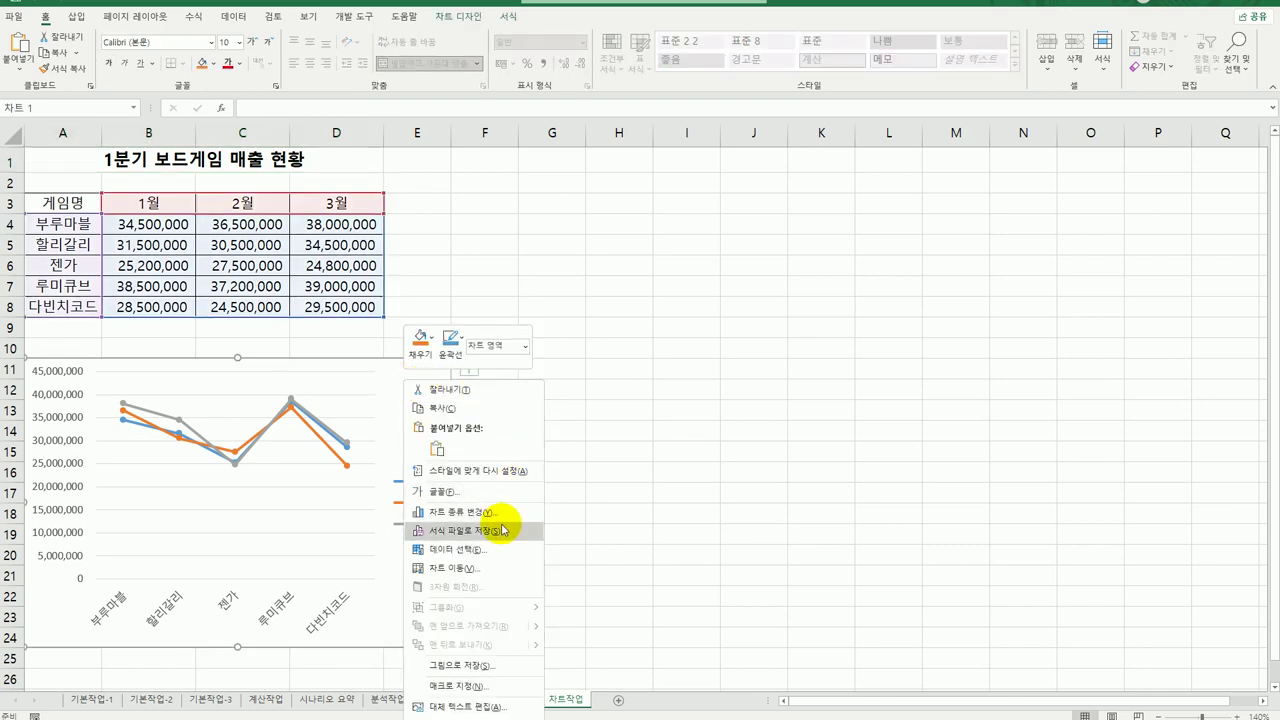
{"action": "left_click", "coordinate": [490, 512]}
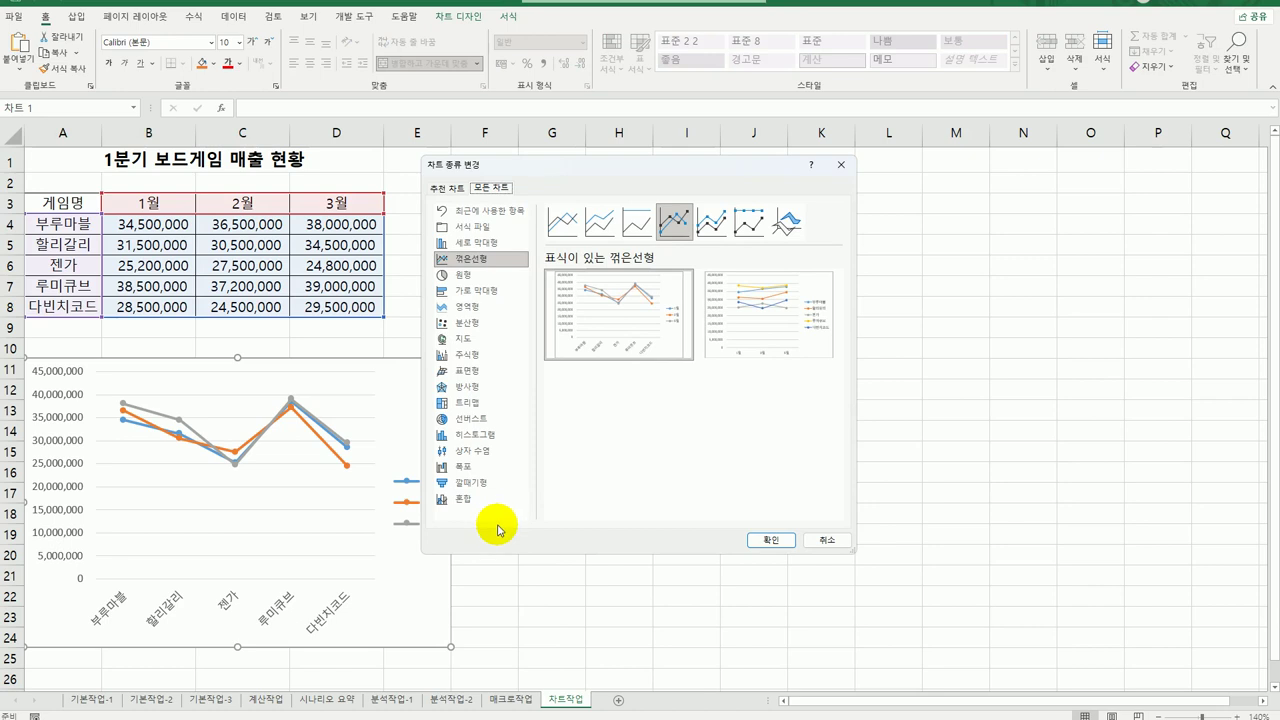
{"action": "left_click", "coordinate": [478, 229]}
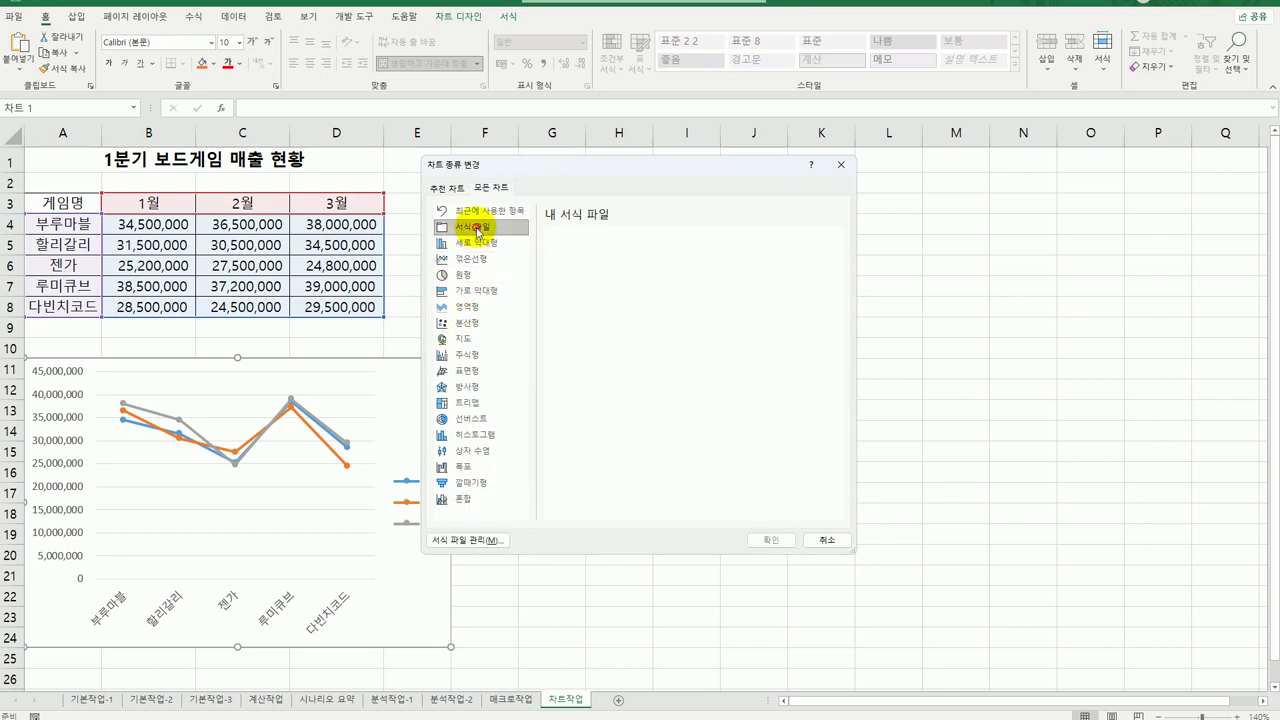
{"action": "left_click", "coordinate": [482, 243]}
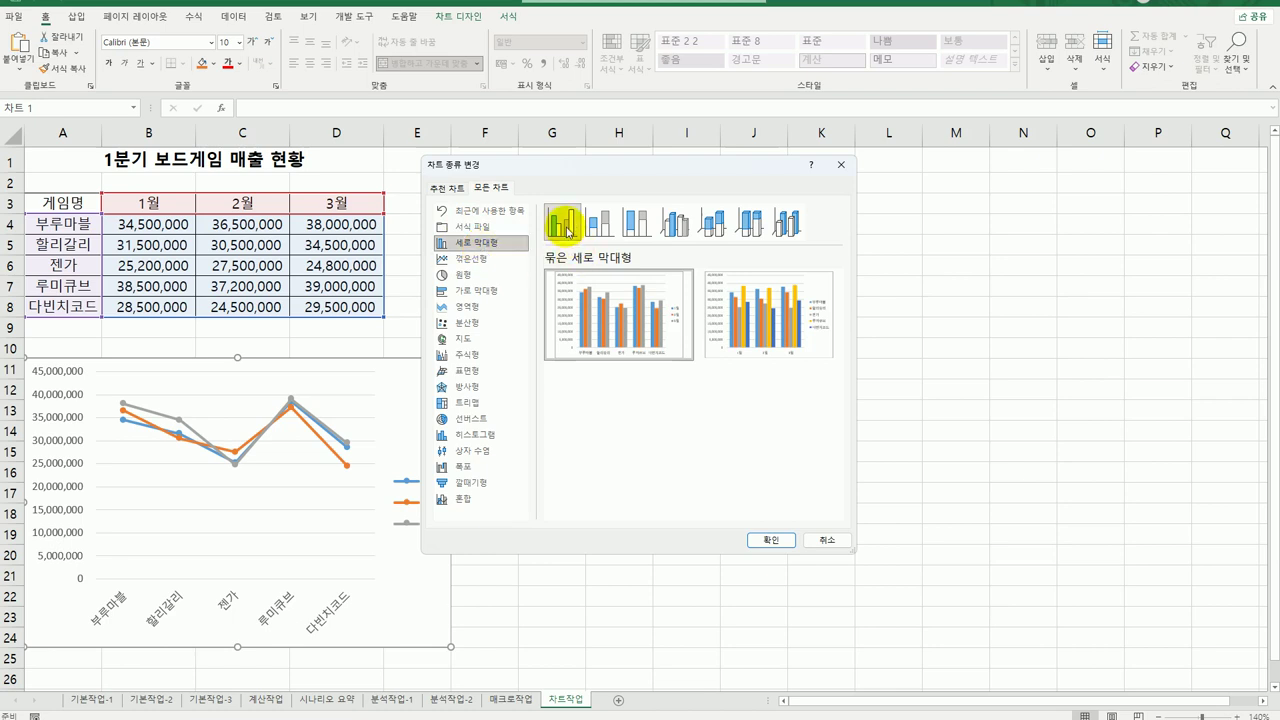
{"action": "left_click", "coordinate": [770, 539]}
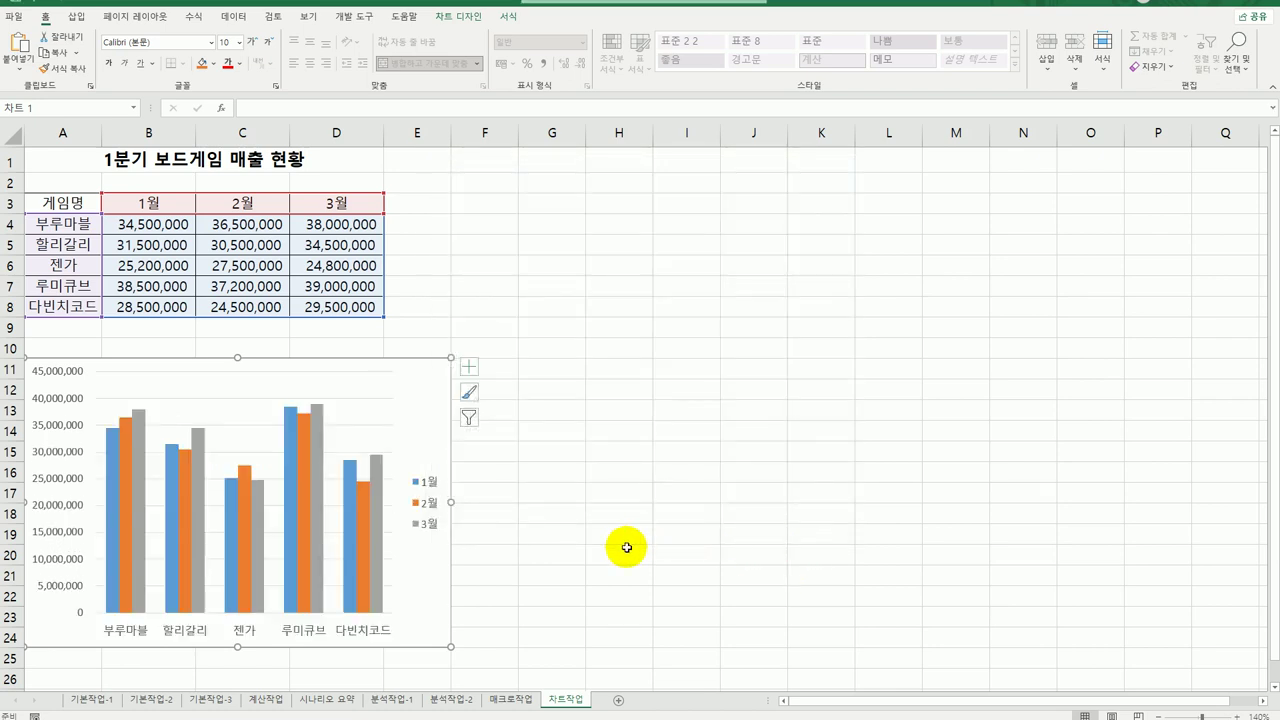
Add a chart title to the column chart reading "1분기 보드게임 매출 현황"
{"action": "left_click", "coordinate": [469, 367]}
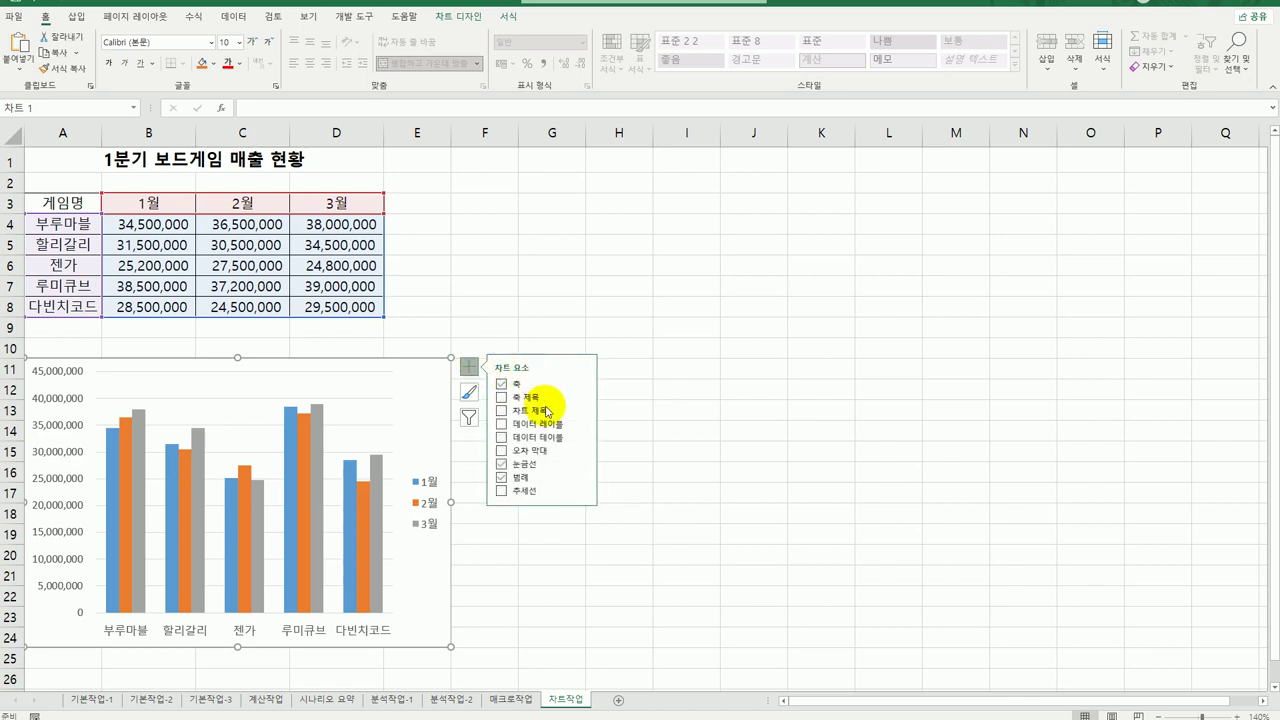
{"action": "left_click", "coordinate": [545, 410]}
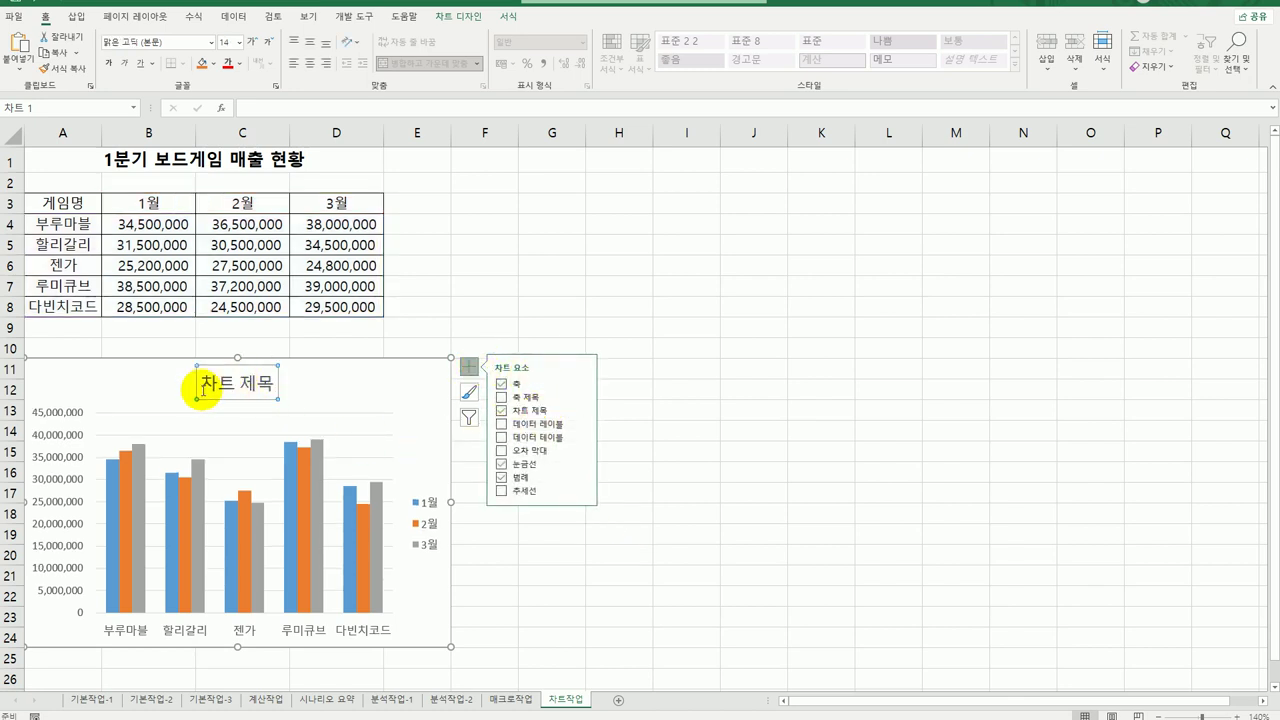
{"action": "left_click_drag", "start_coordinate": [203, 390], "coordinate": [288, 388]}
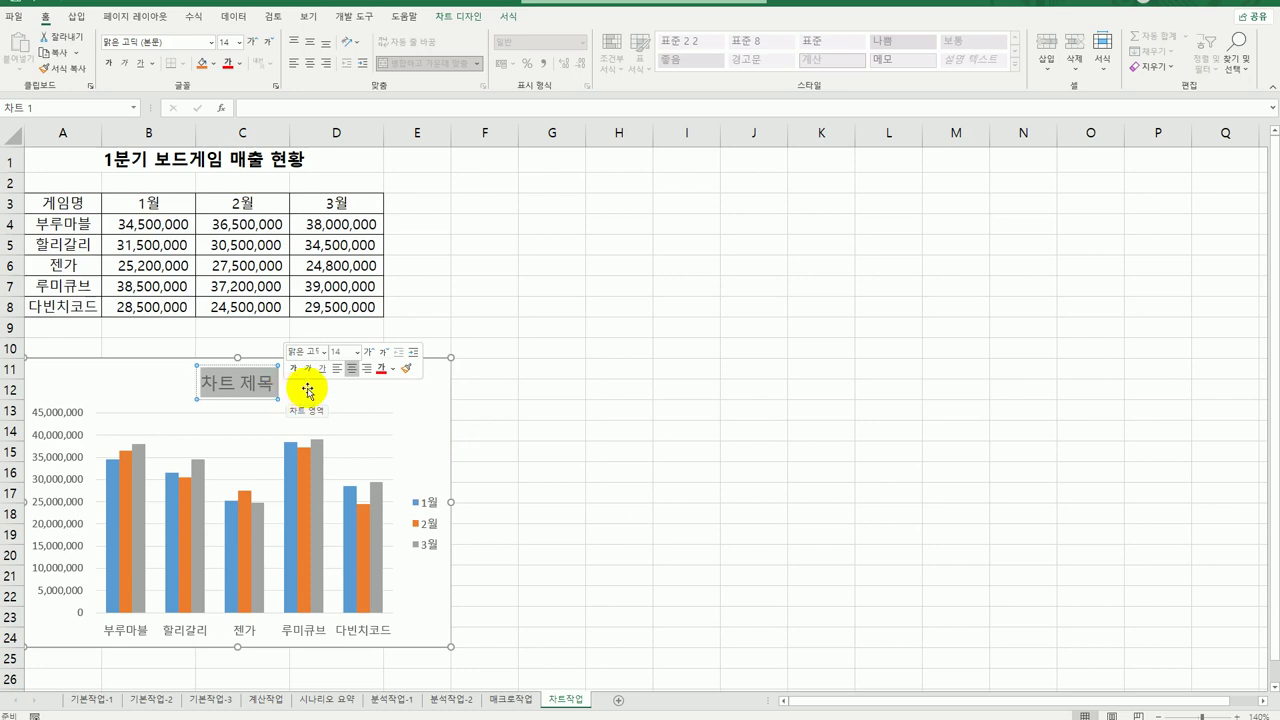
{"action": "type", "text": "1"}
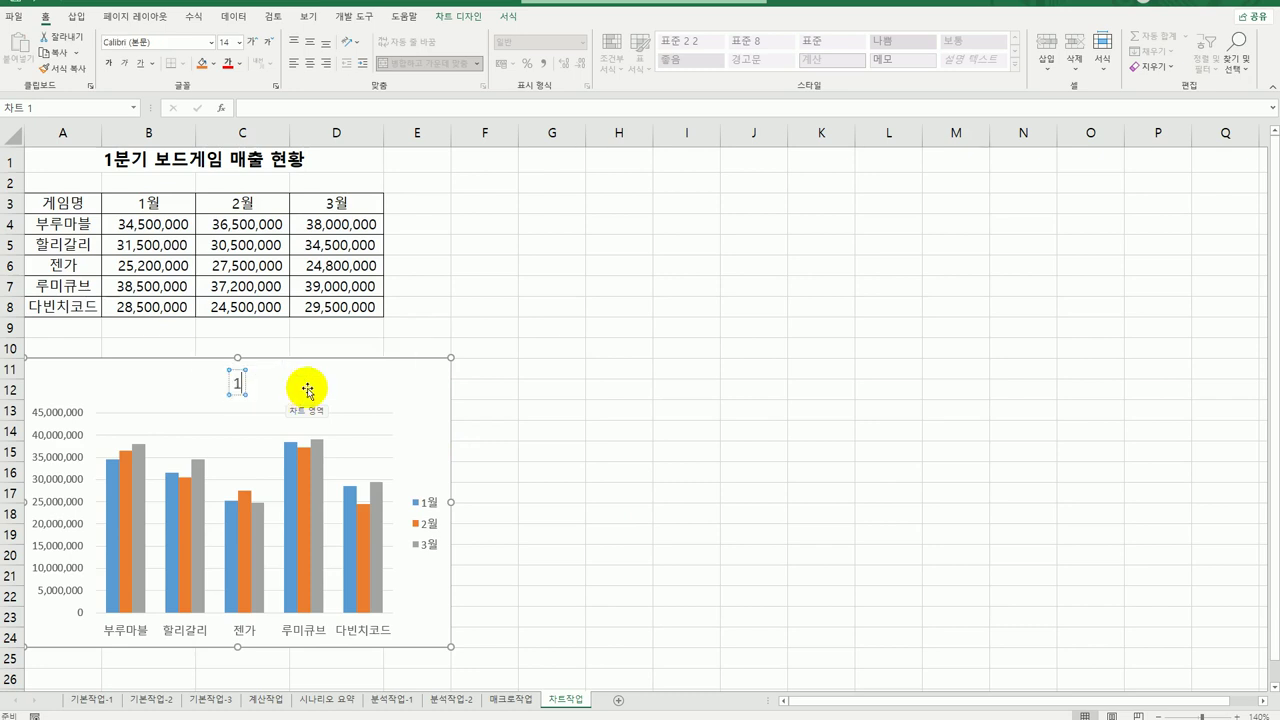
{"action": "type", "text": "분기 보"}
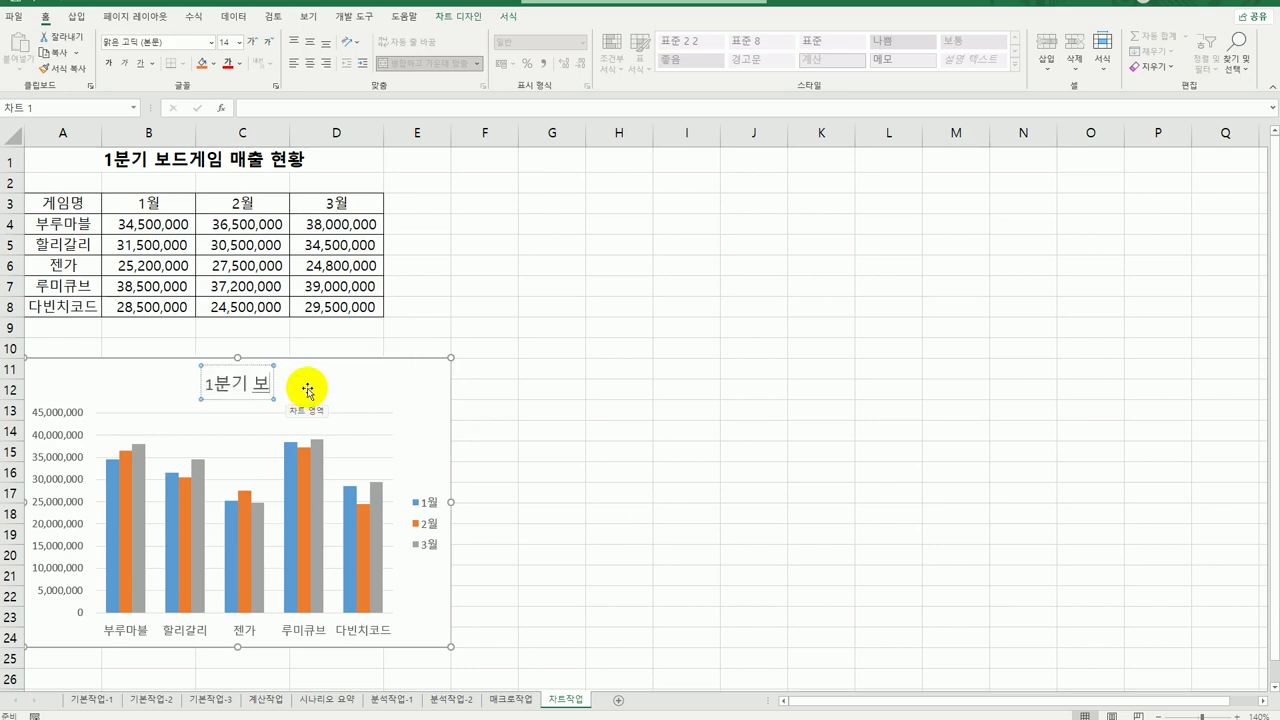
{"action": "type", "text": "드게임 매출 현화"}
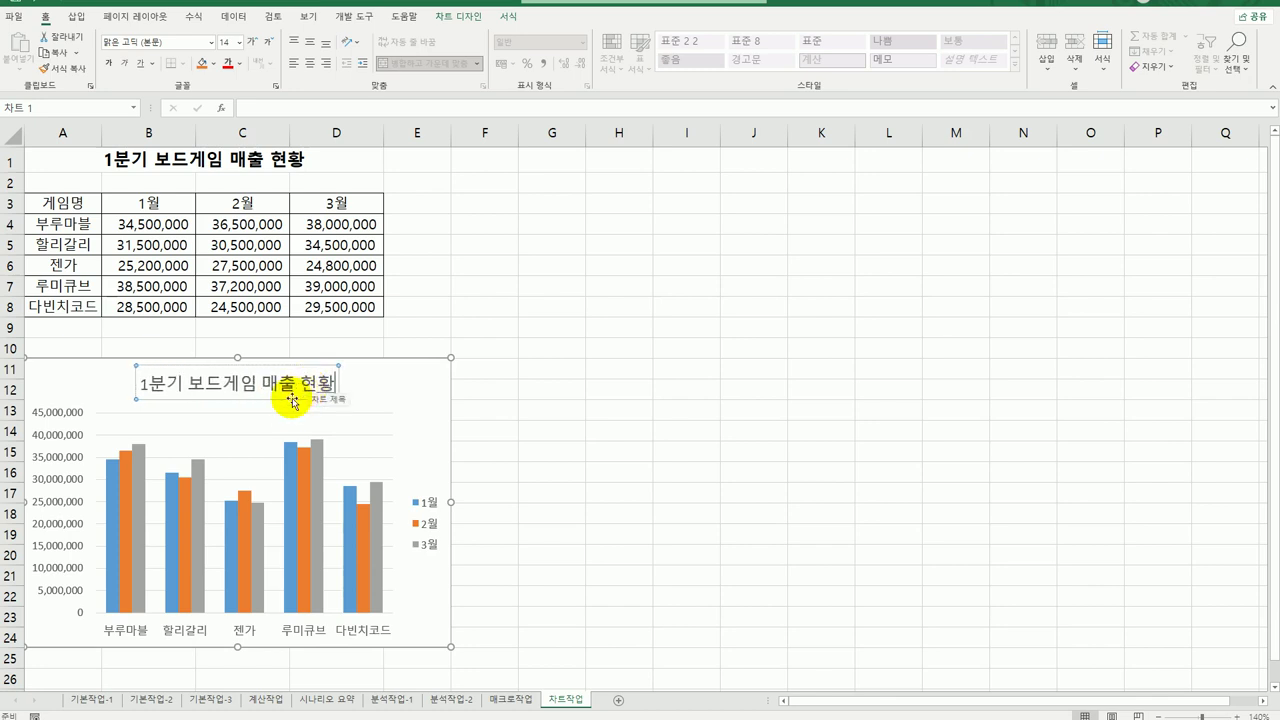
Format the chart title with the 돋움 font, size 16 and the standard green font color
{"action": "left_click", "coordinate": [285, 400]}
{"action": "left_click", "coordinate": [283, 402]}
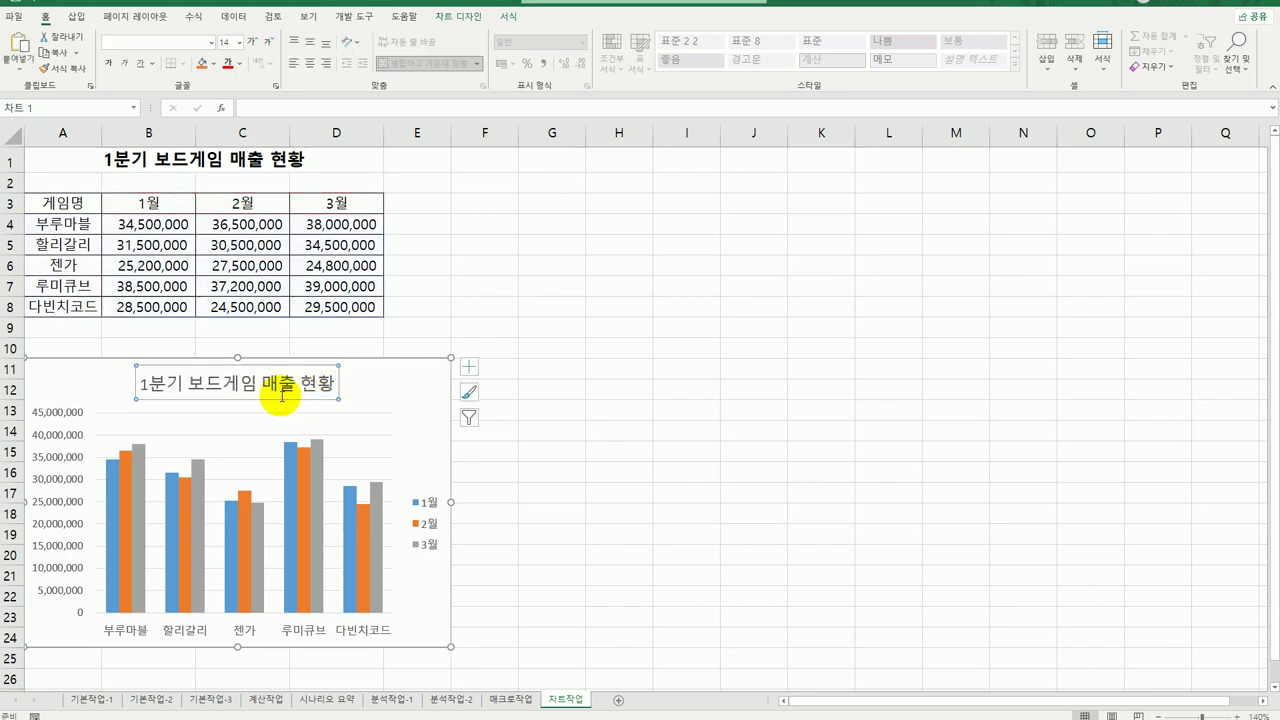
{"action": "left_click", "coordinate": [210, 44]}
{"action": "scroll", "coordinate": [237, 251], "scroll_direction": "down", "scroll_amount": 20}
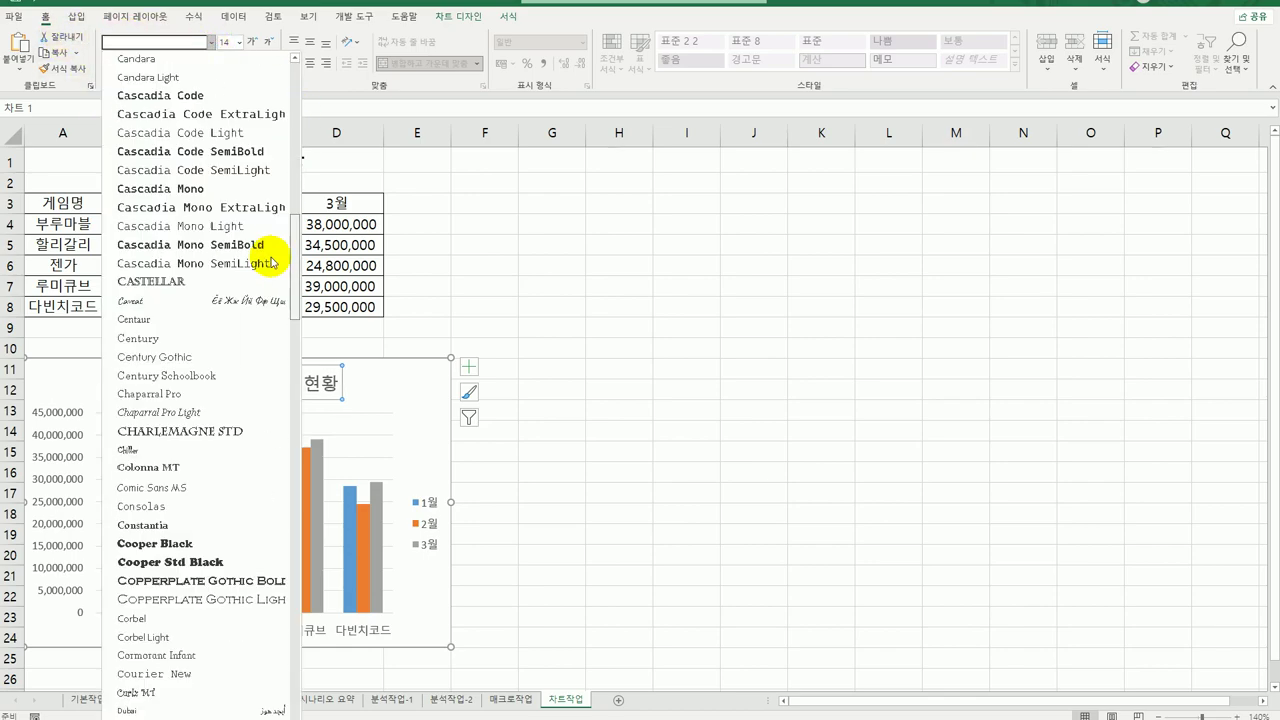
{"action": "scroll", "coordinate": [190, 500], "scroll_direction": "down", "scroll_amount": 15}
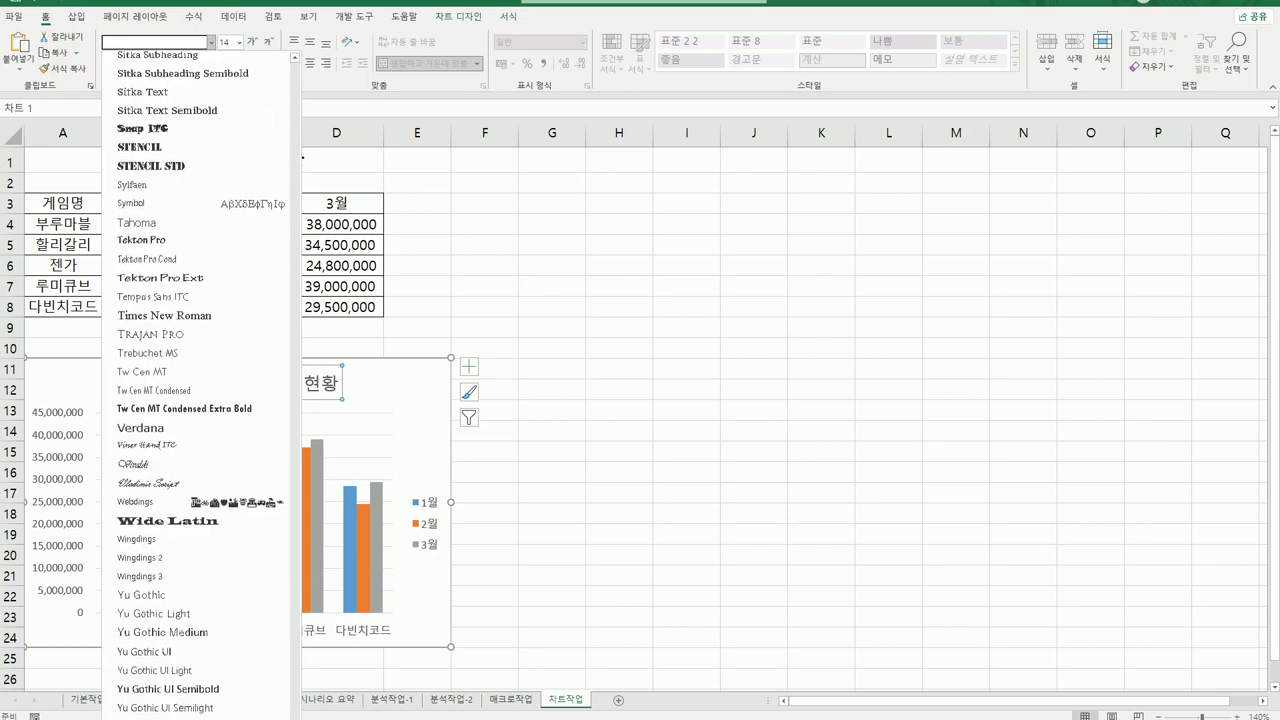
{"action": "left_click", "coordinate": [158, 598]}
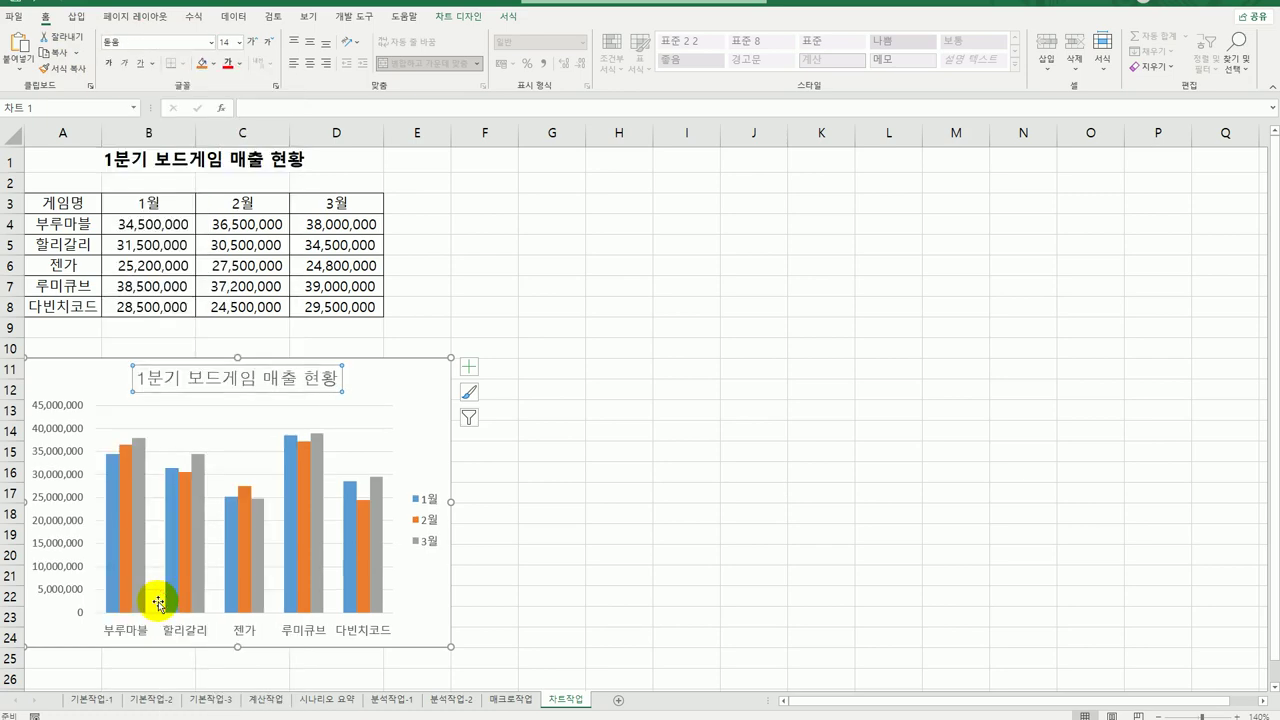
{"action": "left_click", "coordinate": [238, 43]}
{"action": "left_click", "coordinate": [232, 171]}
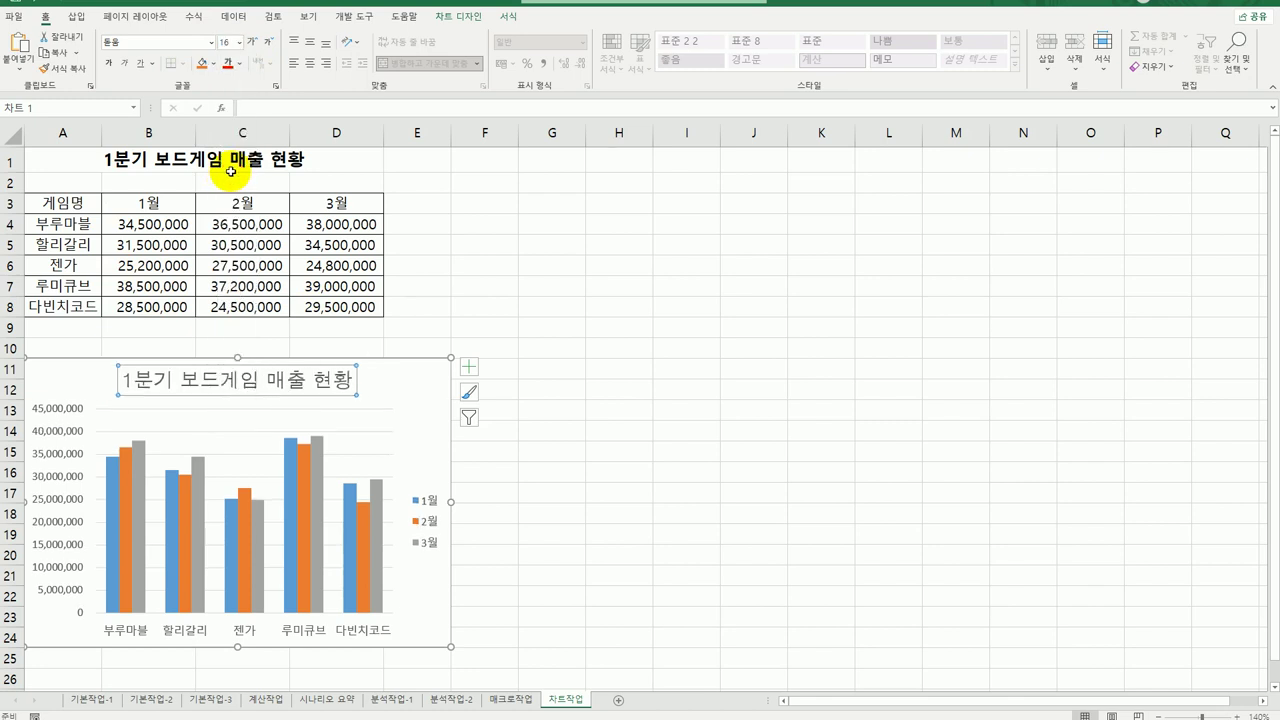
{"action": "left_click", "coordinate": [242, 64]}
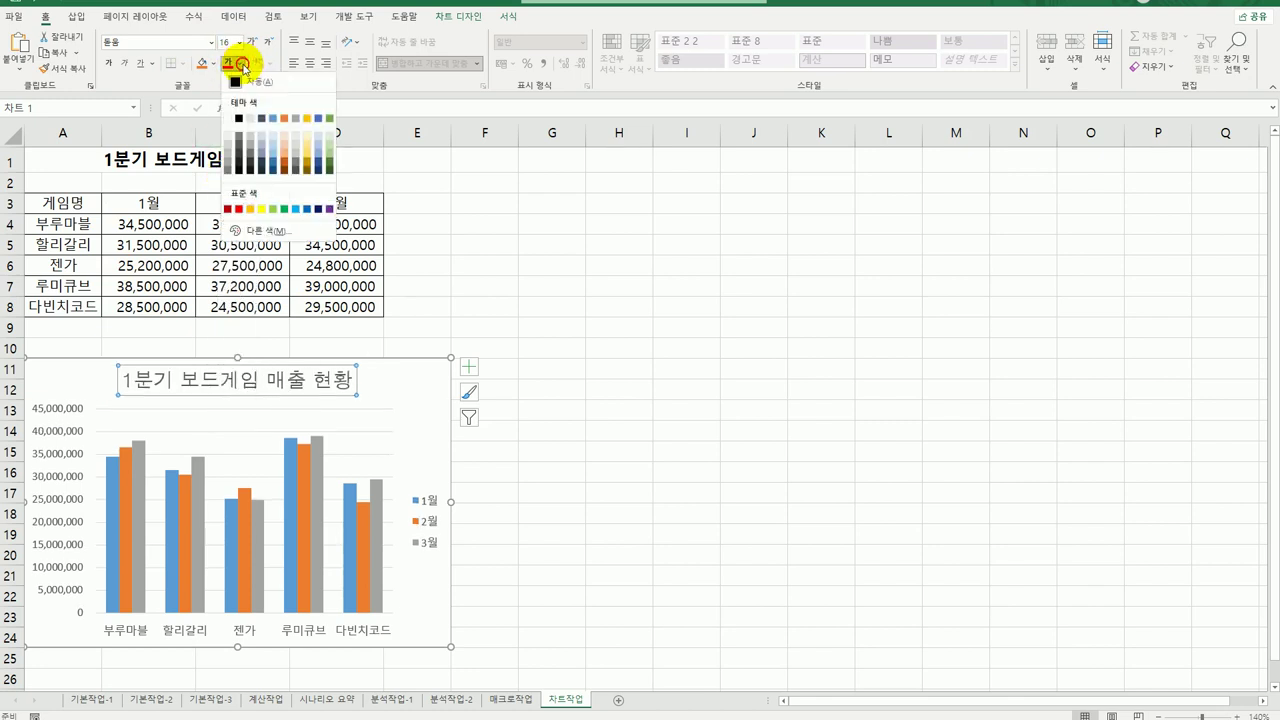
{"action": "left_click", "coordinate": [284, 209]}
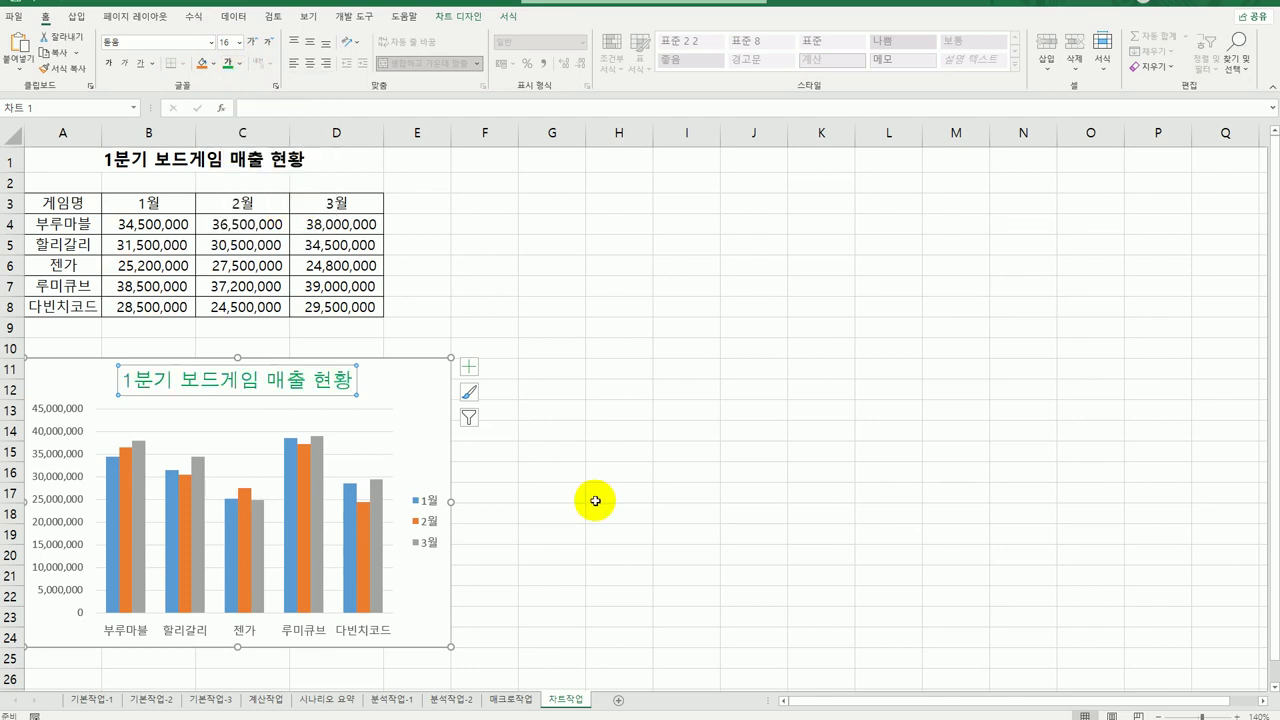
{"action": "left_click", "coordinate": [590, 496]}
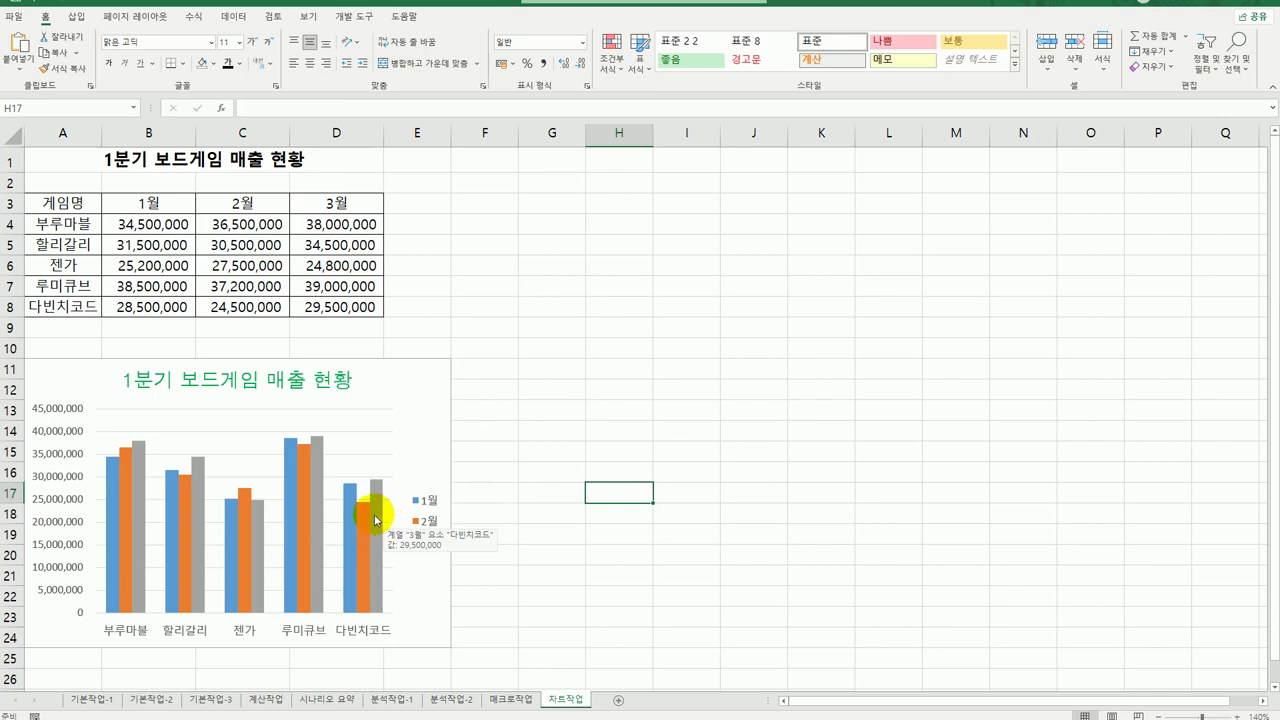
Add a data label only to the 루미큐브 column of the 3월 series
{"action": "left_click", "coordinate": [318, 600]}
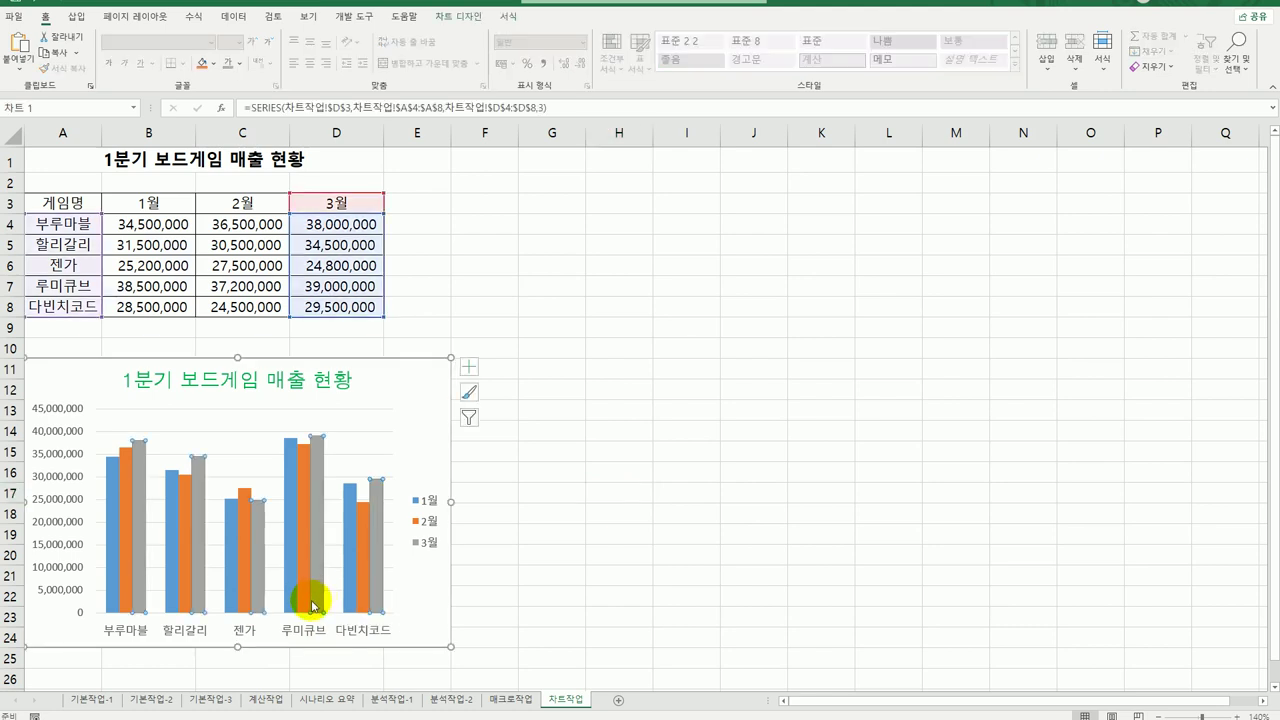
{"action": "left_click", "coordinate": [320, 503]}
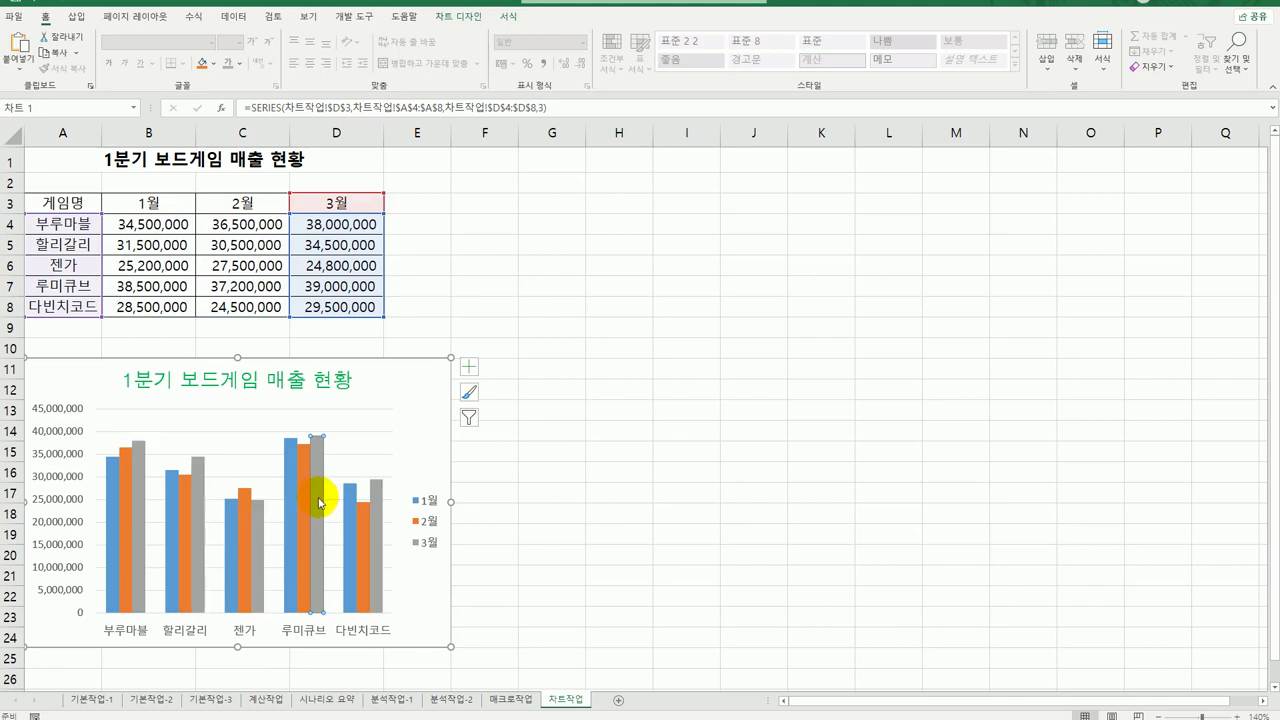
{"action": "right_click", "coordinate": [320, 503]}
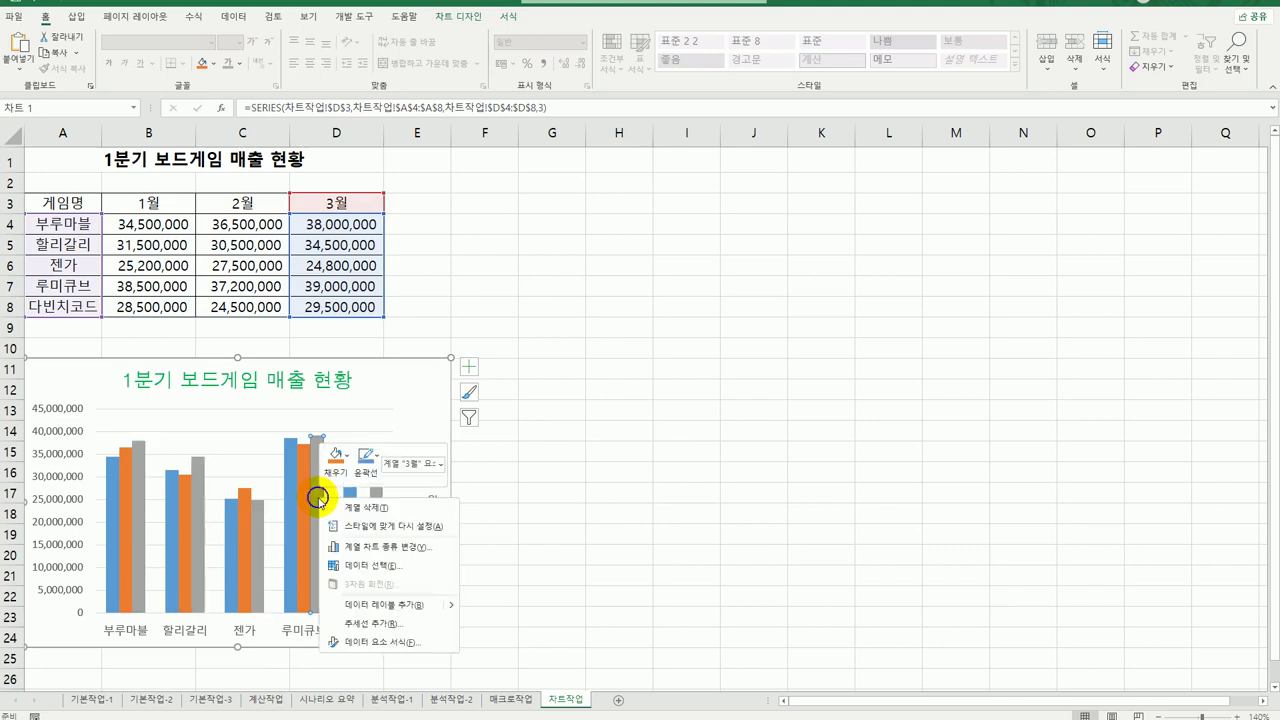
{"action": "left_click", "coordinate": [363, 596]}
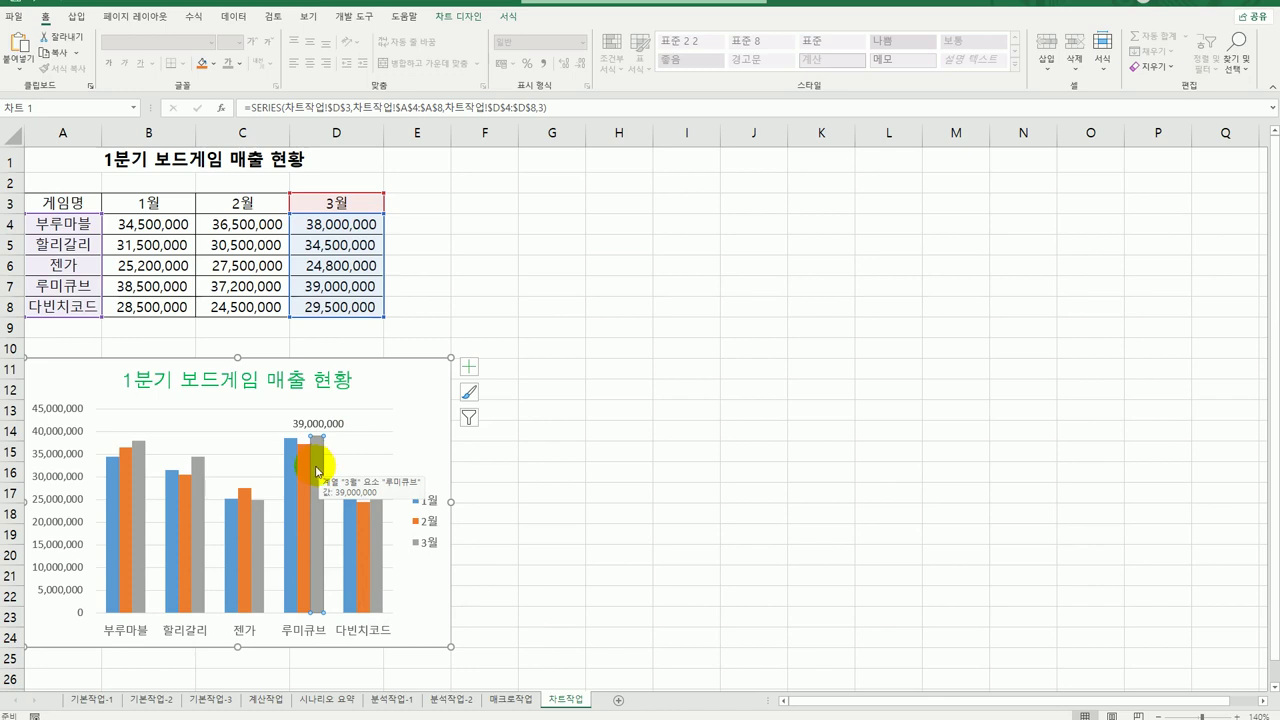
Set the vertical axis minimum to 1000000 and its display unit to 천 (thousands)
{"action": "left_click", "coordinate": [57, 433]}
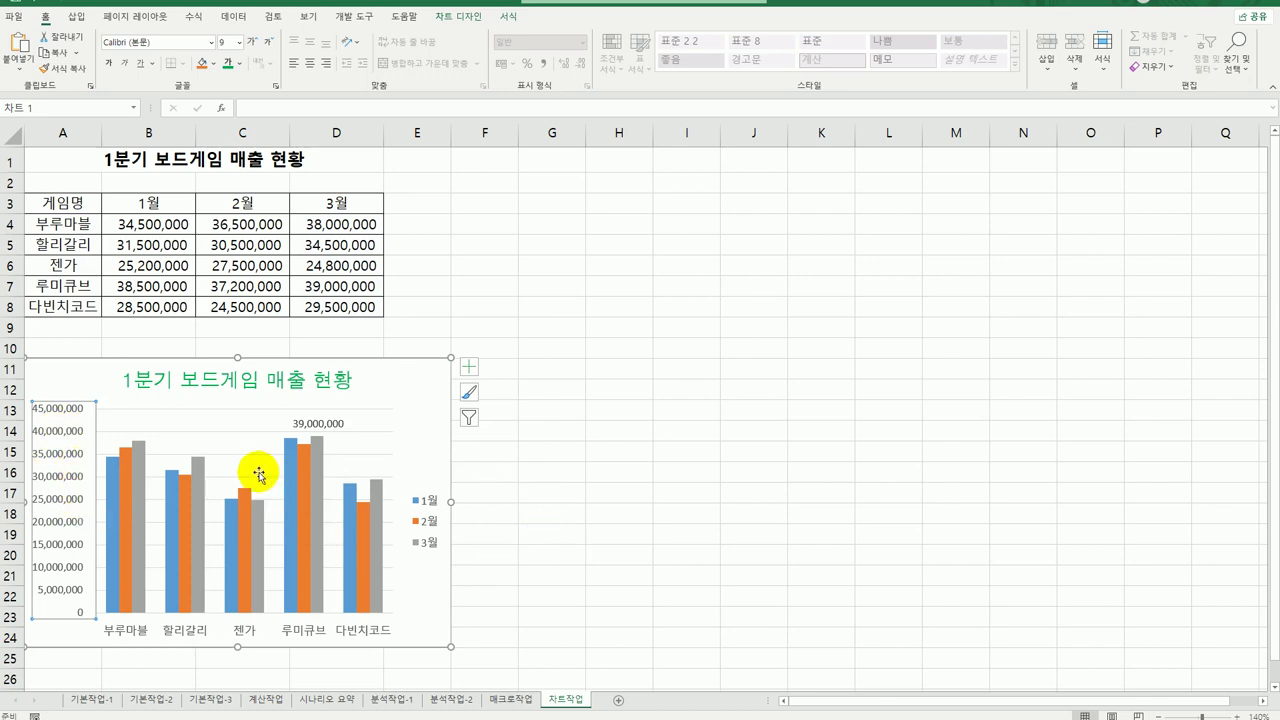
{"action": "right_click", "coordinate": [62, 432]}
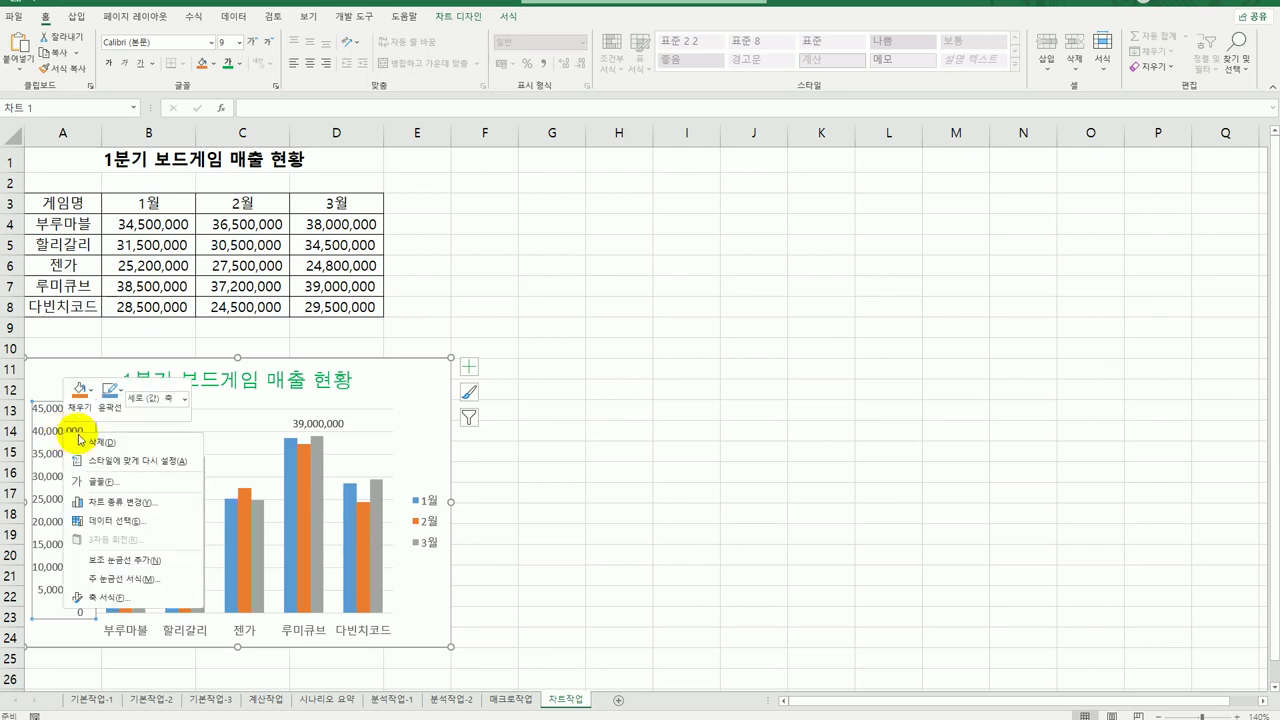
{"action": "left_click", "coordinate": [102, 597]}
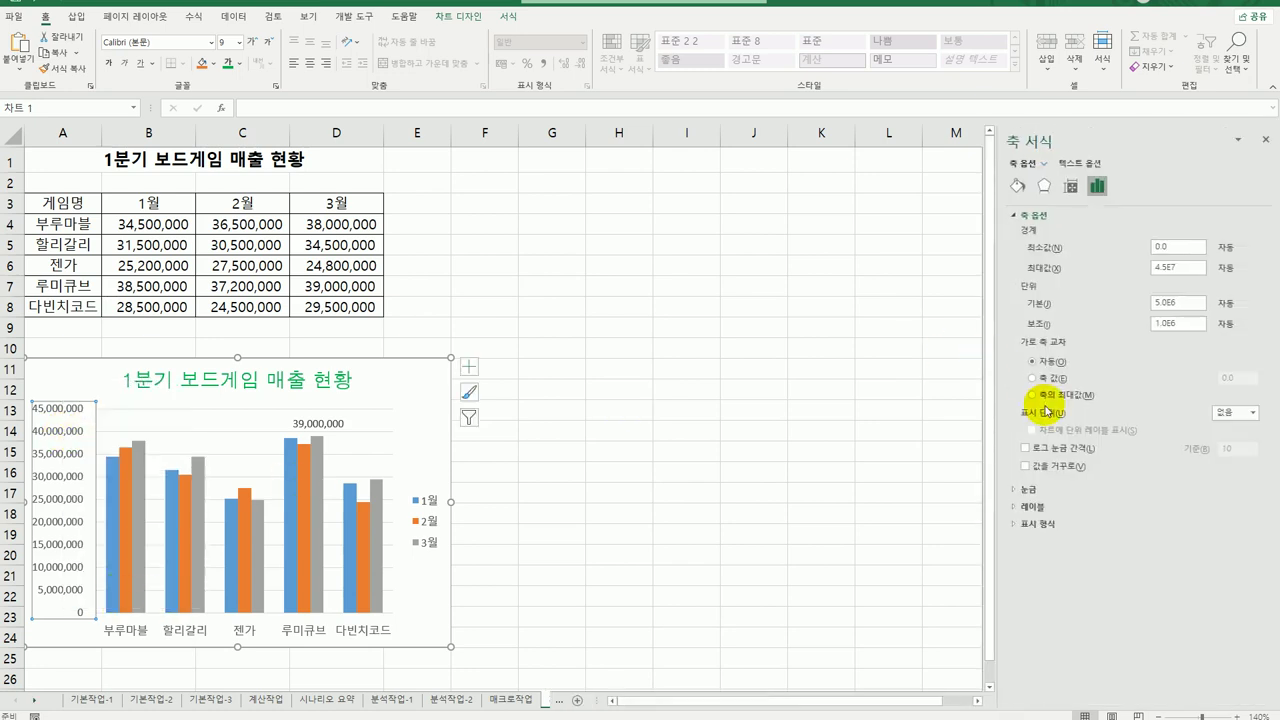
{"action": "double_click", "coordinate": [1150, 246]}
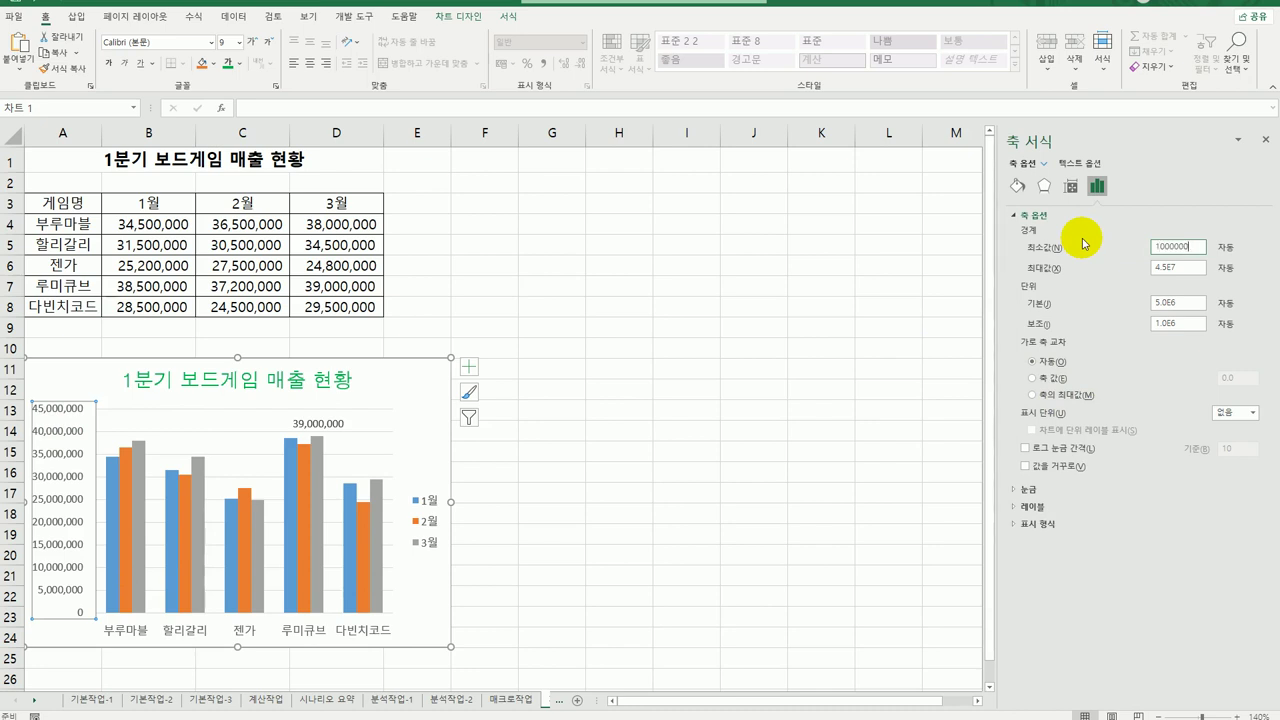
{"action": "left_click", "coordinate": [1235, 412]}
{"action": "left_click", "coordinate": [1252, 412]}
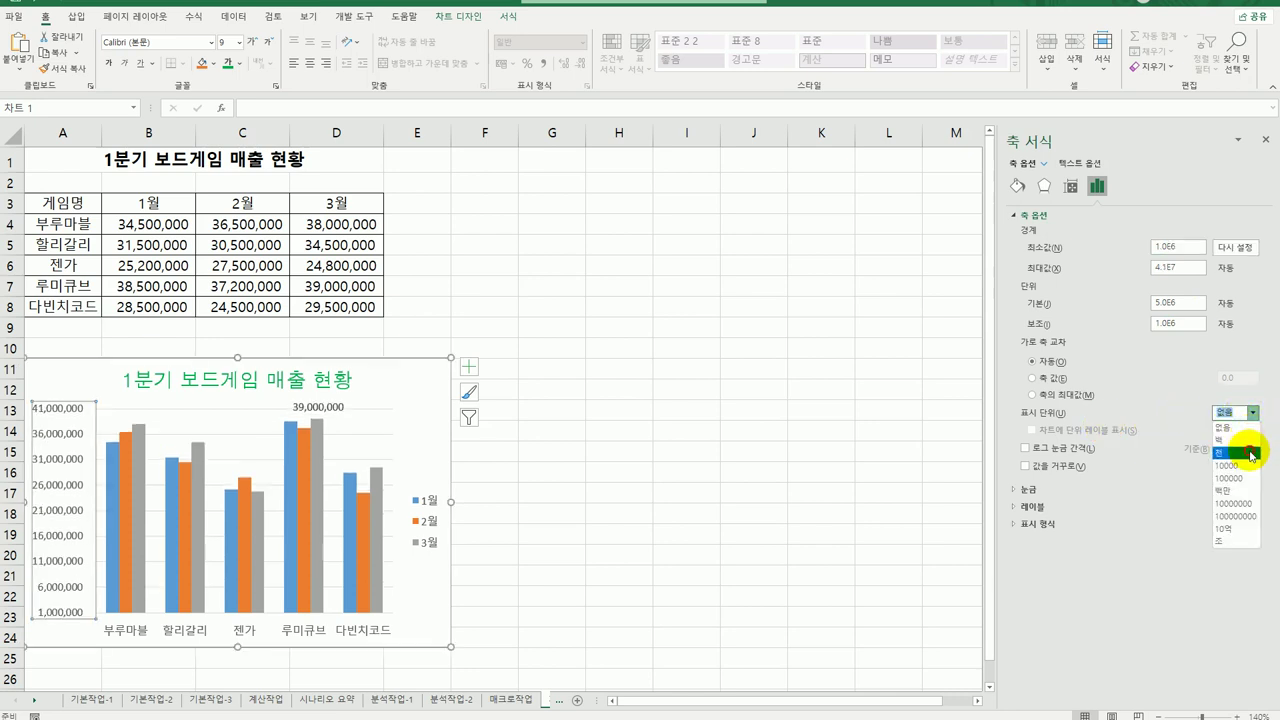
{"action": "left_click", "coordinate": [1251, 453]}
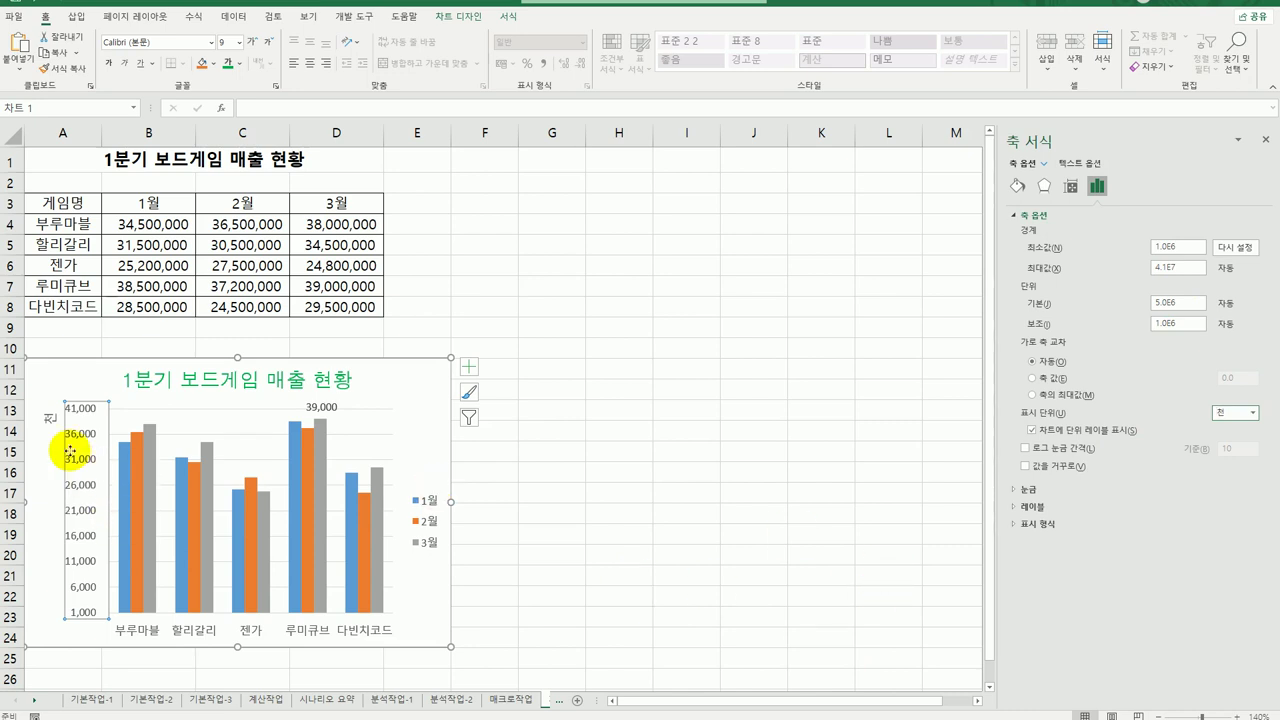
Change the text direction of the vertical axis display unit label 천 to horizontal (가로)
{"action": "left_click", "coordinate": [50, 418]}
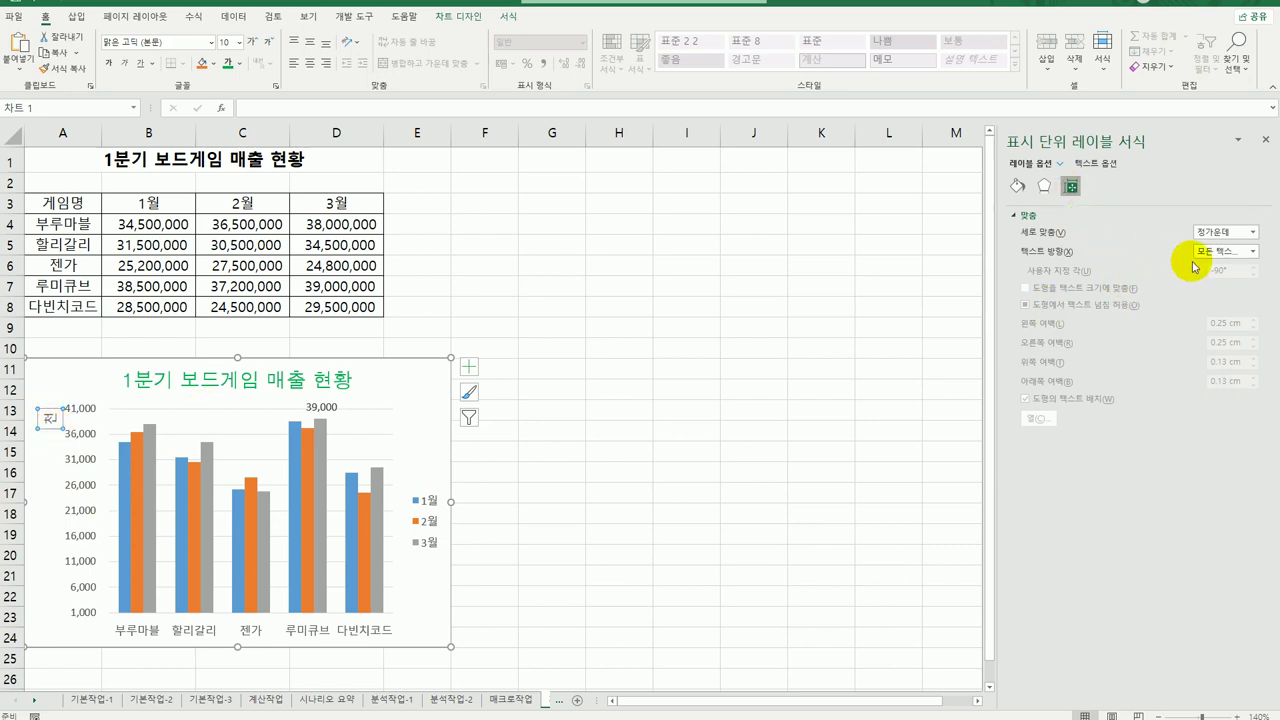
{"action": "left_click", "coordinate": [1252, 251]}
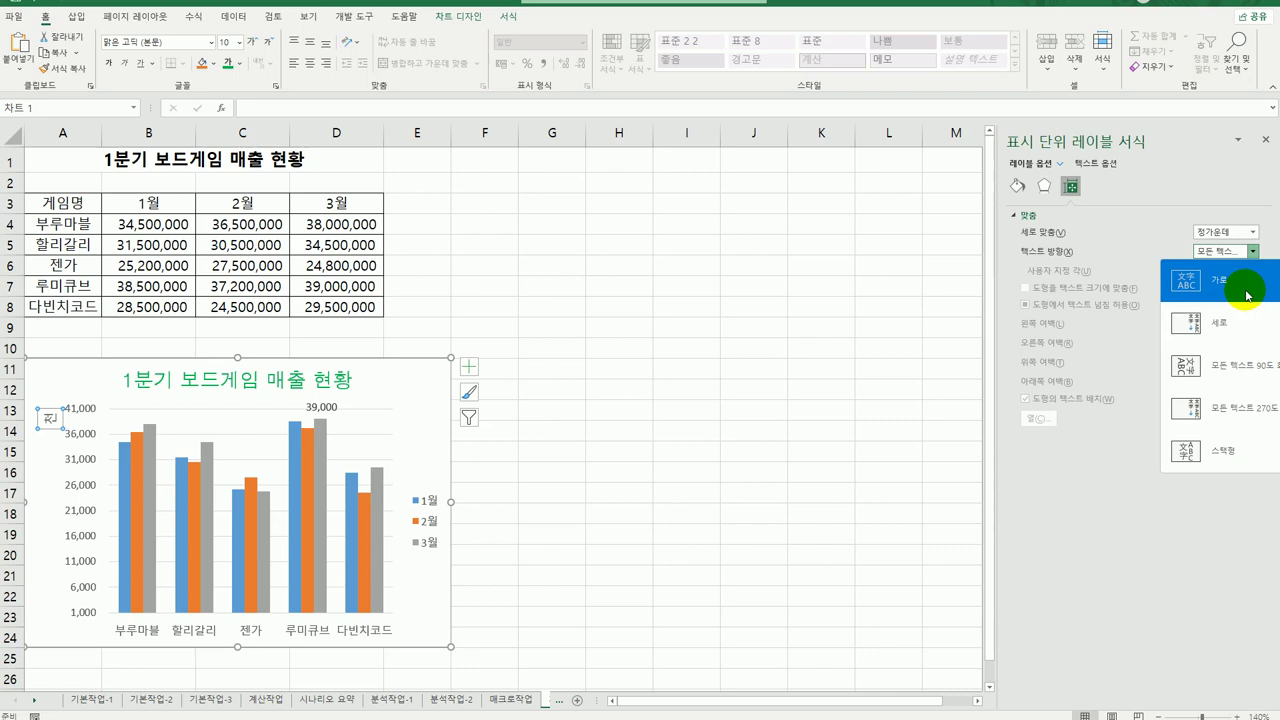
{"action": "left_click", "coordinate": [1247, 285]}
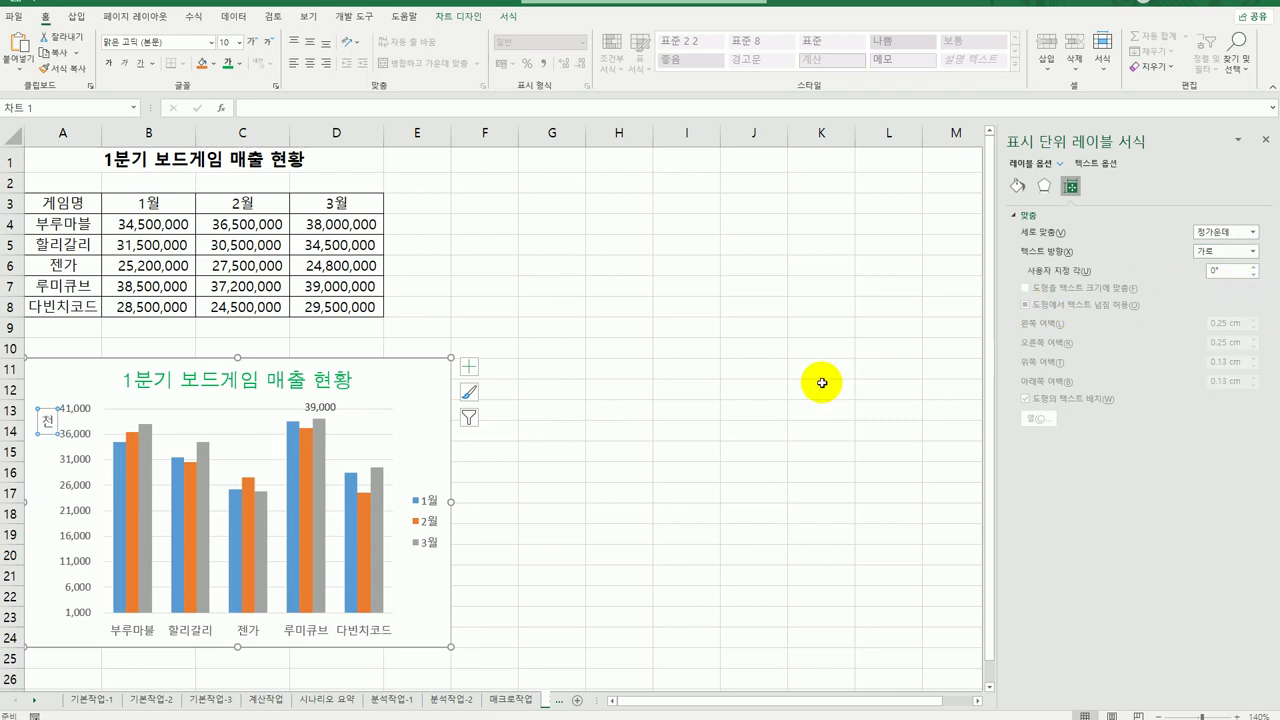
Apply the centered inner shadow preset (안쪽) to the chart area
{"action": "left_click", "coordinate": [421, 382]}
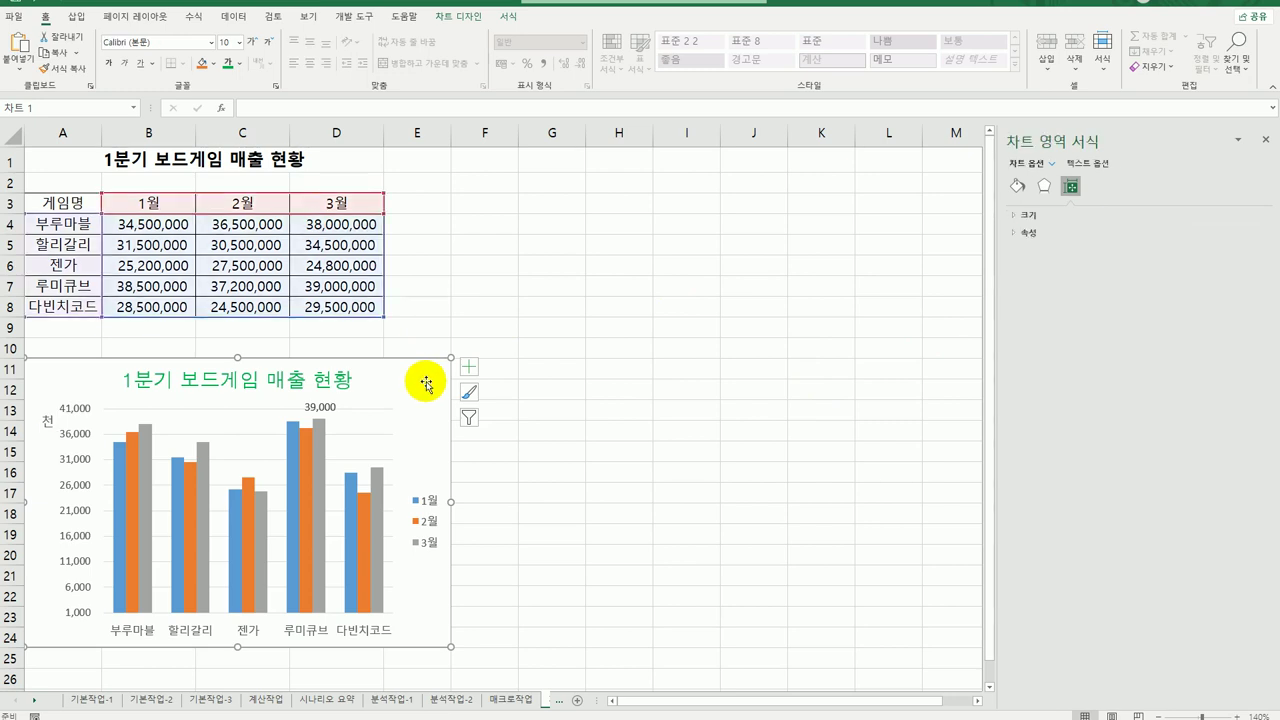
{"action": "left_click", "coordinate": [1044, 187]}
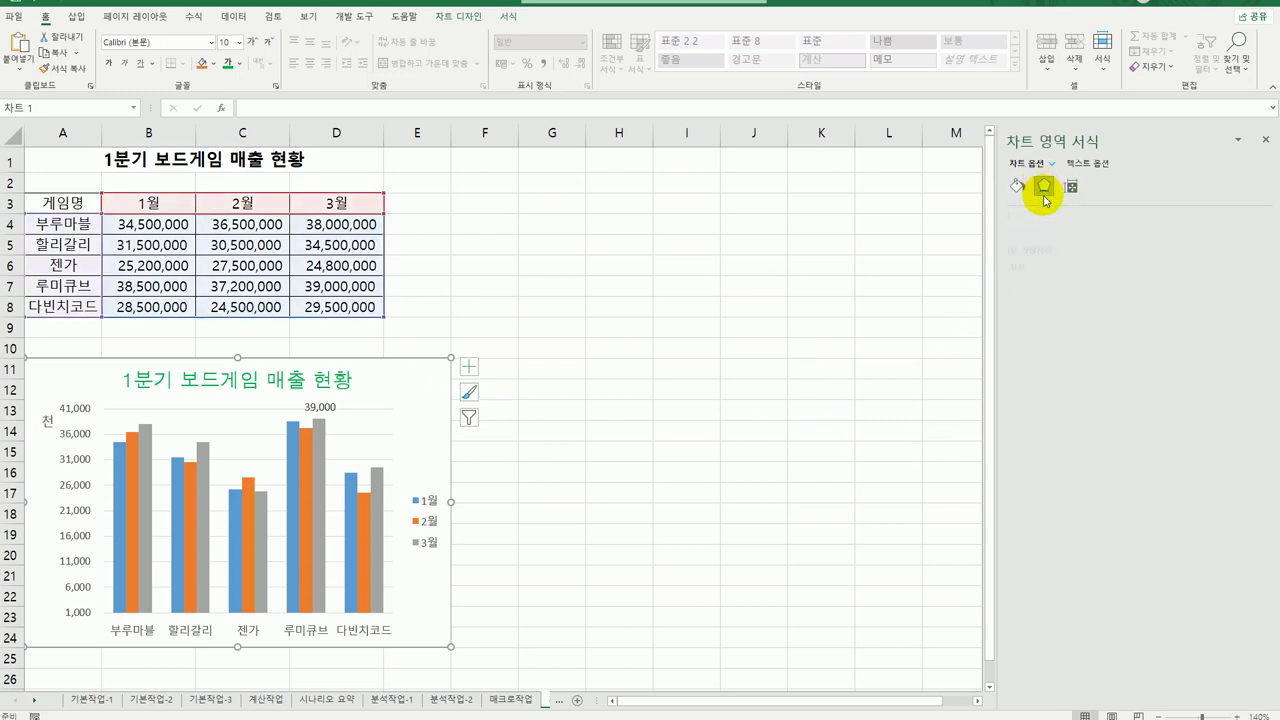
{"action": "left_click", "coordinate": [1045, 212]}
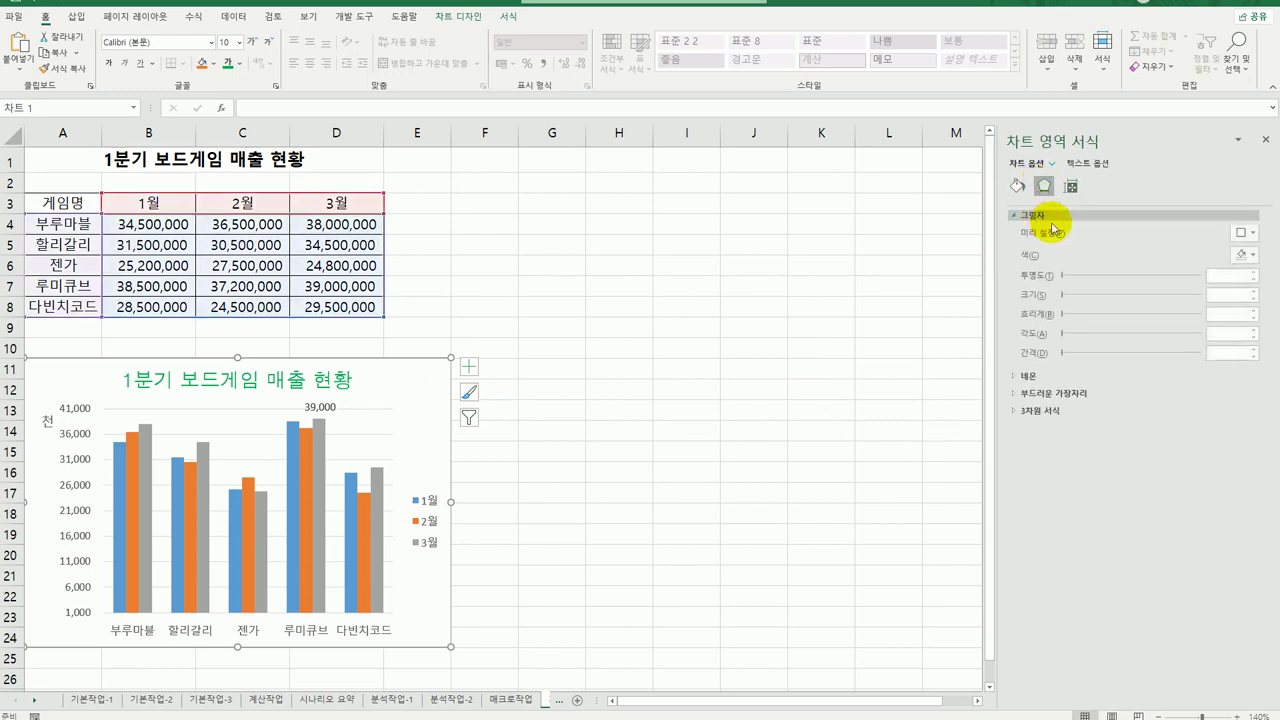
{"action": "left_click", "coordinate": [1243, 236]}
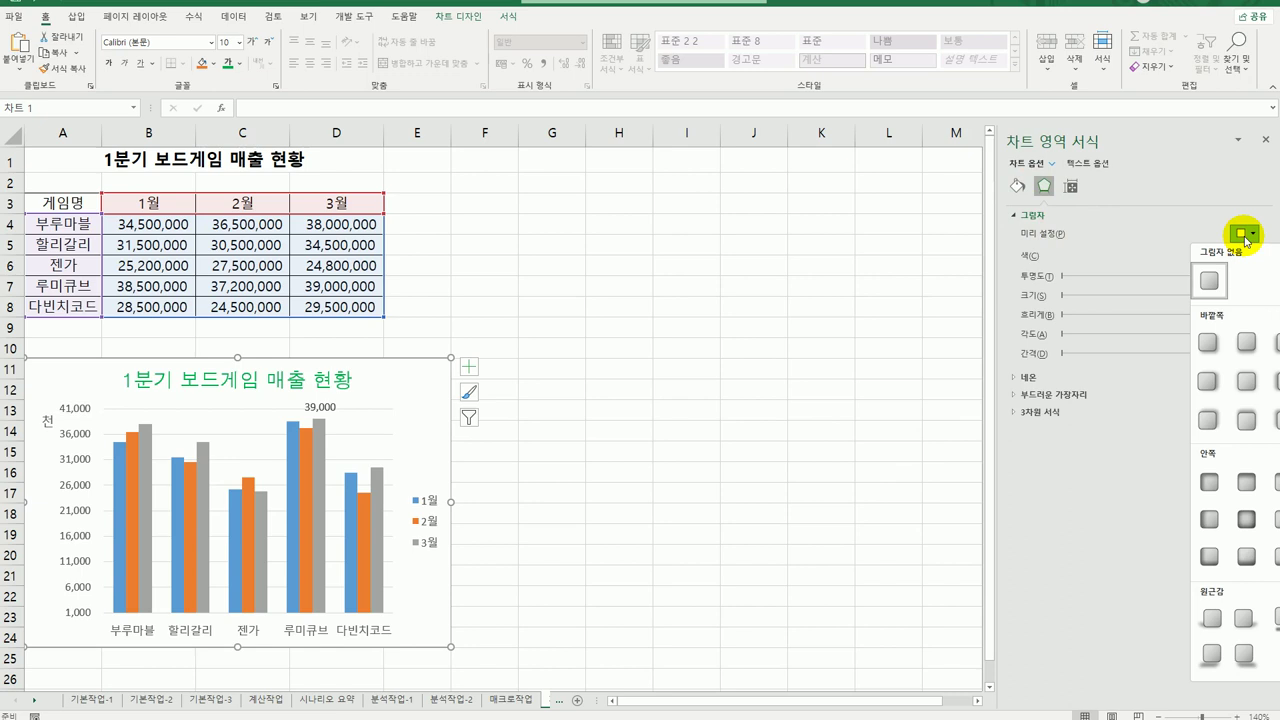
{"action": "left_click", "coordinate": [1246, 519]}
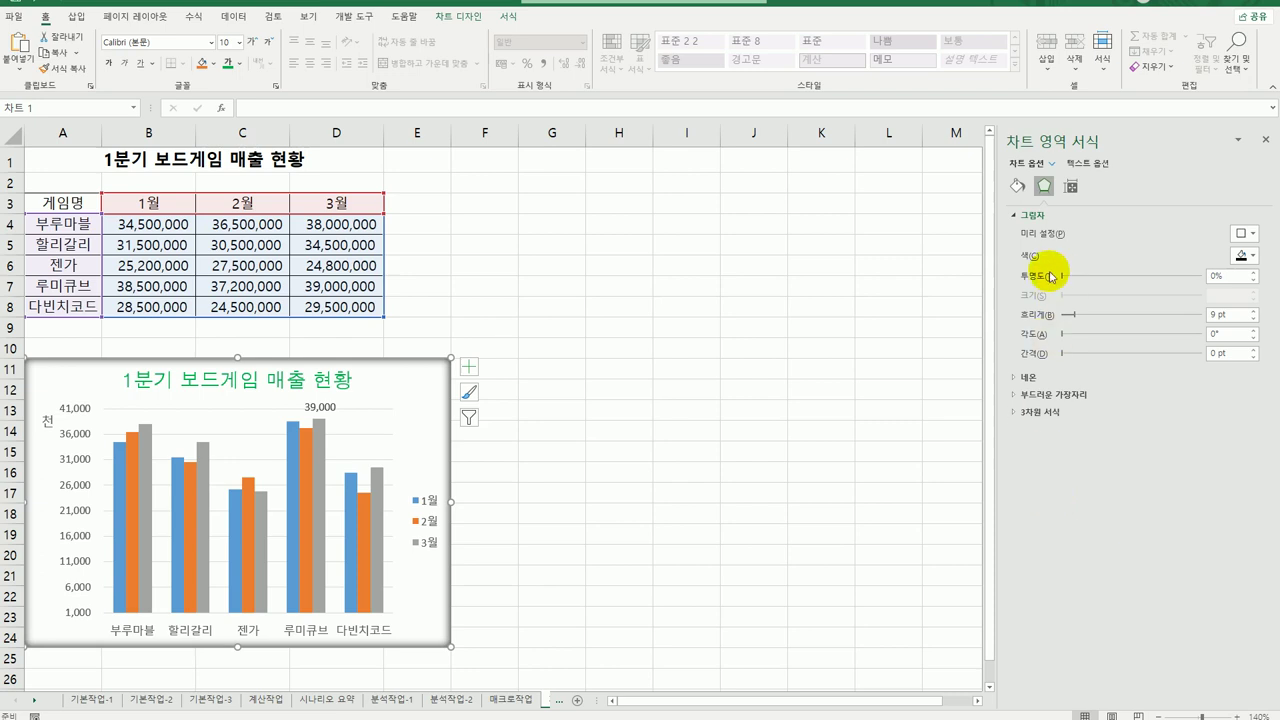
Give the chart area border rounded corners (둥근 모서리)
{"action": "left_click", "coordinate": [1013, 188]}
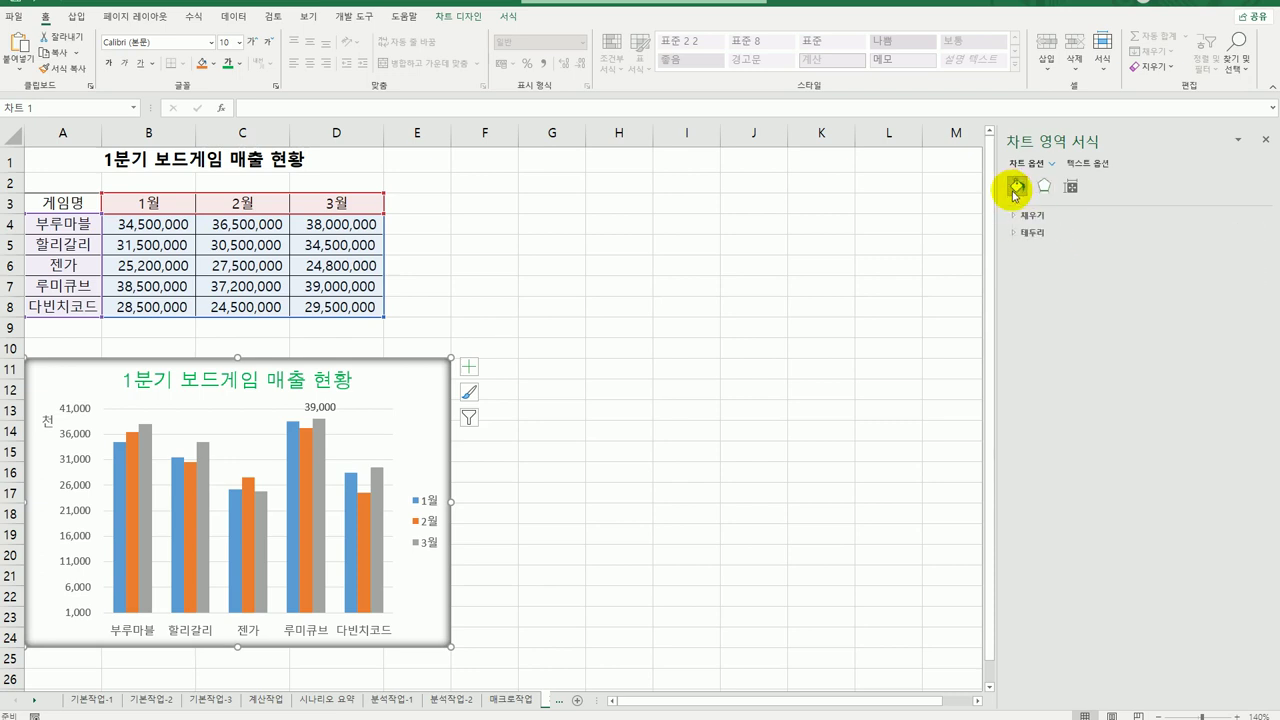
{"action": "left_click", "coordinate": [1097, 232]}
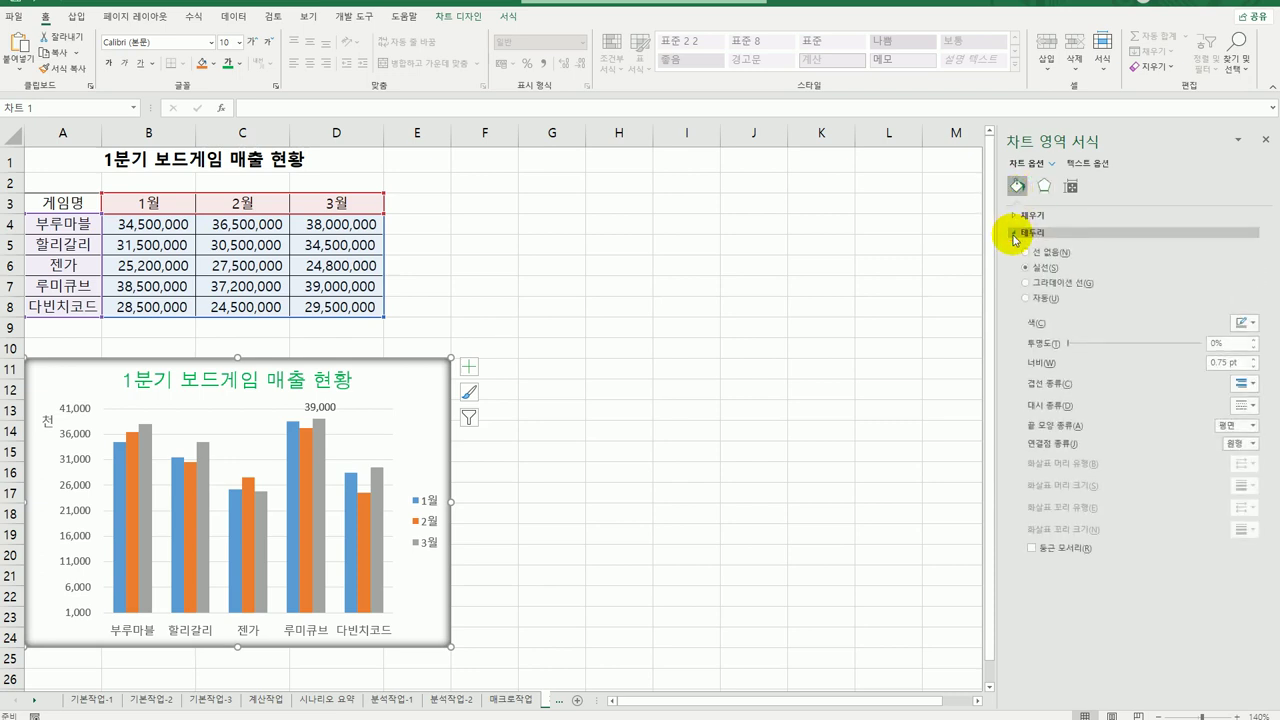
{"action": "left_click", "coordinate": [1066, 548]}
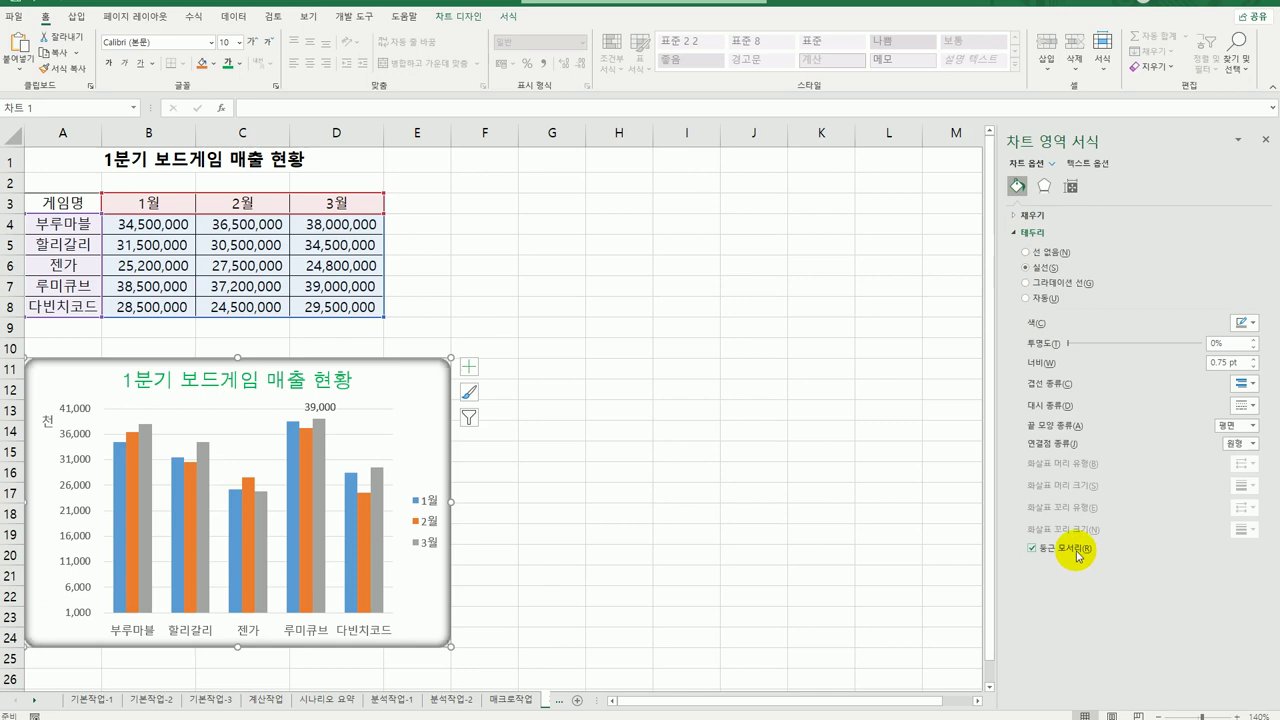
{"action": "left_click", "coordinate": [727, 587]}
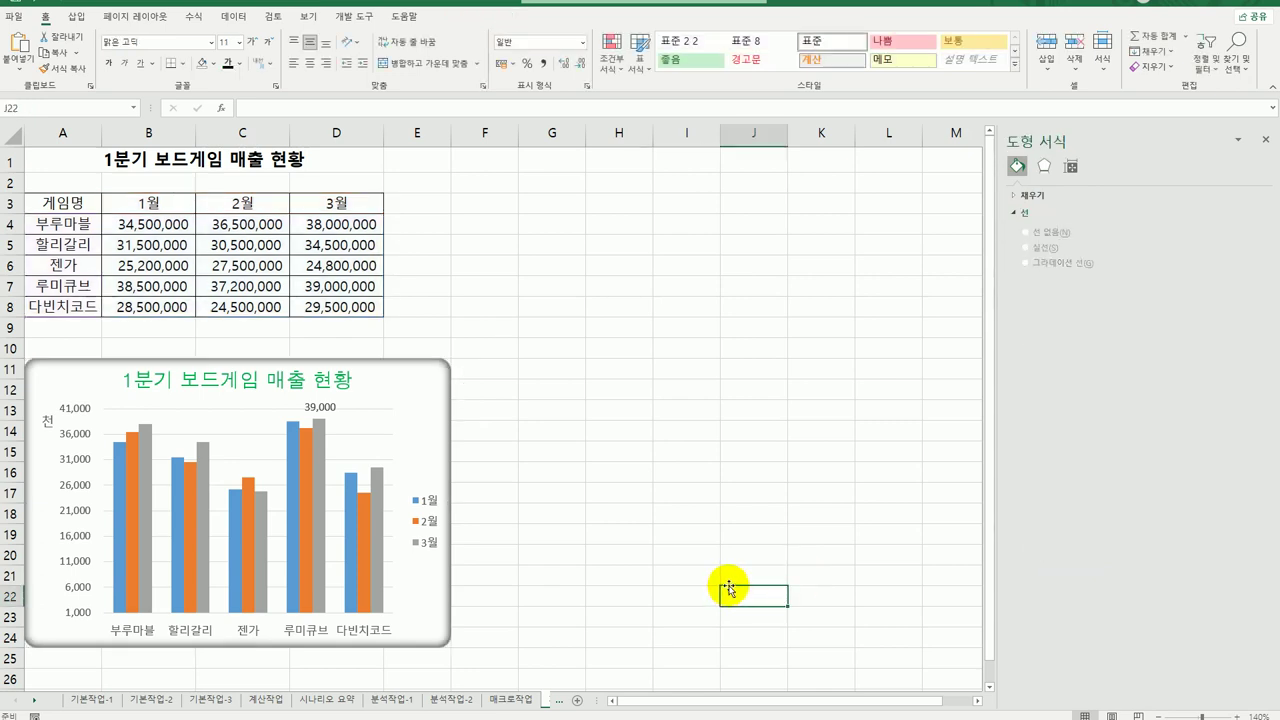